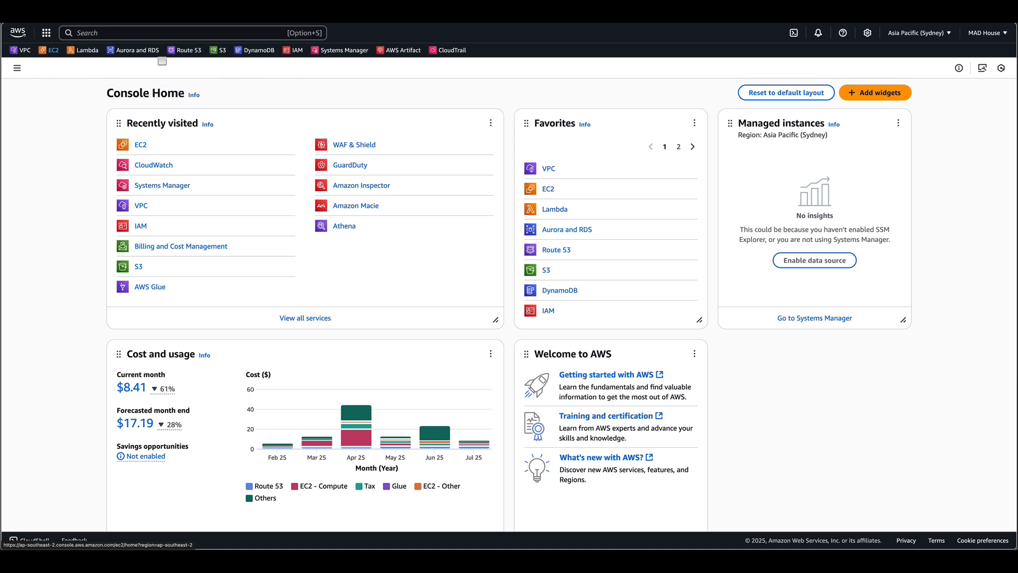
# - Open the EC2 instances list and clear its running-state filter
pyautogui.press('super')
pyautogui.keyDown('super'); pyautogui.click(134, 51); pyautogui.keyUp('super')
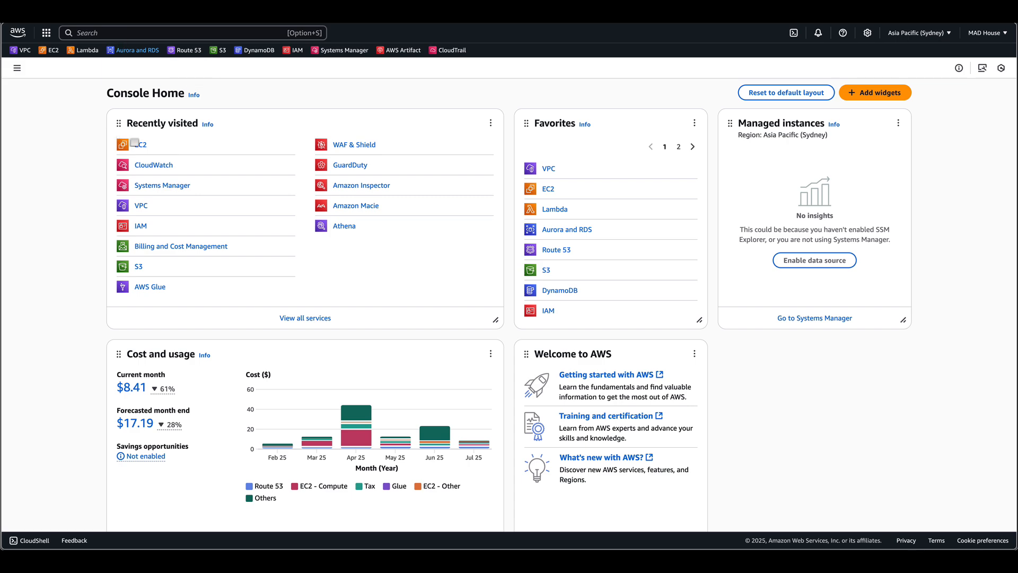
pyautogui.click(134, 144)
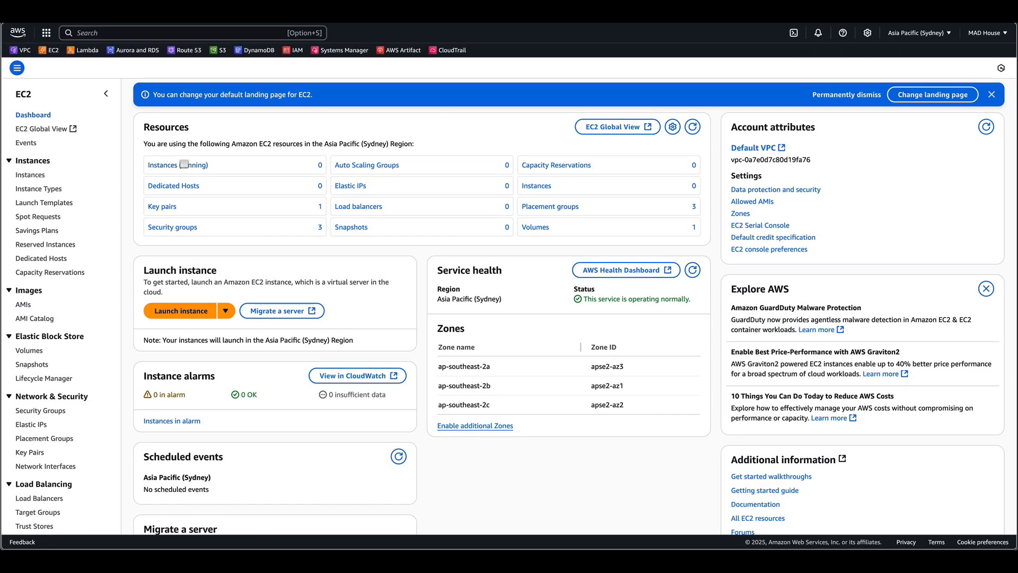
pyautogui.click(183, 164)
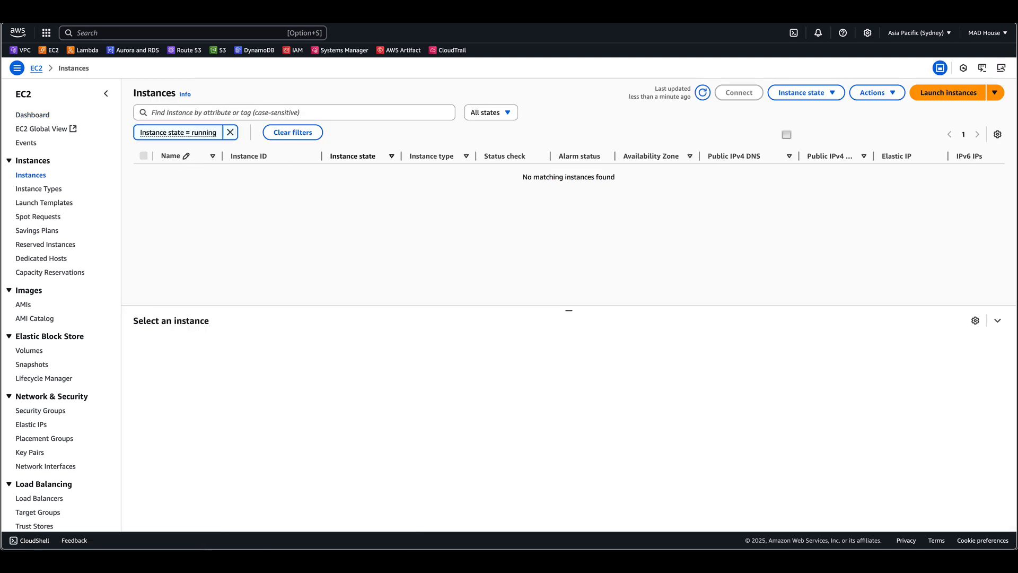
pyautogui.click(229, 133)
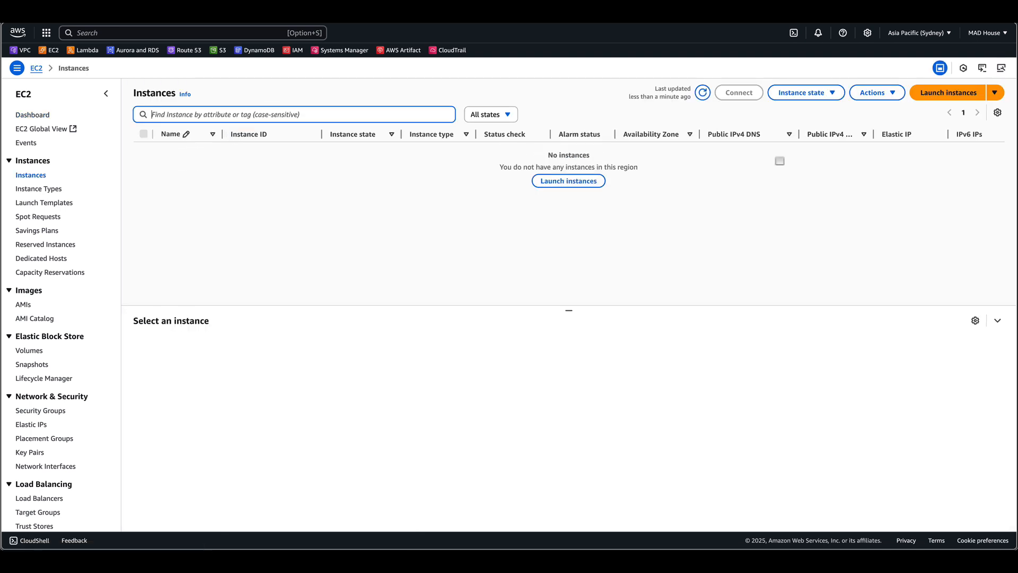
# - Start launching a new EC2 instance and name it ec2-aws-cwmetrics
pyautogui.click(995, 91)
pyautogui.click(971, 110)
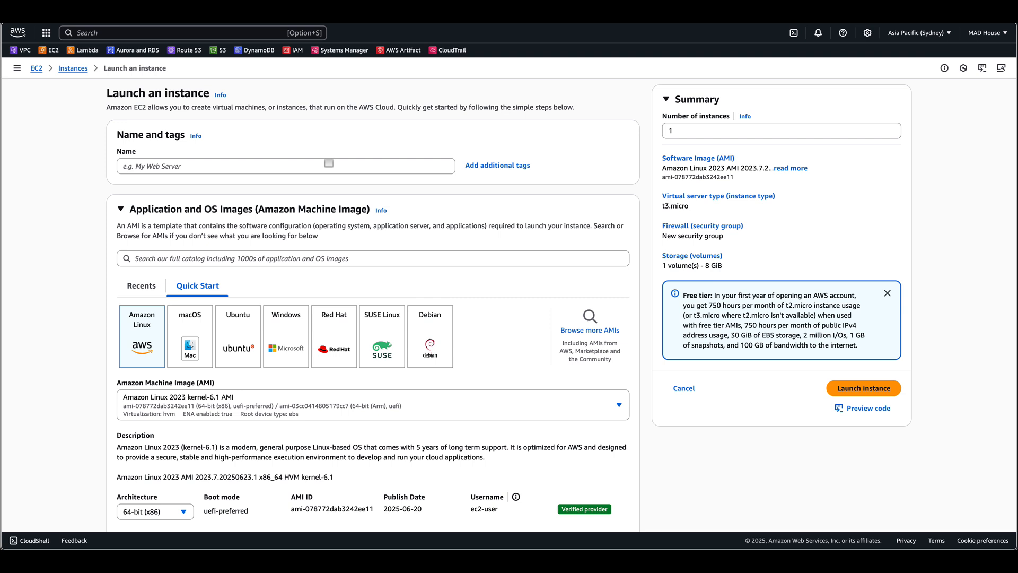
pyautogui.click(329, 163)
pyautogui.write('ec')
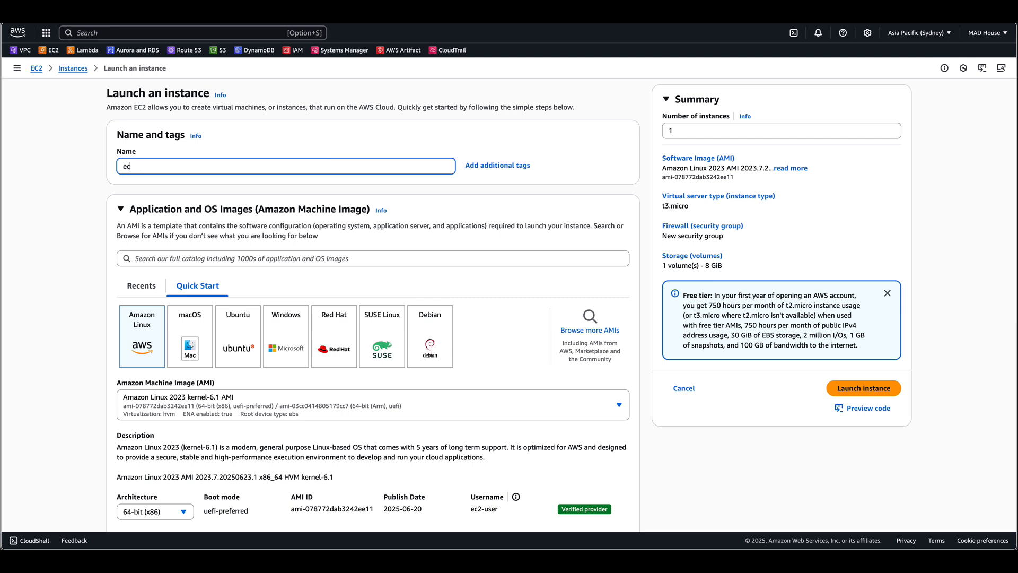
pyautogui.write('2-aws-cwmetrics')
# - Choose key-syd as the key pair for the instance
pyautogui.scroll(-5, 184, 136)
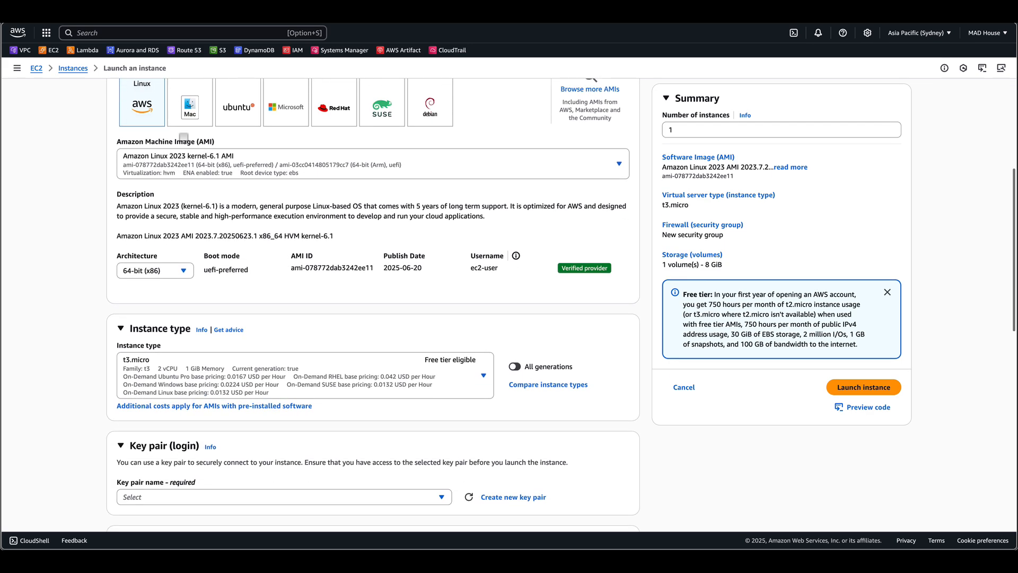
pyautogui.scroll(-1, 271, 173)
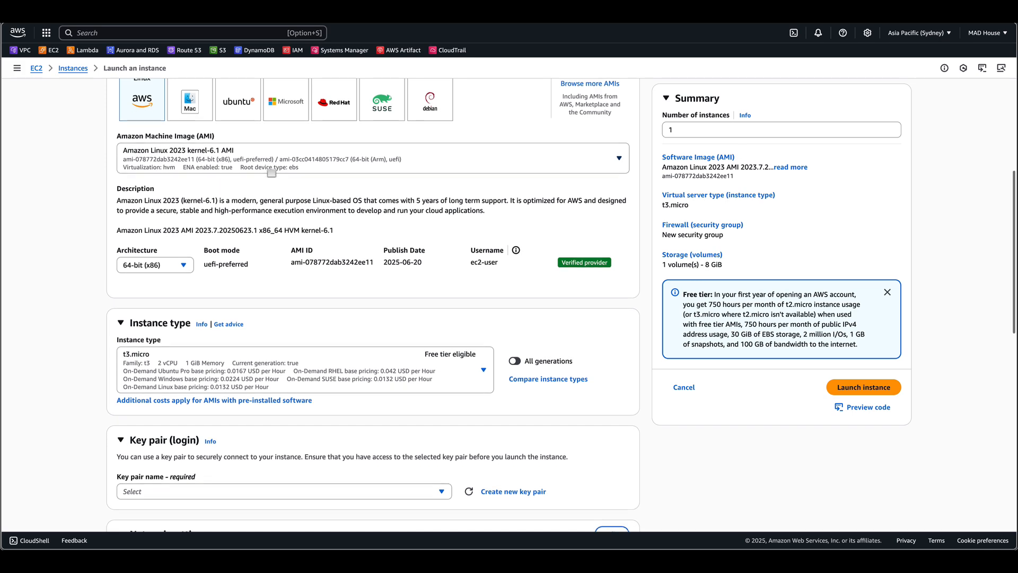
pyautogui.scroll(-3, 280, 187)
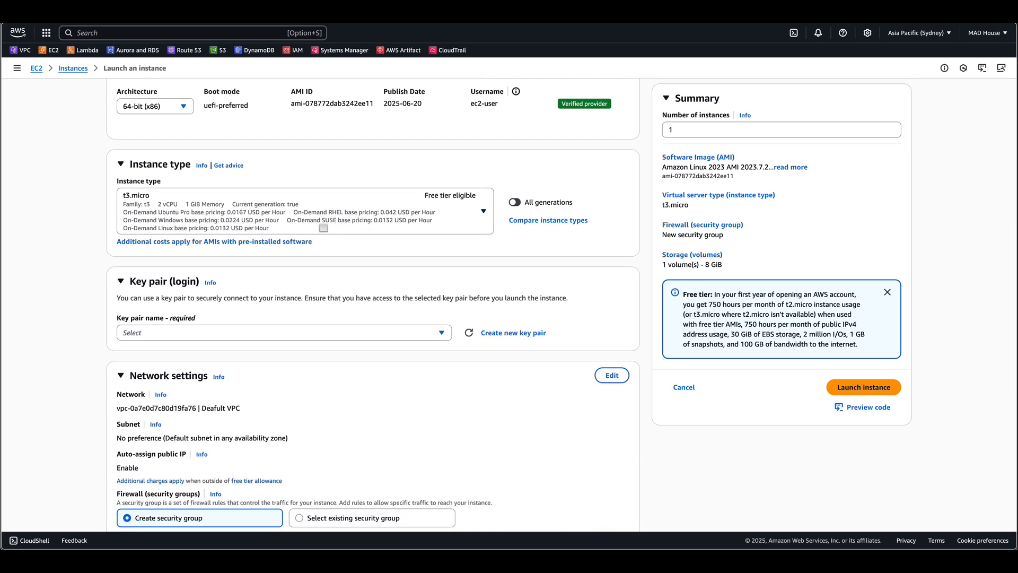
pyautogui.scroll(-2, 323, 228)
pyautogui.click(303, 218)
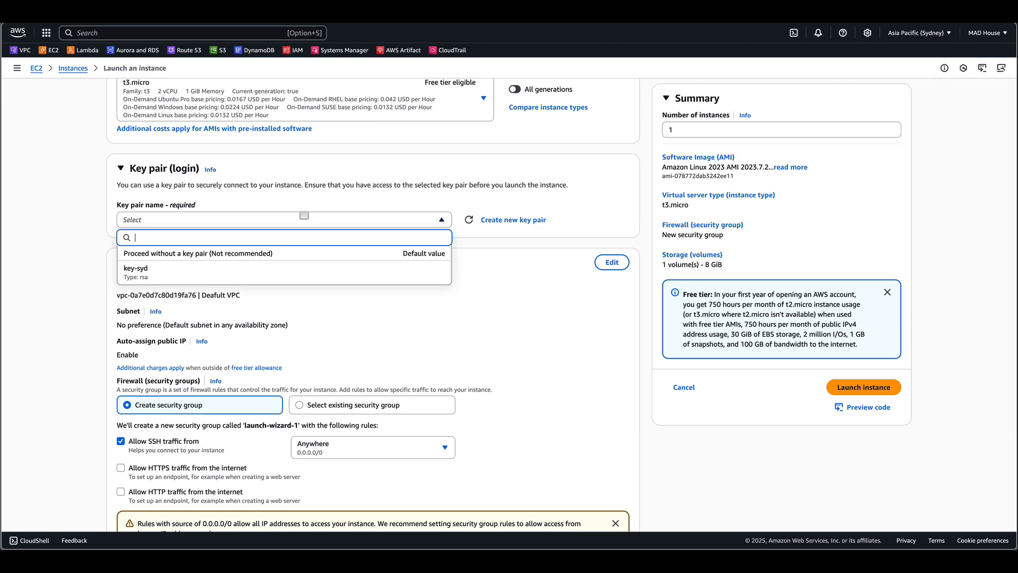
pyautogui.click(316, 273)
# - Edit the network settings to use the sydney-custom-vpc VPC and enable auto-assign public IP
pyautogui.scroll(-1, 332, 280)
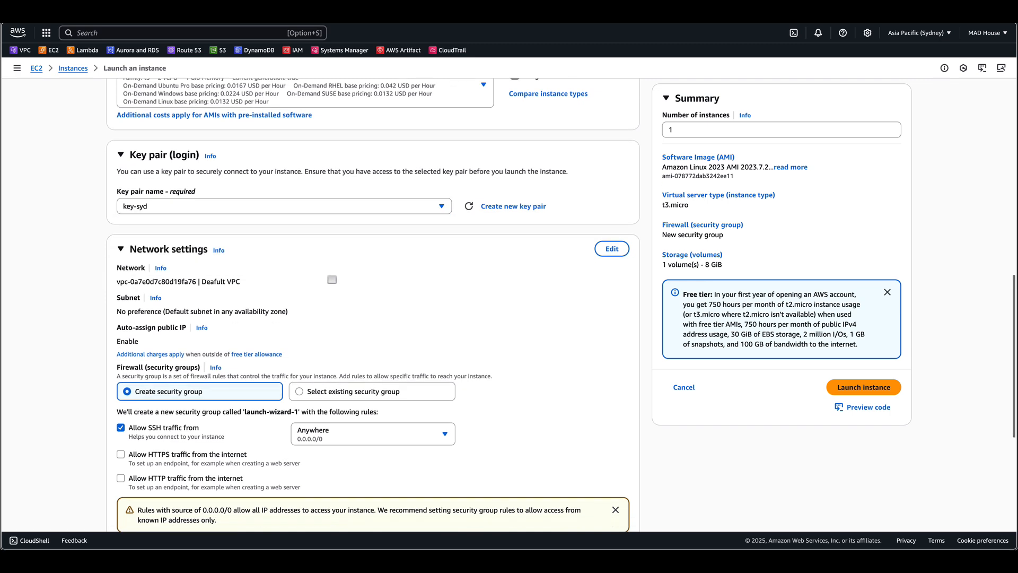
pyautogui.scroll(-2, 332, 279)
pyautogui.click(611, 179)
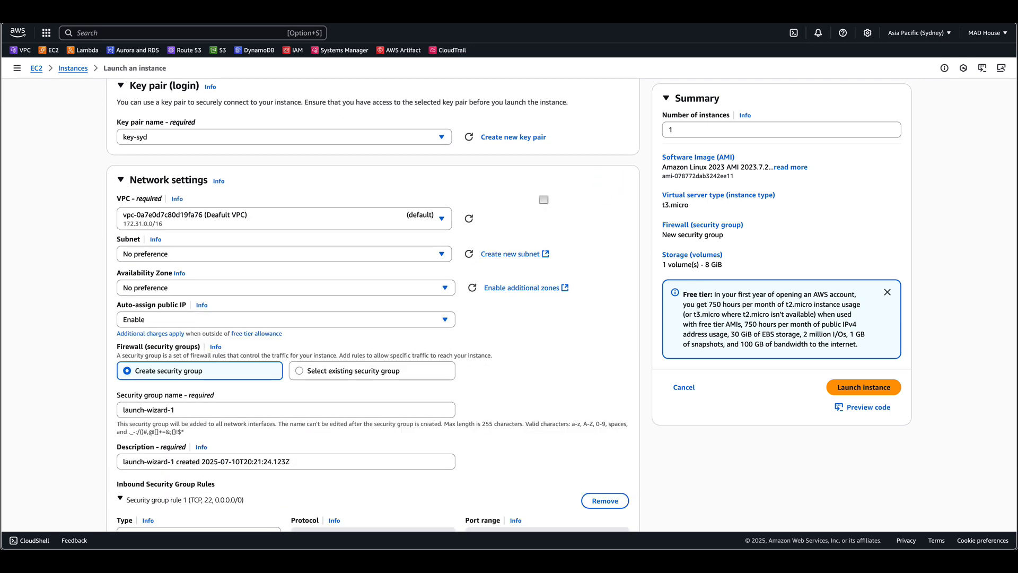
pyautogui.click(364, 220)
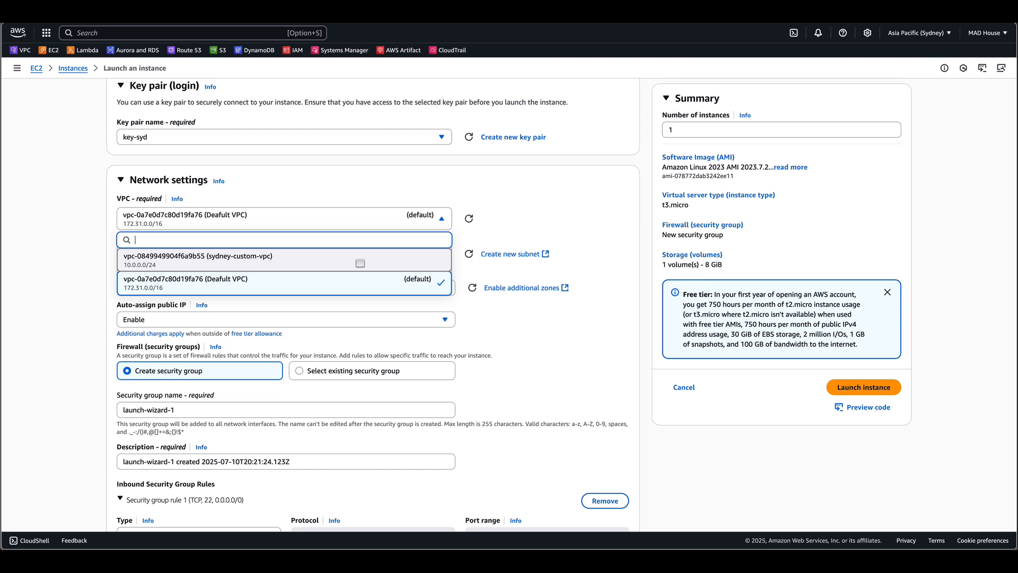
pyautogui.click(361, 262)
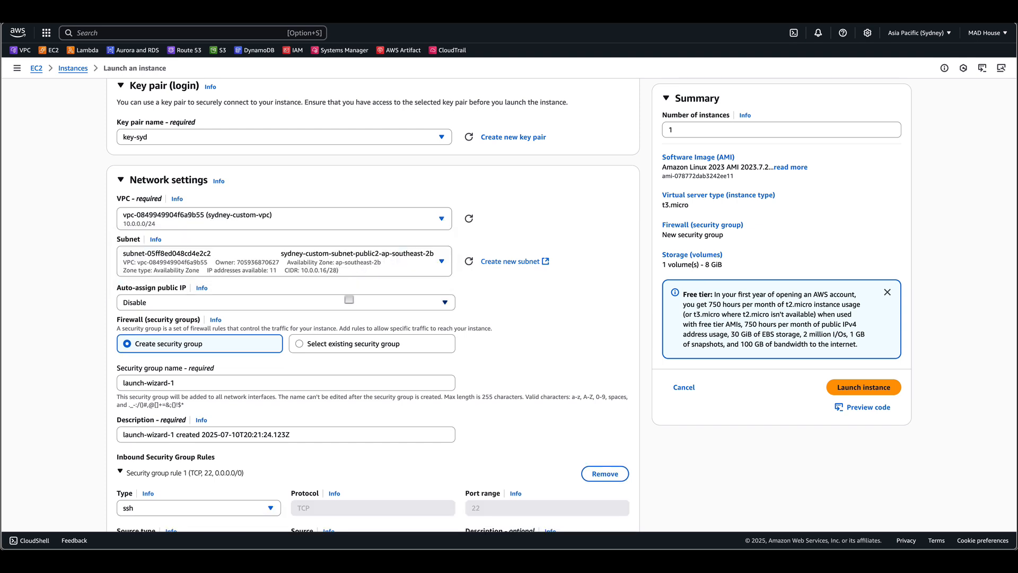
pyautogui.click(349, 300)
pyautogui.click(297, 332)
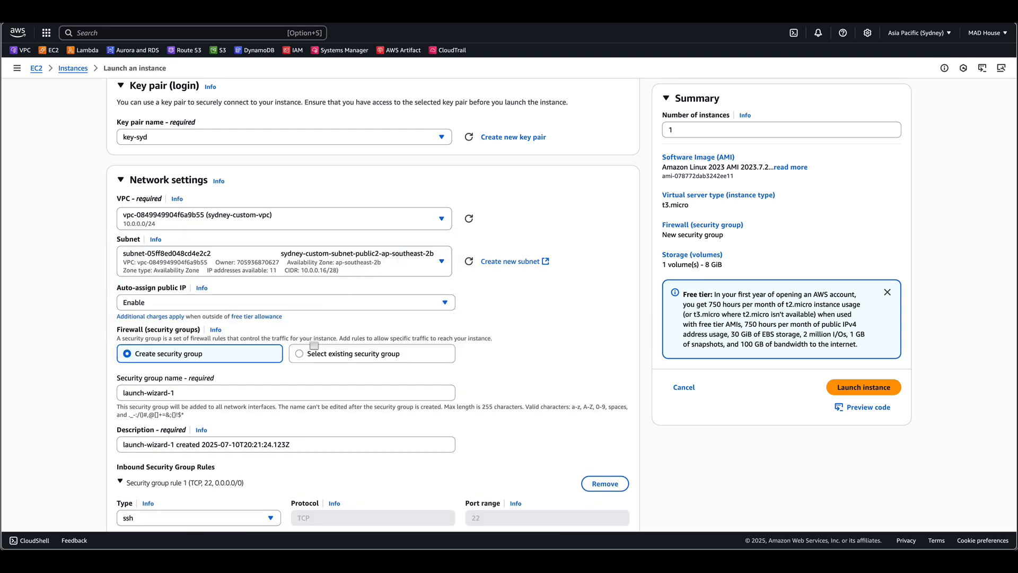
# - Assign the existing security group SG-Sydney to the instance
pyautogui.click(314, 347)
pyautogui.scroll(-3, 270, 288)
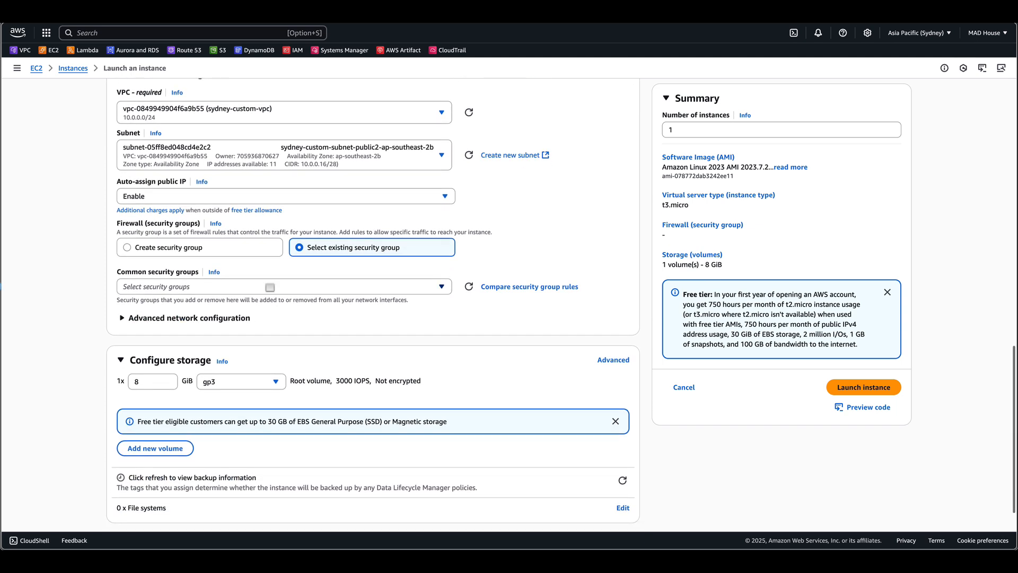
pyautogui.click(270, 288)
pyautogui.click(270, 321)
# - Expand the advanced details and start the user data script with the line #!/bin/bash
pyautogui.scroll(-1, 293, 325)
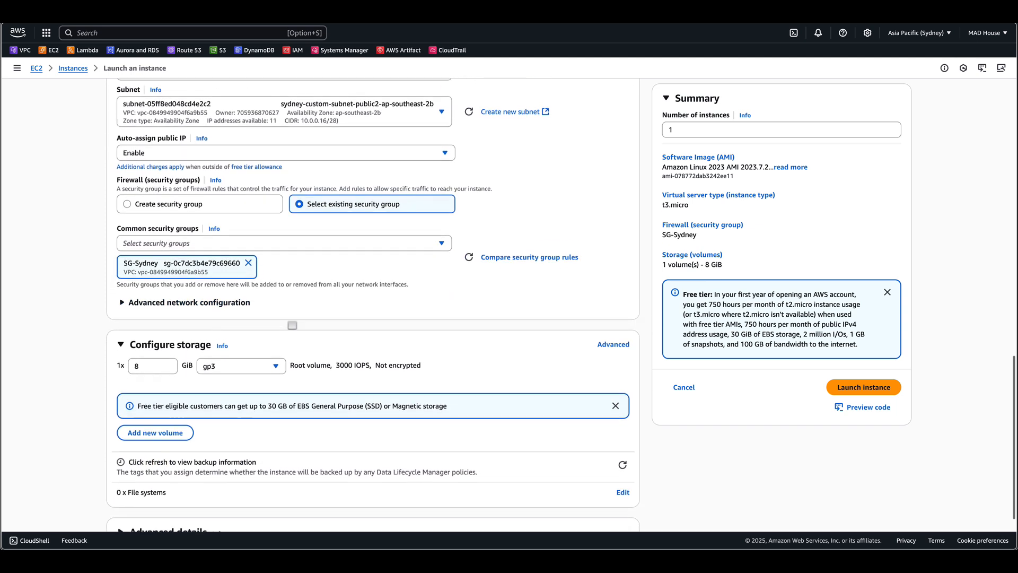
pyautogui.scroll(-1, 292, 325)
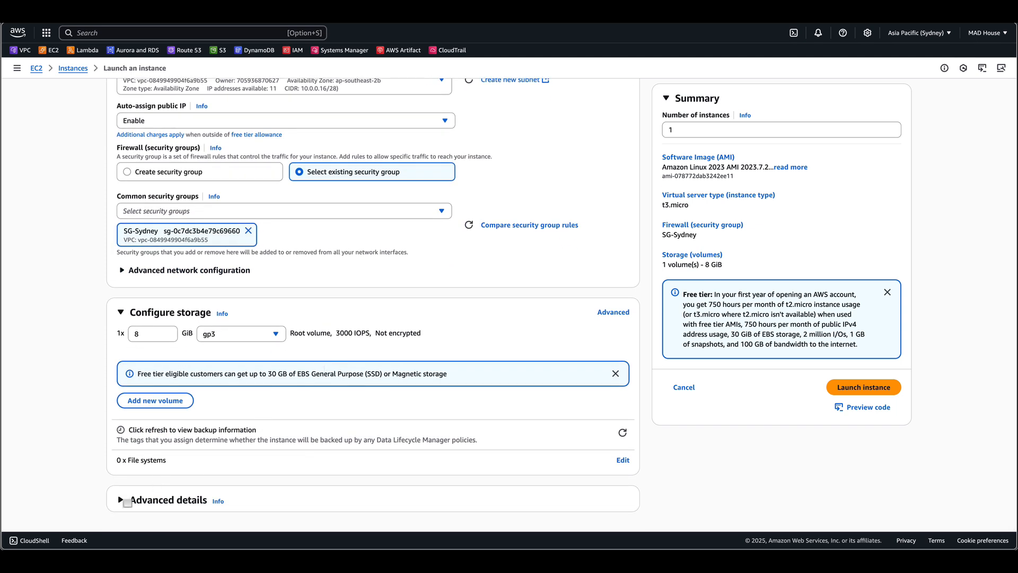
pyautogui.click(154, 497)
pyautogui.scroll(-10, 161, 491)
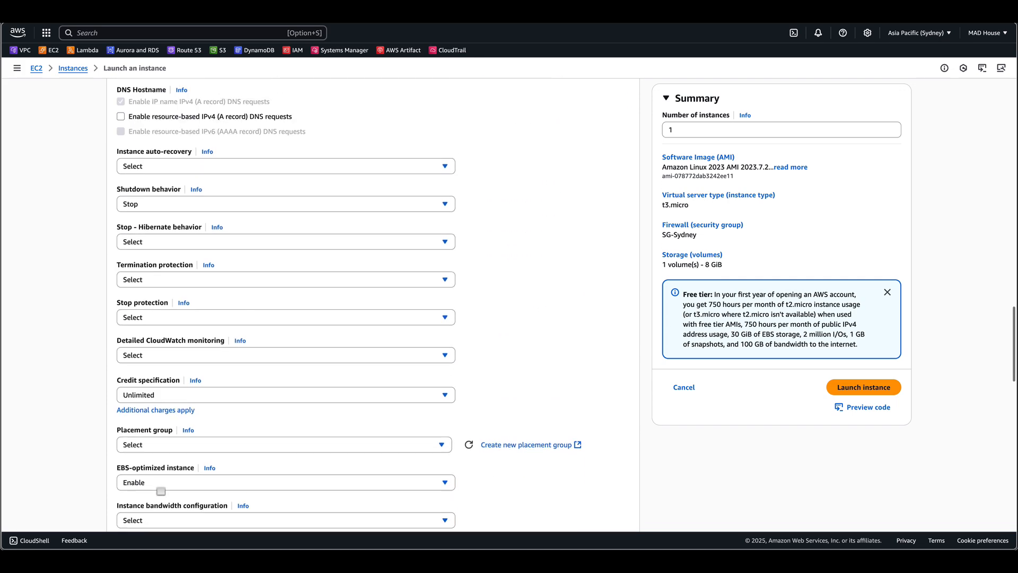
pyautogui.scroll(3, 162, 491)
pyautogui.scroll(-20, 162, 491)
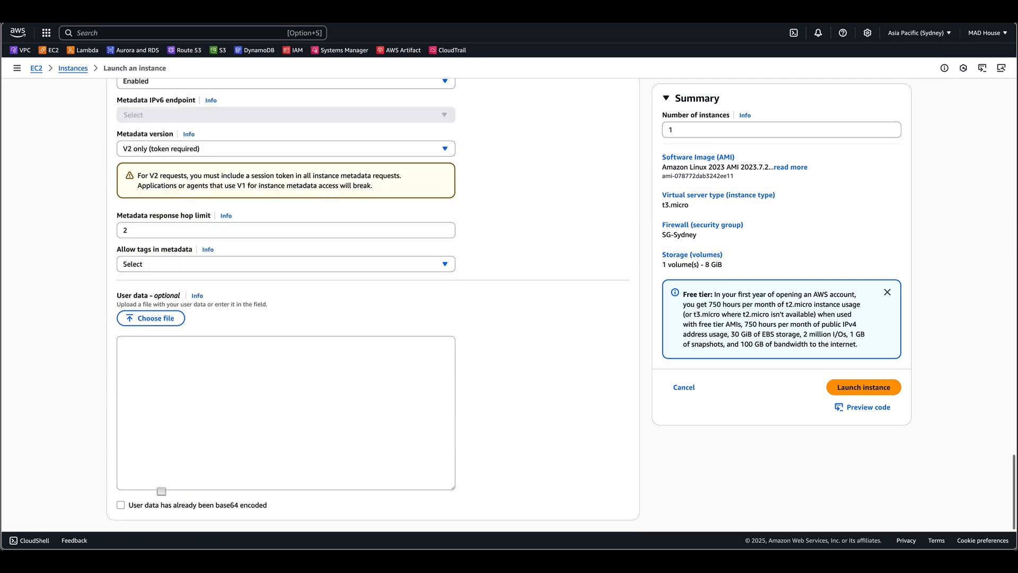
pyautogui.click(152, 360)
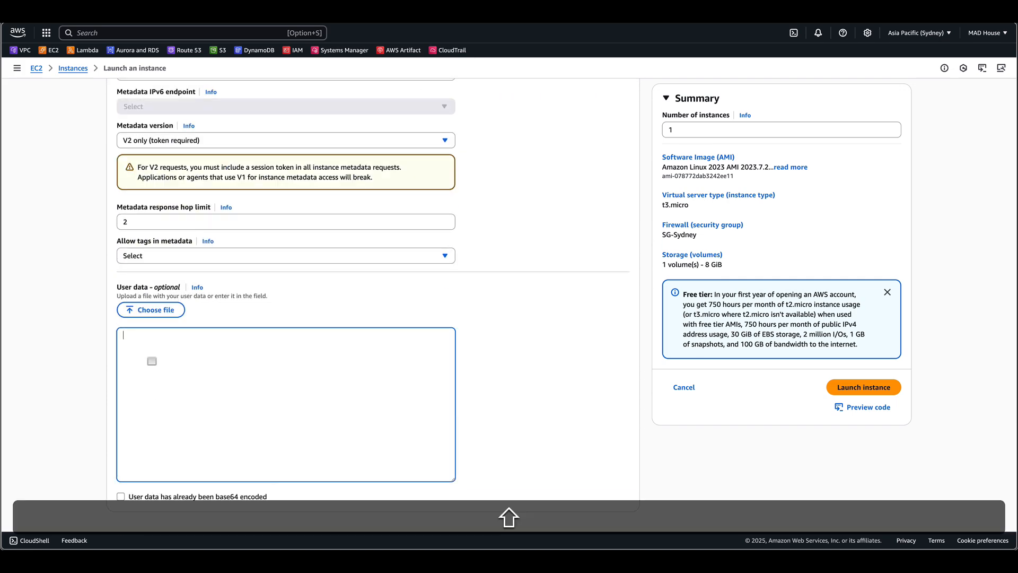
pyautogui.write('#!/b')
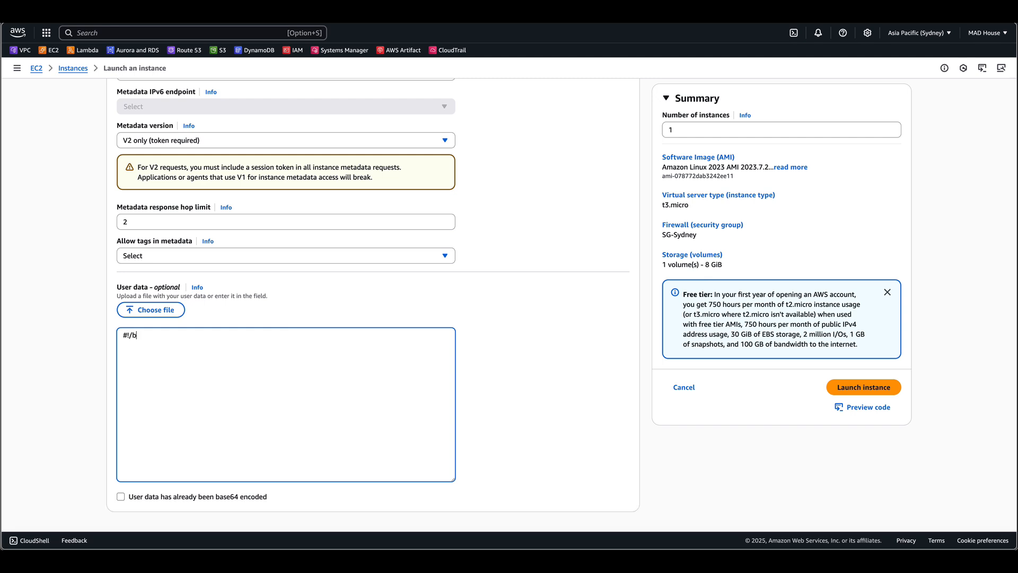
pyautogui.write('in/bash')
pyautogui.press('Return')
# - Add the user data lines sudo yum update -y, sudo yum upgrade -y and sudo yum install httpd -y
pyautogui.write('sudo yum update -y')
pyautogui.press('Return')
pyautogui.write('sudo yum upgra')
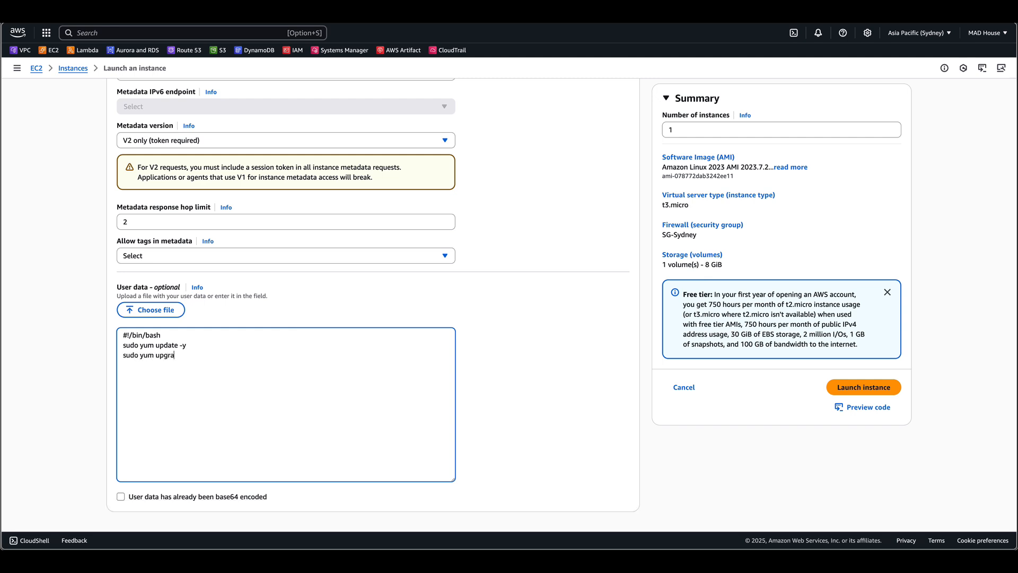
pyautogui.write('de -y')
pyautogui.press('Return')
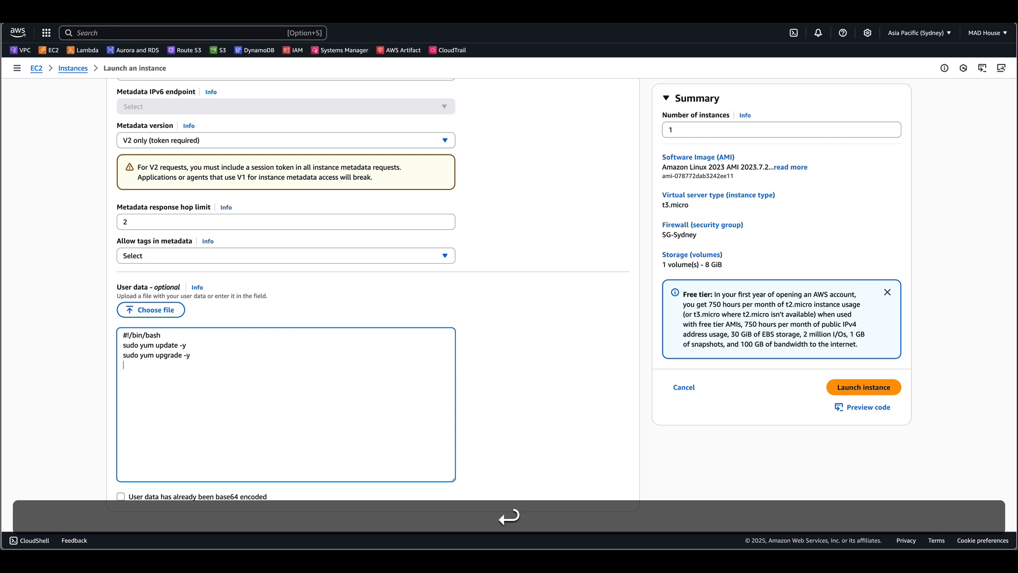
pyautogui.write('sudo yum install')
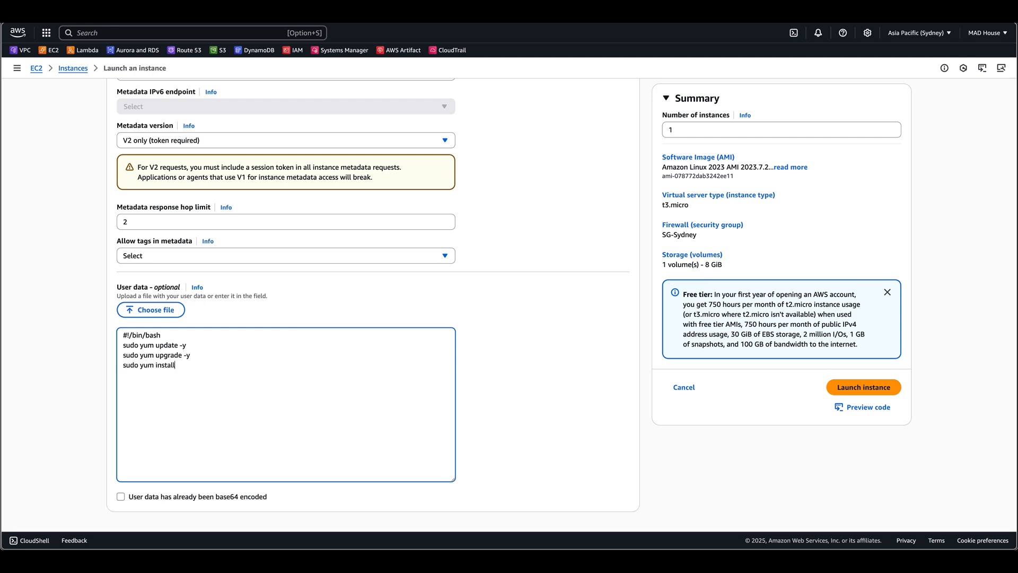
pyautogui.write(' httpd -y')
pyautogui.press('Return')
# - Add the user data line sudo chmod 0666 /var/www/html/index.html
pyautogui.write('sudo chmod ')
pyautogui.write('666')
pyautogui.press('Left')
pyautogui.press('Left')
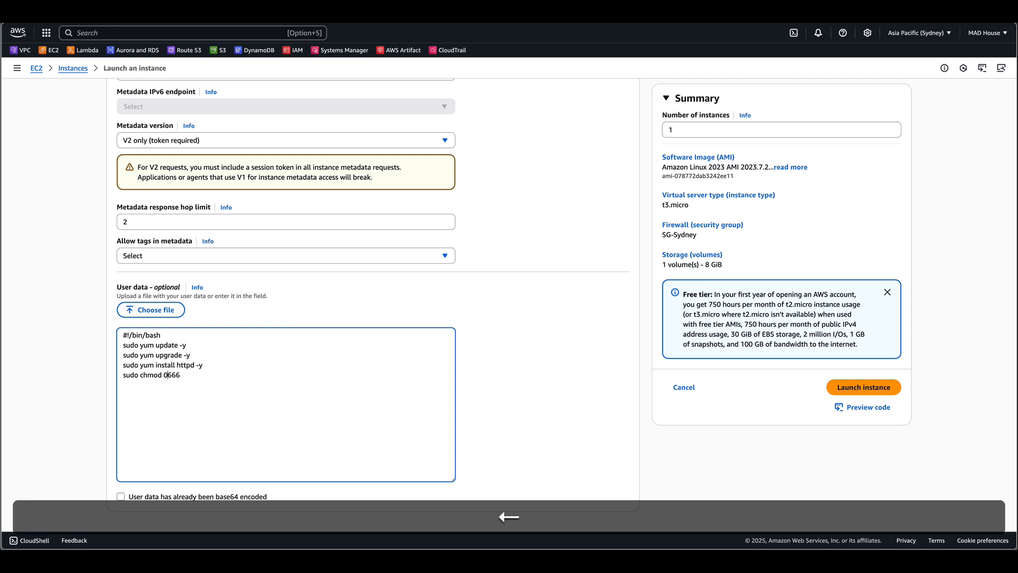
pyautogui.press('End')
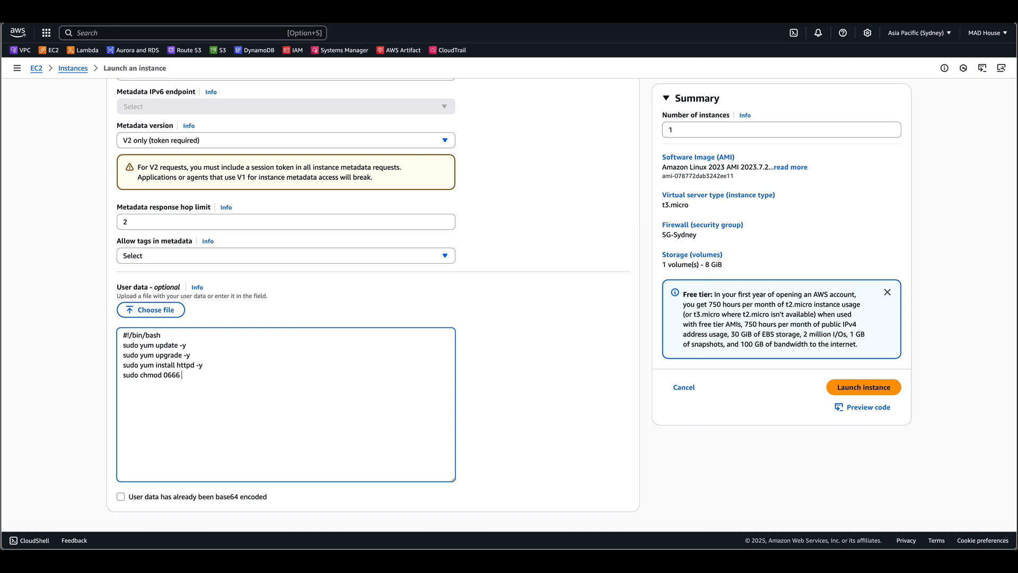
pyautogui.write('/var/www/html/index.html')
pyautogui.press('Return')
# - Complete the chmod line with /var/www/html/index.html and add sudo echo "Elcome to the Custom CW Metrics class - EC2 $(hostname -f) welcomes you"
pyautogui.write('sudo chmod 0666 /var/www/html/index.html sudo ec')
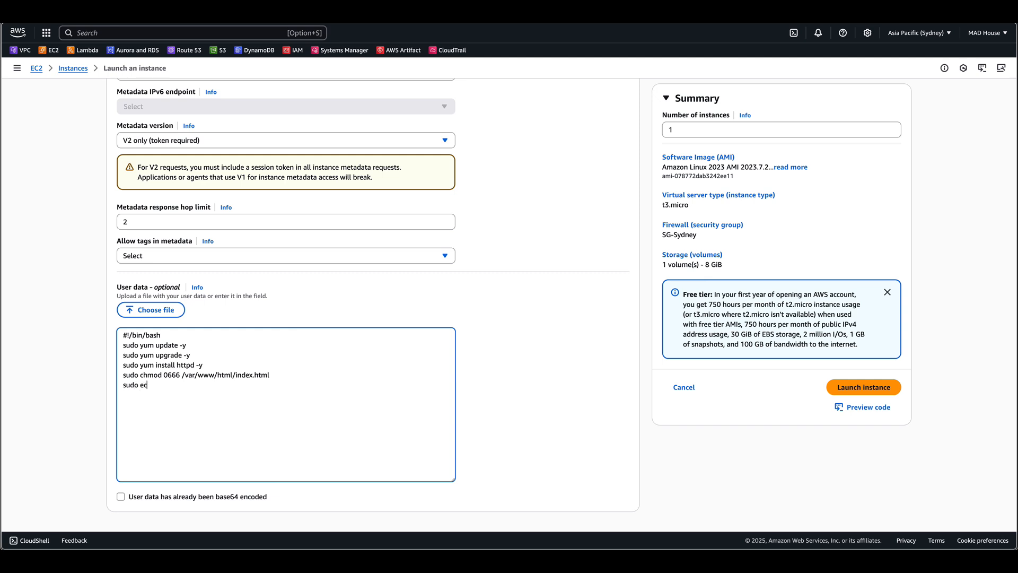
pyautogui.write('ho "El')
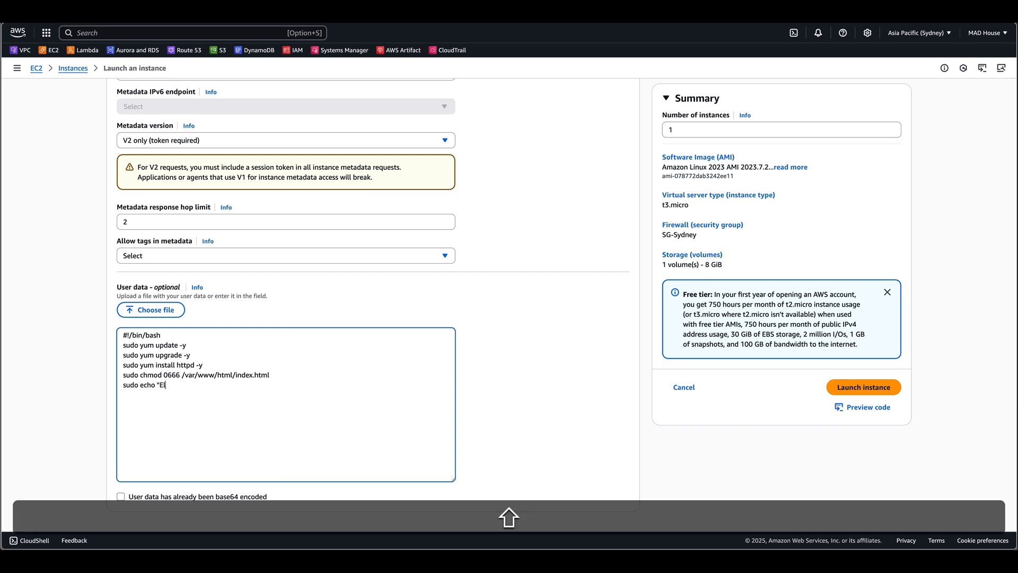
pyautogui.write('come to t')
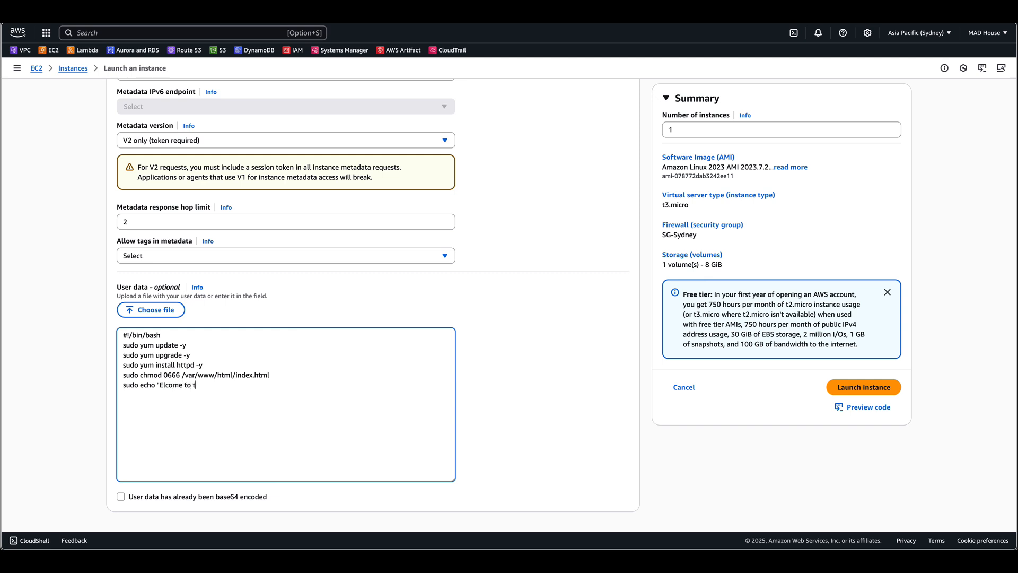
pyautogui.write('he Custom CW Met')
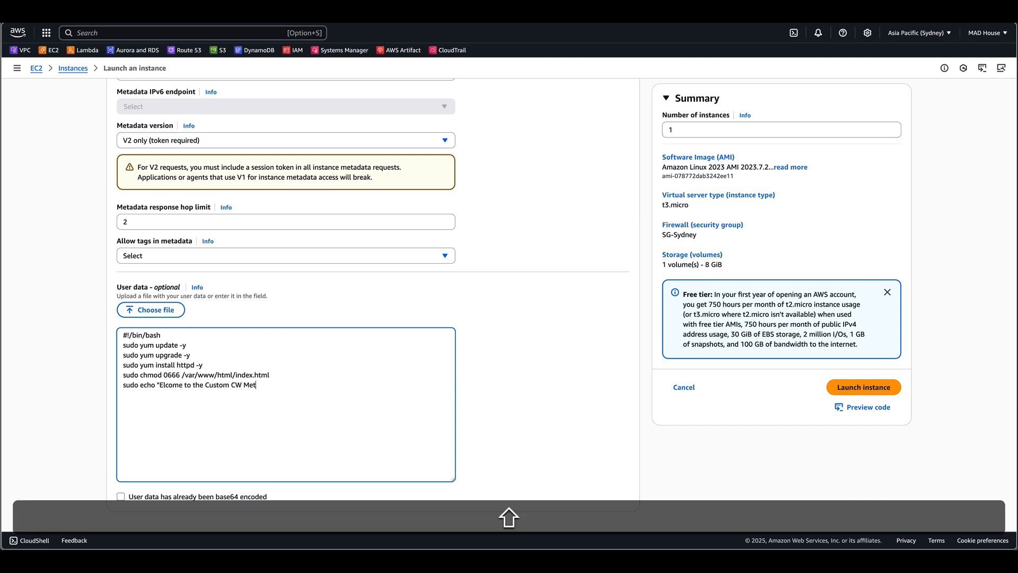
pyautogui.write('rics class')
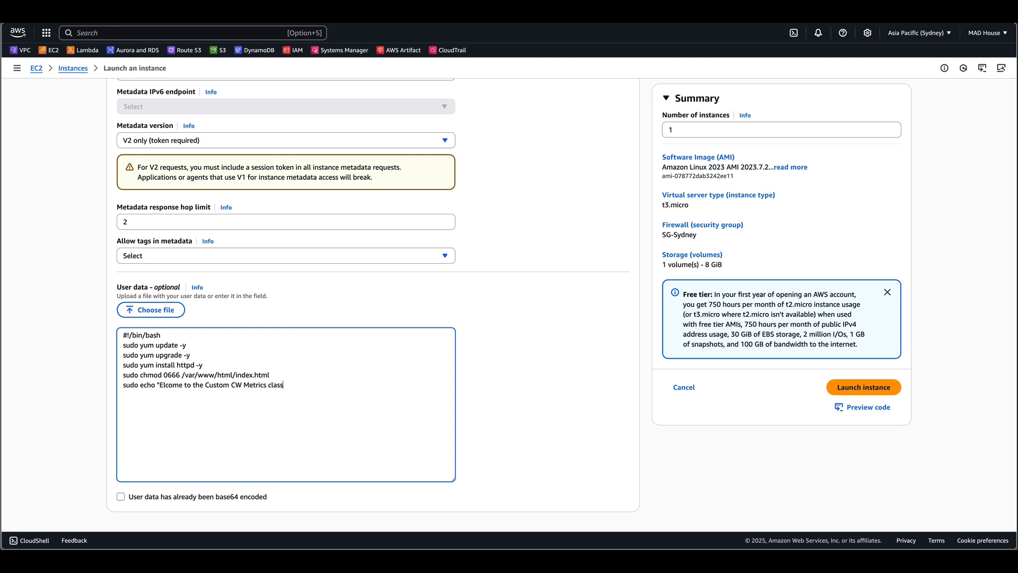
pyautogui.write(' - EC2')
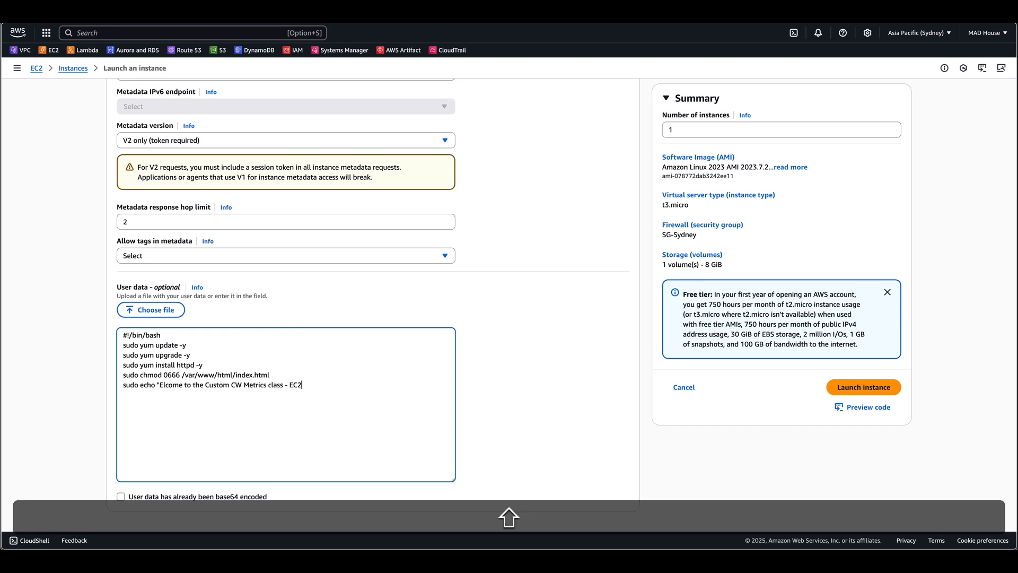
pyautogui.write(' $(hostname')
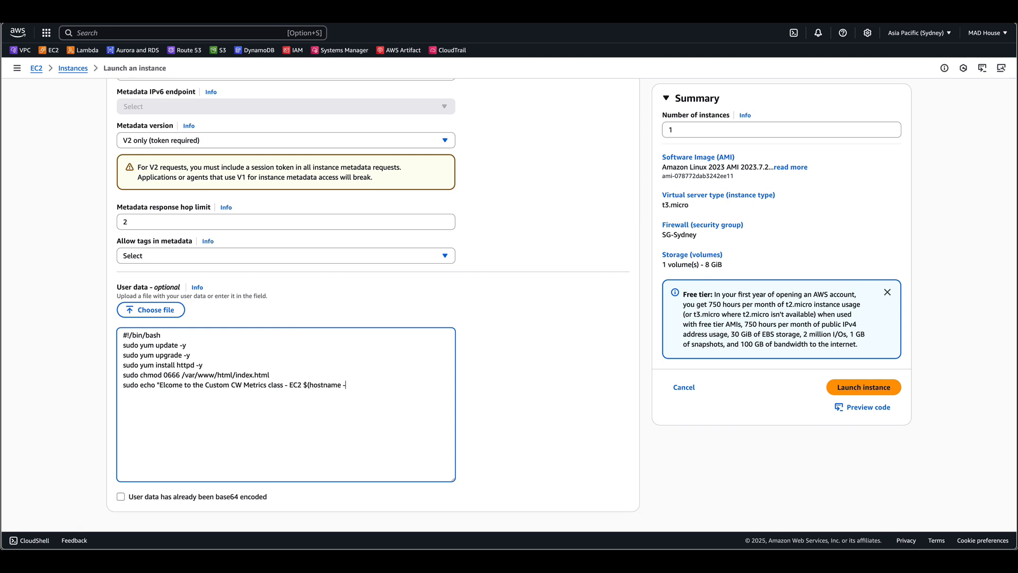
pyautogui.write(' -f) welco')
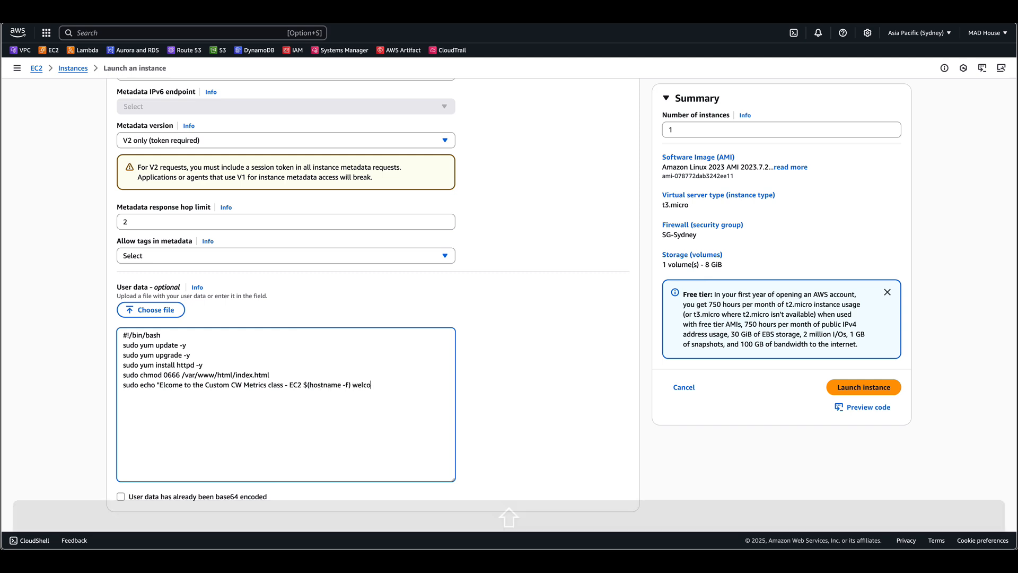
pyautogui.write('mes you')
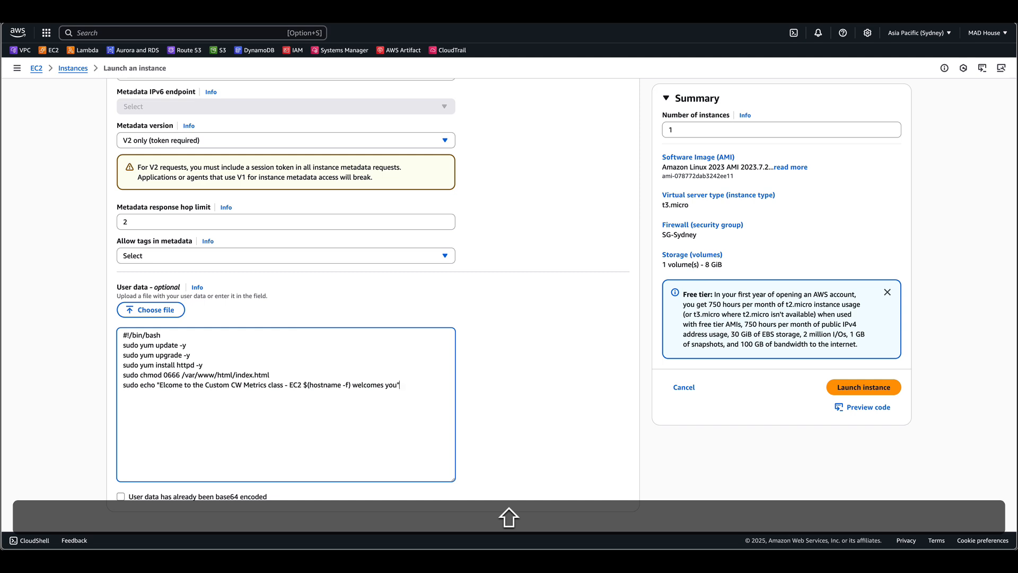
# - Add the closing tags </b></h1> after "welcomes you", inside the quotation marks of the echo line
pyautogui.press('Left')
pyautogui.write('!')
pyautogui.write('/b')
pyautogui.write('></h1>')
# - Correct the first word of the echo text to Welcome
pyautogui.press('super+Left')
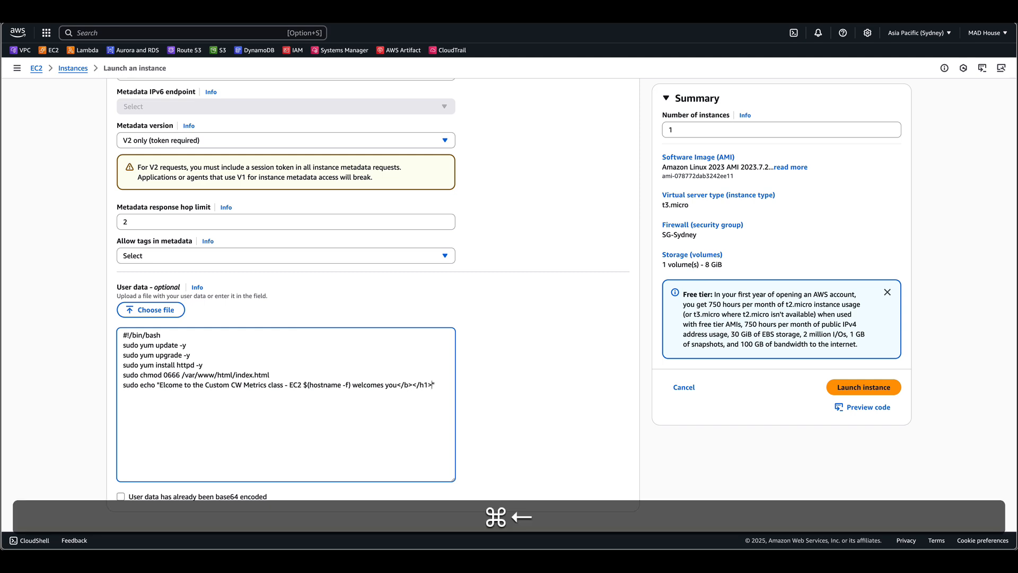
pyautogui.hotkey('alt', 'Right')
pyautogui.hotkey('alt', 'Right')
pyautogui.press('Right')
pyautogui.press('Right')
pyautogui.write('W')
pyautogui.press('Delete')
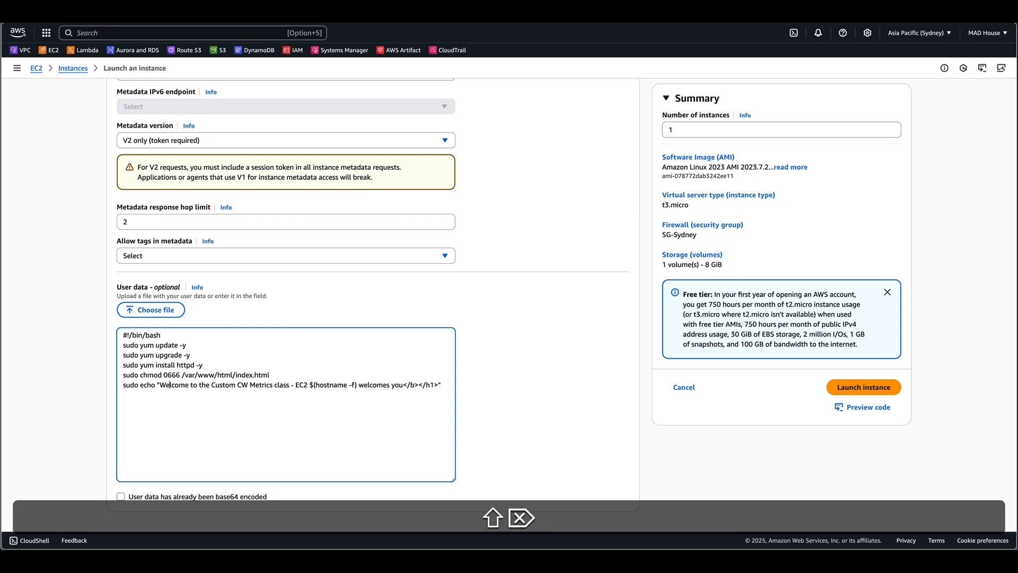
pyautogui.write('e')
# - Insert the opening tags <h1><b> directly before Welcome in the echo line
pyautogui.press('Left')
pyautogui.write('<h')
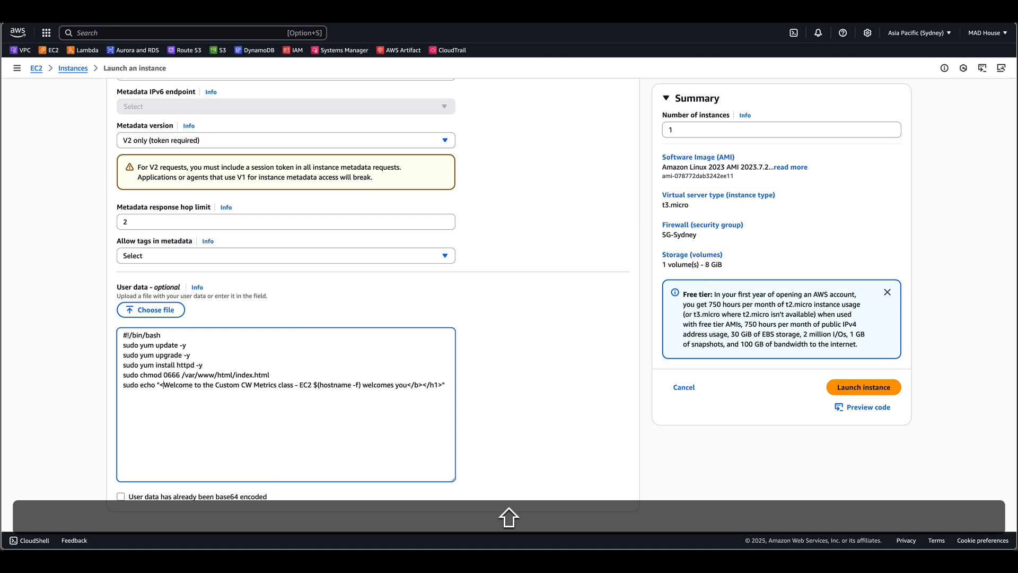
pyautogui.write('1<')
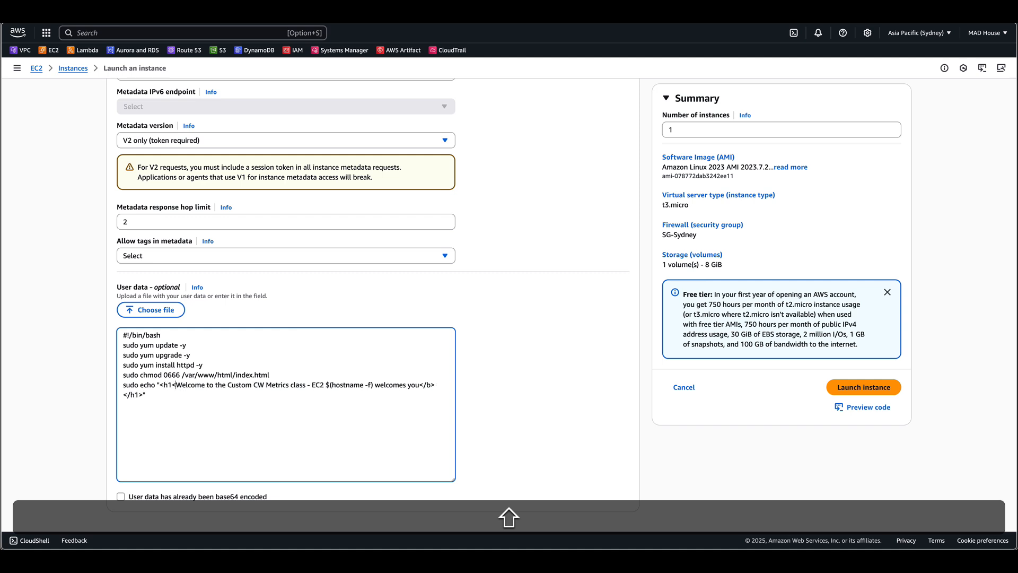
pyautogui.press('BackSpace')
pyautogui.write('><')
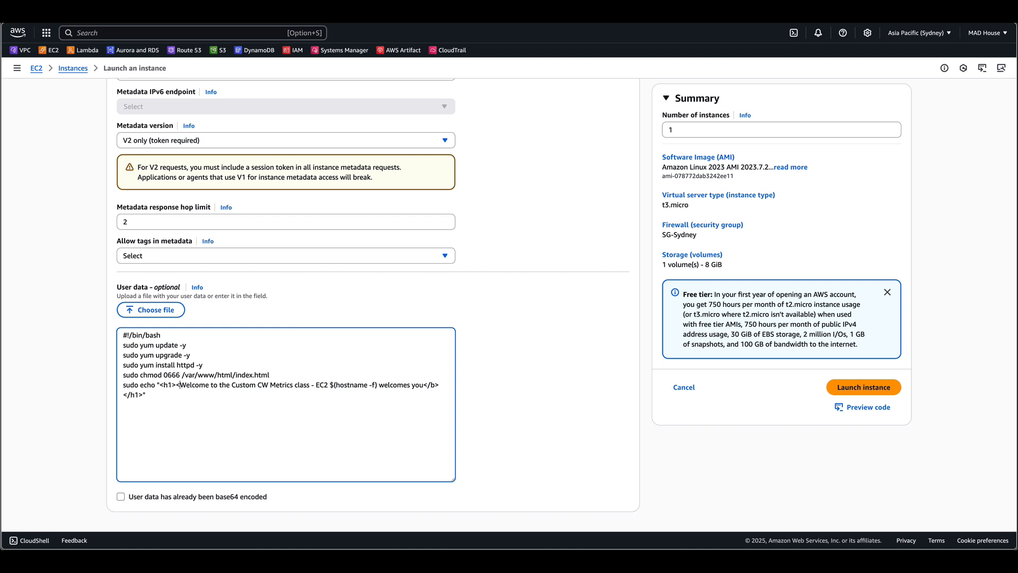
pyautogui.write('b1')
pyautogui.press('BackSpace')
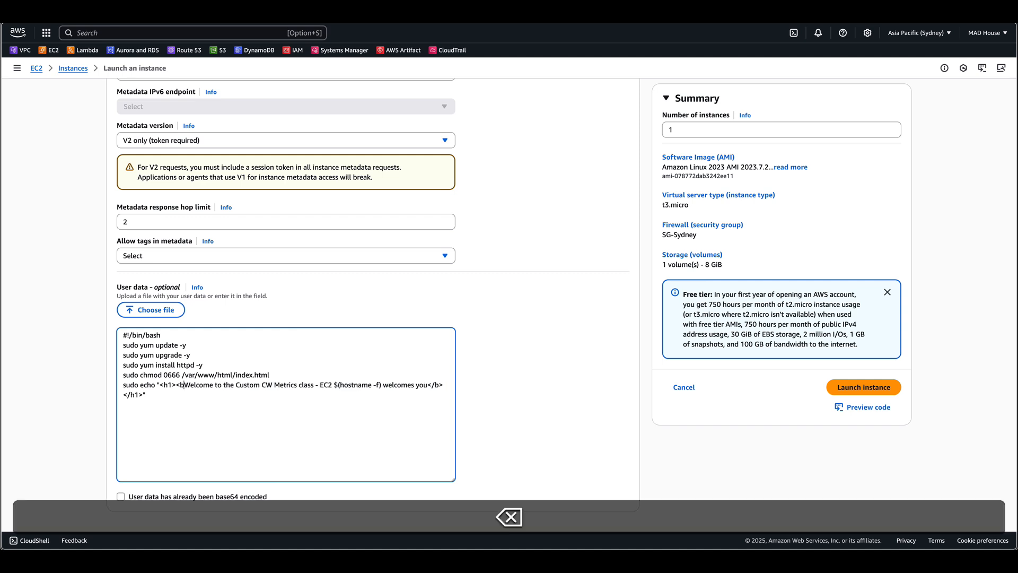
pyautogui.write('>')
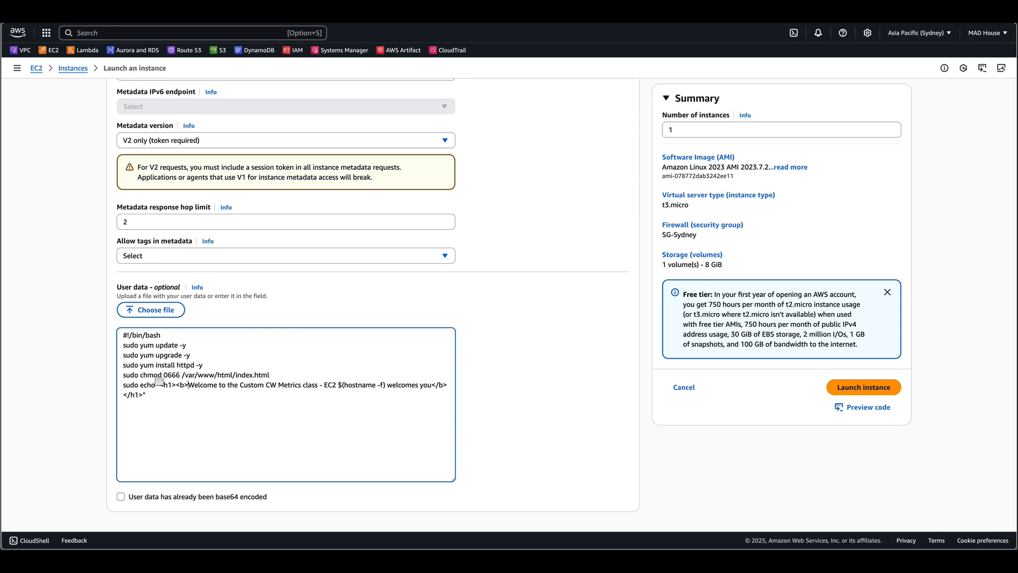
# - Redirect the echo output to the file with > /var/www/html/index.html at the end of the echo command
pyautogui.click(153, 398)
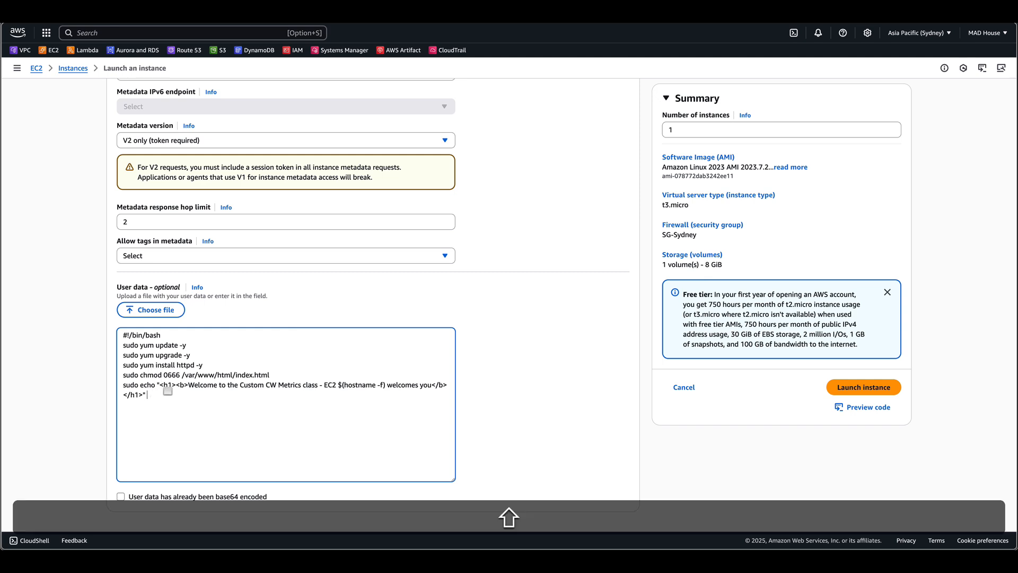
pyautogui.write('var/www/hjtml/index.html')
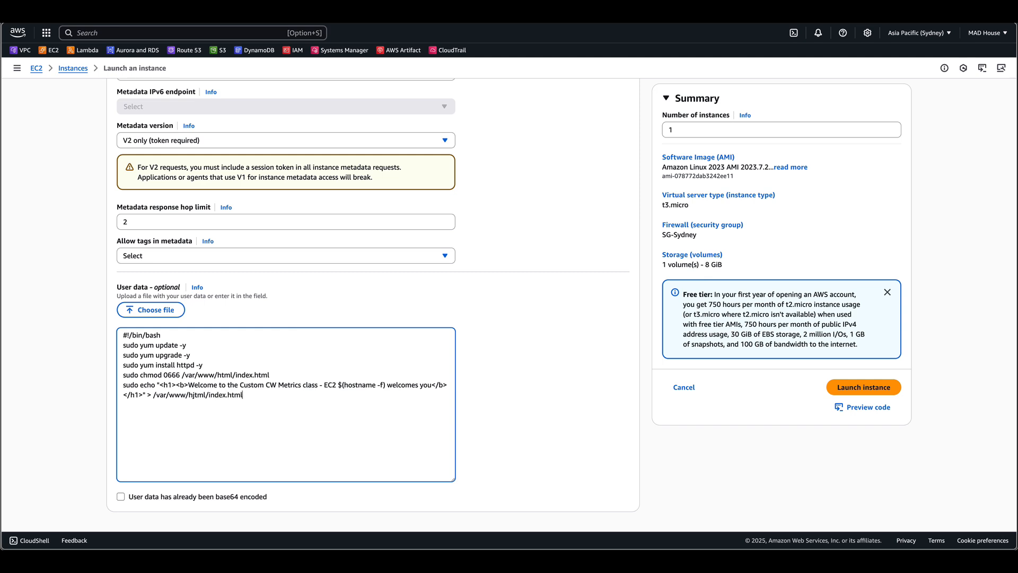
pyautogui.press('Left')
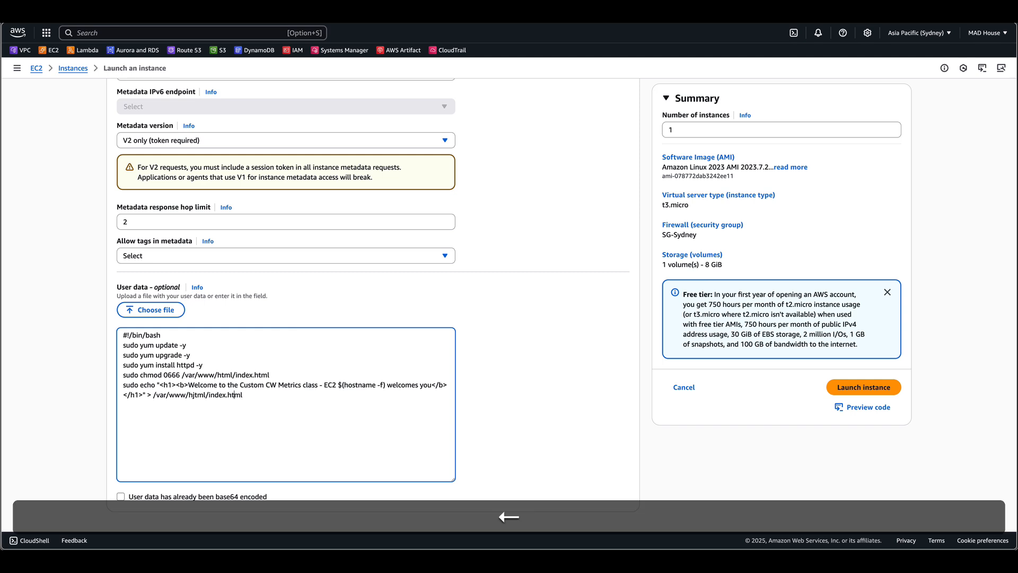
pyautogui.press('Left')
pyautogui.press('Left')
pyautogui.press('Left')
pyautogui.press('Left')
pyautogui.press('Left')
pyautogui.press('Left')
pyautogui.press('Left')
pyautogui.press('Left')
pyautogui.press('Left')
pyautogui.press('super+Right')
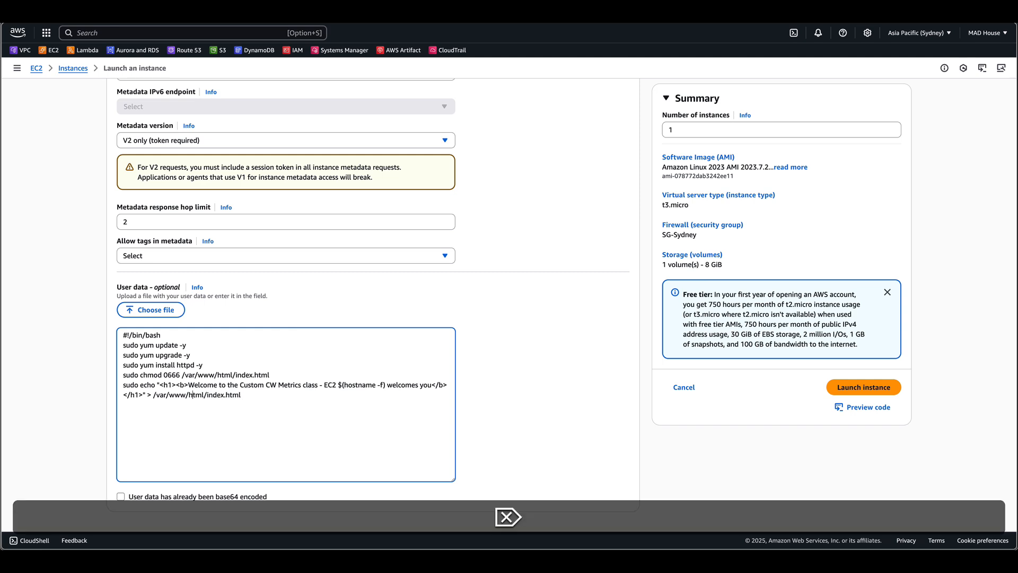
# - Add the line sudo server httpd start at the end of the user data script
pyautogui.press('super+Return')
pyautogui.write('sudo server httpd start')
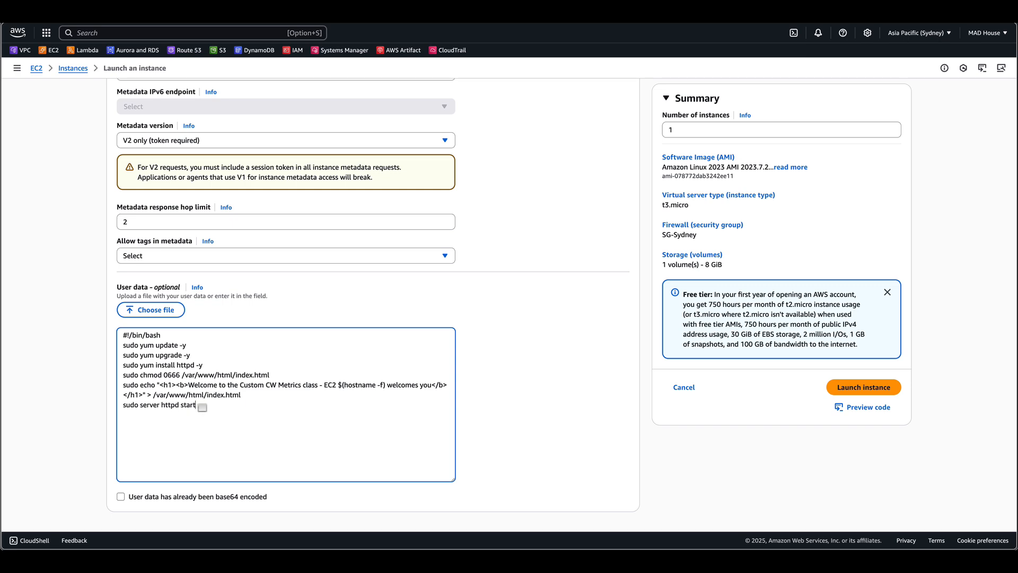
pyautogui.scroll(15, 202, 408)
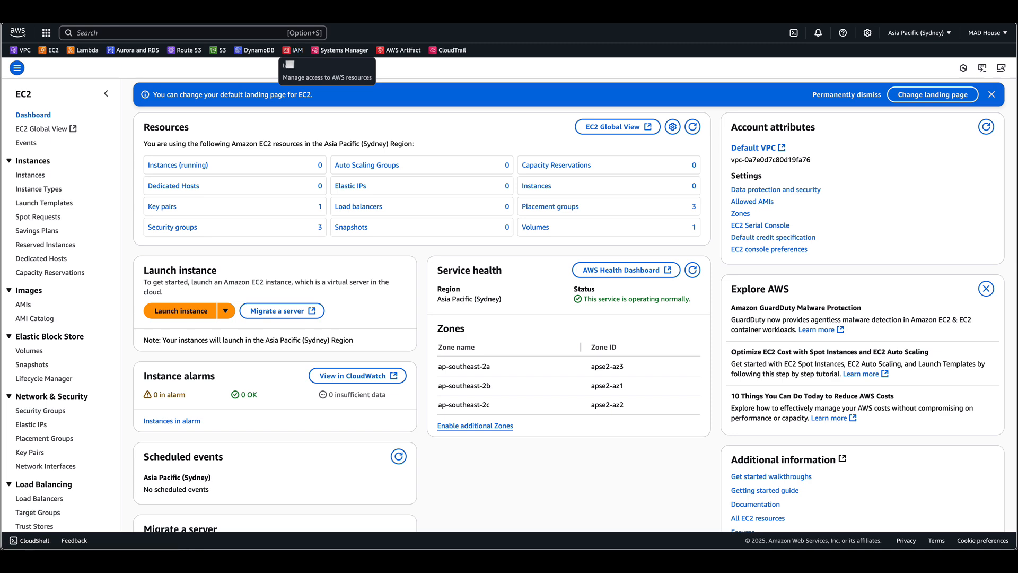
# - Go to the IAM roles, search for "custo" and open the role custom-cwmetrics-aws-ec2-role
pyautogui.click(289, 64)
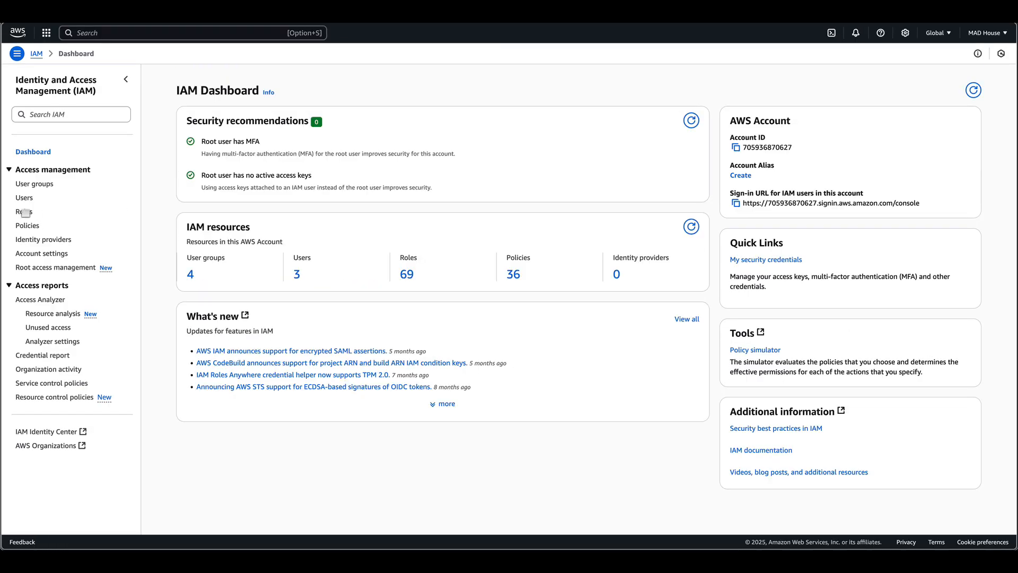
pyautogui.click(25, 212)
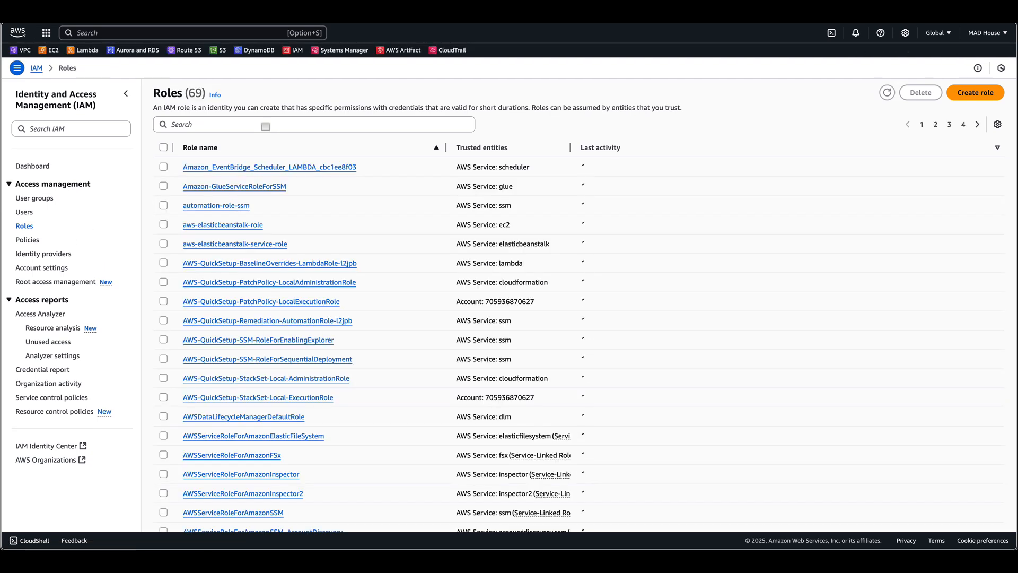
pyautogui.click(267, 126)
pyautogui.write('custo')
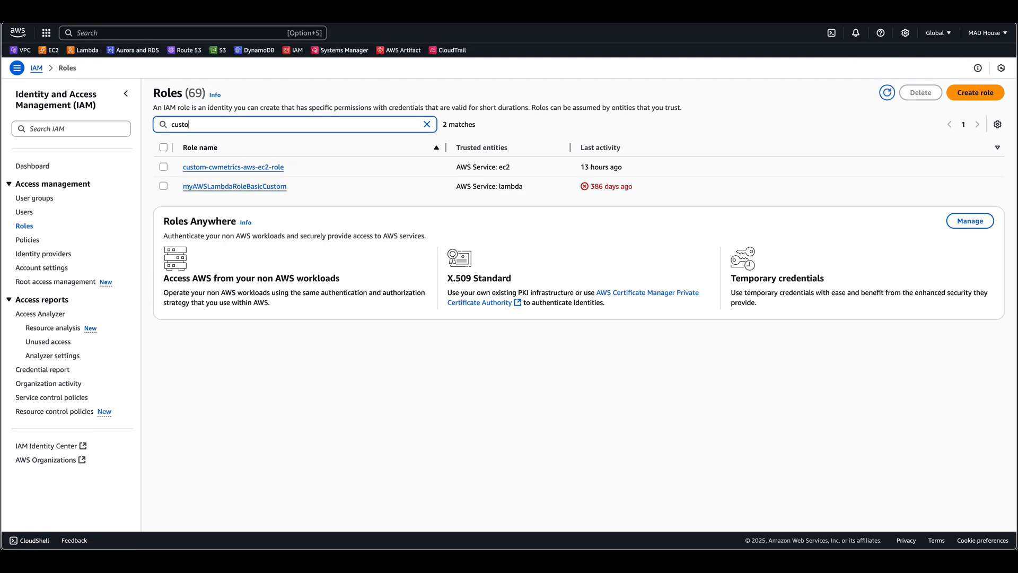
pyautogui.click(262, 167)
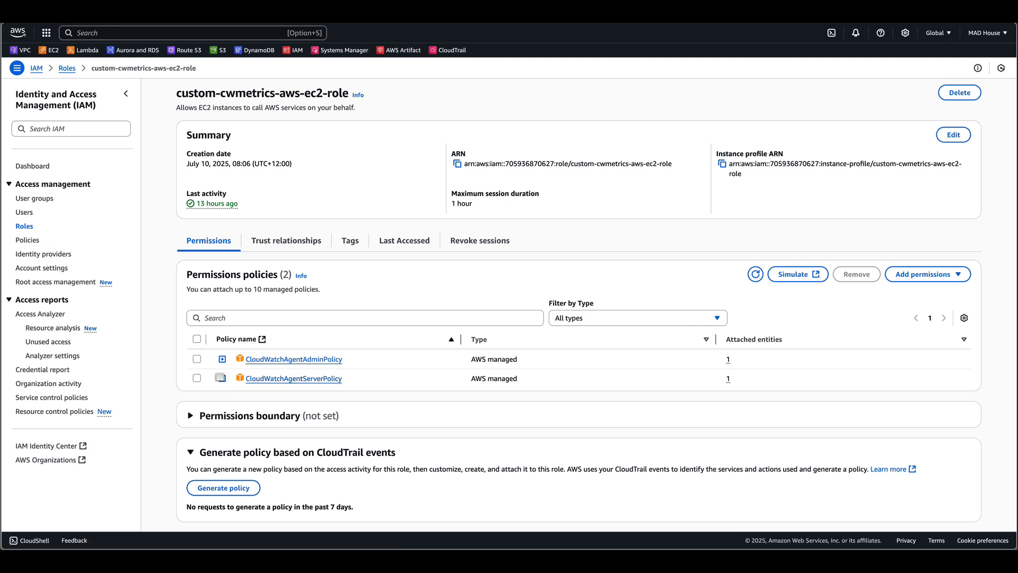
# - Expand the role's CloudWatchAgentServerPolicy, examine its JSON permissions and collapse it again
pyautogui.click(221, 378)
pyautogui.scroll(-1, 244, 424)
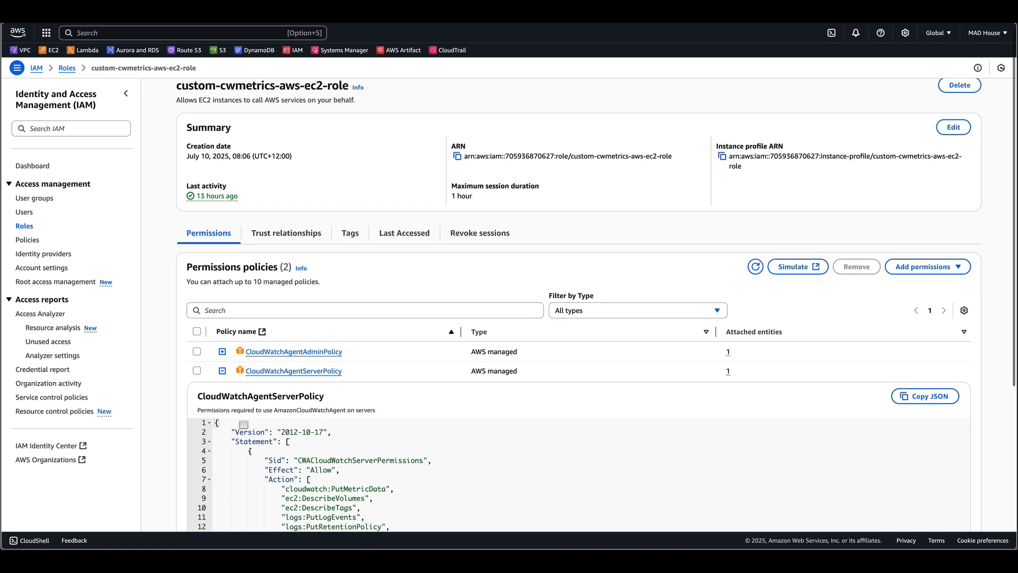
pyautogui.scroll(-1, 283, 429)
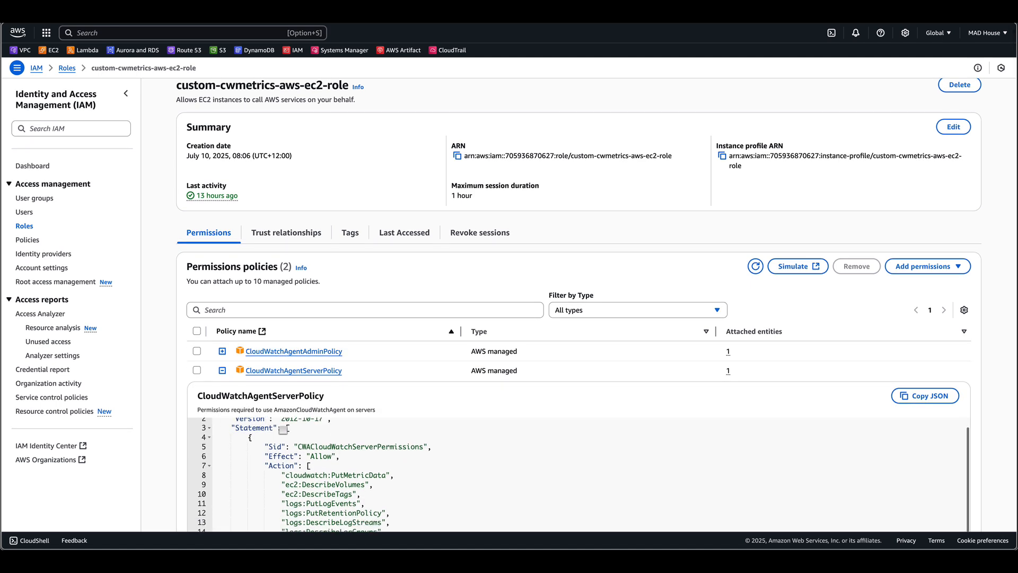
pyautogui.scroll(-6, 283, 430)
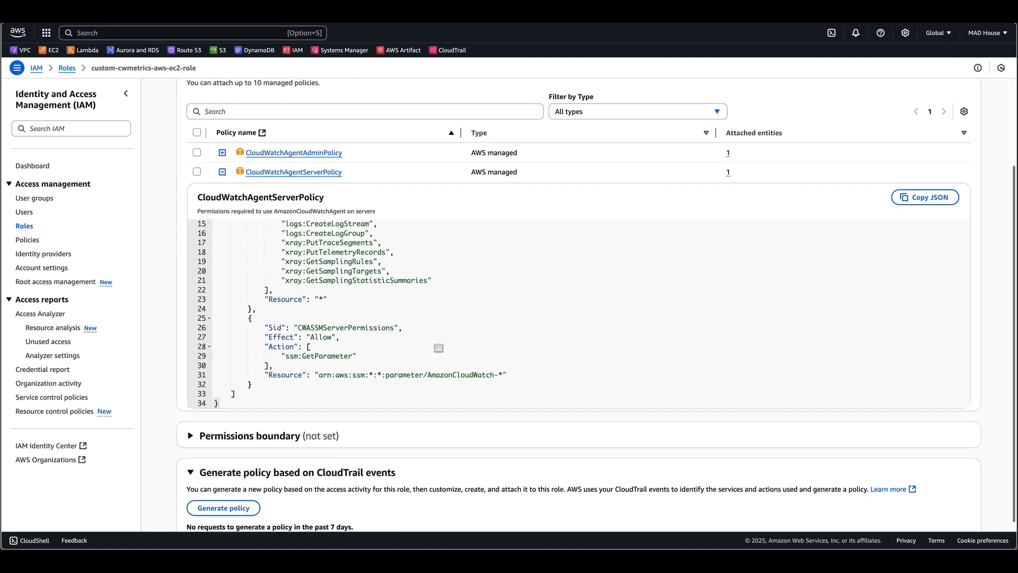
pyautogui.scroll(-1, 438, 348)
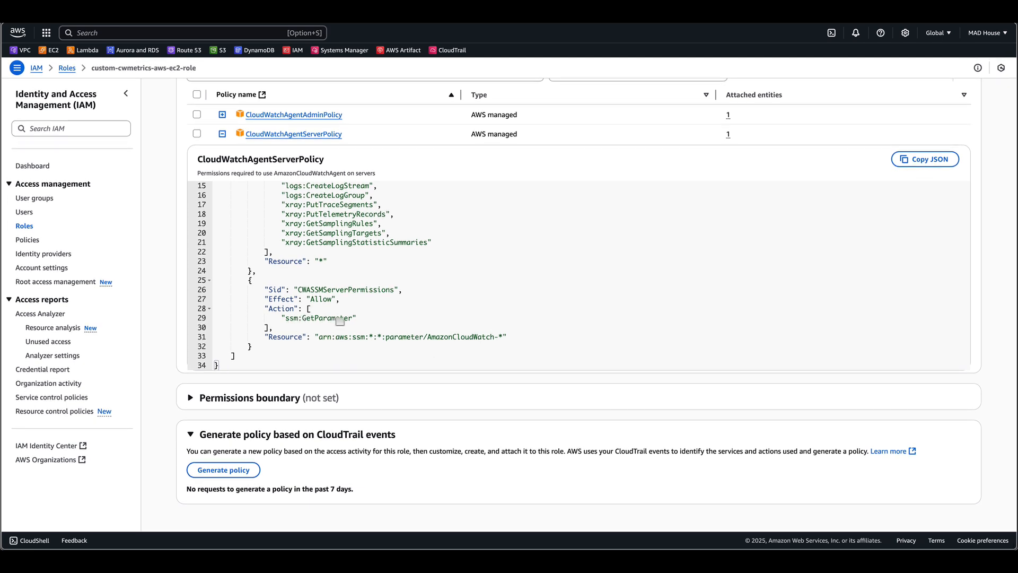
pyautogui.scroll(5, 340, 321)
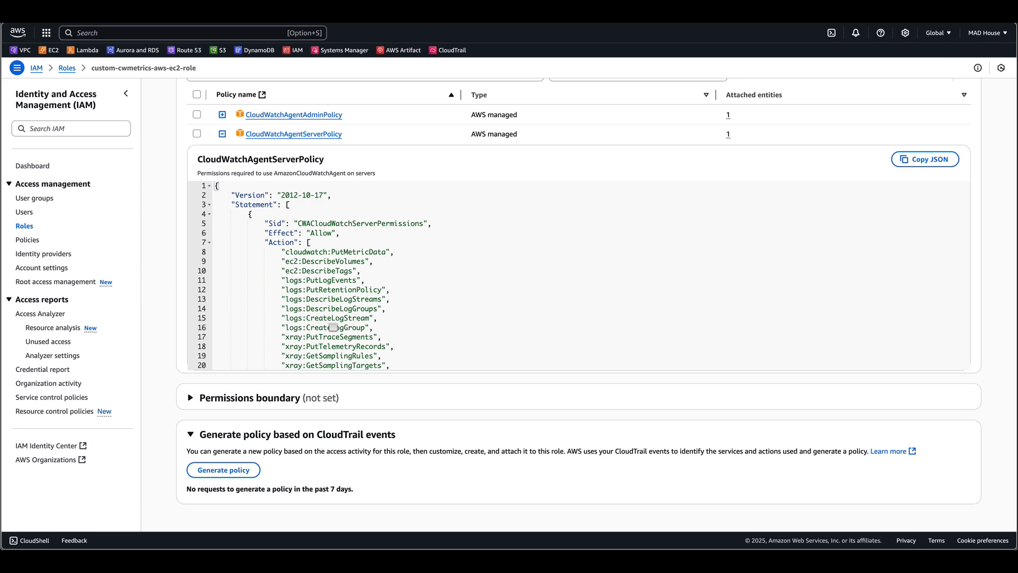
pyautogui.click(222, 134)
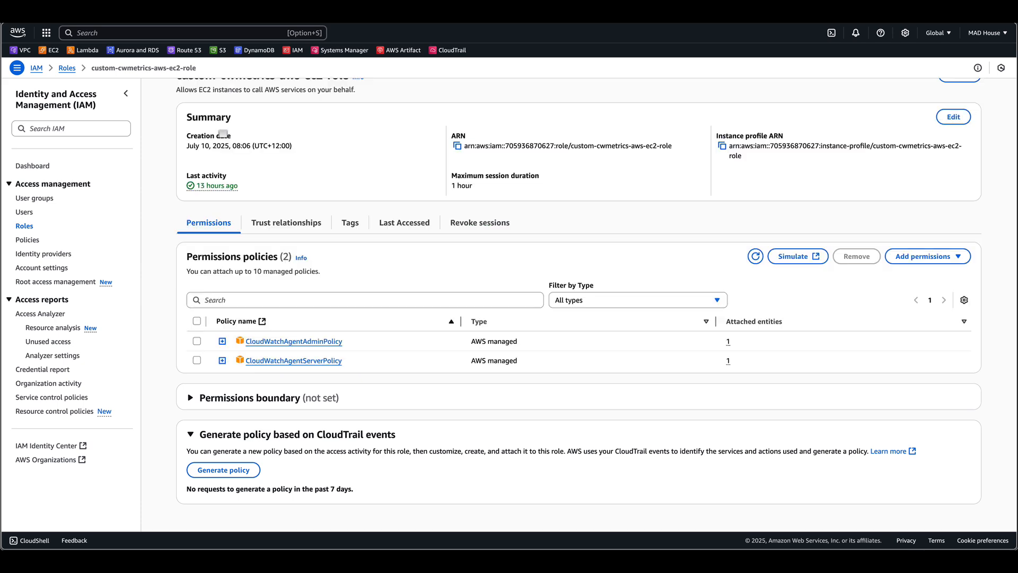
# - Expand the role's CloudWatchAgentAdminPolicy and examine its JSON permissions
pyautogui.click(222, 341)
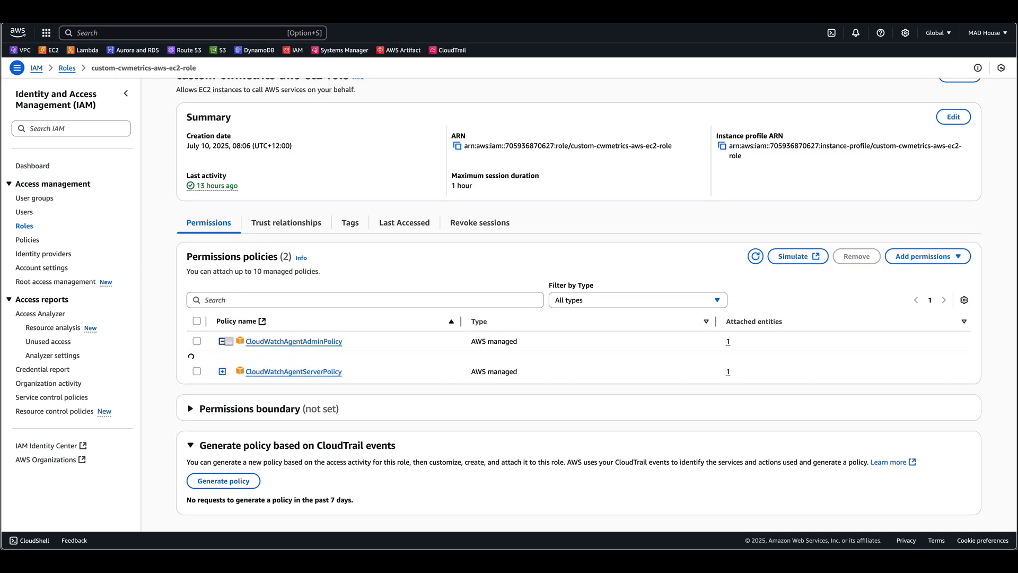
pyautogui.scroll(-5, 254, 318)
pyautogui.scroll(-3, 264, 317)
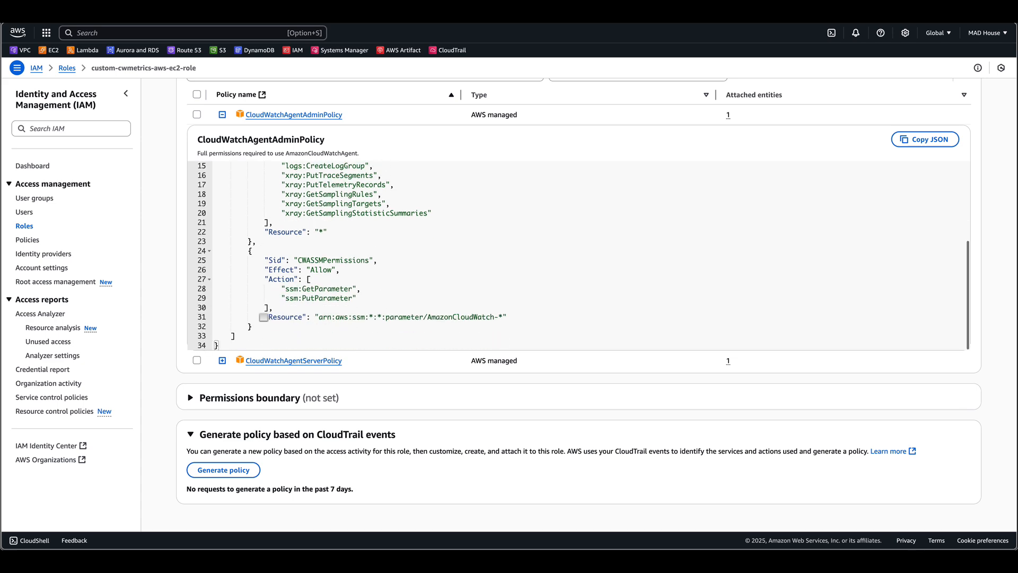
pyautogui.scroll(10, 334, 301)
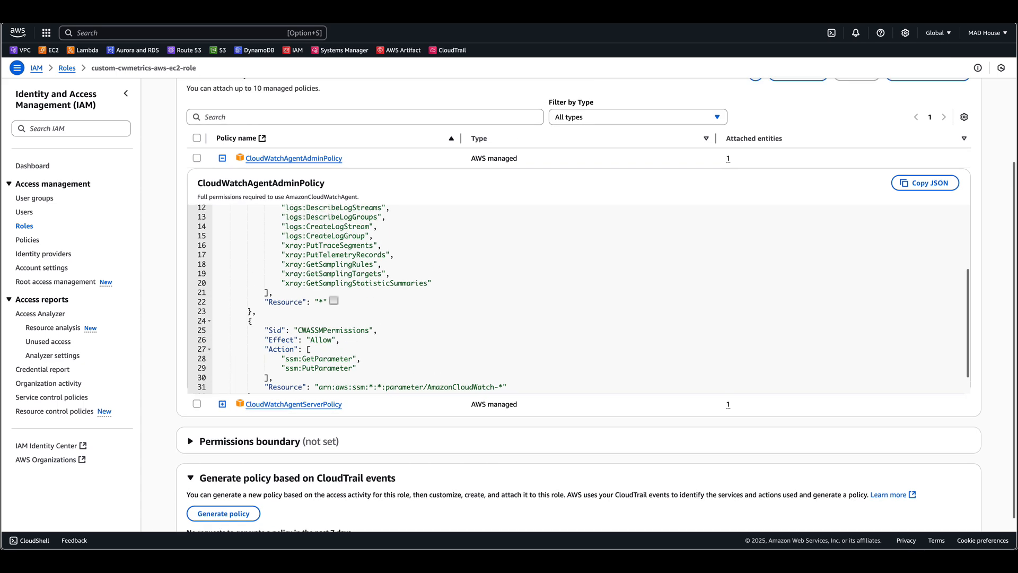
# - Assign custom-cwmetrics-aws-ec2-role as the IAM instance profile in the EC2 launch form and launch the instance
pyautogui.click(222, 359)
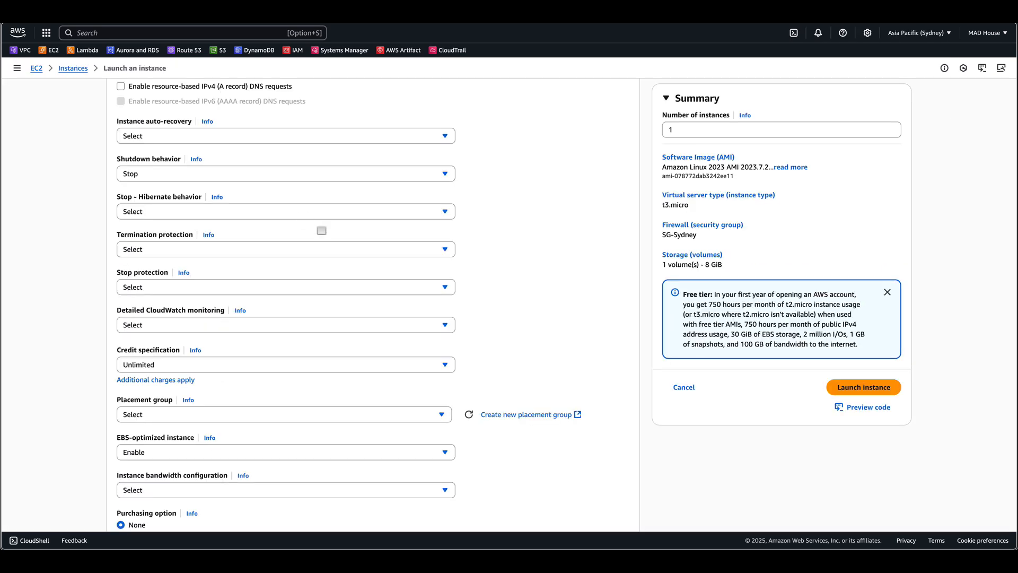
pyautogui.scroll(5, 328, 246)
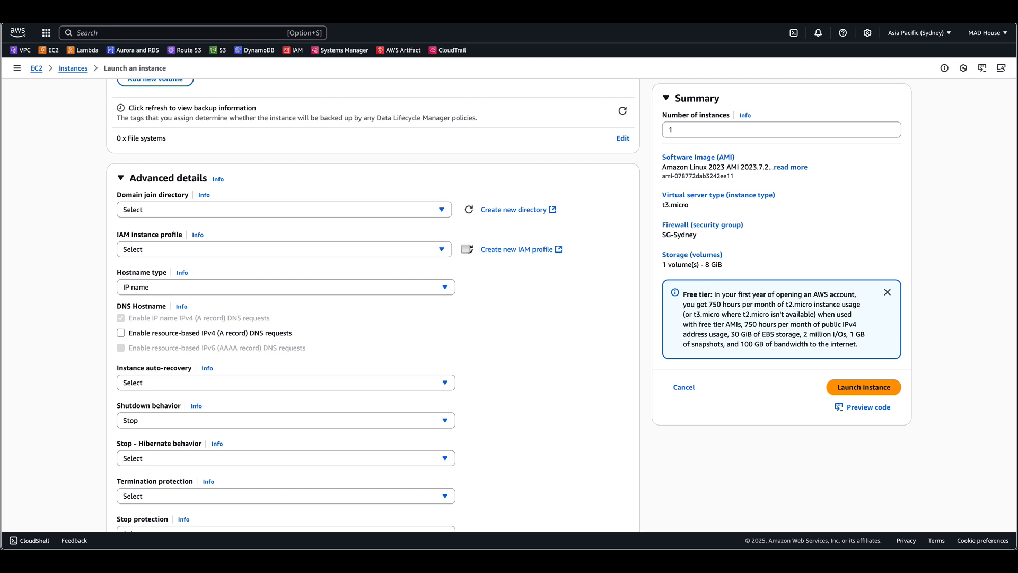
pyautogui.click(429, 248)
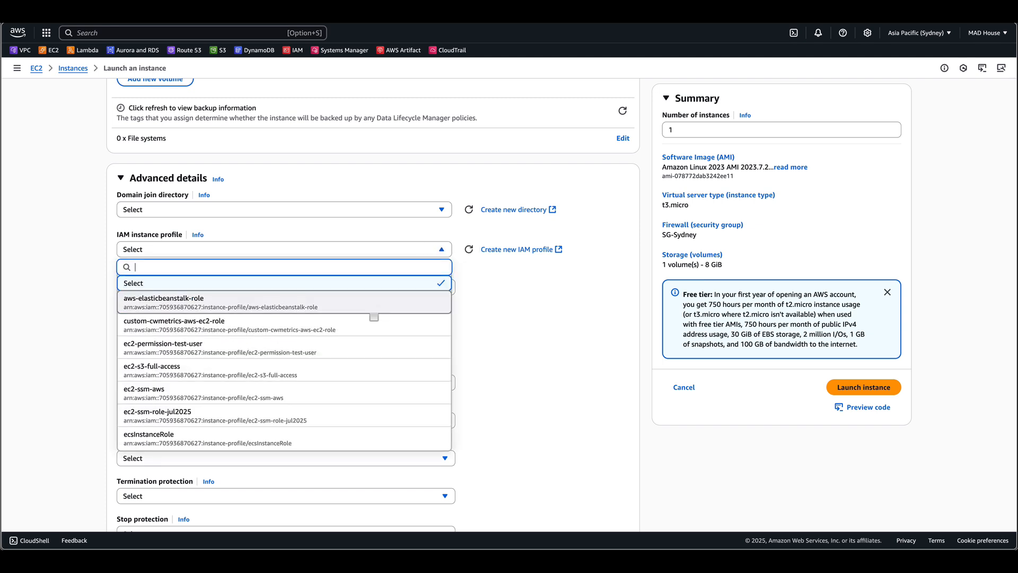
pyautogui.scroll(-2, 338, 370)
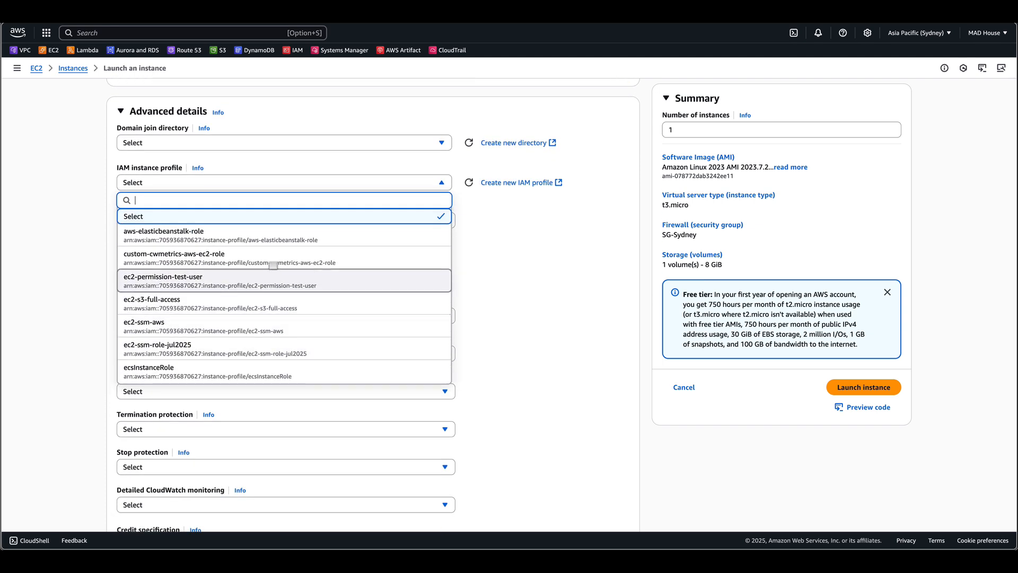
pyautogui.click(272, 261)
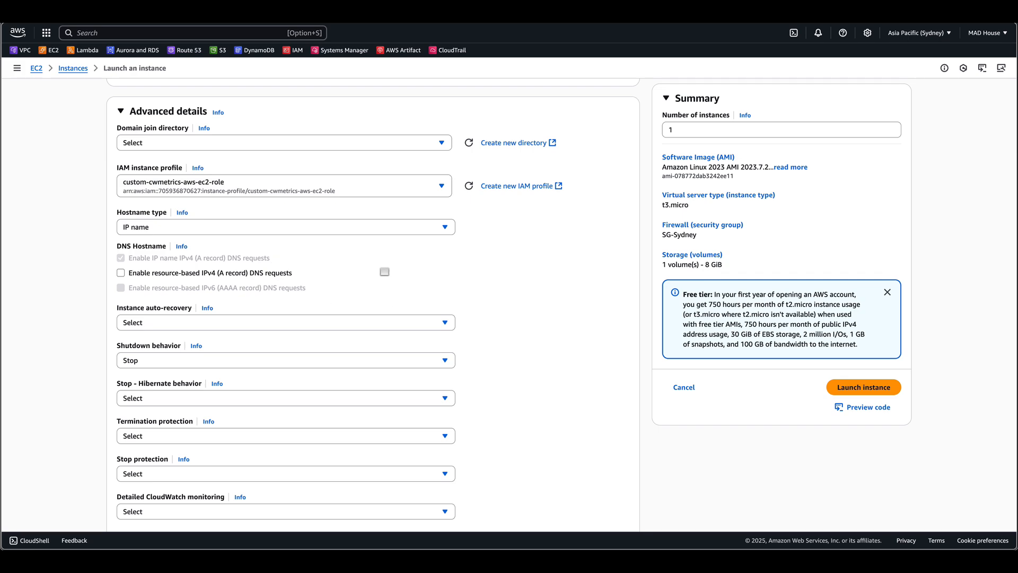
pyautogui.click(866, 387)
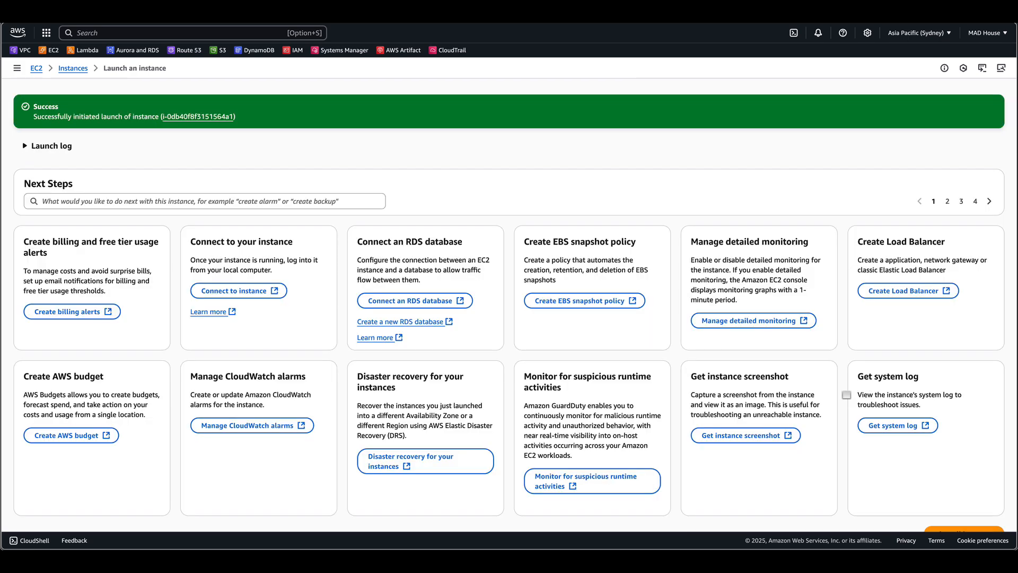
# - Open the list of all instances, select the new ec2-aws-cwmetrics instance and review its summary, including the IAM role
pyautogui.scroll(-1, 862, 446)
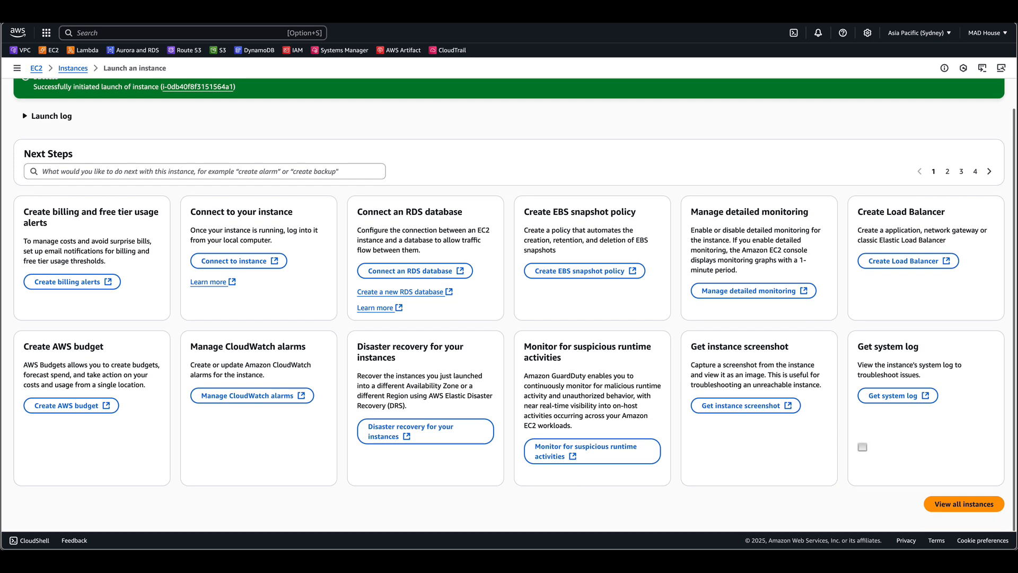
pyautogui.click(957, 507)
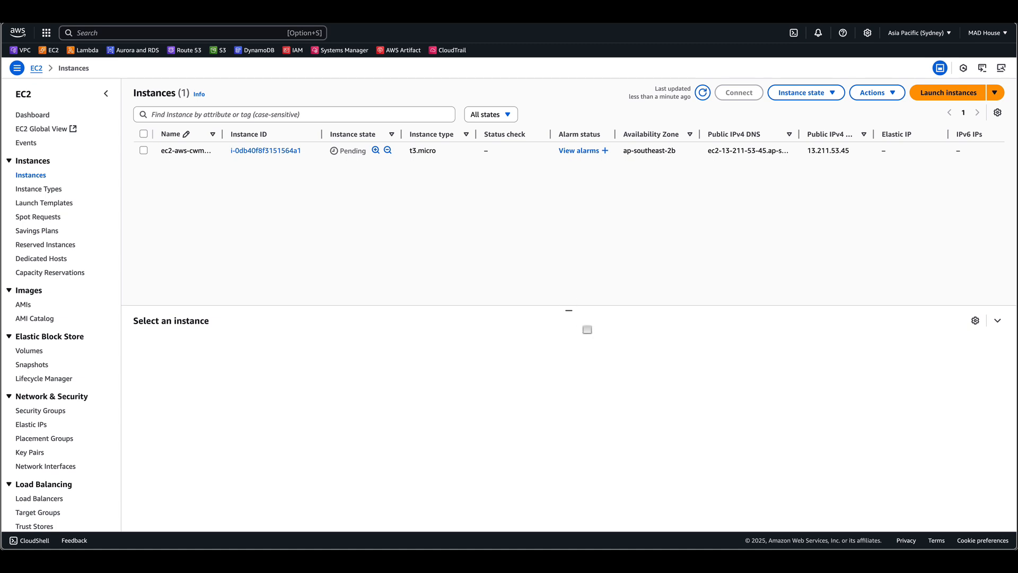
pyautogui.moveTo(568, 310); pyautogui.dragTo(558, 237)
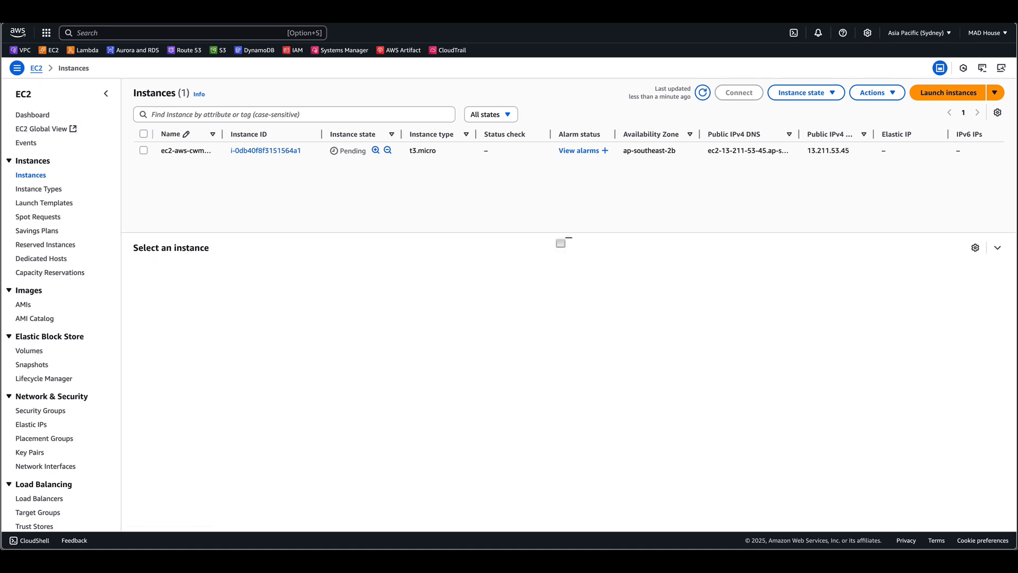
pyautogui.click(159, 160)
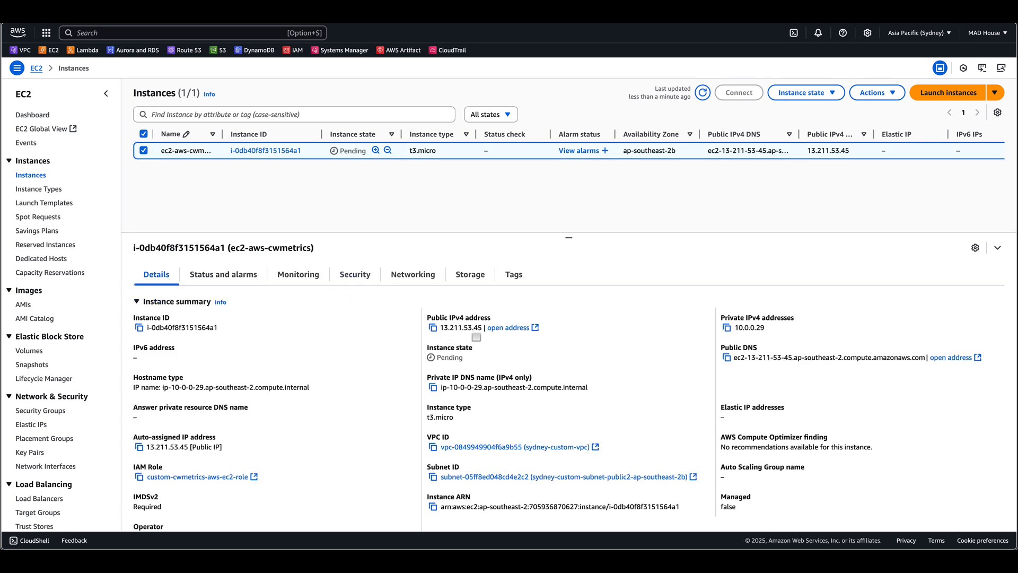
pyautogui.scroll(-2, 243, 401)
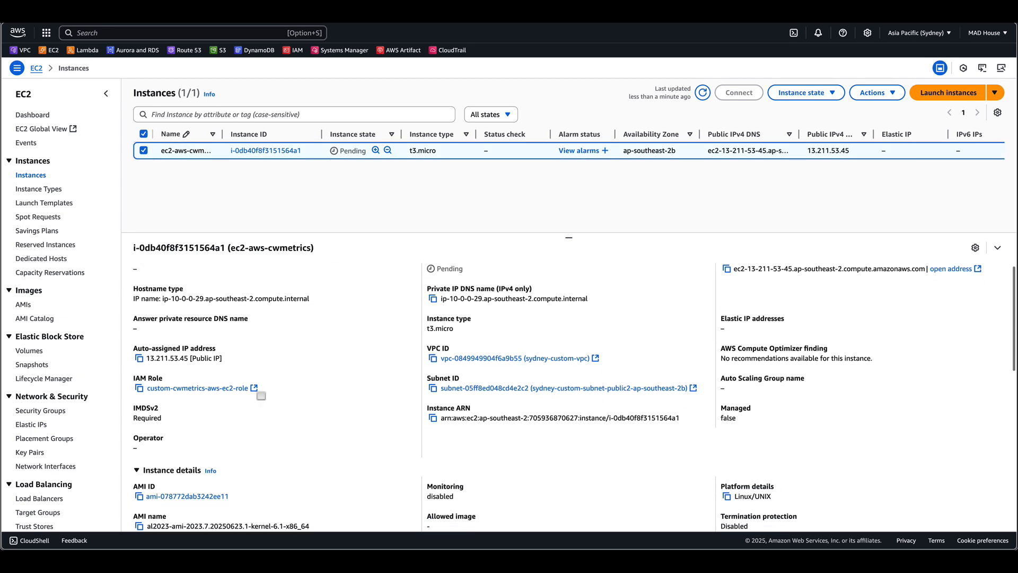
pyautogui.scroll(2, 261, 396)
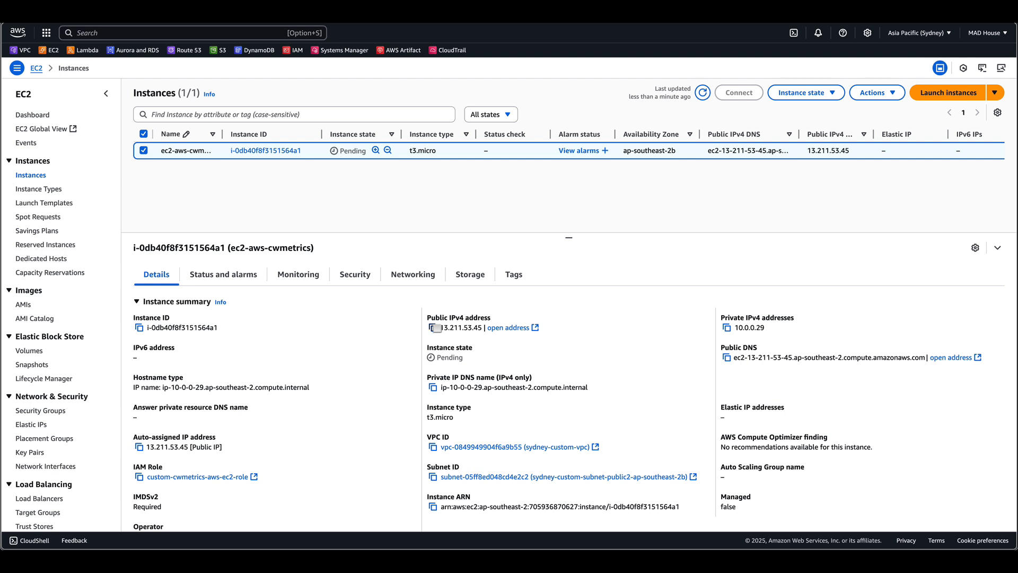
# - Copy the instance's public IPv4 address, open it in an InPrivate browser window and continue to the site without HTTPS
pyautogui.click(433, 328)
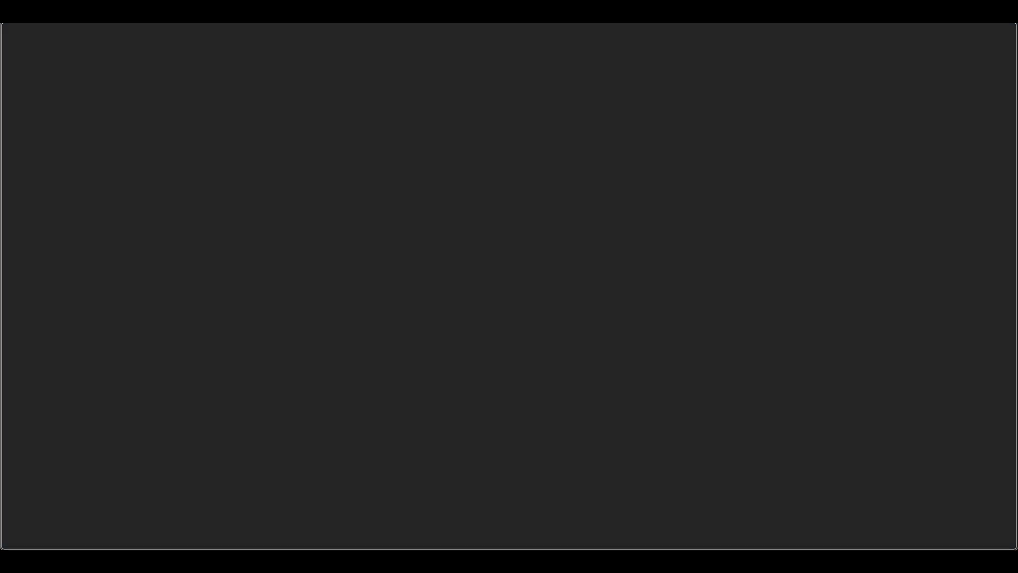
pyautogui.press('super+v')
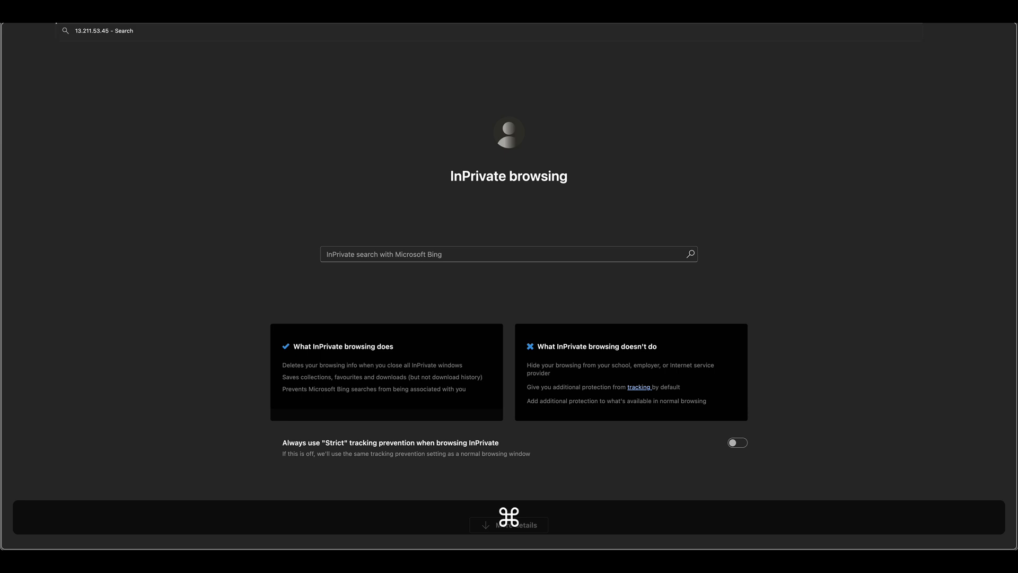
pyautogui.press('Return')
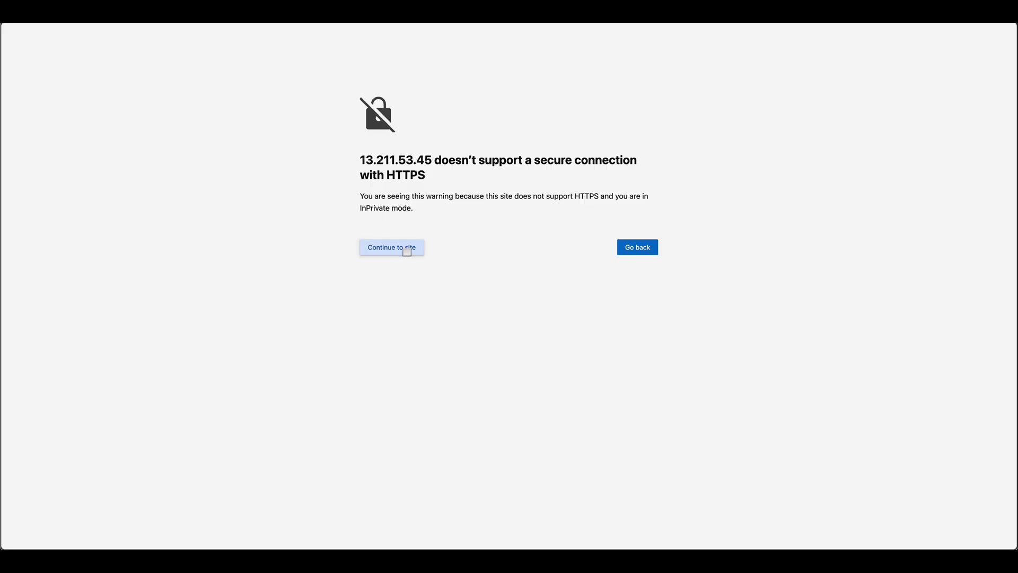
pyautogui.click(405, 249)
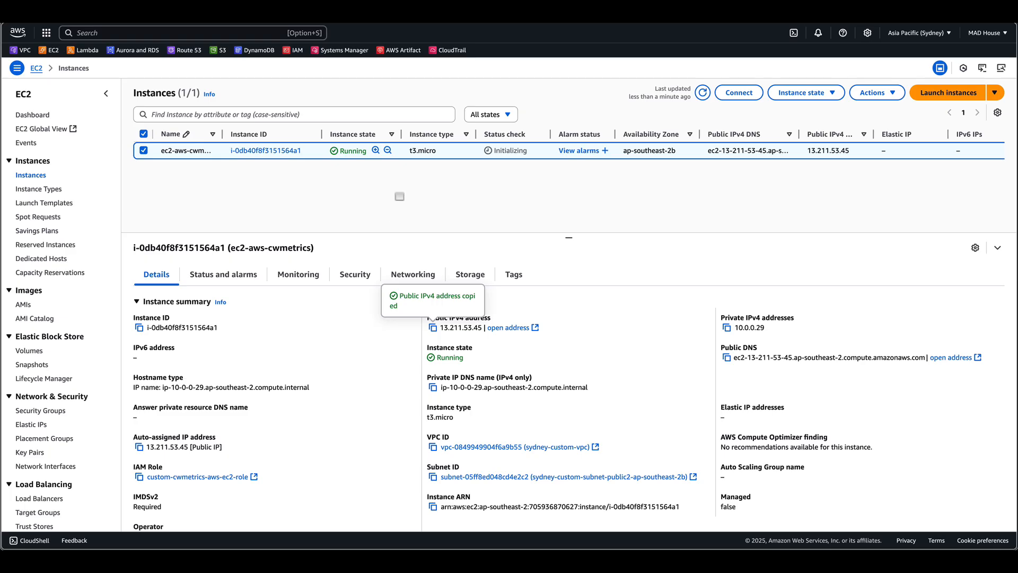
# - Check the instance's security group inbound rules, refresh the instance list and examine the instance's monitoring graphs
pyautogui.click(354, 276)
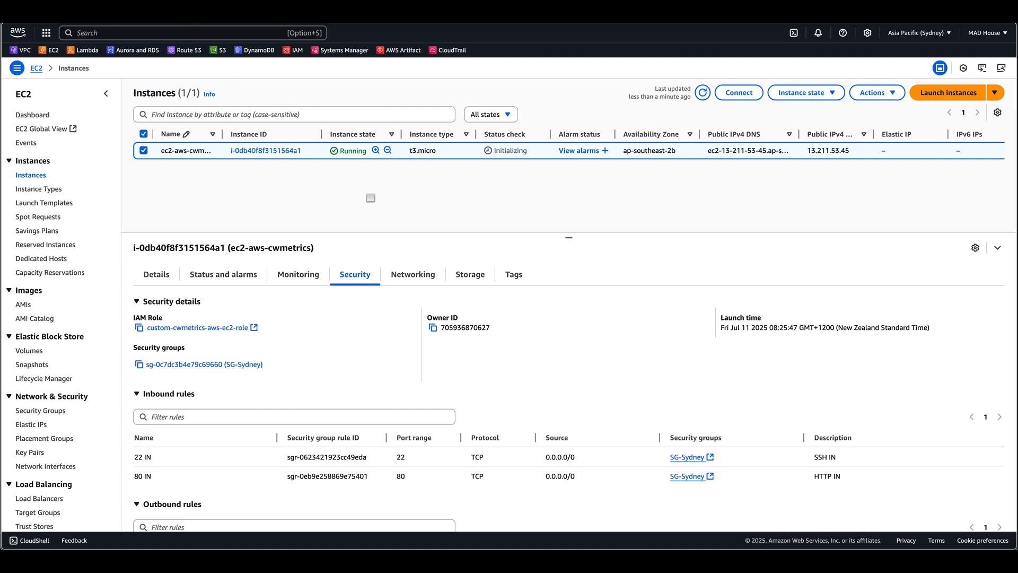
pyautogui.click(155, 274)
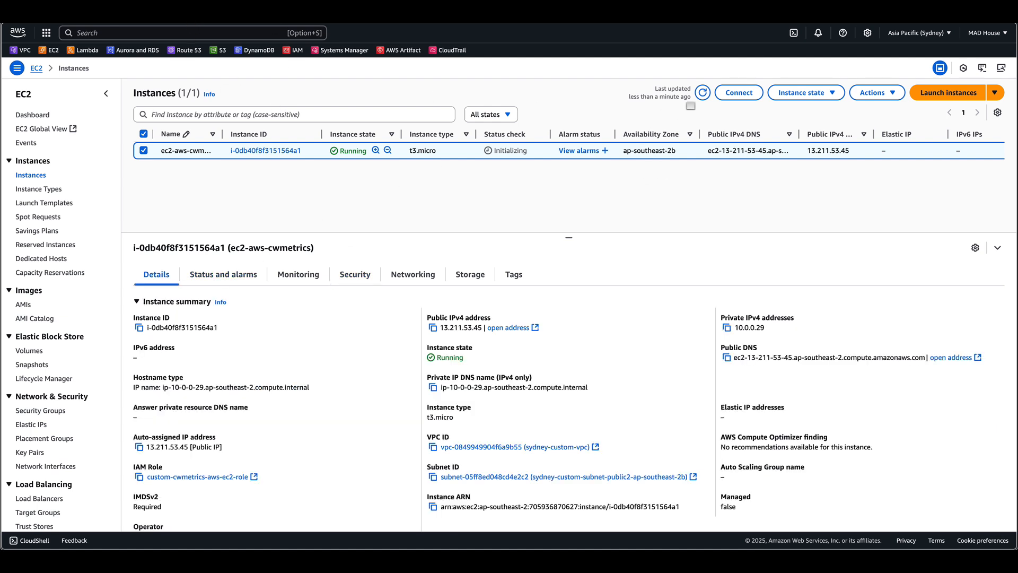
pyautogui.click(703, 92)
pyautogui.click(299, 274)
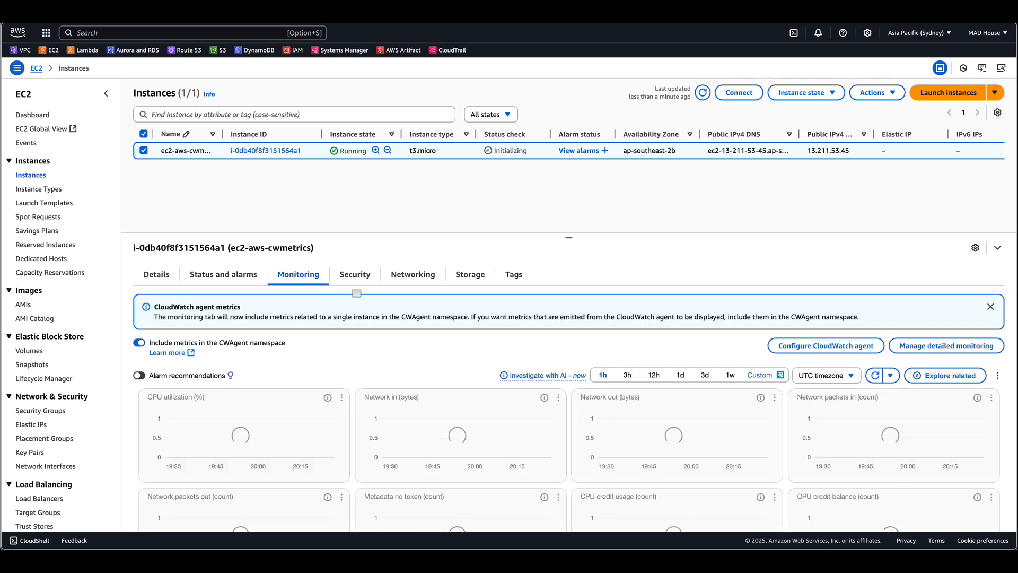
pyautogui.scroll(-2, 407, 343)
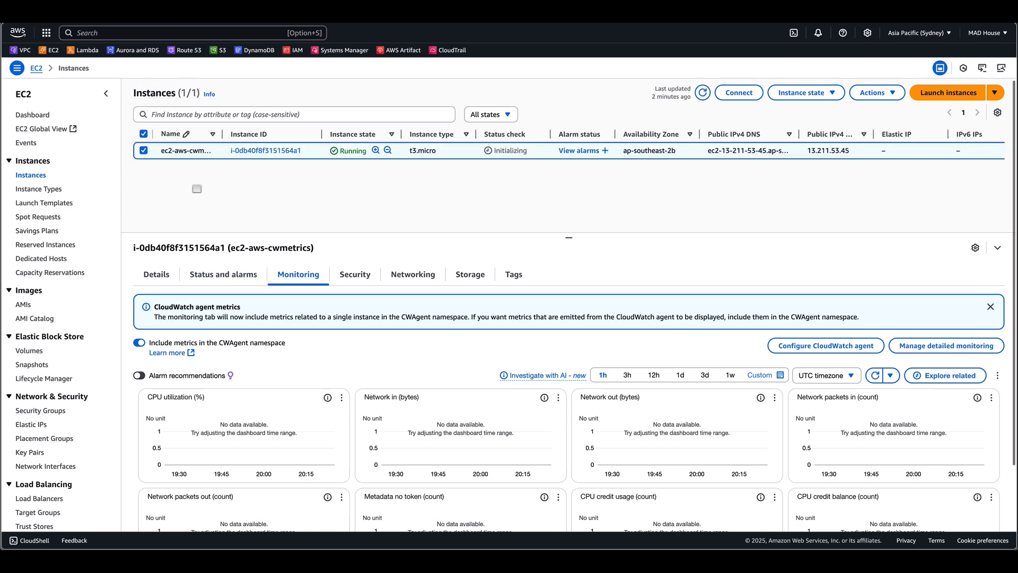
# - Return to the instance details, retry the instance's web page in the InPrivate window and refresh the instance list
pyautogui.click(157, 274)
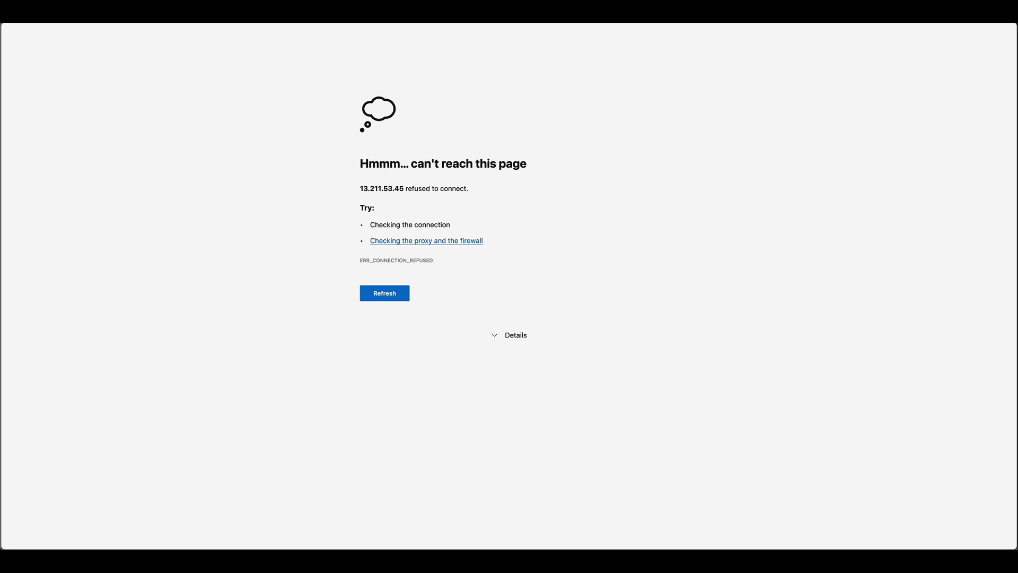
pyautogui.press('Return')
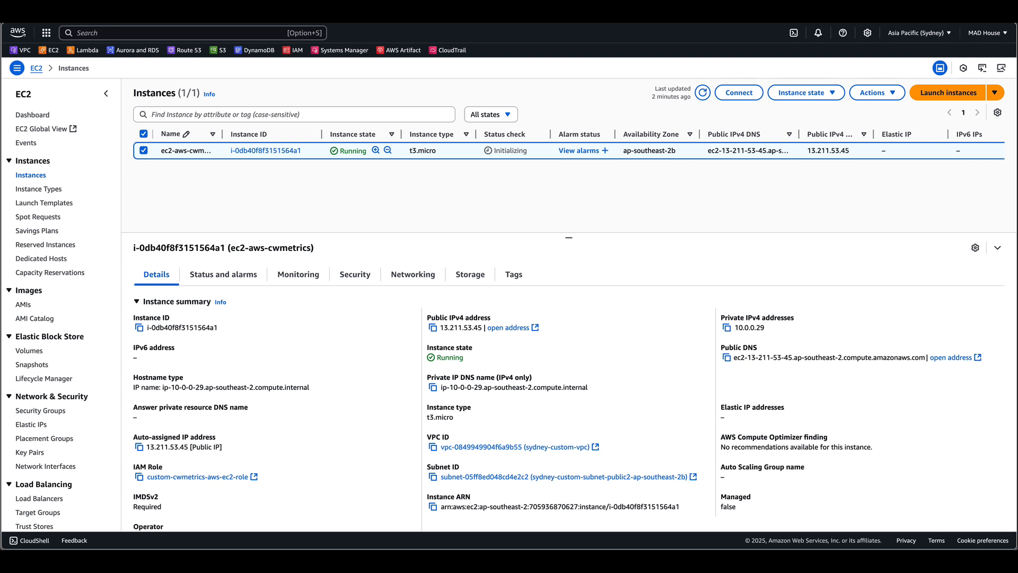
pyautogui.click(703, 93)
# - Open CloudShell in ap-southeast-2 and shrink its pane so the instance's public IPv4 address stays in view
pyautogui.click(796, 33)
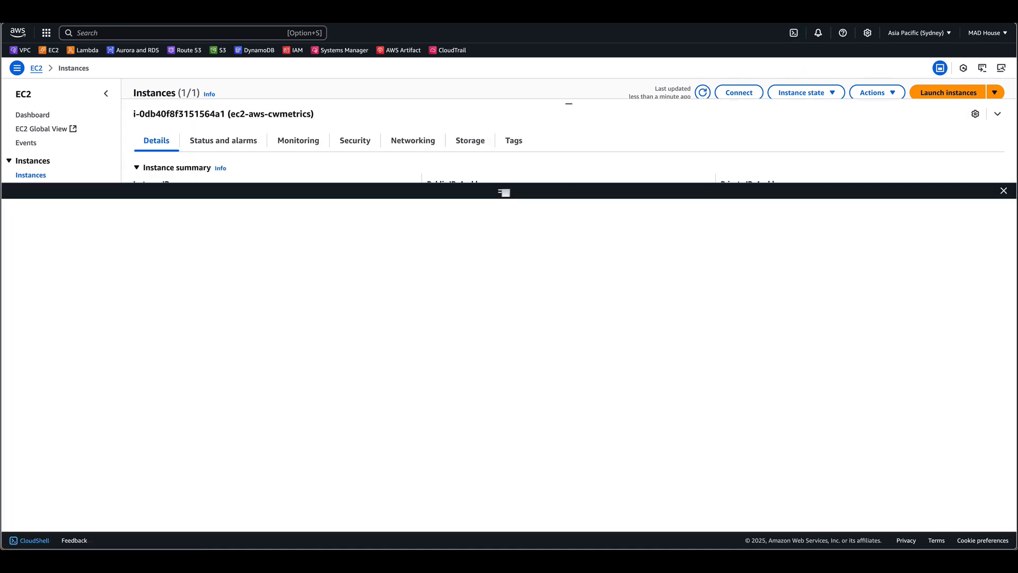
pyautogui.moveTo(505, 189); pyautogui.dragTo(503, 253)
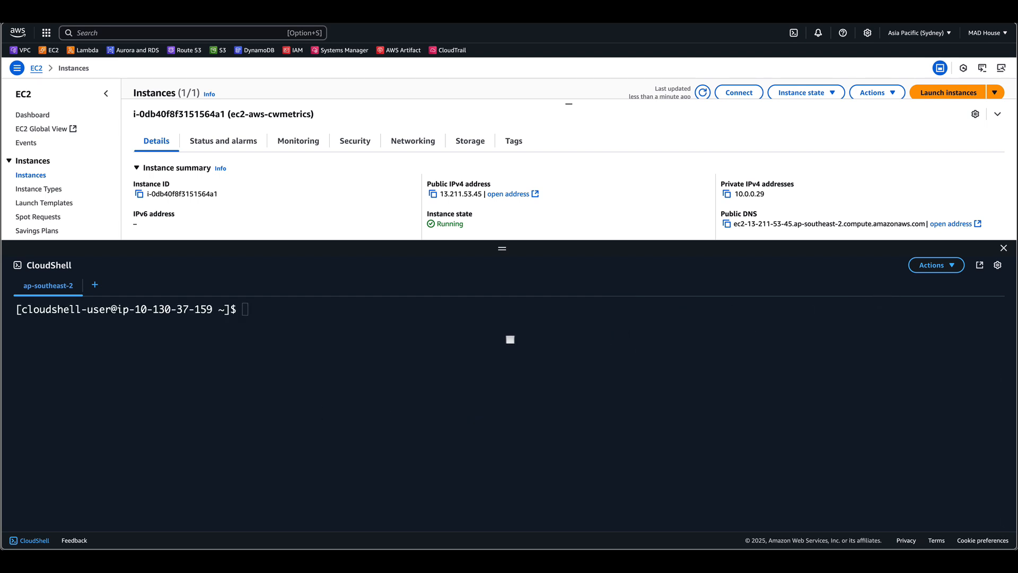
pyautogui.click(416, 333)
pyautogui.write('ssh ec2-user@')
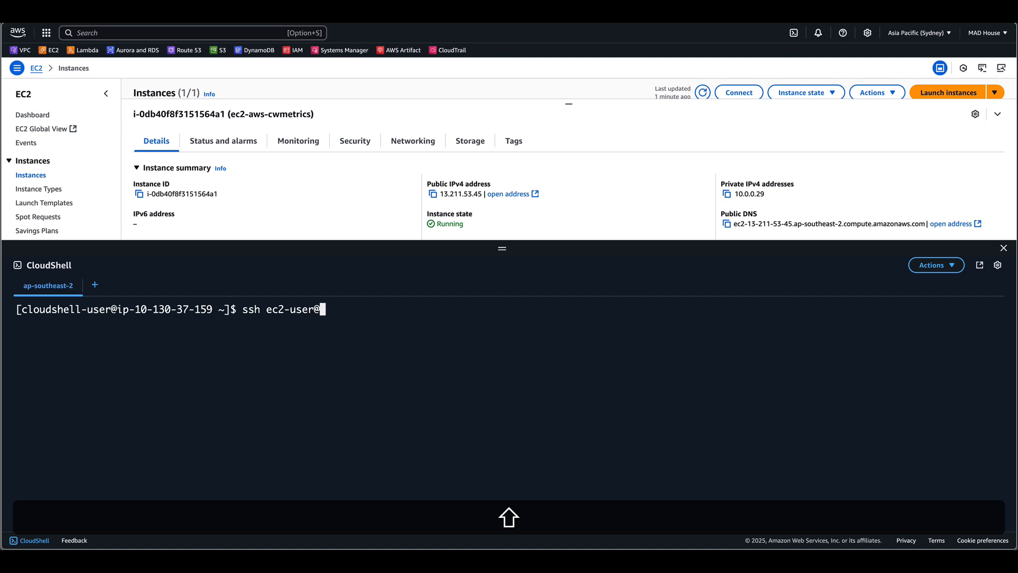
pyautogui.click(432, 194)
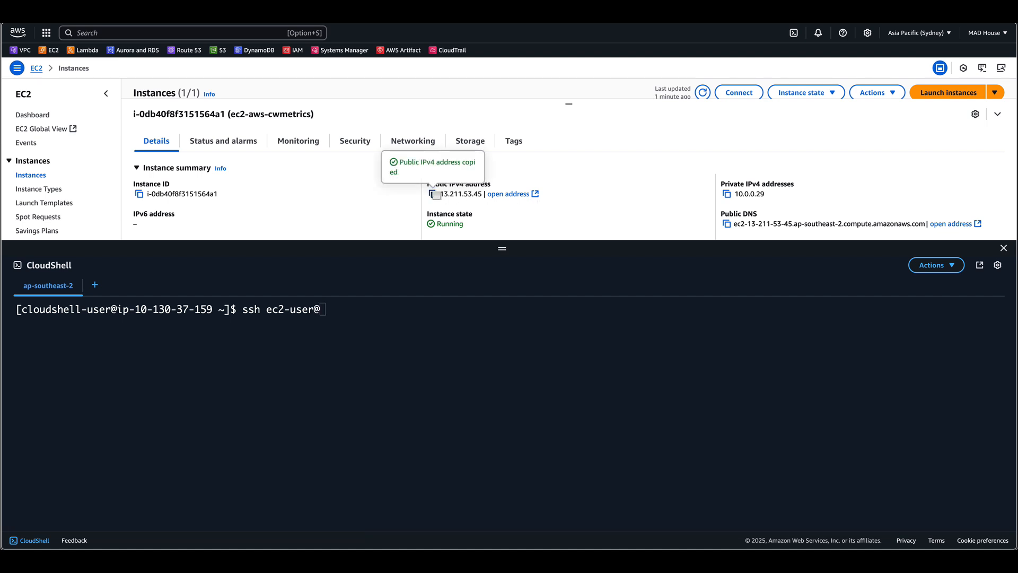
pyautogui.click(348, 303)
pyautogui.press('super+v')
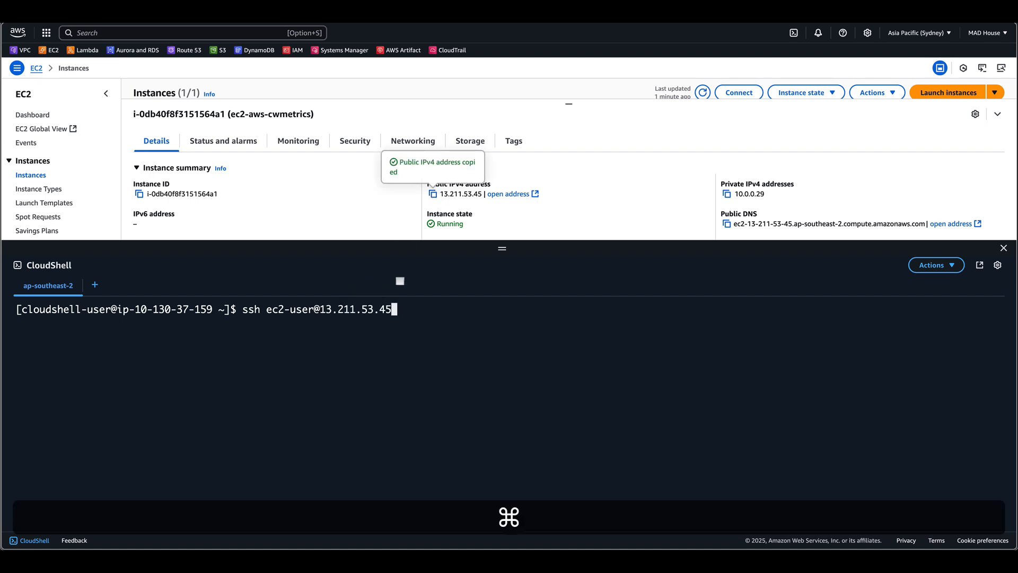
pyautogui.write('-i ')
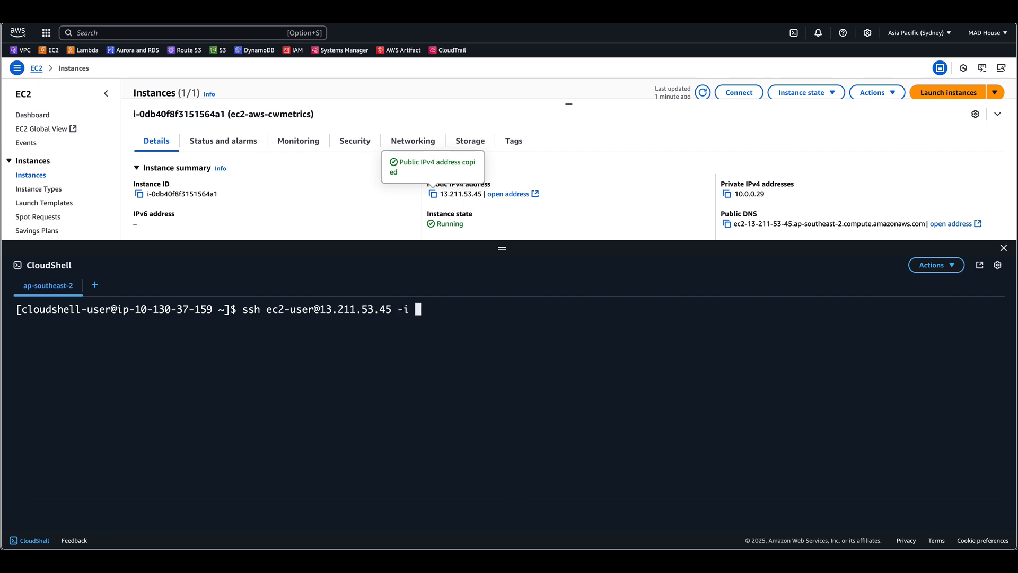
pyautogui.write('k')
pyautogui.press('Tab')
pyautogui.write('s')
pyautogui.press('Tab')
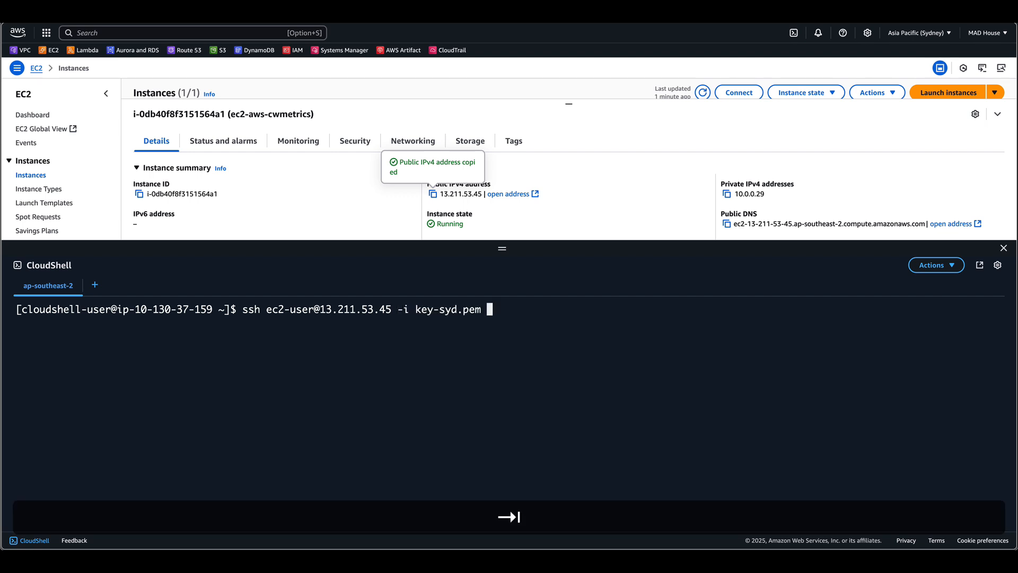
pyautogui.press('Return')
# - Accept the host's authenticity with yes and clear the terminal of the SSH session
pyautogui.write('yes')
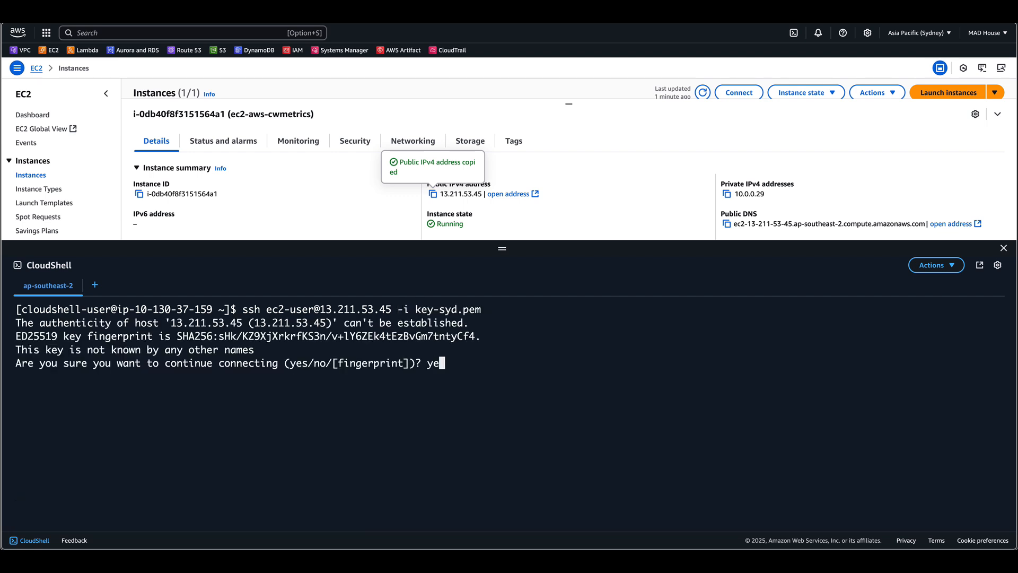
pyautogui.press('Return')
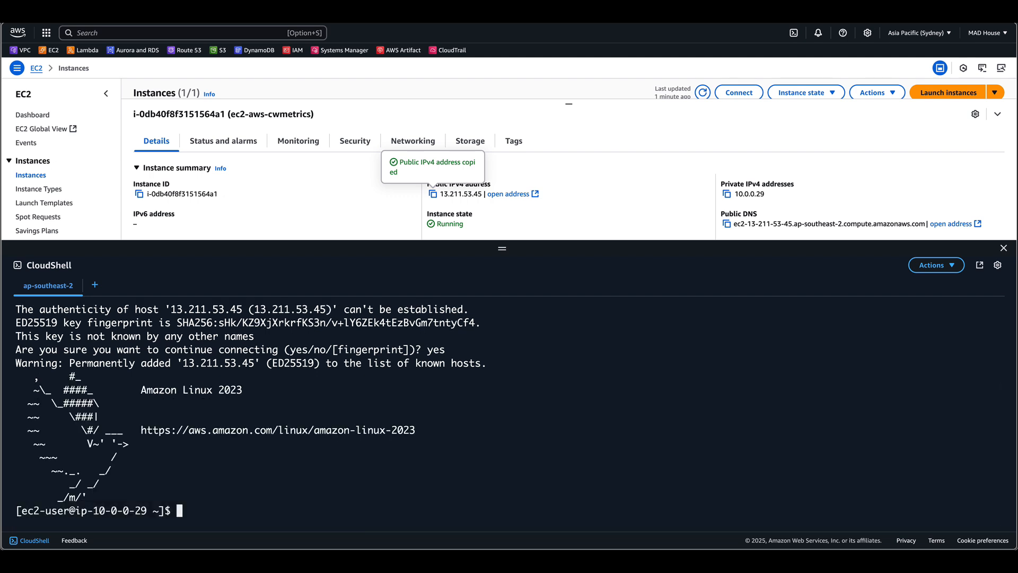
pyautogui.write('clear')
pyautogui.press('Return')
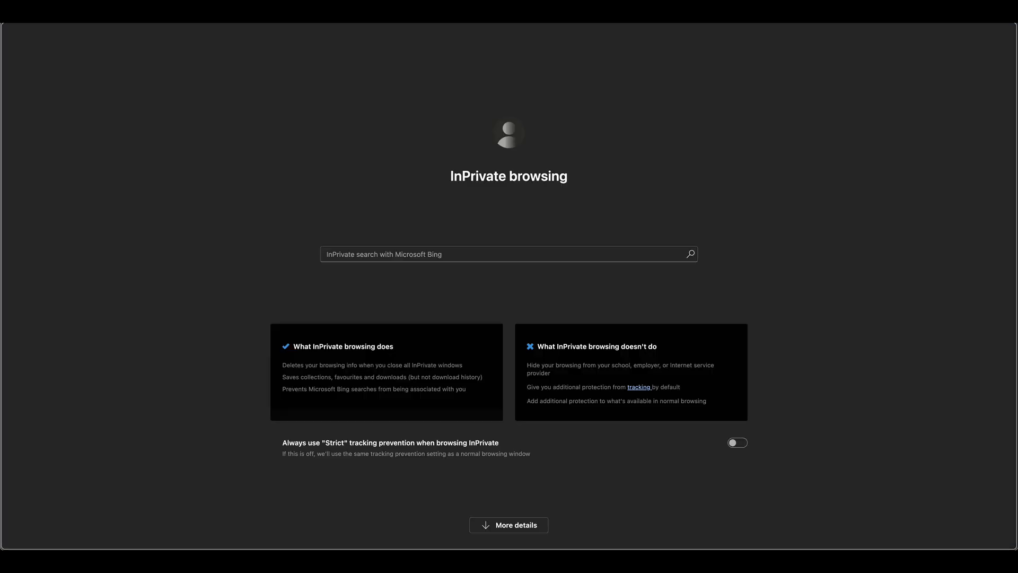
# - Open the instance's public IP address again in the InPrivate window, then reveal the instance row and refresh its status check
pyautogui.press('super+v')
pyautogui.press('Return')
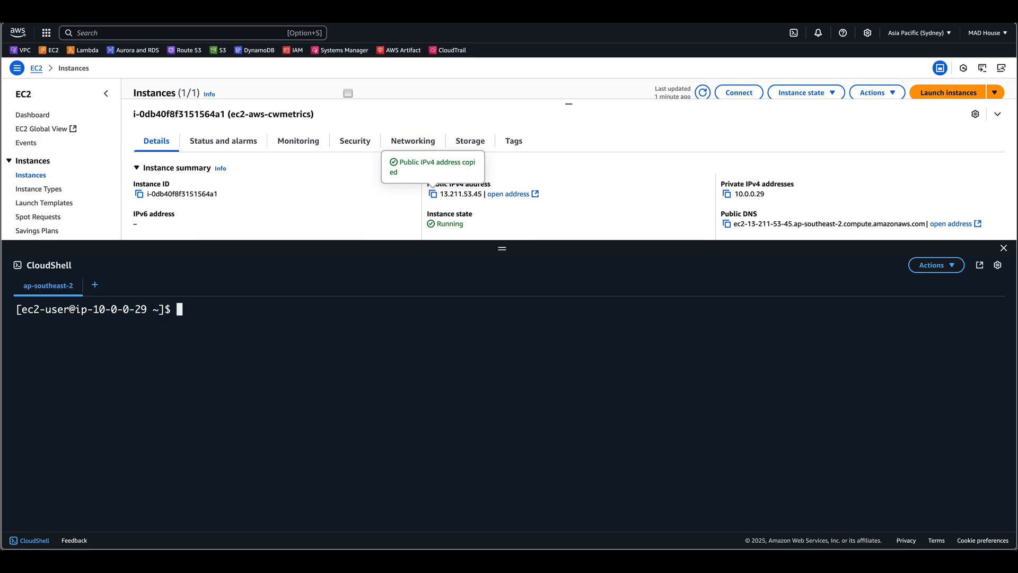
pyautogui.moveTo(570, 105); pyautogui.dragTo(580, 189)
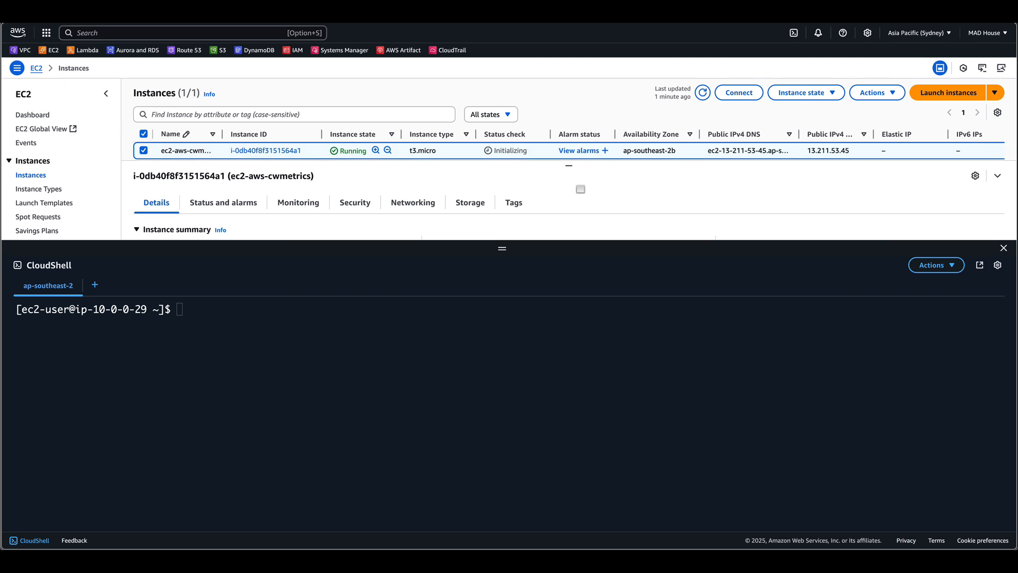
pyautogui.click(702, 92)
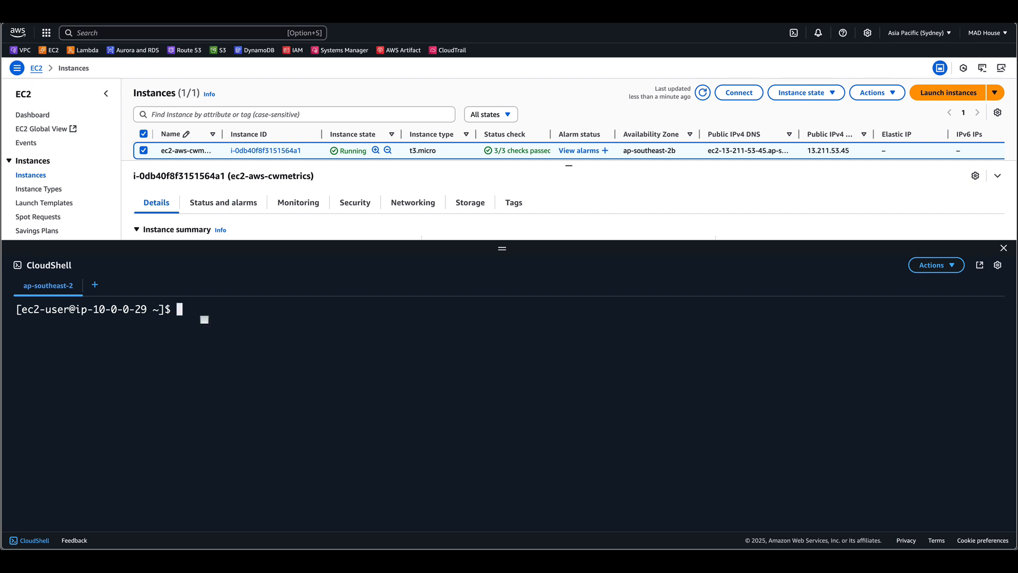
# - List the web root's contents in the SSH session with ls -l /var/www/html
pyautogui.write('ls -l /var/www/')
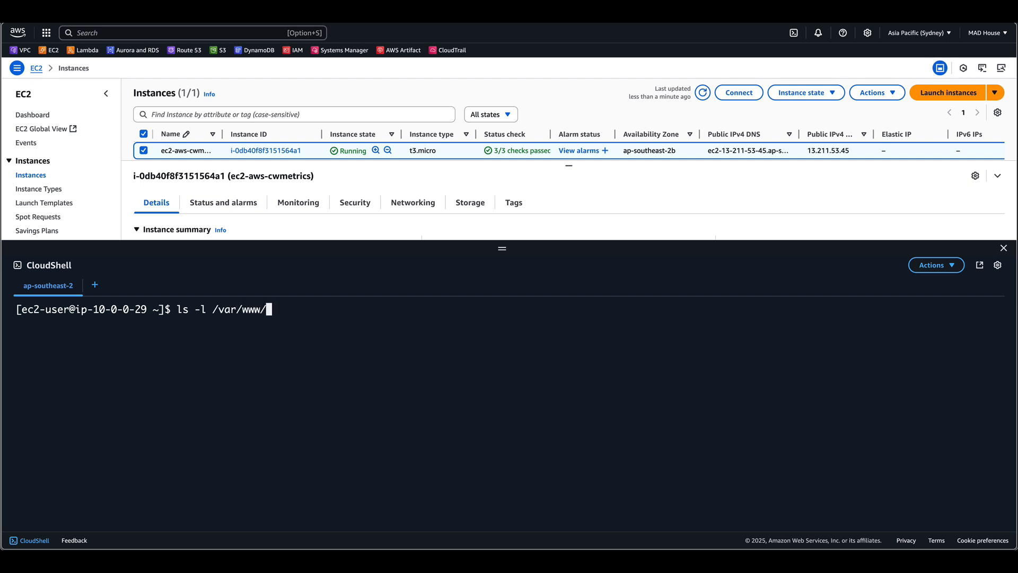
pyautogui.write('html')
pyautogui.press('Return')
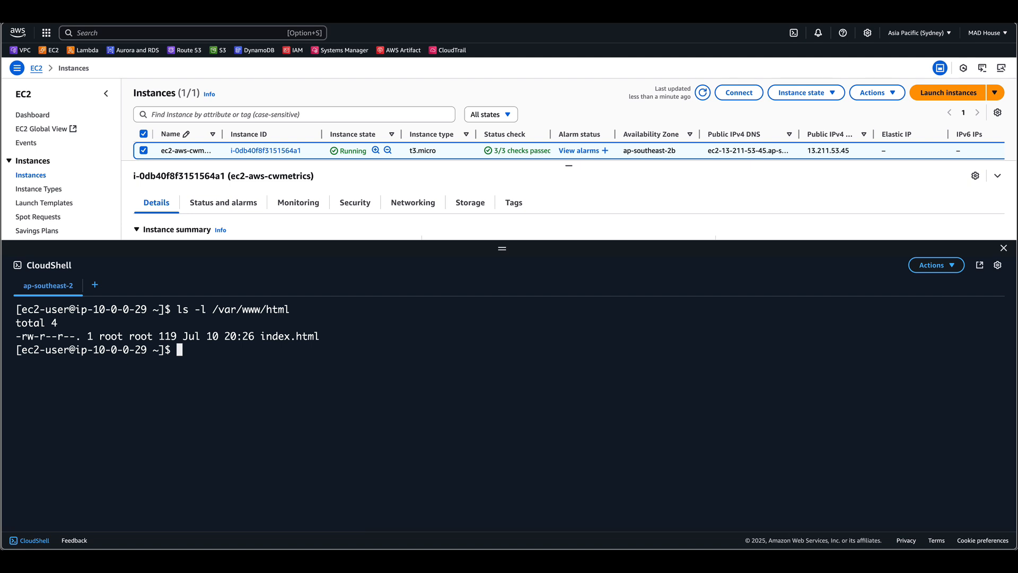
# - Display the web page's source by running cat /var/www/html/index.html
pyautogui.press('Up')
pyautogui.press('Home')
pyautogui.press('Delete')
pyautogui.press('Delete')
pyautogui.press('Delete')
pyautogui.press('Delete')
pyautogui.press('Delete')
pyautogui.press('Delete')
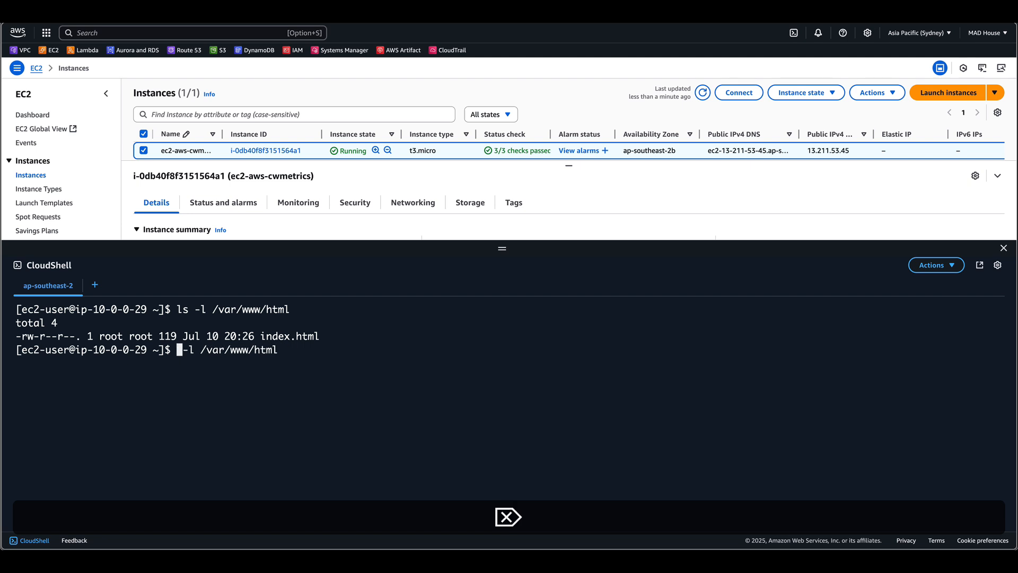
pyautogui.write('cat')
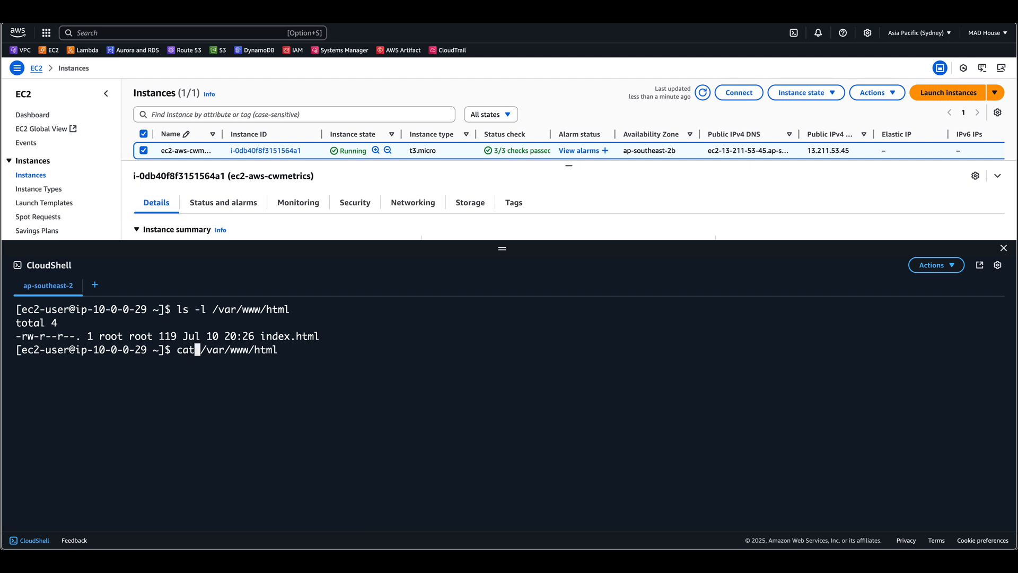
pyautogui.press('End')
pyautogui.write('/index.html')
pyautogui.press('Return')
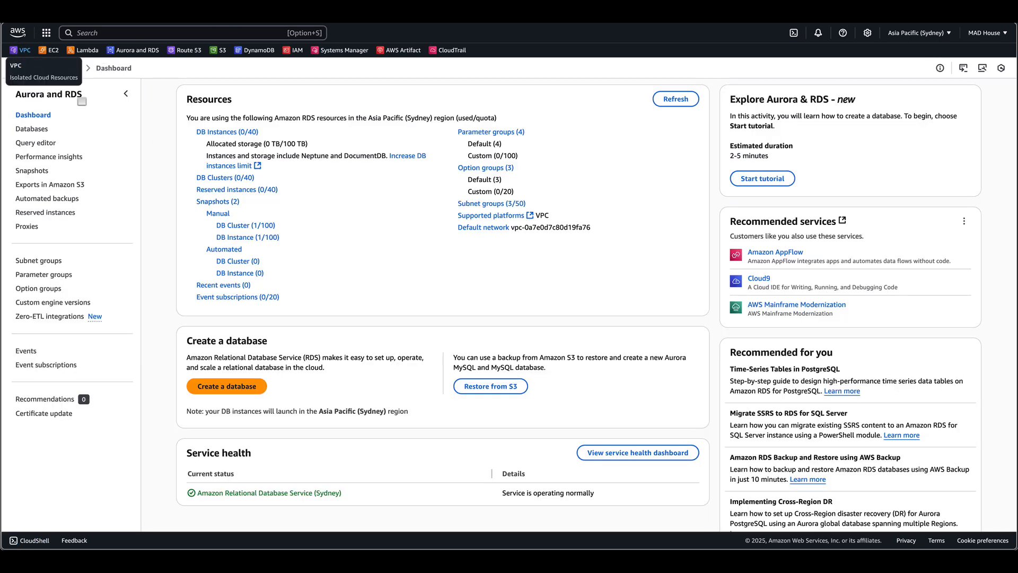
# - Open the VPC security groups without CloudShell in the way and show the inbound rules of SG-Sydney
pyautogui.click(20, 49)
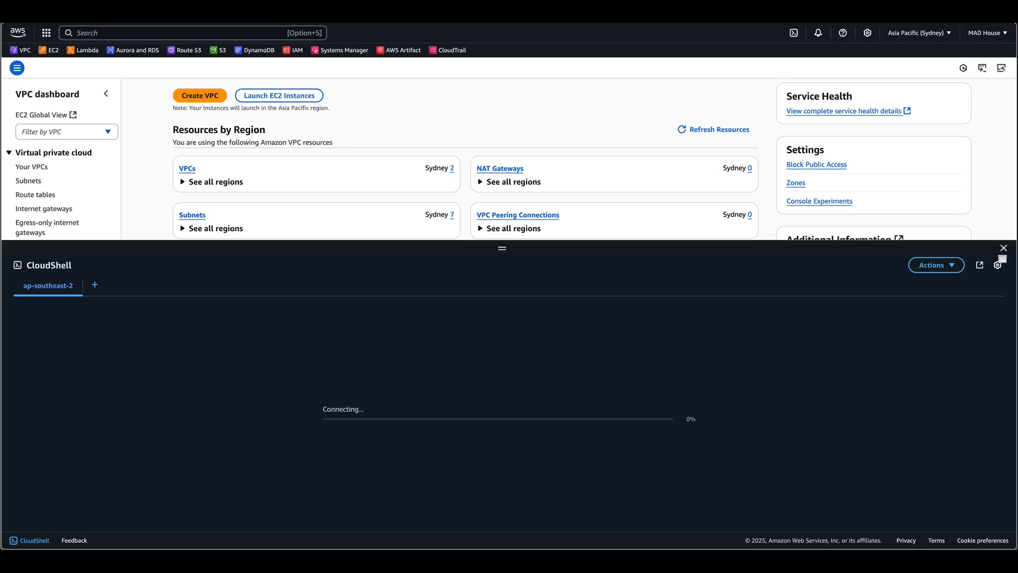
pyautogui.click(1004, 248)
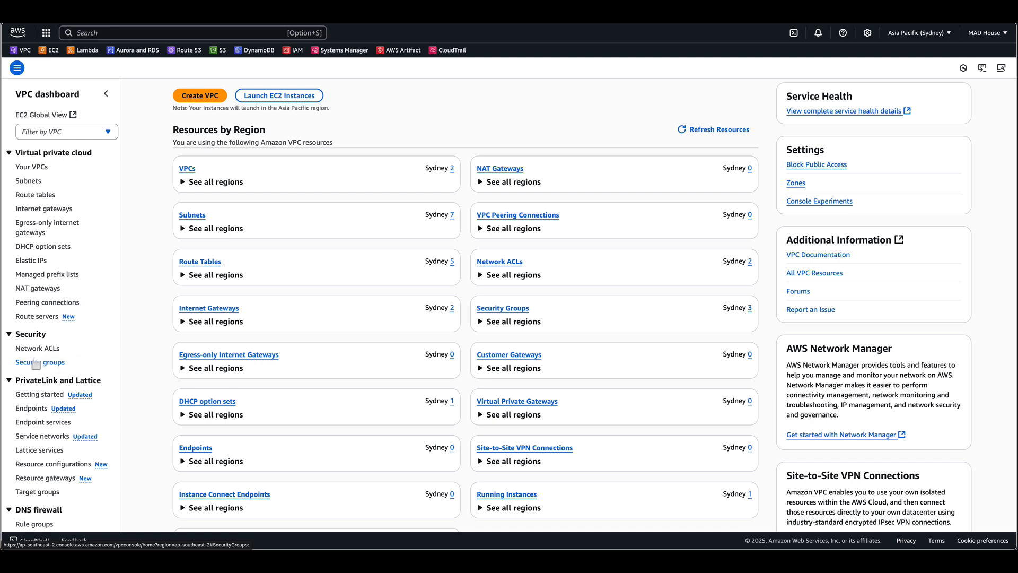
pyautogui.click(39, 357)
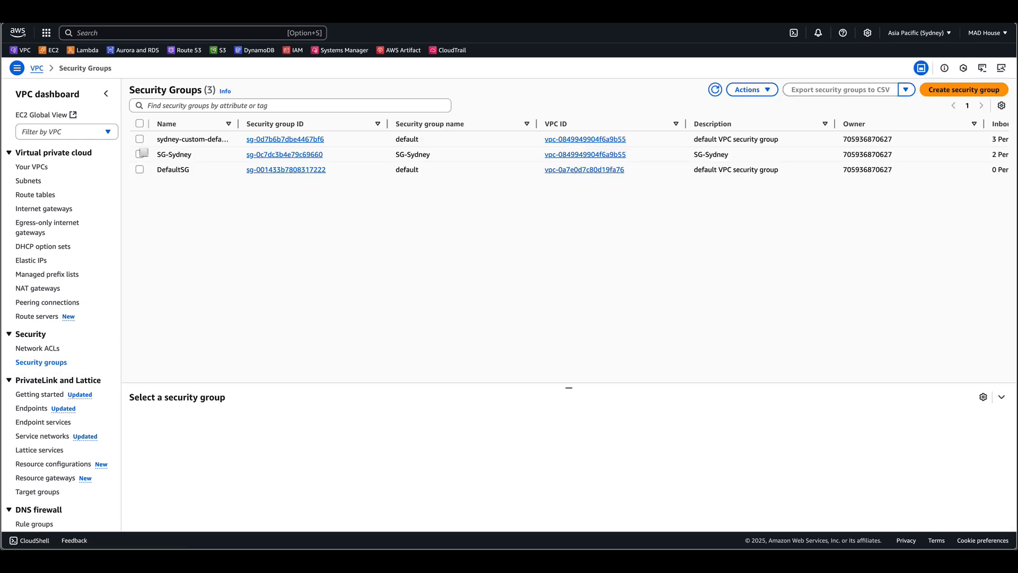
pyautogui.click(140, 154)
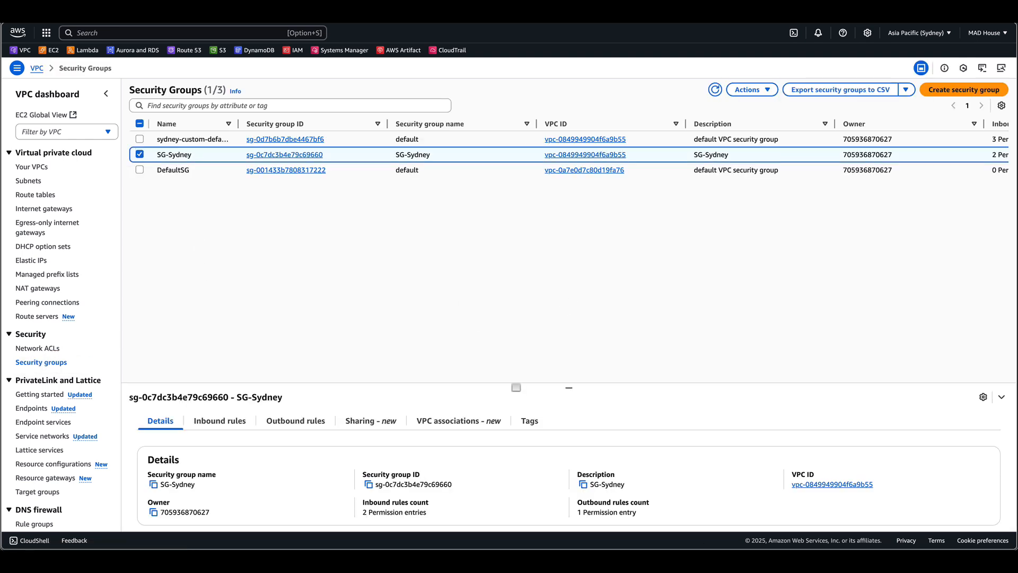
pyautogui.moveTo(568, 387); pyautogui.dragTo(567, 273)
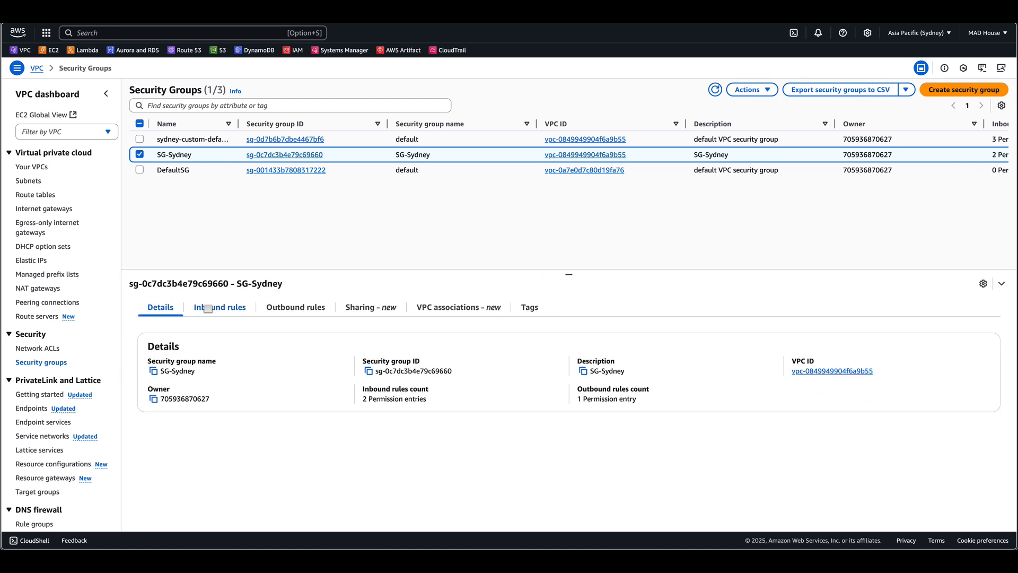
pyautogui.click(223, 308)
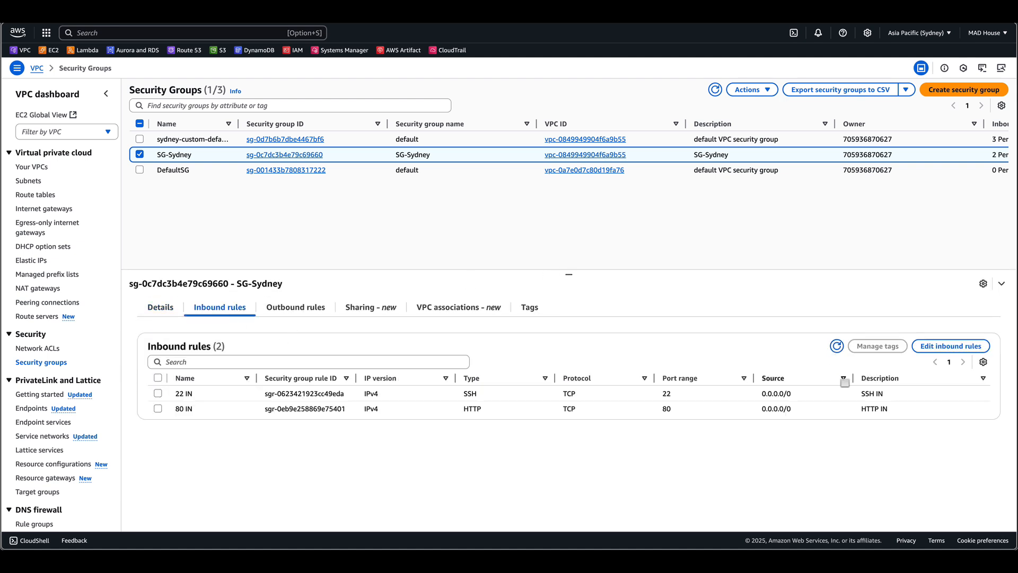
# - Set the source of SG-Sydney's SSH and HTTP inbound rules to Anywhere-IPv4 and save the rules
pyautogui.click(934, 346)
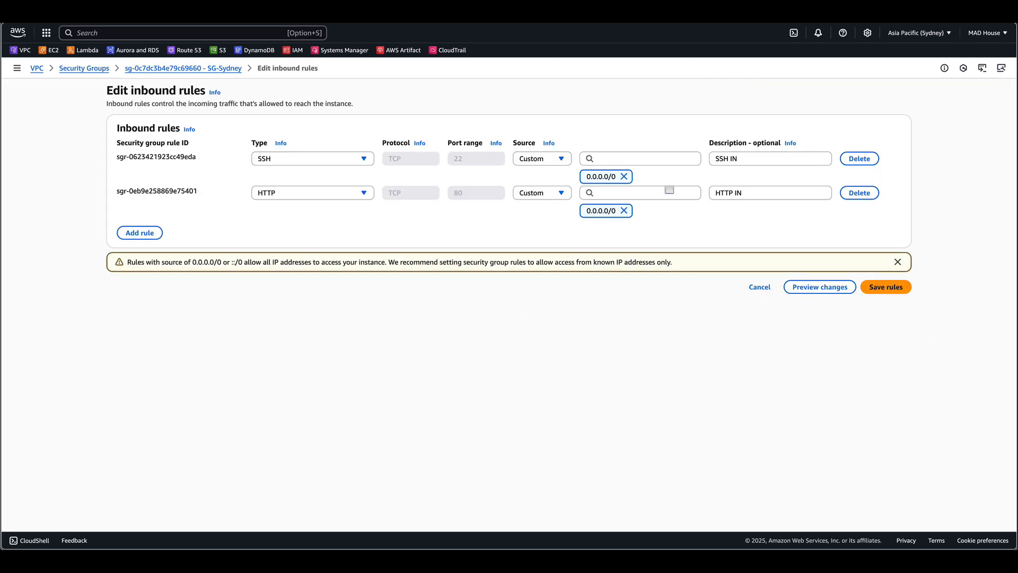
pyautogui.click(547, 158)
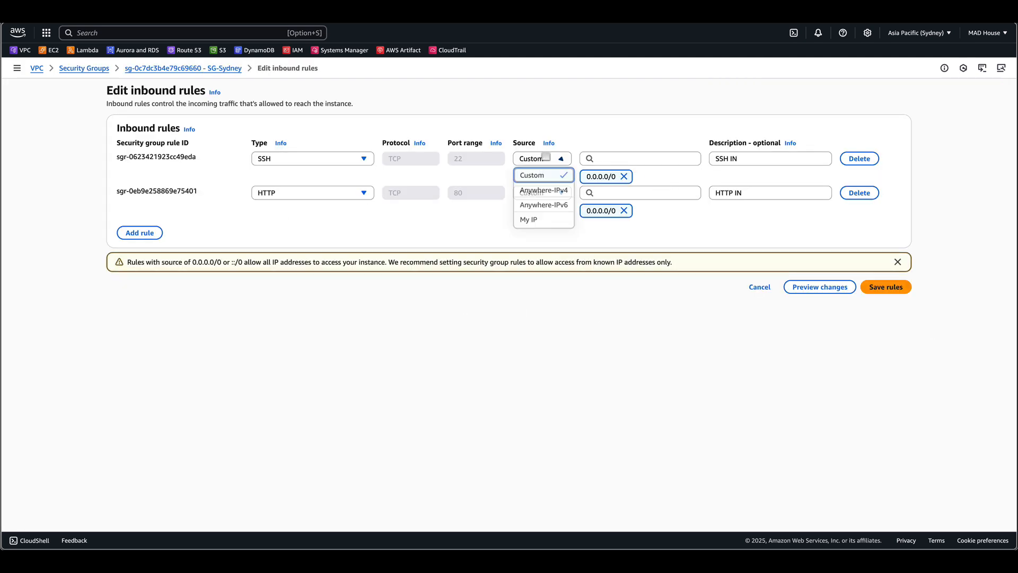
pyautogui.click(541, 191)
pyautogui.click(557, 193)
pyautogui.click(554, 222)
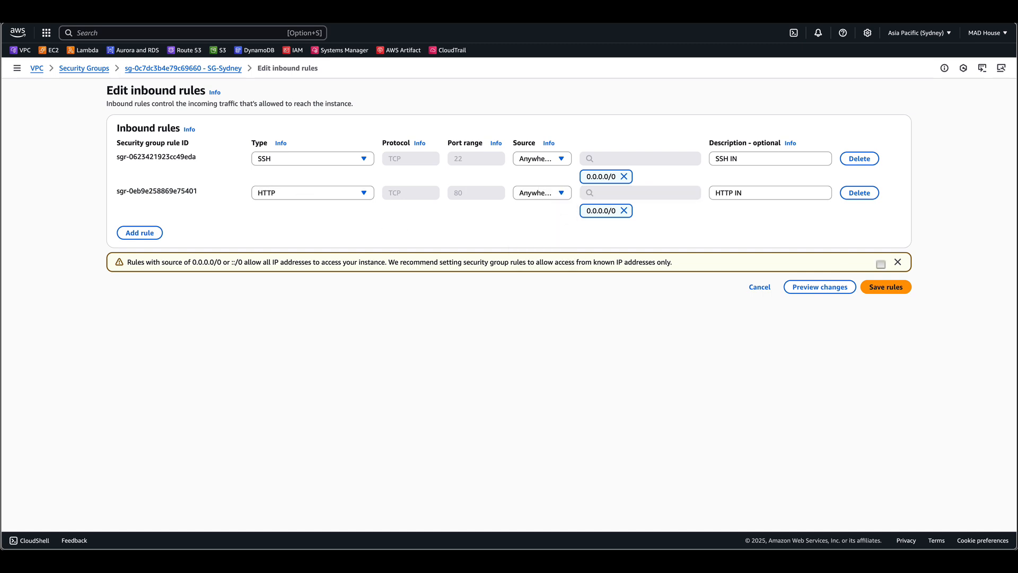
pyautogui.click(896, 288)
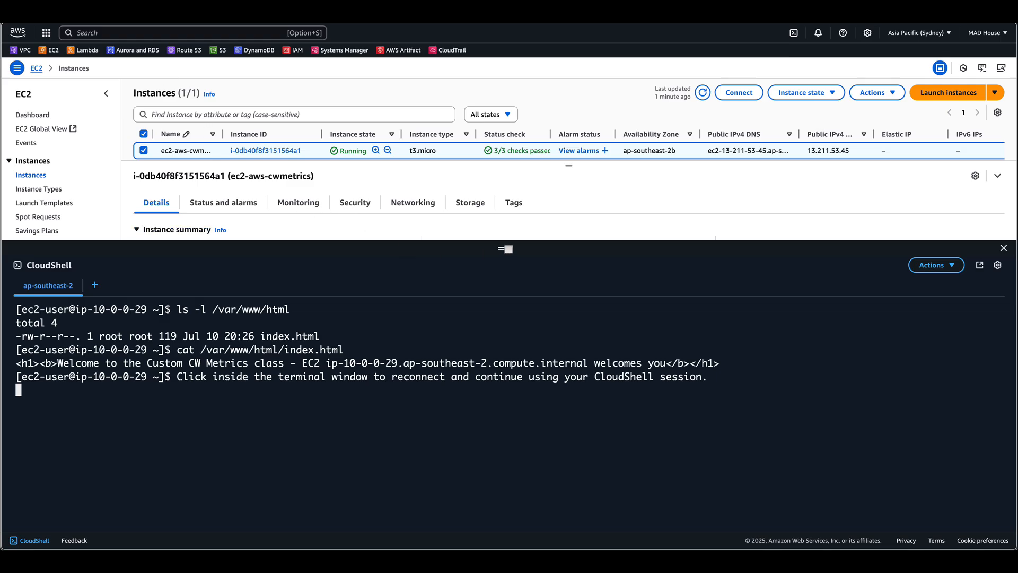
# - Shrink the CloudShell pane on the EC2 instances page and check the instance's security group and IAM role details
pyautogui.moveTo(508, 249); pyautogui.dragTo(502, 334)
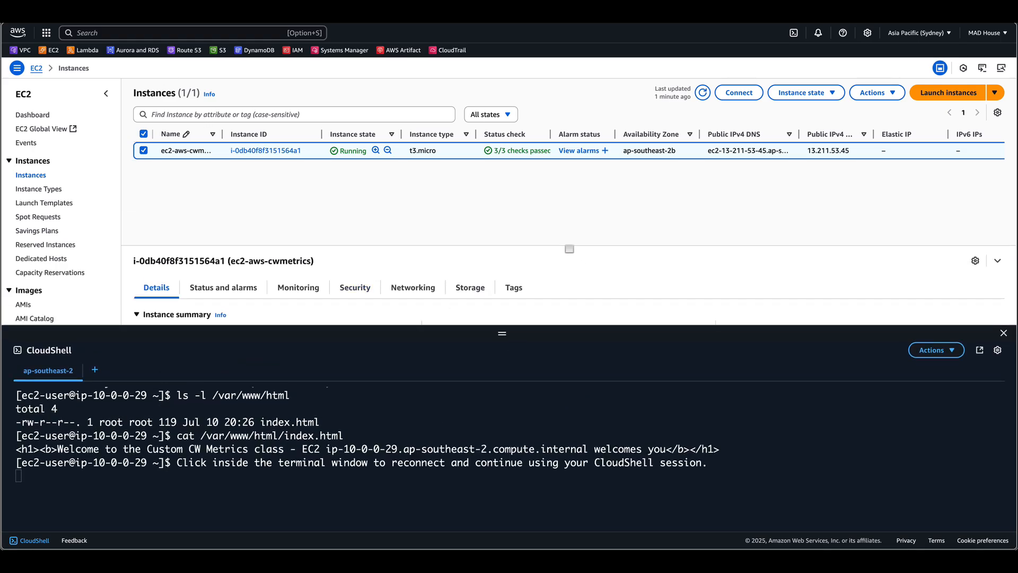
pyautogui.scroll(-2, 569, 249)
pyautogui.click(362, 241)
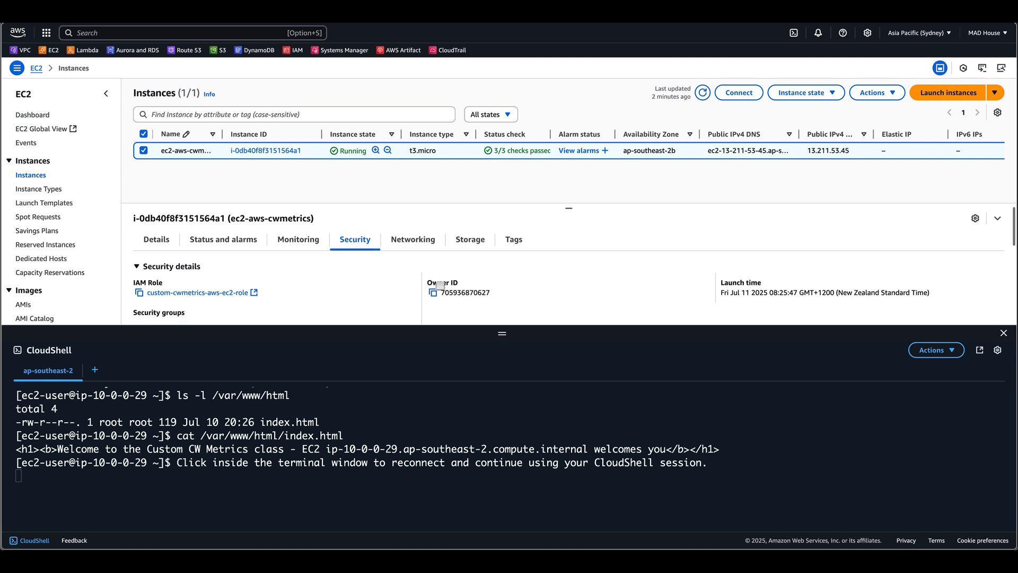
pyautogui.scroll(-2, 440, 285)
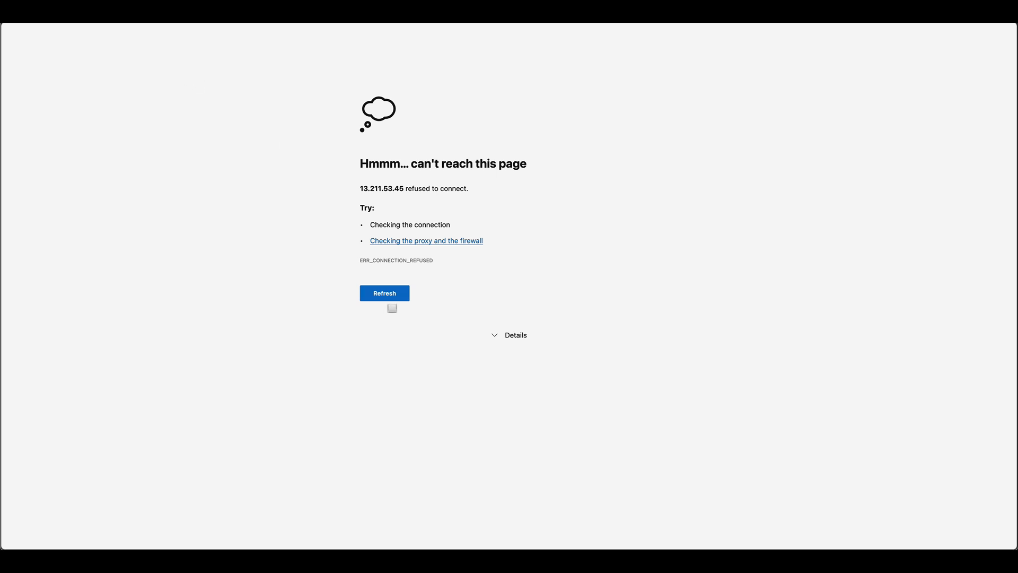
# - Reload the instance's page in the InPrivate window, then try the same public IP address in Safari
pyautogui.click(388, 294)
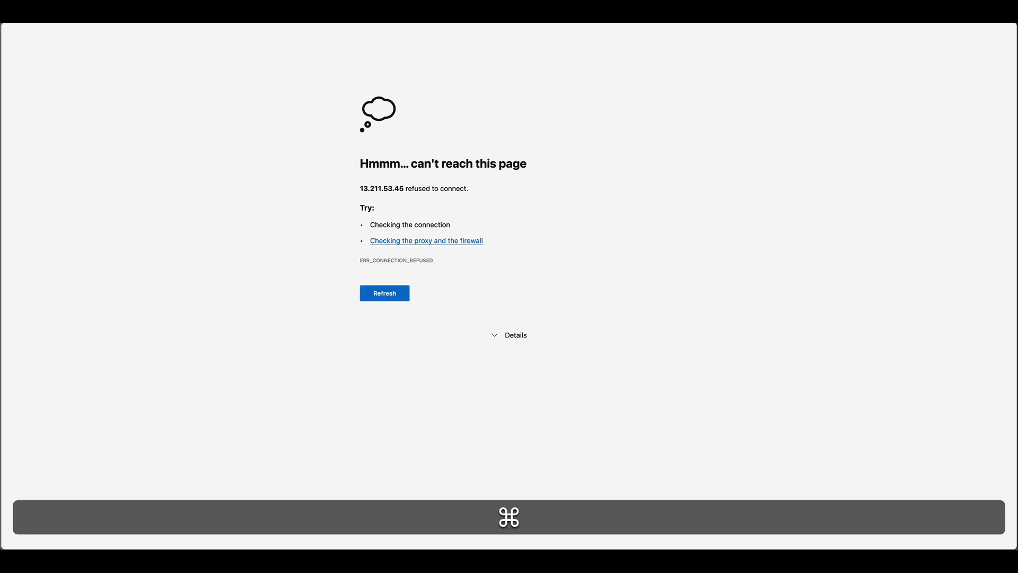
pyautogui.press('super+Tab')
pyautogui.press('super+Tab')
pyautogui.press('super+Tab')
pyautogui.press('super+Tab')
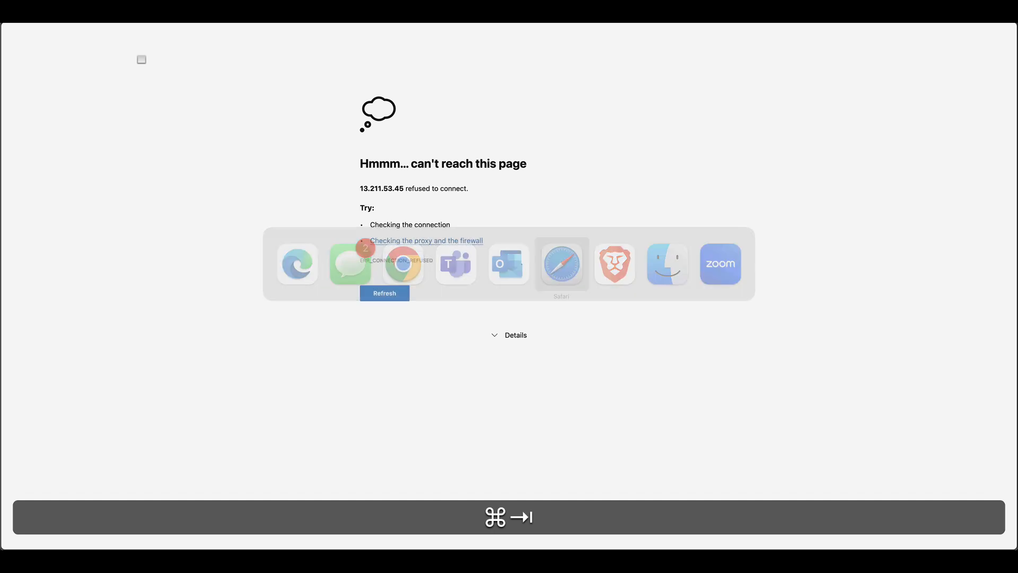
pyautogui.keyDown('shift'); pyautogui.keyDown('super'); pyautogui.click(45, 114); pyautogui.keyUp('super'); pyautogui.keyUp('shift')
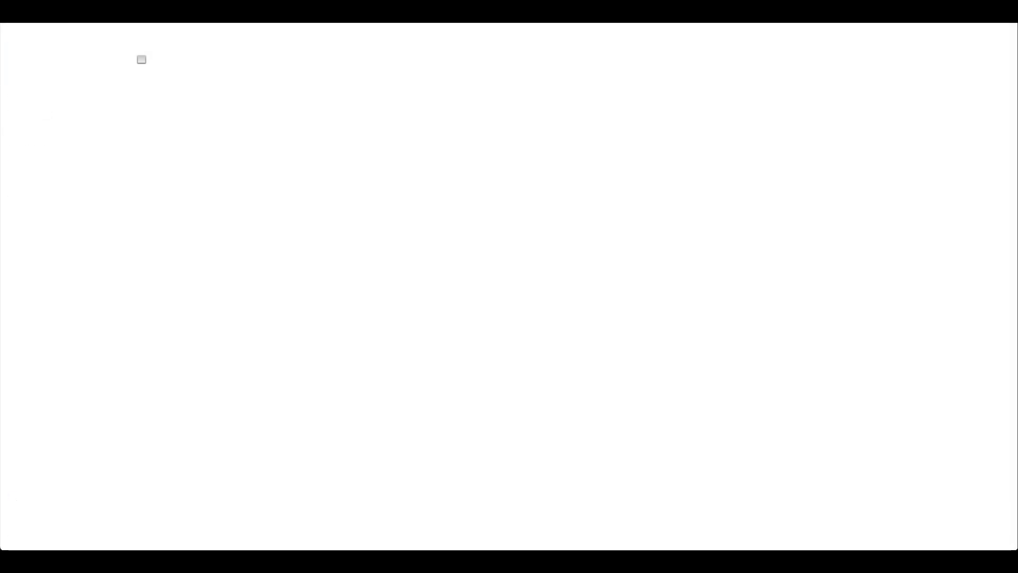
pyautogui.press('super+Left')
pyautogui.press('Delete')
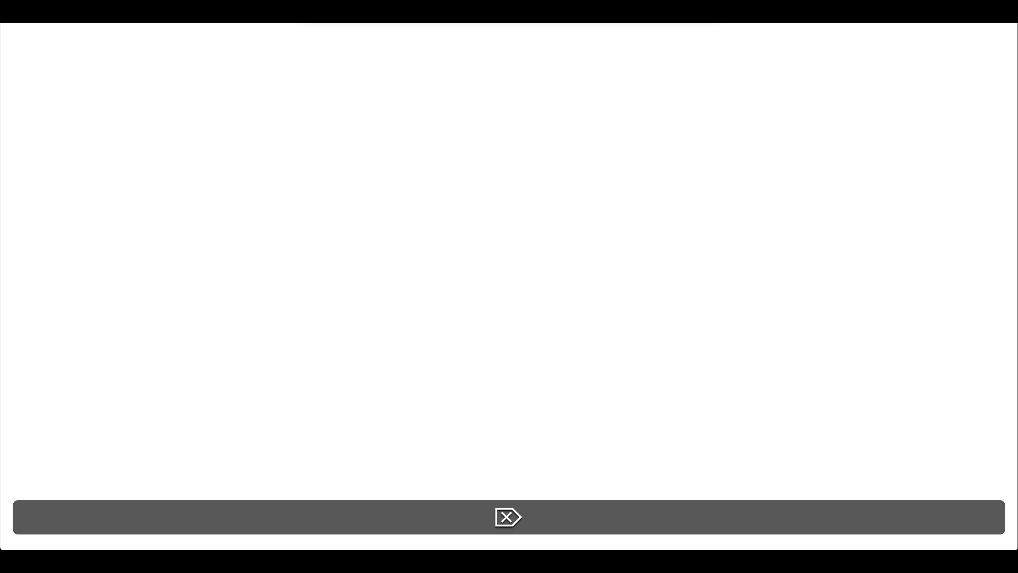
pyautogui.press('End')
pyautogui.press('Return')
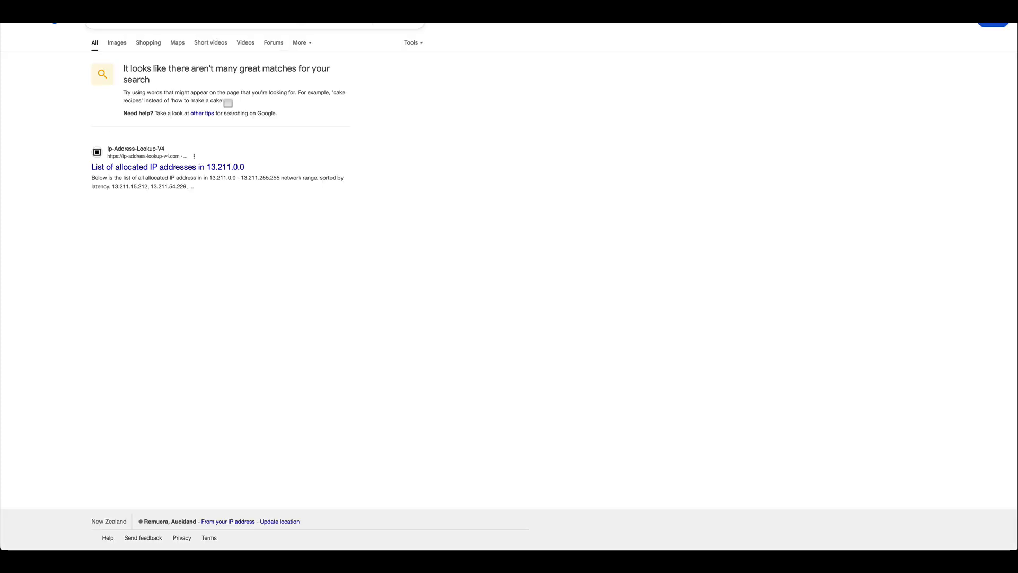
# - Load 13.211.53.45 as a website in Safari and continue past the privacy warning by showing the IP address
pyautogui.press('super')
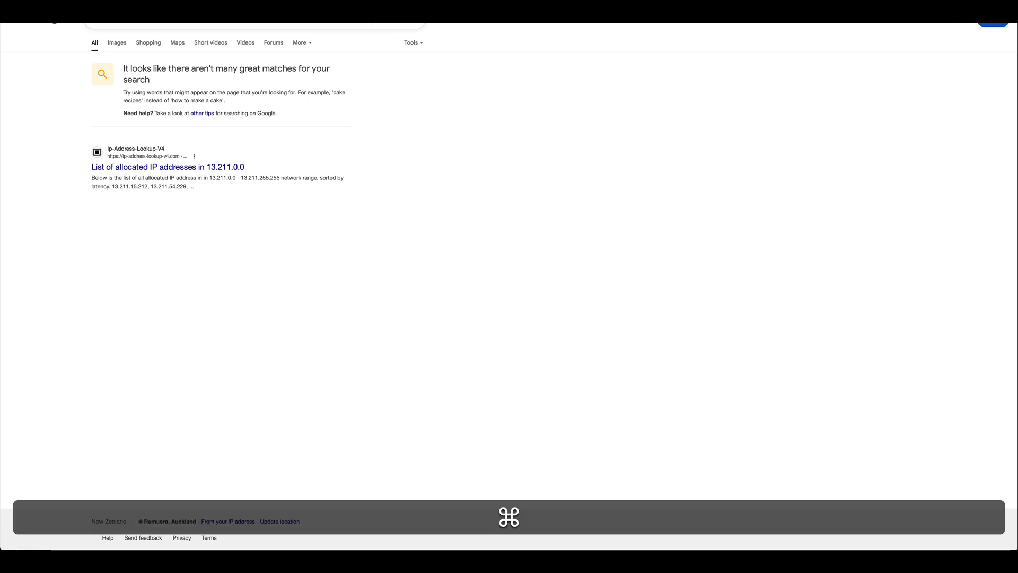
pyautogui.press('super+Return')
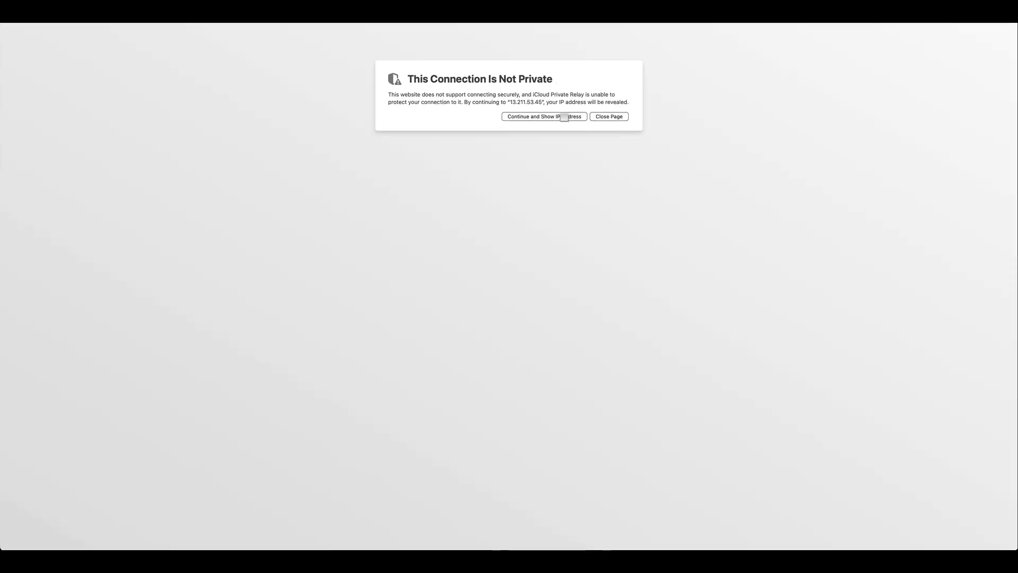
pyautogui.click(564, 116)
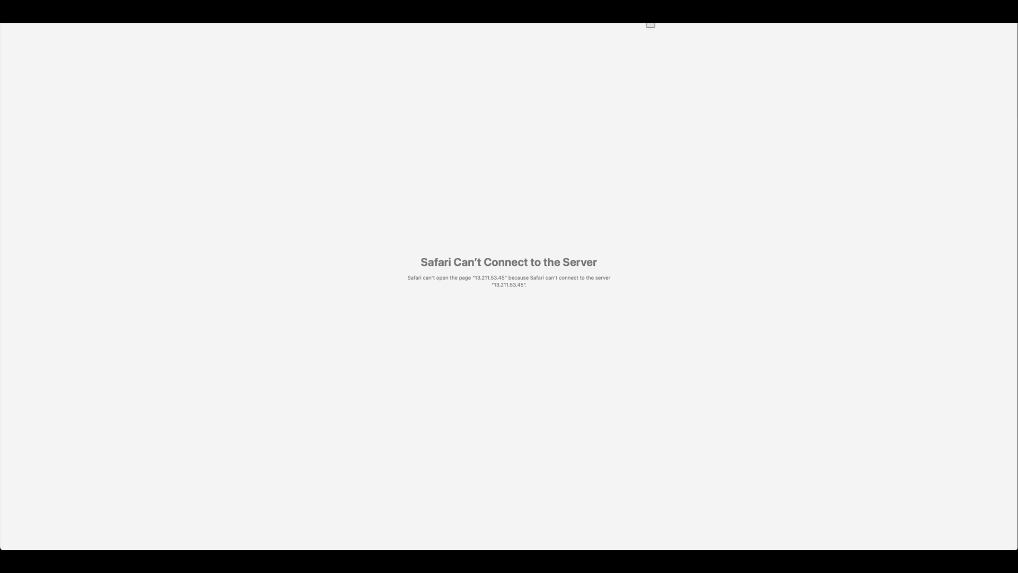
# - Return to the instance's details in the EC2 console, reconnect the CloudShell session and run sudo service httpd start
pyautogui.press('super+Tab')
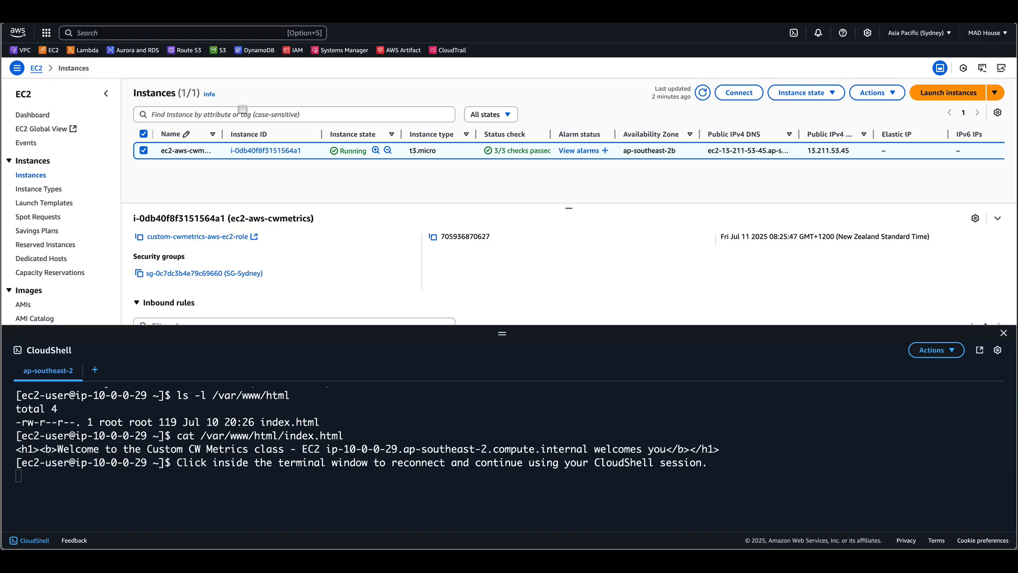
pyautogui.scroll(3, 467, 231)
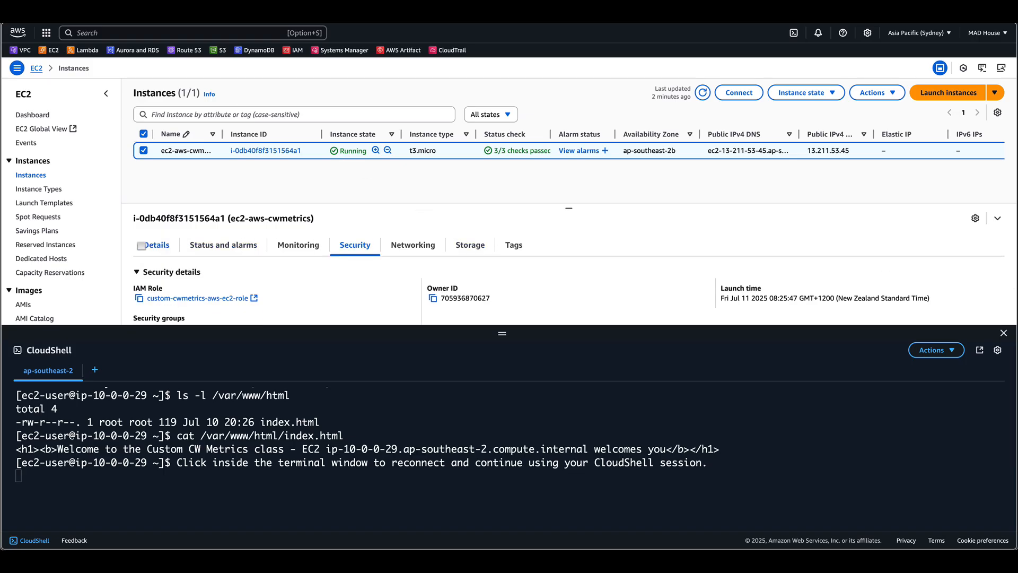
pyautogui.click(149, 247)
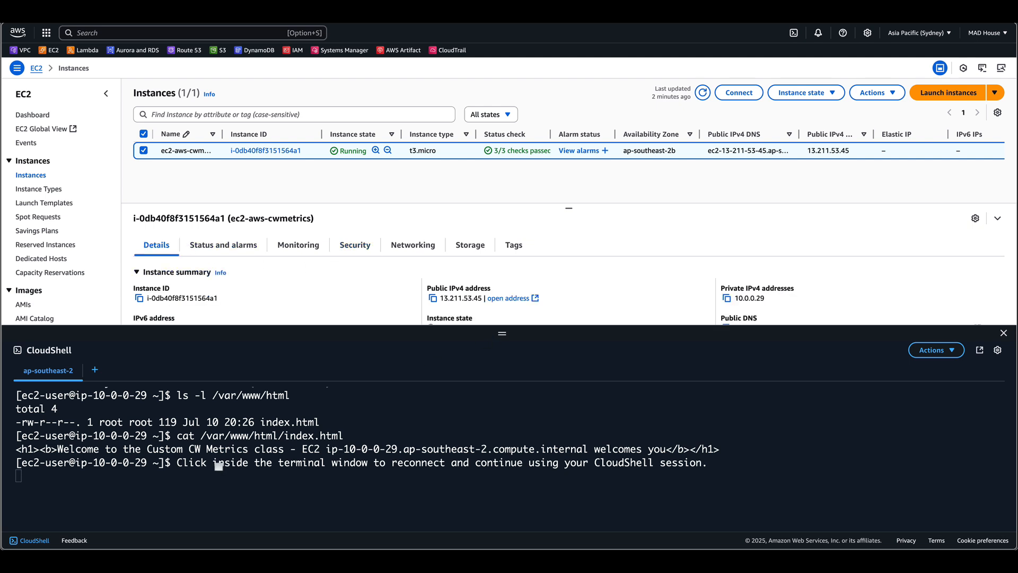
pyautogui.click(317, 489)
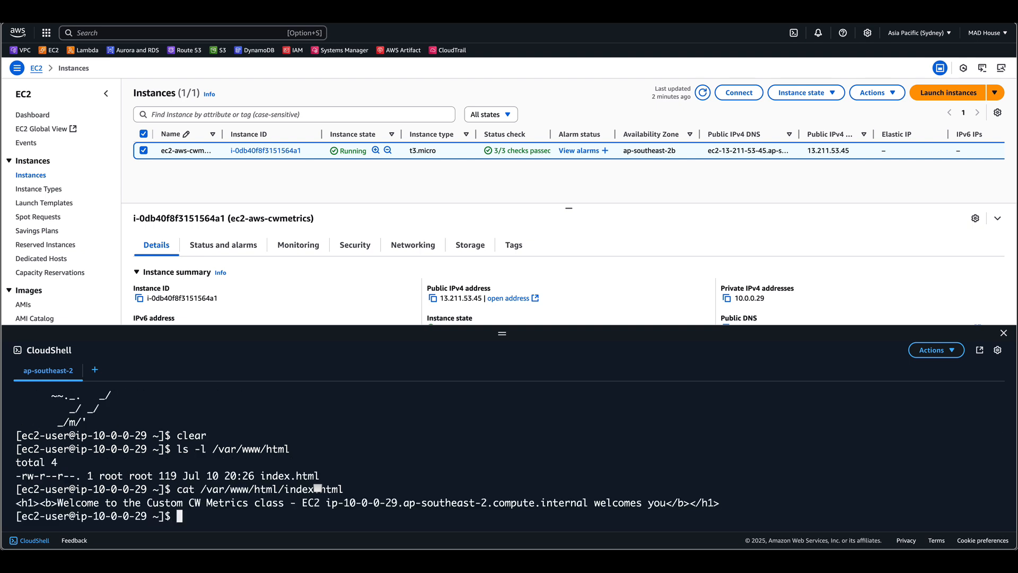
pyautogui.write('sudo service http')
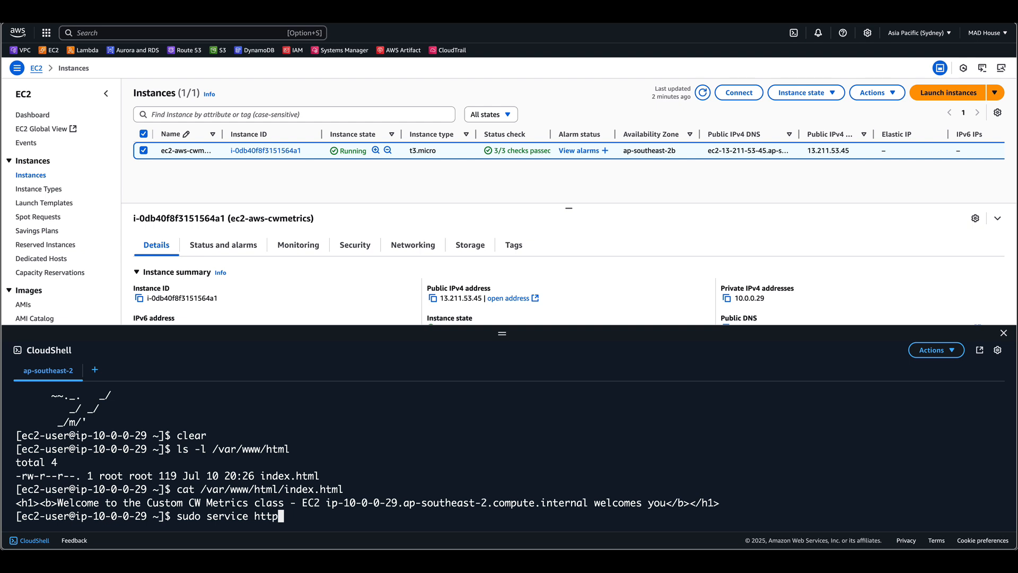
pyautogui.write('d start')
pyautogui.press('Return')
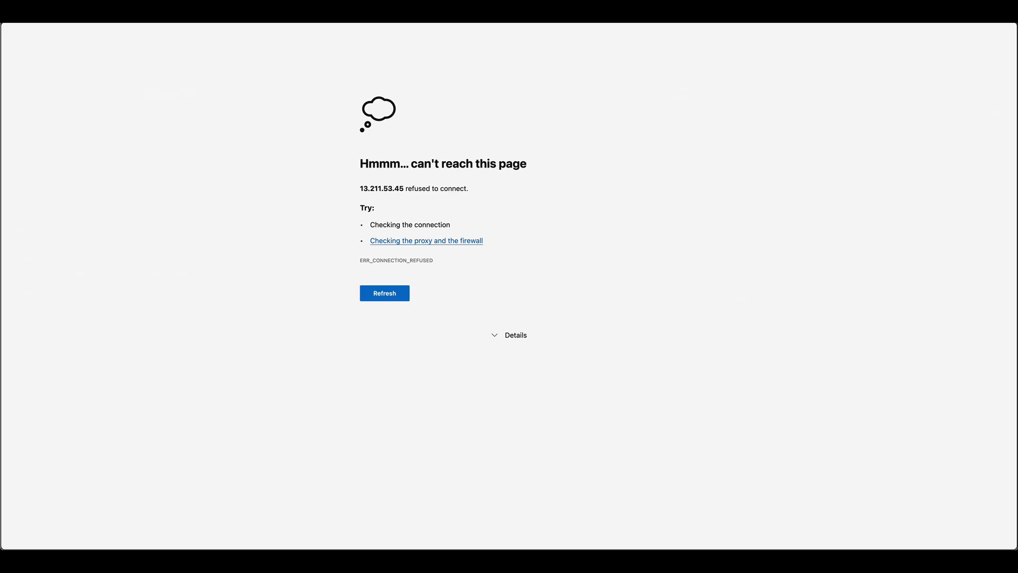
# - Reload the instance's web page, then return to the EC2 console and enlarge the CloudShell pane
pyautogui.press('super+r')
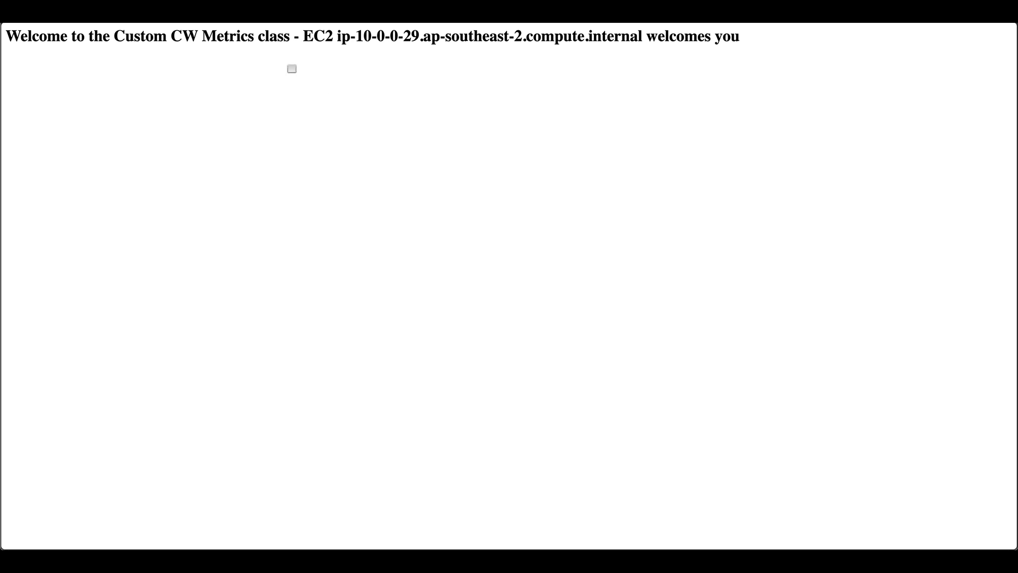
pyautogui.press('super+Tab')
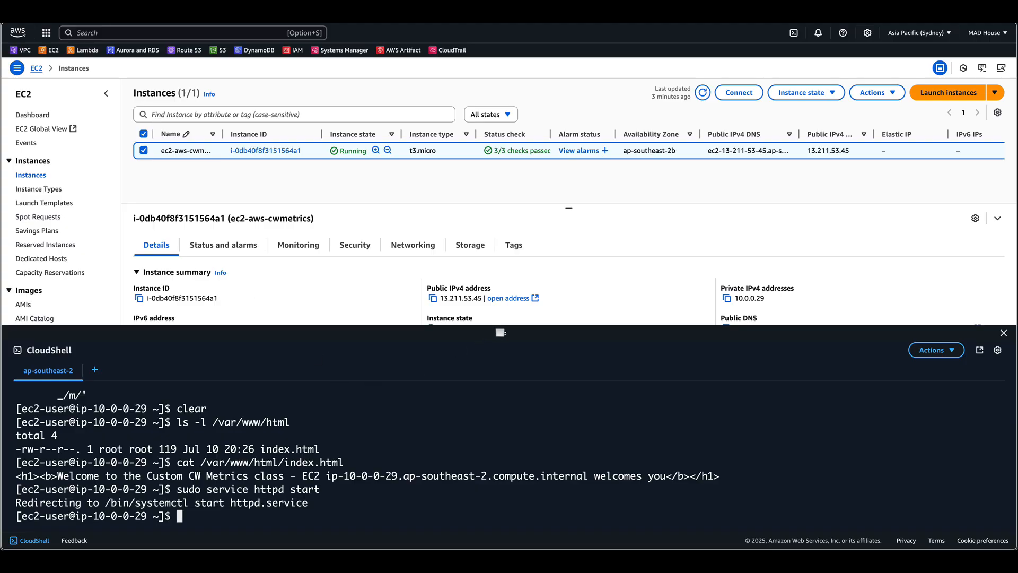
pyautogui.moveTo(502, 334); pyautogui.dragTo(501, 205)
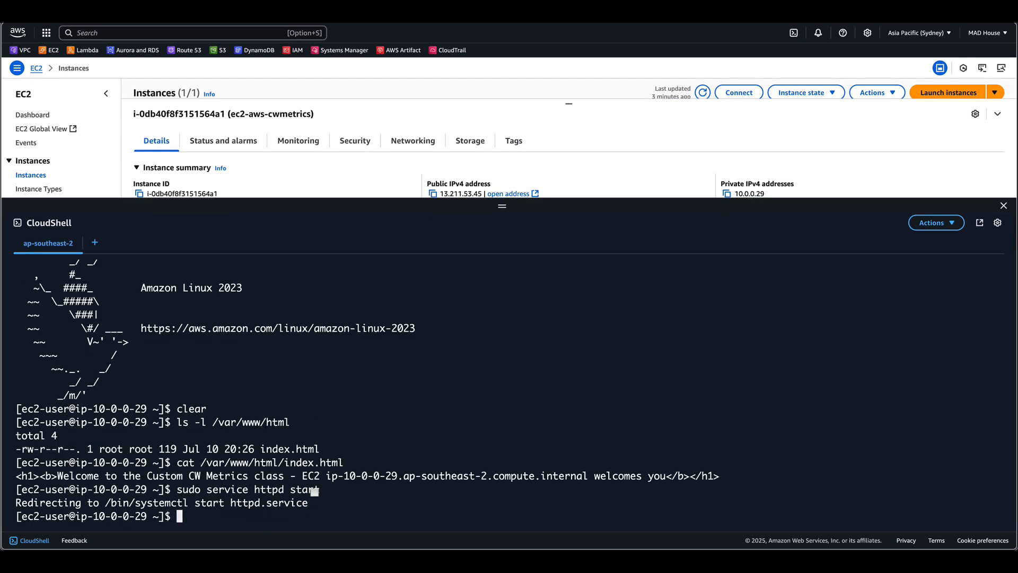
# - Clear the terminal and list the contents of /var/log/httpd, rerunning the ls -l command with sudo
pyautogui.write('clear')
pyautogui.press('Return')
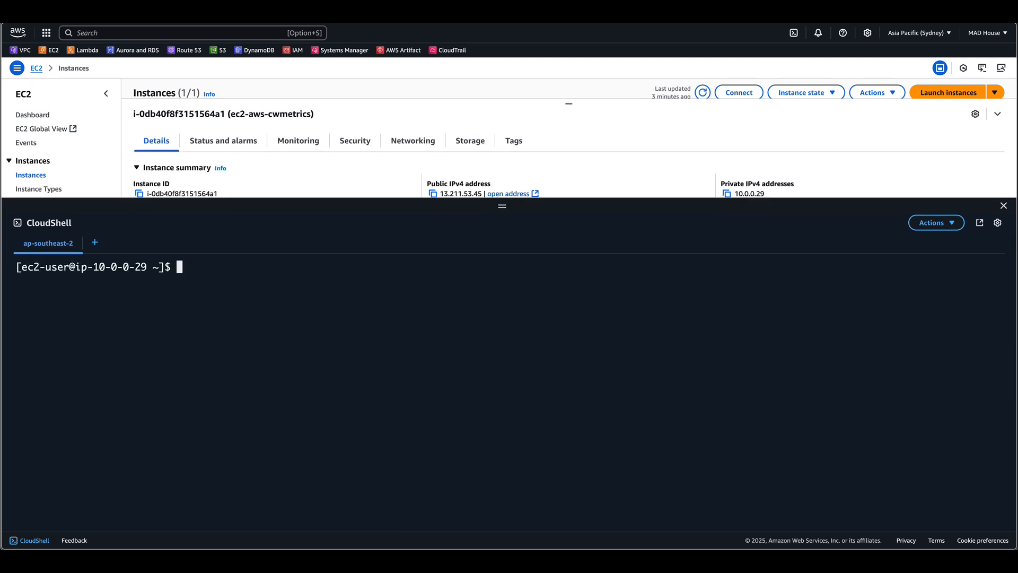
pyautogui.write('ls -l /var/log/httpd')
pyautogui.press('Return')
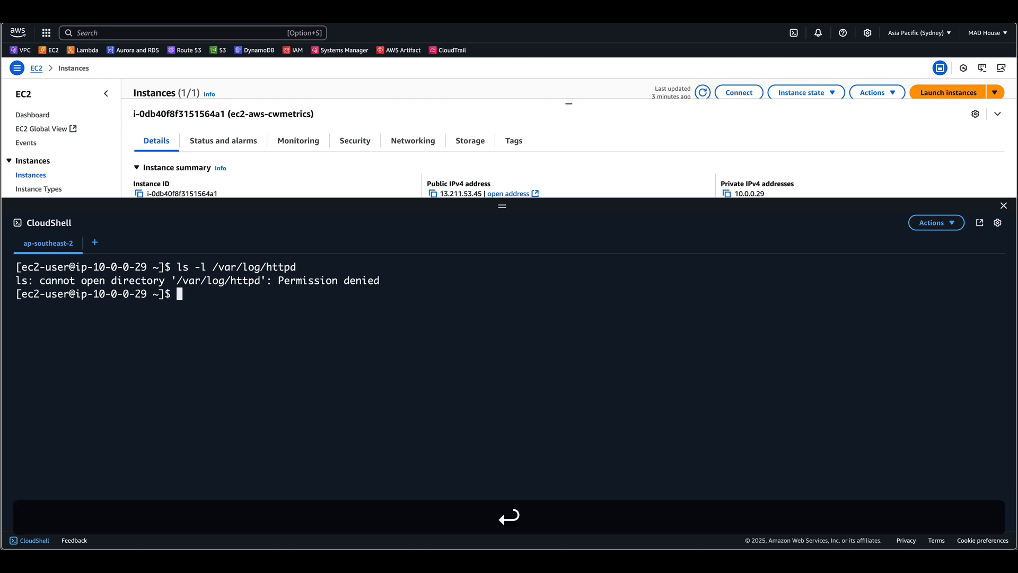
pyautogui.press('Up')
pyautogui.press('Home')
pyautogui.write('sudo')
pyautogui.press('Return')
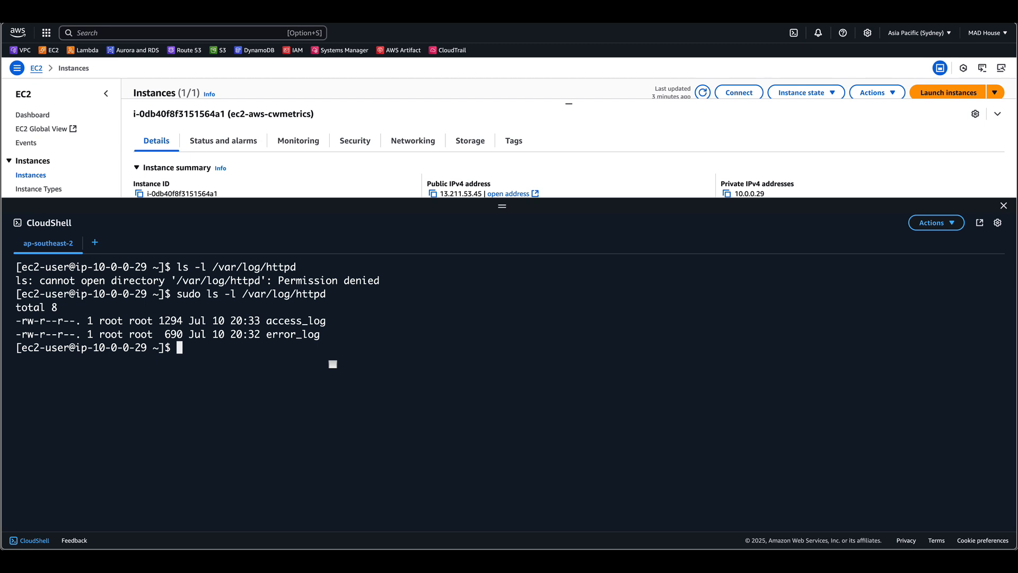
# - Display the web server's access log with sudo cat /var/log/httpd/access_log
pyautogui.press('Up')
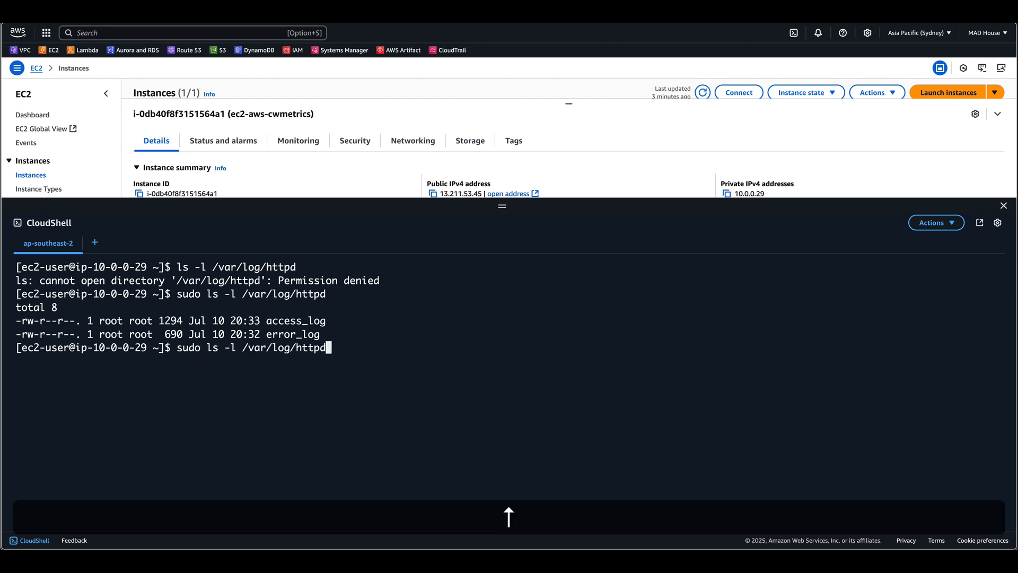
pyautogui.press('Home')
pyautogui.press('Right')
pyautogui.press('Right')
pyautogui.press('Right')
pyautogui.press('Right')
pyautogui.press('Right')
pyautogui.press('Right')
pyautogui.press('BackSpace')
pyautogui.press('Delete')
pyautogui.press('Delete')
pyautogui.press('Delete')
pyautogui.press('Delete')
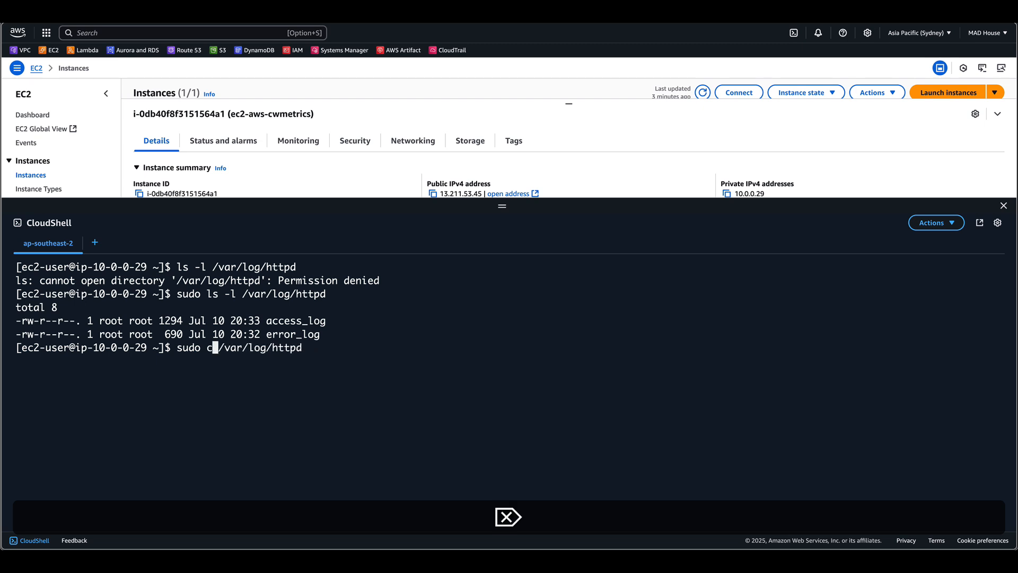
pyautogui.write('cat')
pyautogui.press('End')
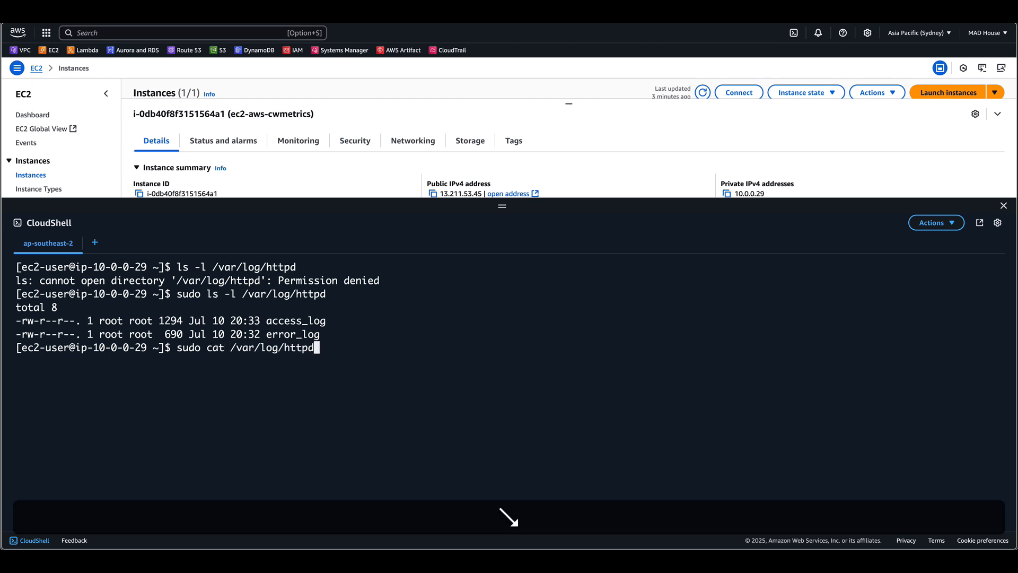
pyautogui.write('/acc')
pyautogui.write('ess_l')
pyautogui.write('og')
pyautogui.press('Return')
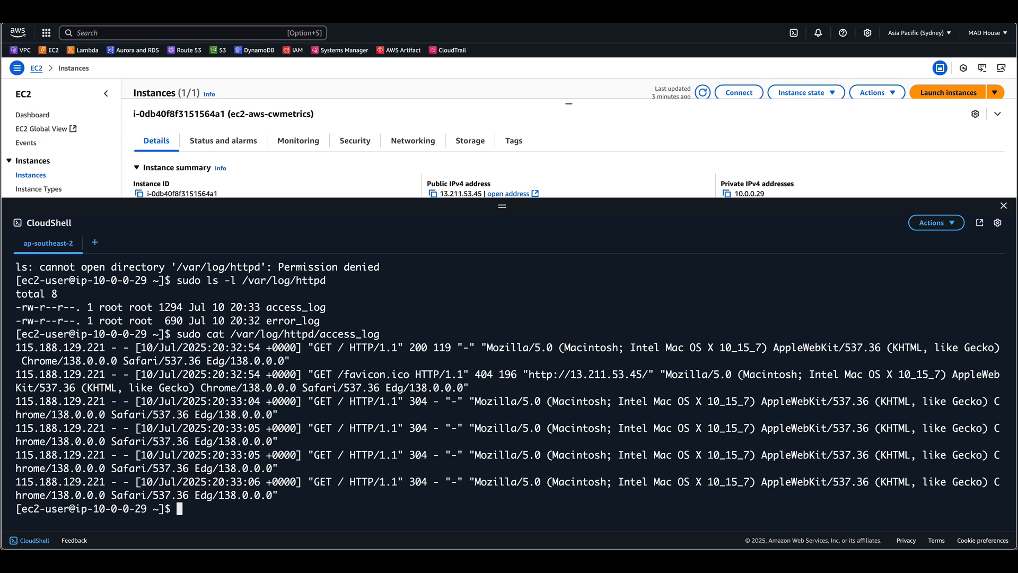
# - Display the web server's error log with sudo cat /var/log/httpd/error_log
pyautogui.press('Up')
pyautogui.press('Left')
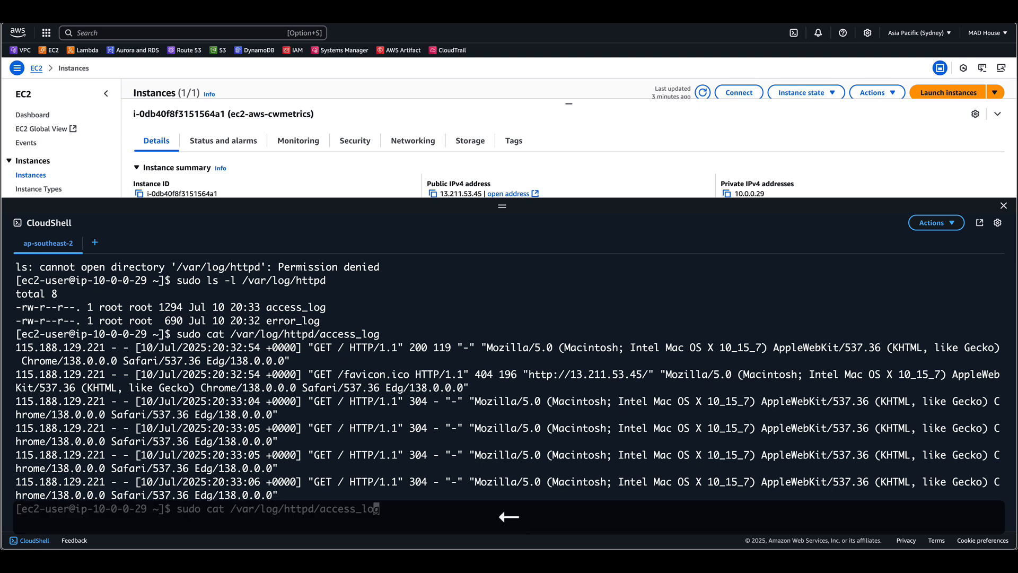
pyautogui.press('BackSpace')
pyautogui.press('BackSpace')
pyautogui.press('BackSpace')
pyautogui.press('BackSpace')
pyautogui.press('BackSpace')
pyautogui.press('BackSpace')
pyautogui.press('BackSpace')
pyautogui.write('error_')
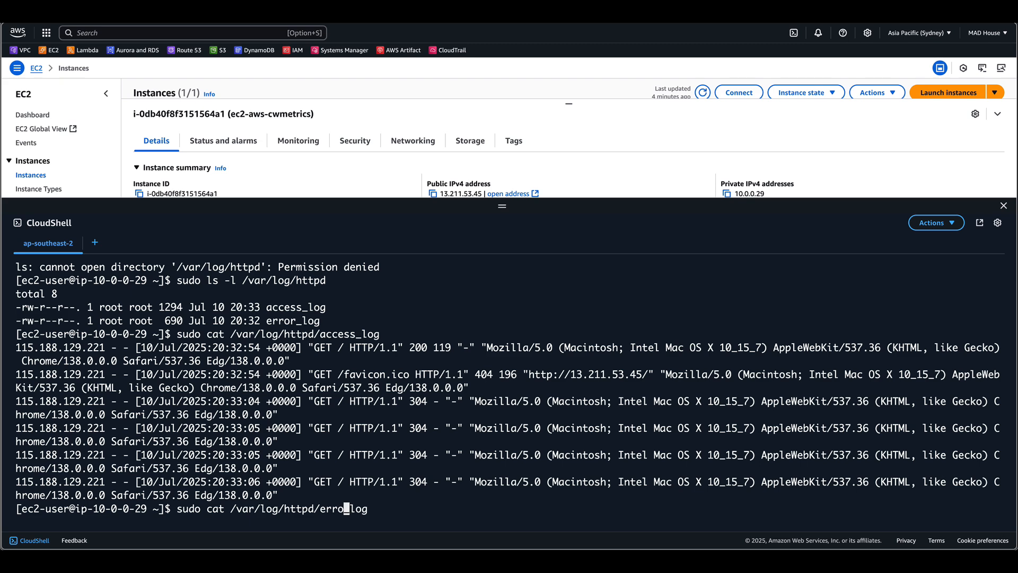
pyautogui.press('Return')
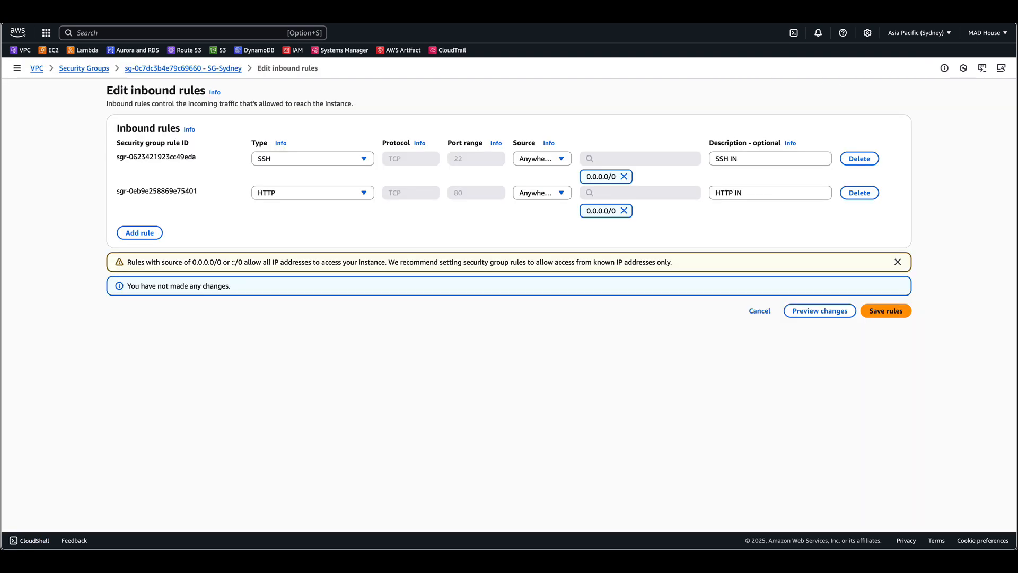
# - From the EC2 dashboard's running instances, select ec2-aws-cwmetrics and open its user data to review the startup script
pyautogui.click(49, 48)
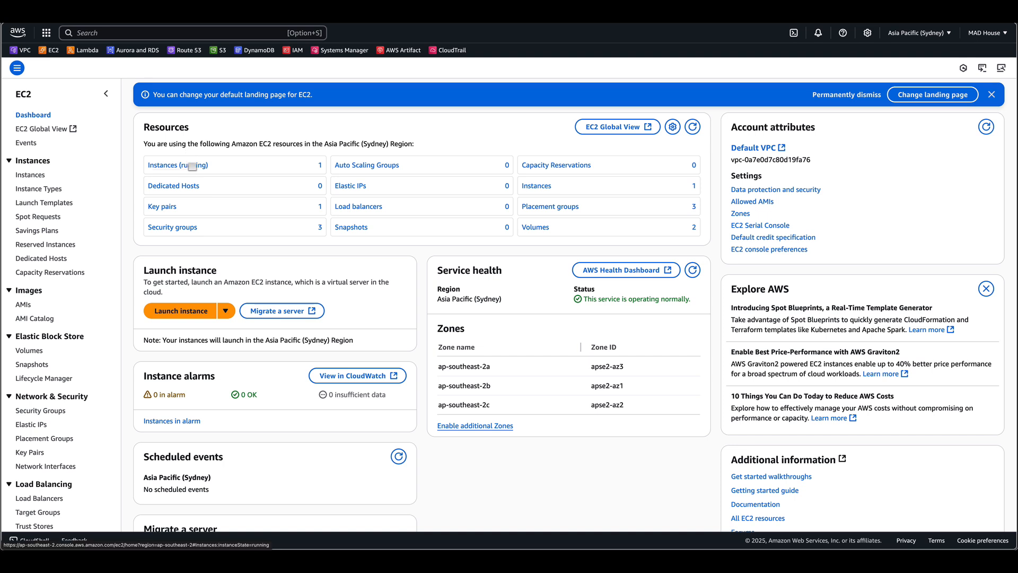
pyautogui.click(191, 166)
pyautogui.click(885, 94)
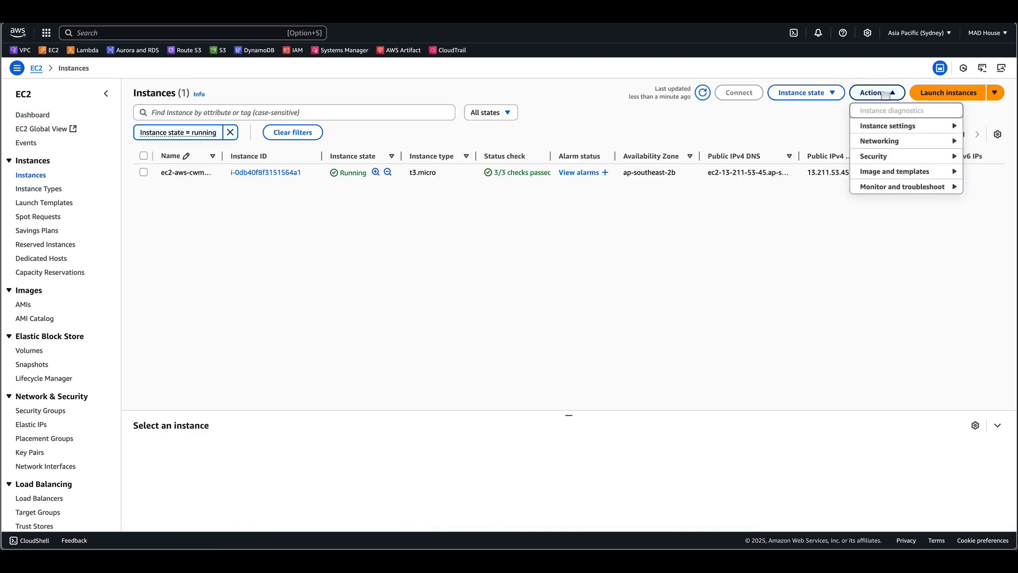
pyautogui.moveTo(905, 126)
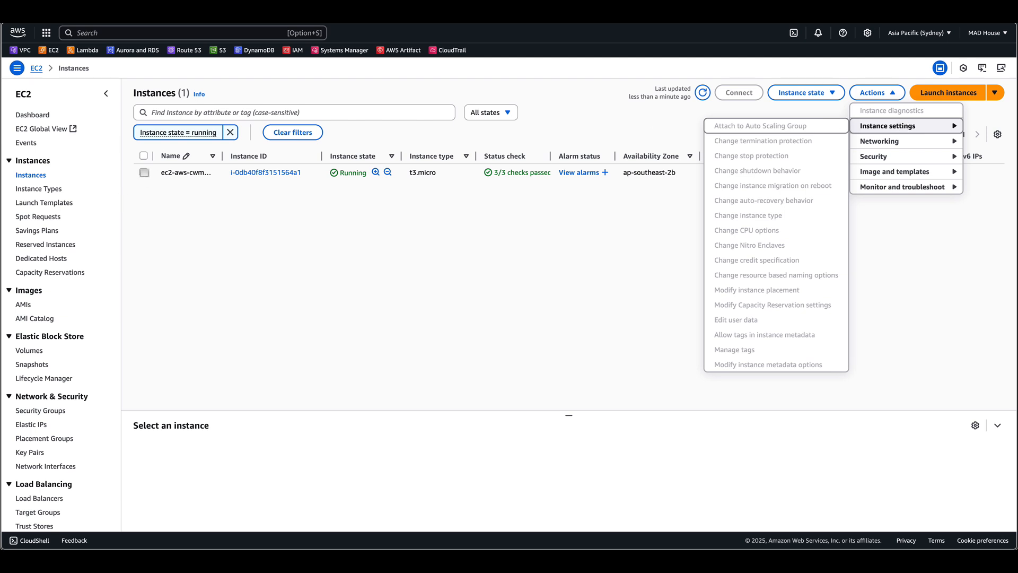
pyautogui.click(143, 173)
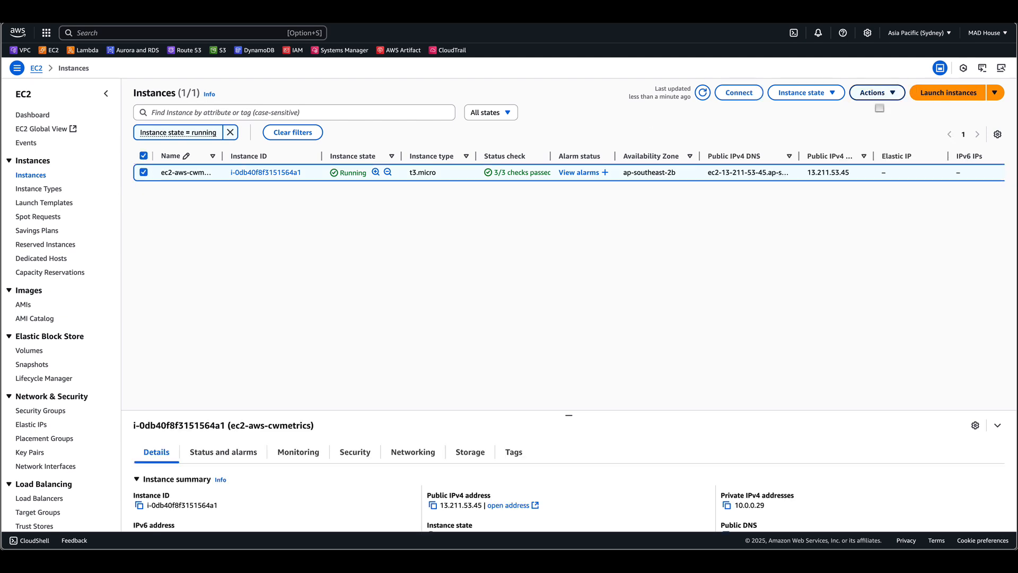
pyautogui.click(881, 93)
pyautogui.click(881, 93)
pyautogui.click(882, 93)
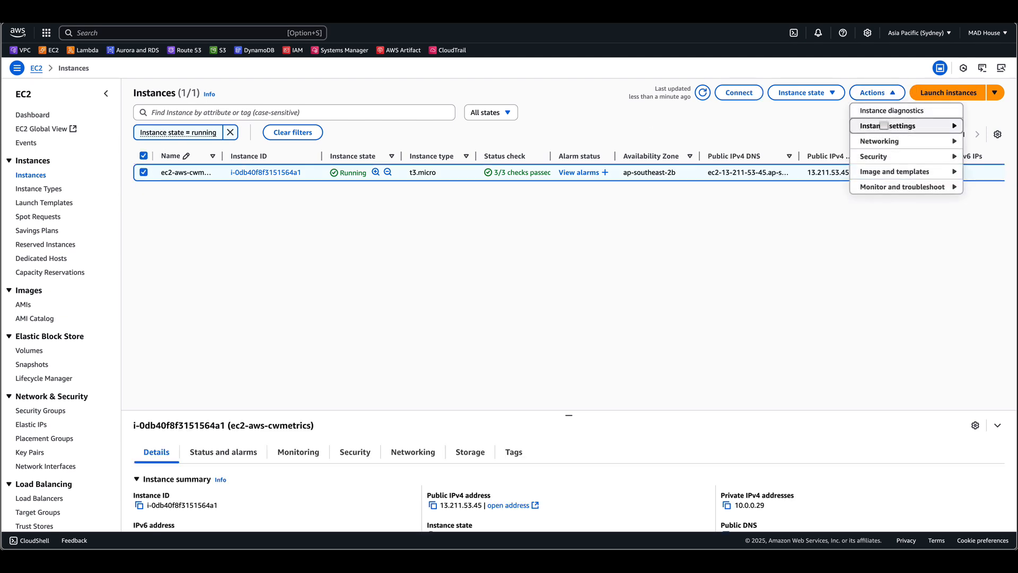
pyautogui.moveTo(901, 126)
pyautogui.click(750, 321)
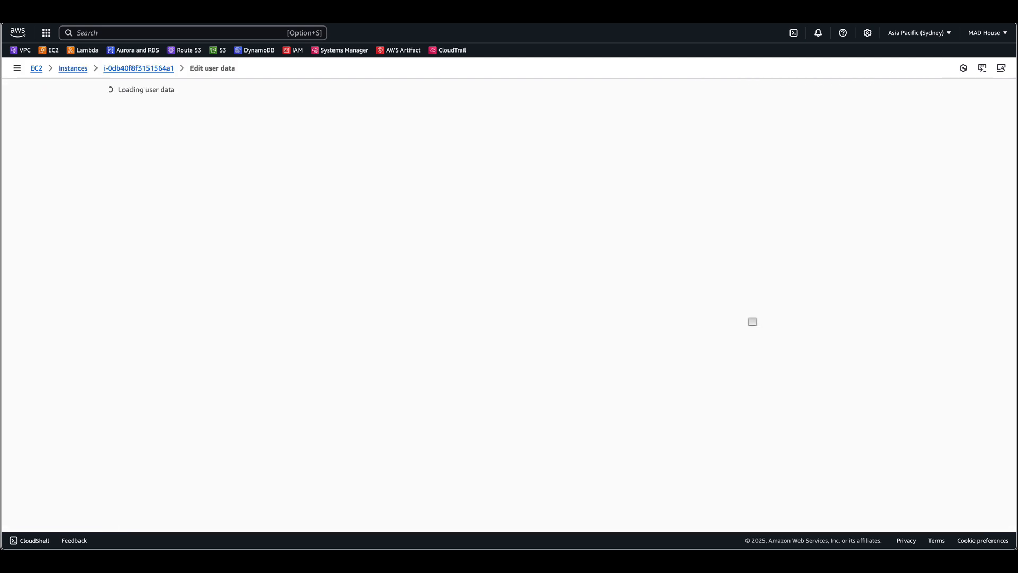
pyautogui.scroll(-1, 219, 204)
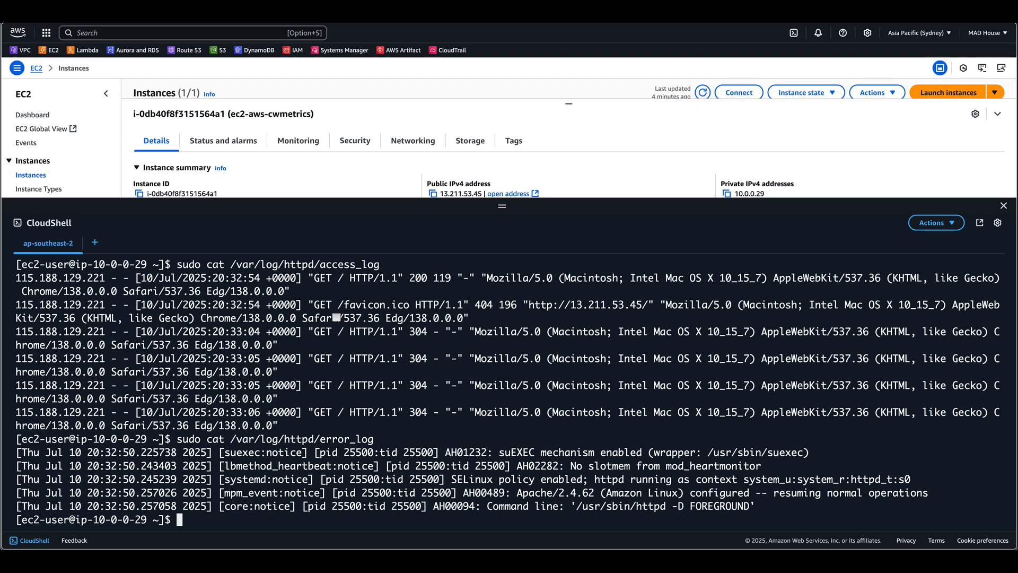
# - Clear the CloudShell terminal, then search the AWS services for cloudwatch and open CloudWatch
pyautogui.write('clear')
pyautogui.press('Return')
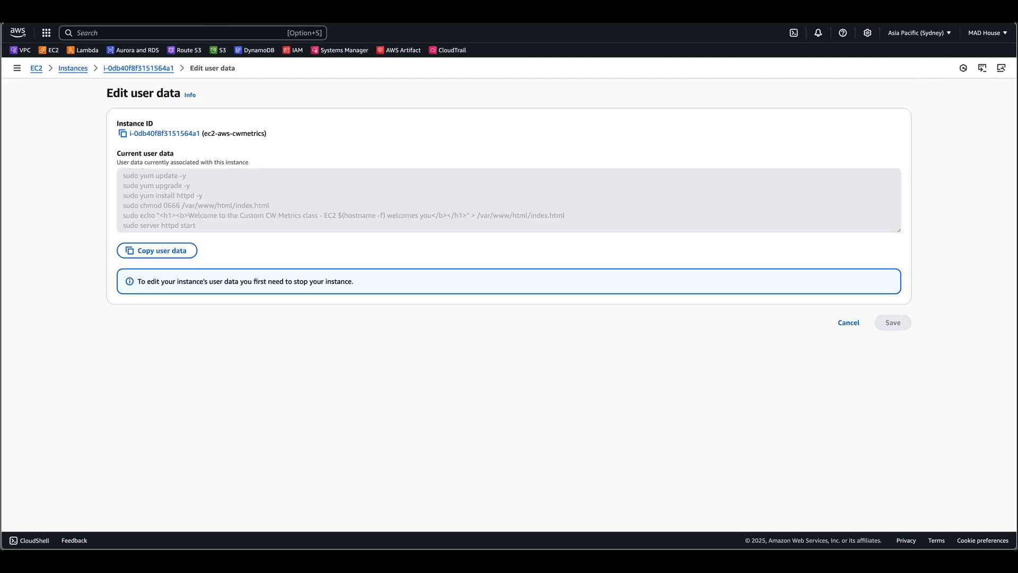
pyautogui.hotkey('alt', 's')
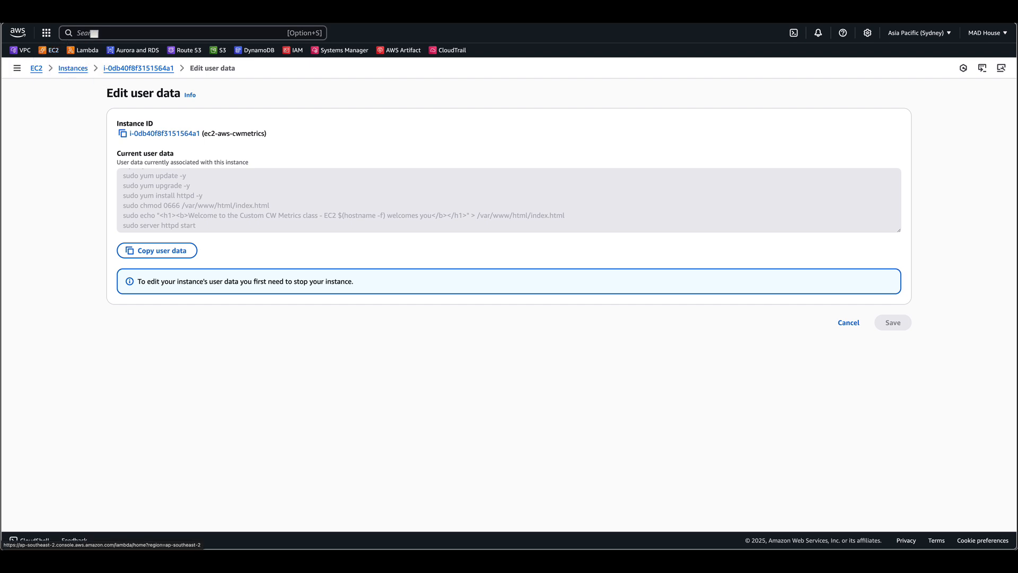
pyautogui.write('cloud')
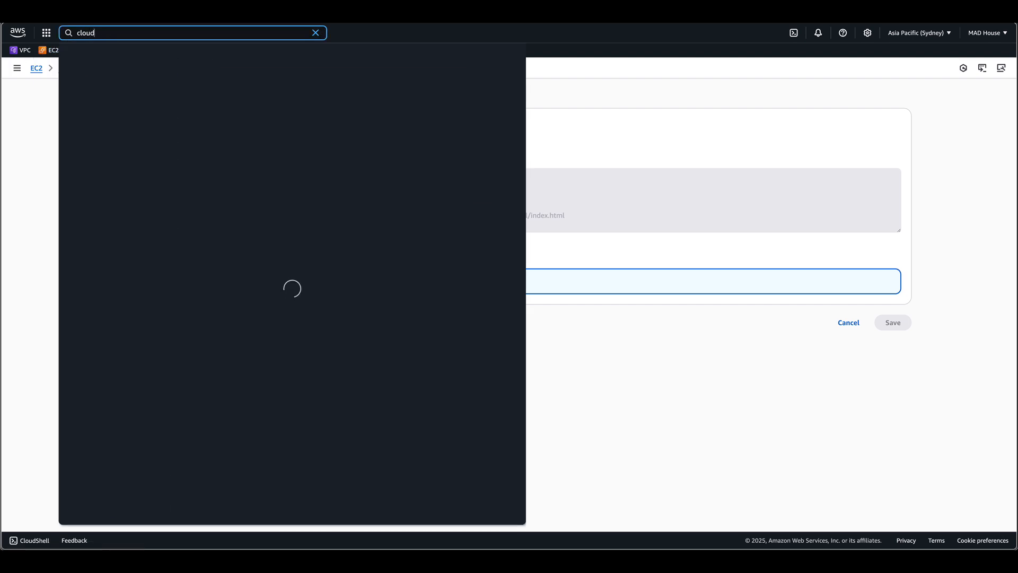
pyautogui.write('watch')
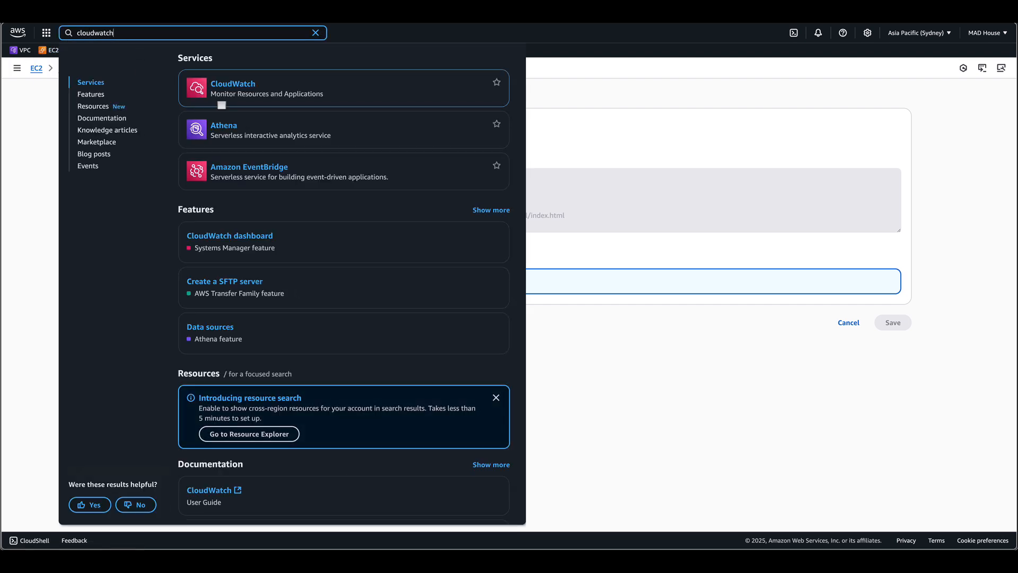
pyautogui.click(232, 84)
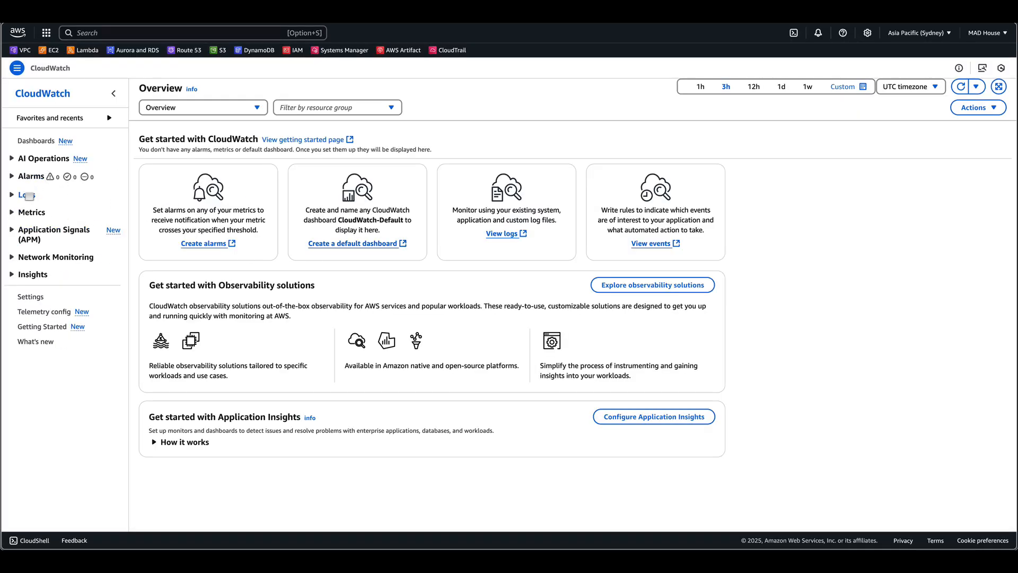
# - View the CloudWatch log groups, then show all metrics and reload the page
pyautogui.click(27, 194)
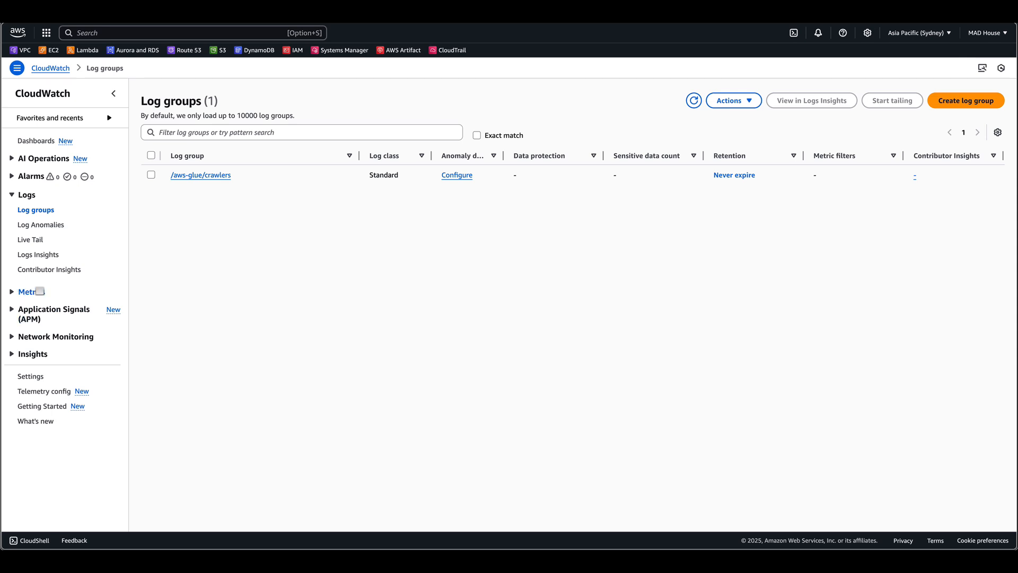
pyautogui.click(31, 292)
pyautogui.click(41, 305)
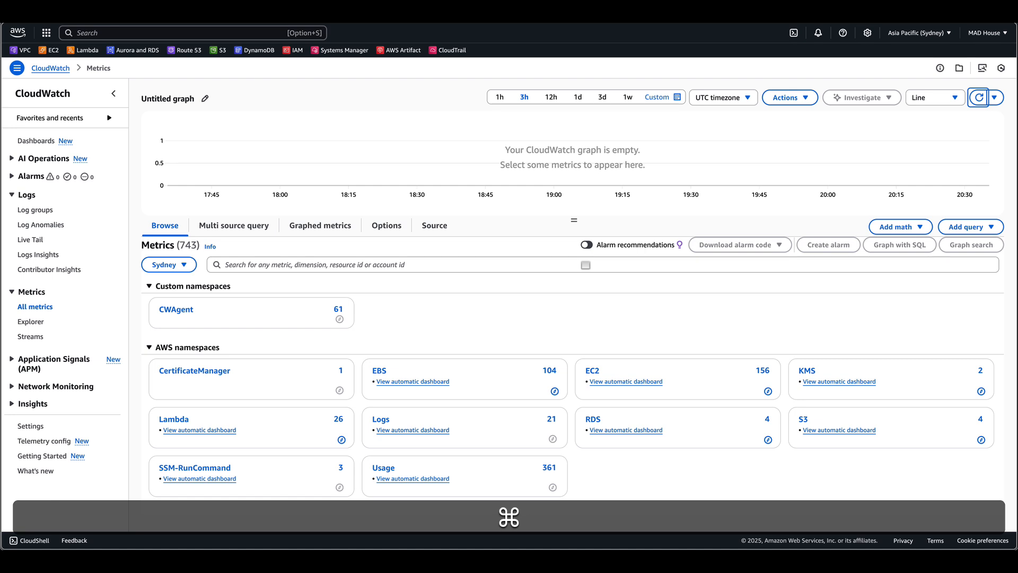
pyautogui.press('super+r')
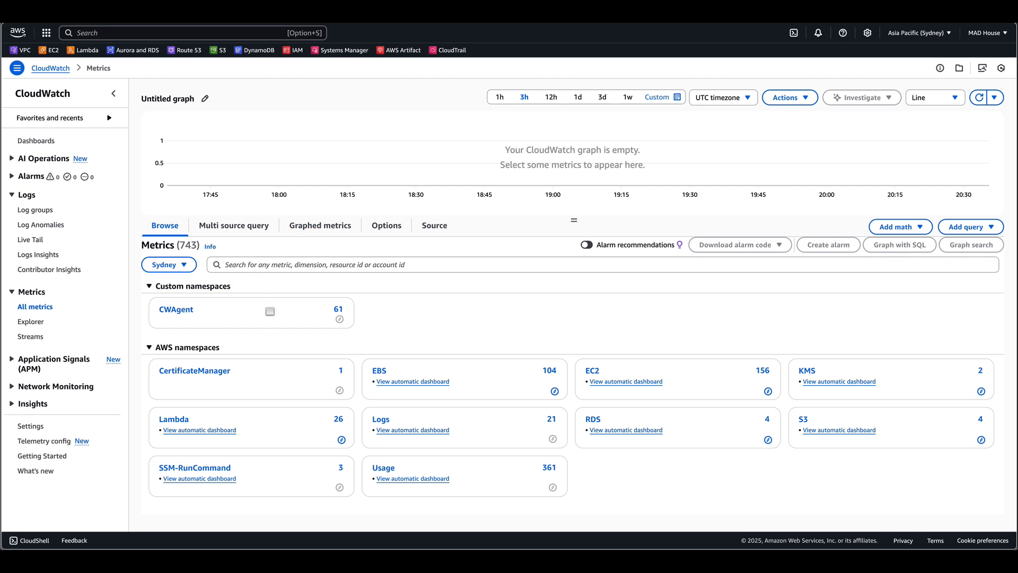
# - Open the CWAgent metrics grouped by ImageId, InstanceId, InstanceType, cpu and widen the InstanceId and ImageId columns to read the full IDs
pyautogui.click(184, 310)
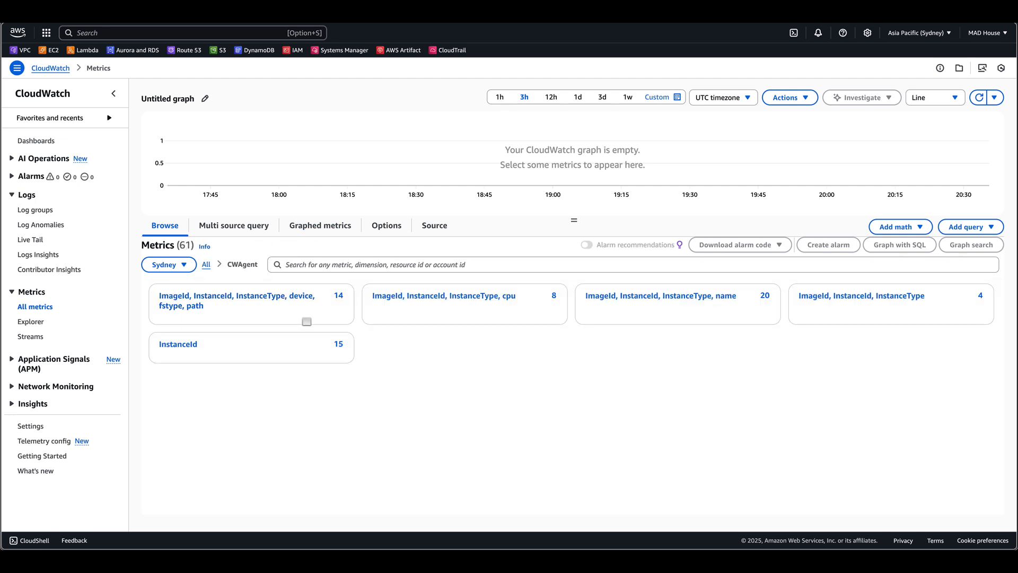
pyautogui.click(413, 296)
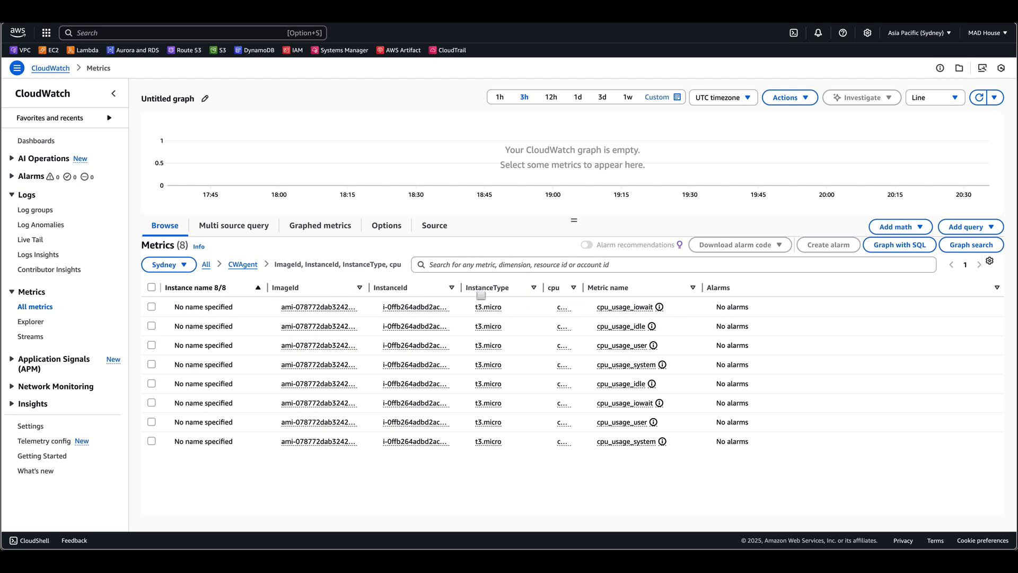
pyautogui.moveTo(459, 287); pyautogui.dragTo(543, 290)
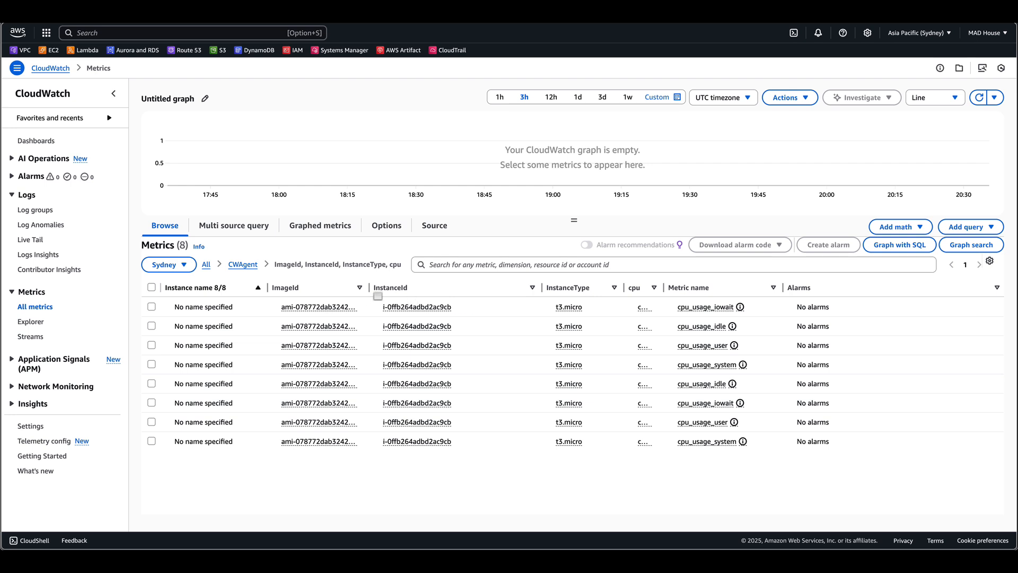
pyautogui.moveTo(369, 288); pyautogui.dragTo(447, 291)
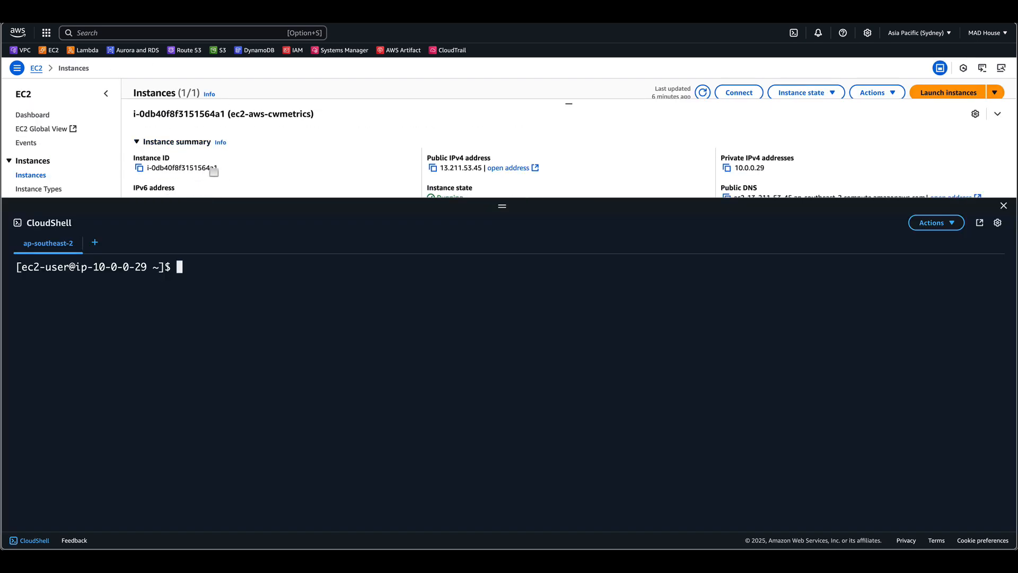
# - Return to the EC2 console, check the ec2-aws-cwmetrics instance ID against the metrics and shrink the CloudShell pane
pyautogui.scroll(2, 214, 172)
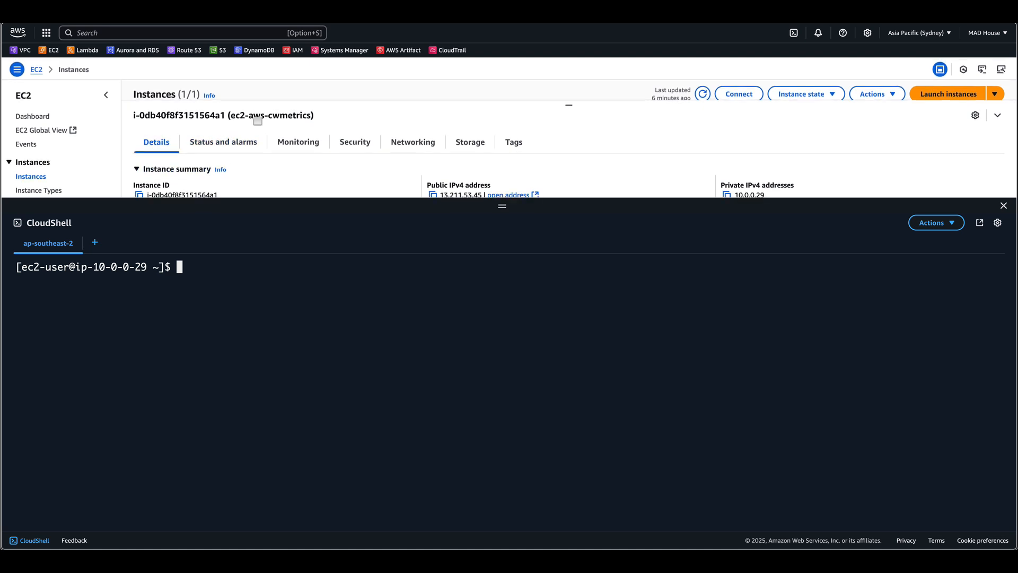
pyautogui.scroll(2, 571, 184)
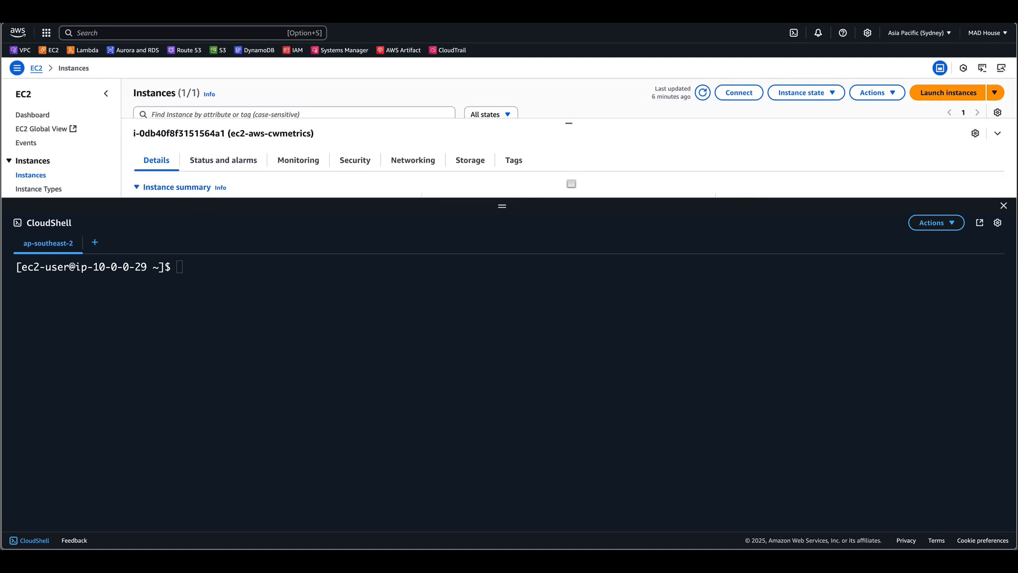
pyautogui.scroll(-2, 544, 96)
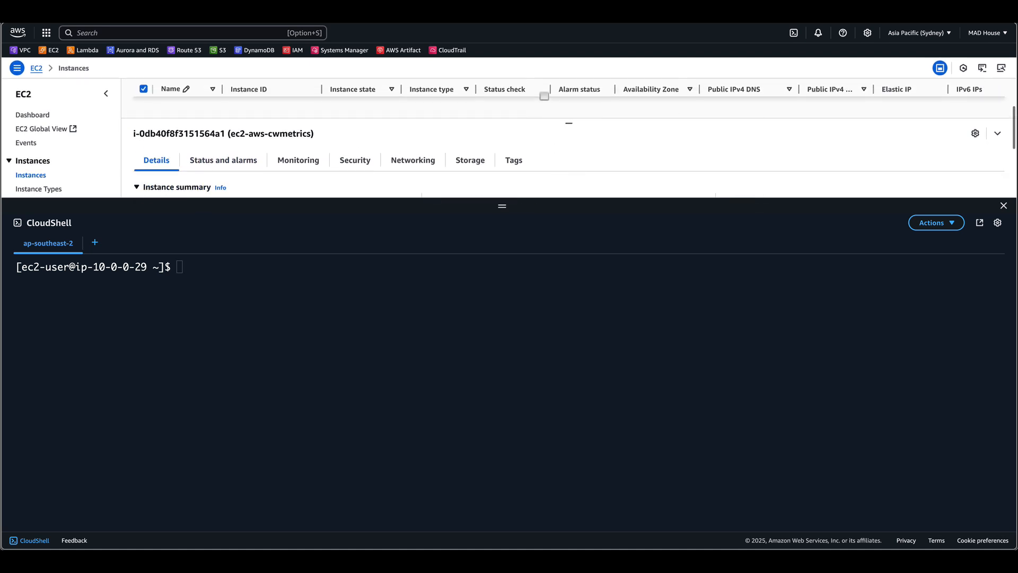
pyautogui.scroll(-2, 305, 100)
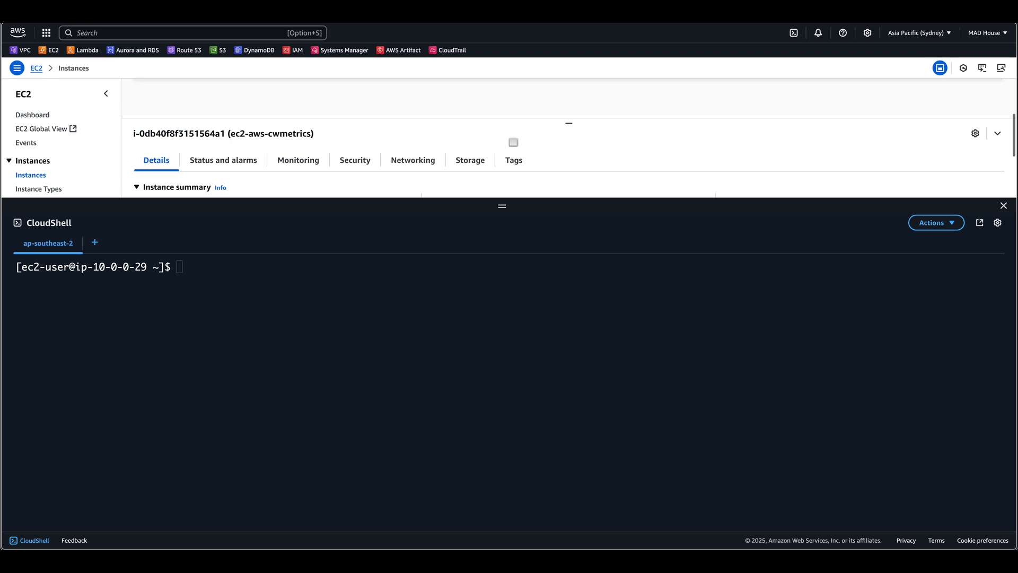
pyautogui.scroll(1, 548, 115)
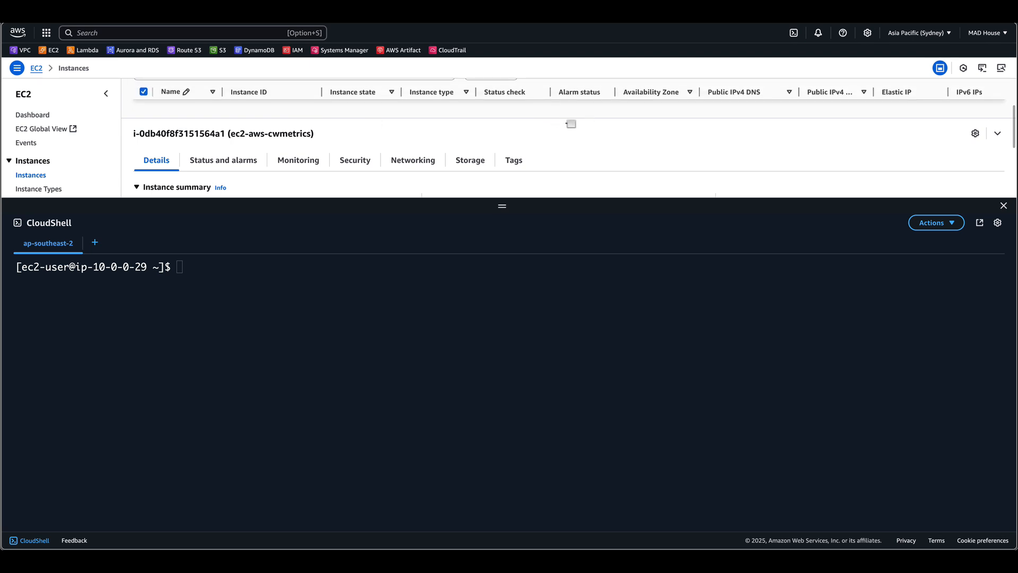
pyautogui.moveTo(504, 206); pyautogui.dragTo(503, 282)
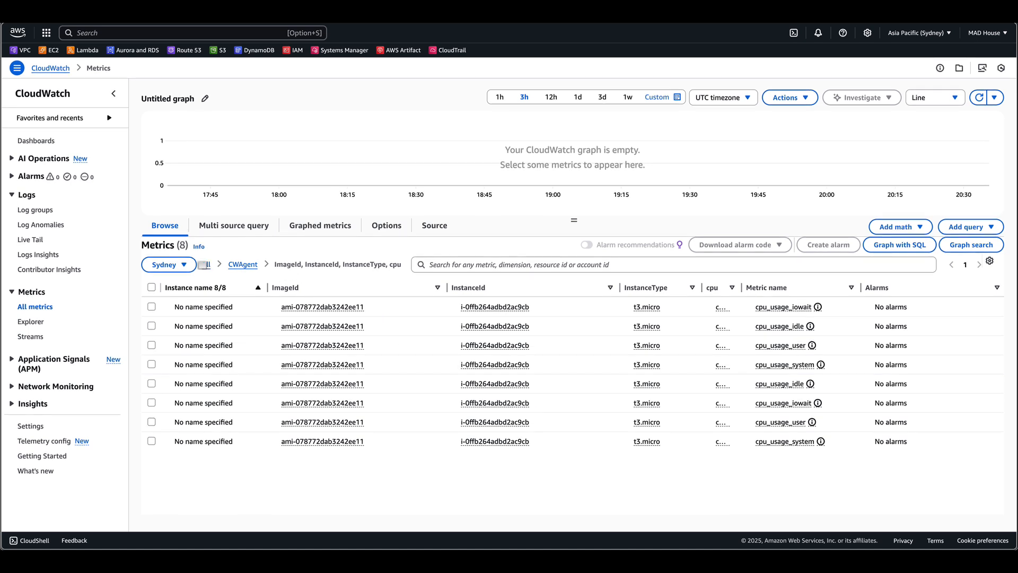
# - Return to the overview of all metric namespaces, slightly enlarge the EC2 console's CloudShell pane and open the CloudWatch log groups
pyautogui.click(205, 265)
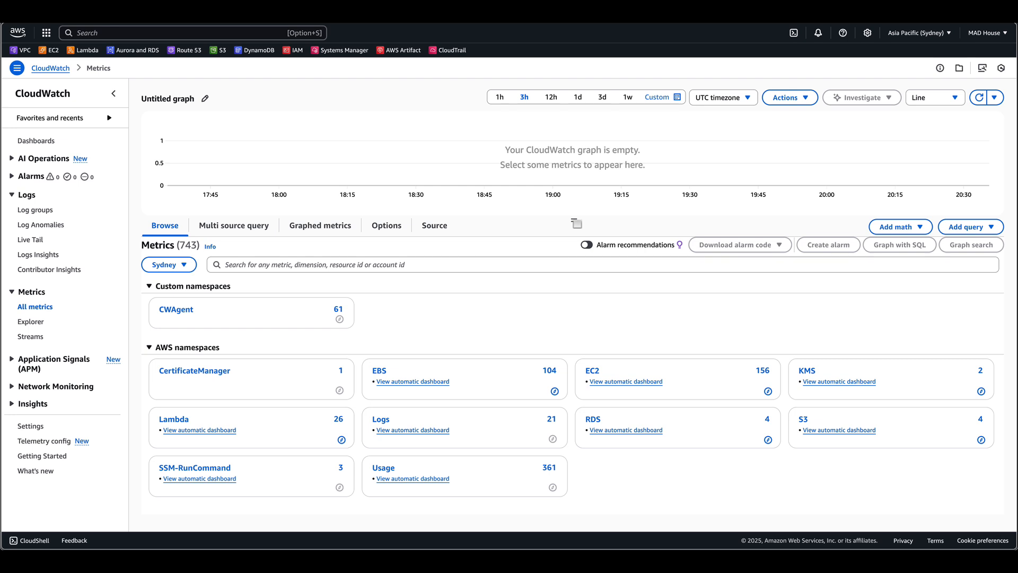
pyautogui.moveTo(575, 222); pyautogui.dragTo(576, 210)
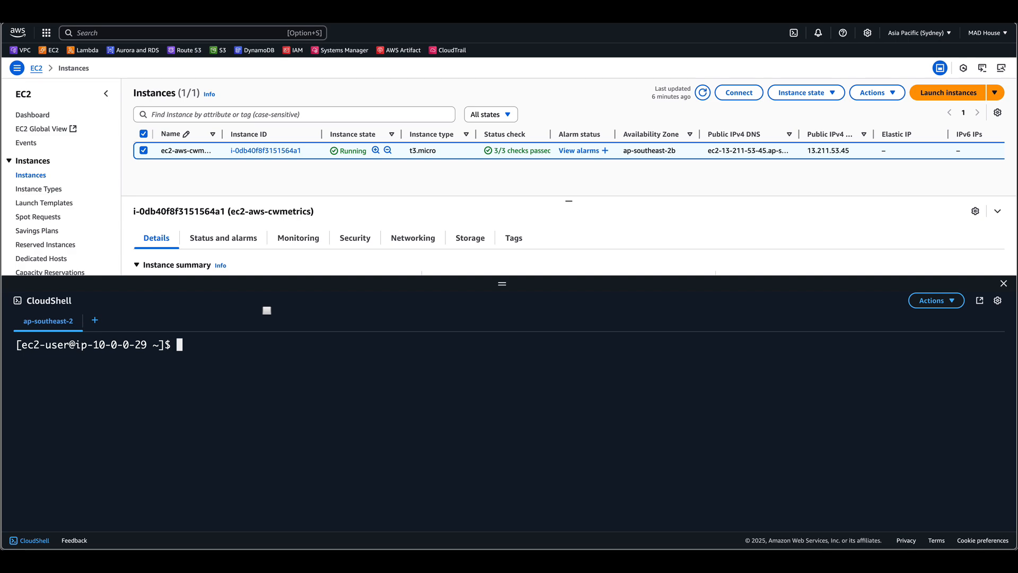
pyautogui.moveTo(507, 284); pyautogui.dragTo(508, 271)
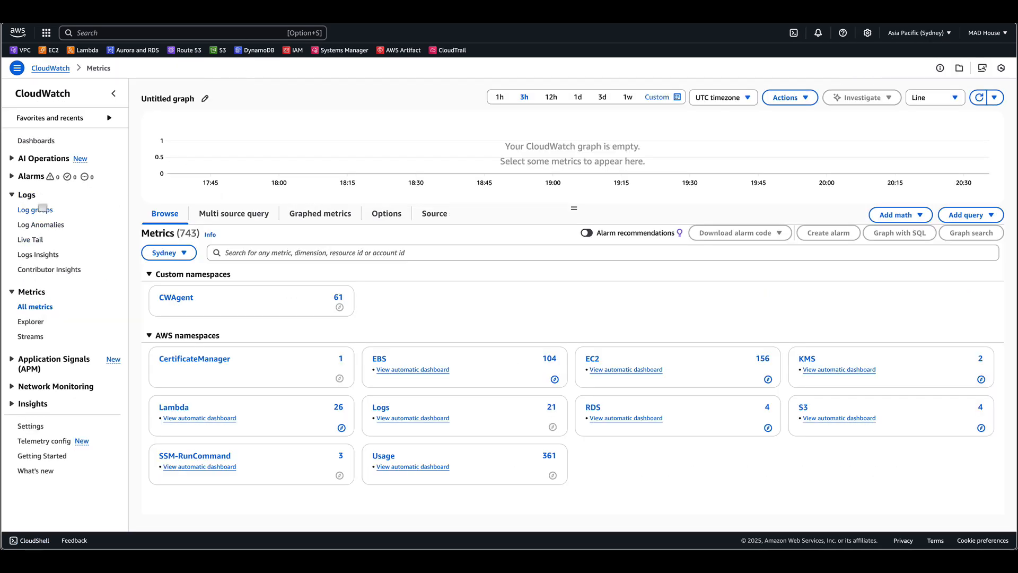
pyautogui.click(38, 210)
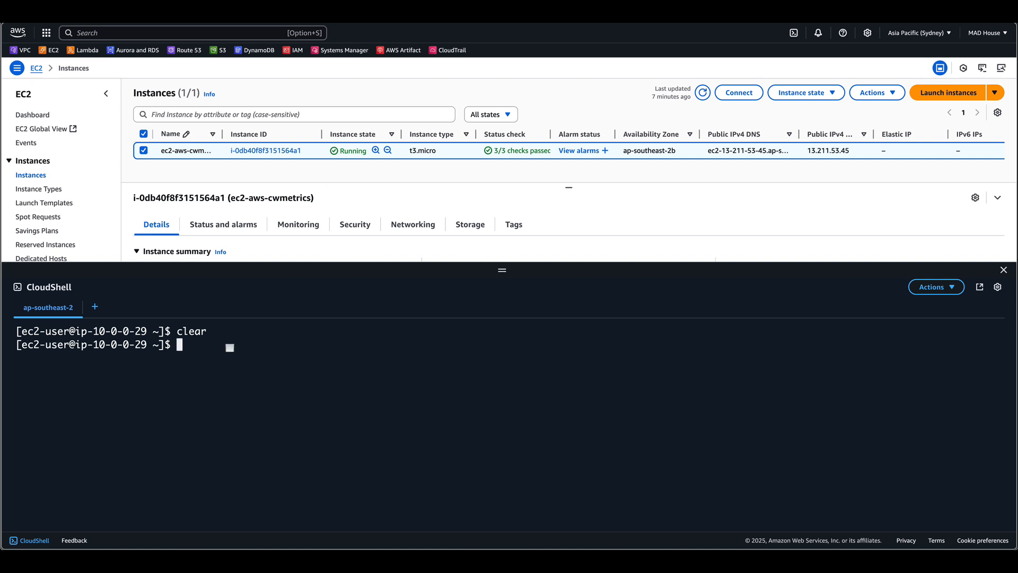
# - In the EC2 console's CloudShell, install the agent with sudo yum install amazon-cloudwatch-agent and accept the installation with y
pyautogui.write('sudo yu')
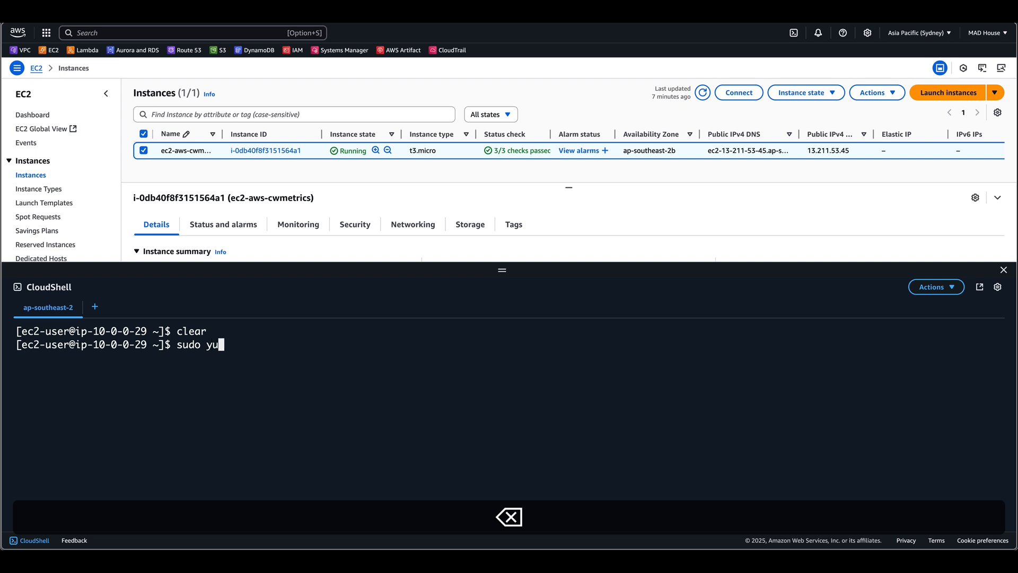
pyautogui.write('m install ')
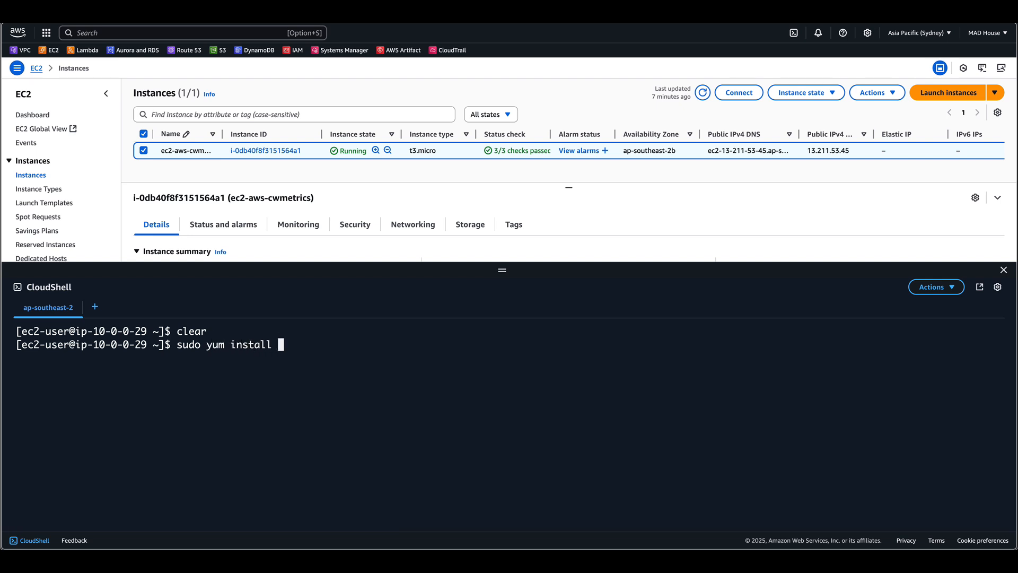
pyautogui.write('am')
pyautogui.press('Tab')
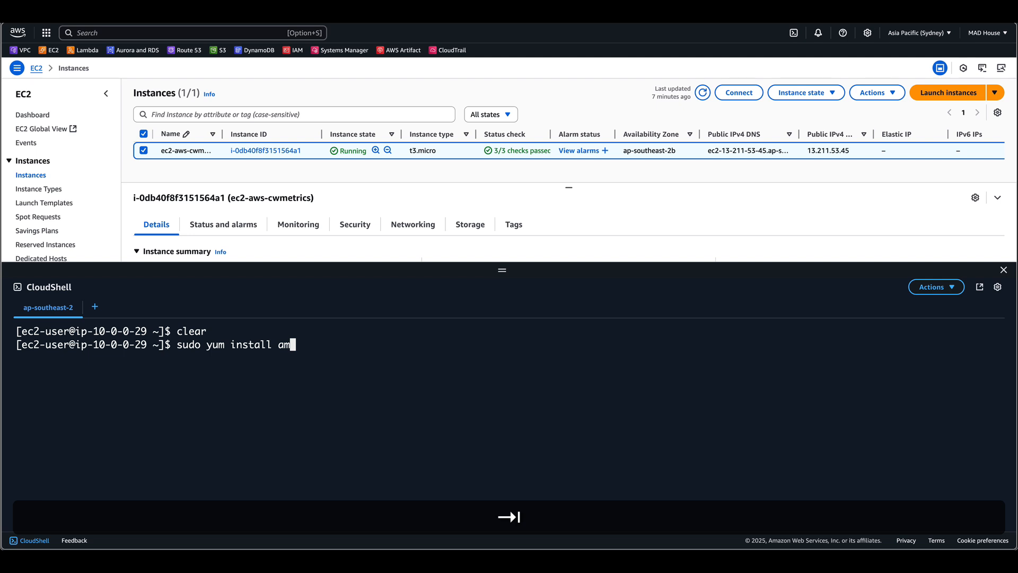
pyautogui.write('zon')
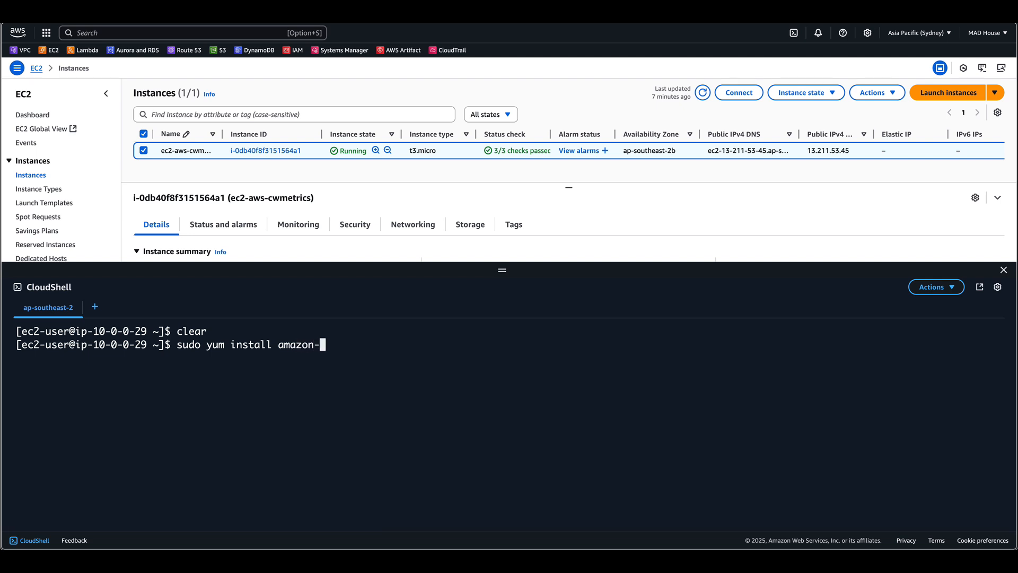
pyautogui.write('-cloudwaytch')
pyautogui.press('BackSpace')
pyautogui.press('BackSpace')
pyautogui.press('BackSpace')
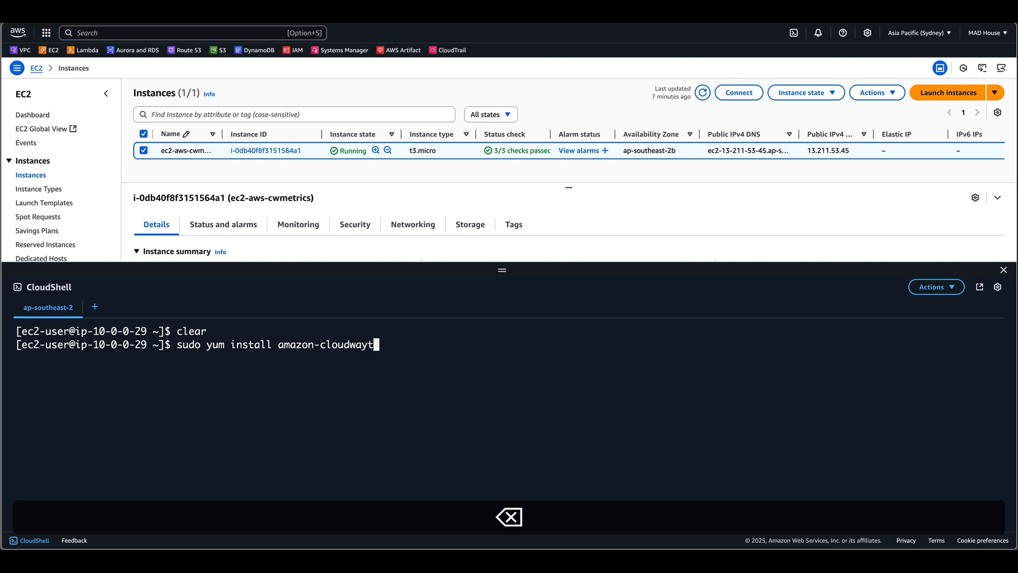
pyautogui.write('tch-')
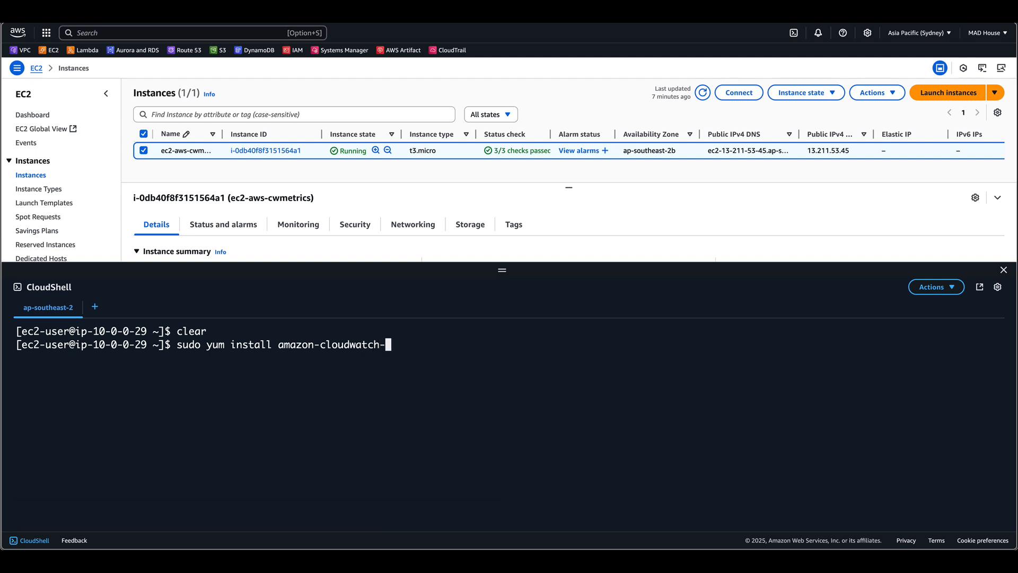
pyautogui.write('ah')
pyautogui.press('BackSpace')
pyautogui.write('ge')
pyautogui.write('nt')
pyautogui.press('Return')
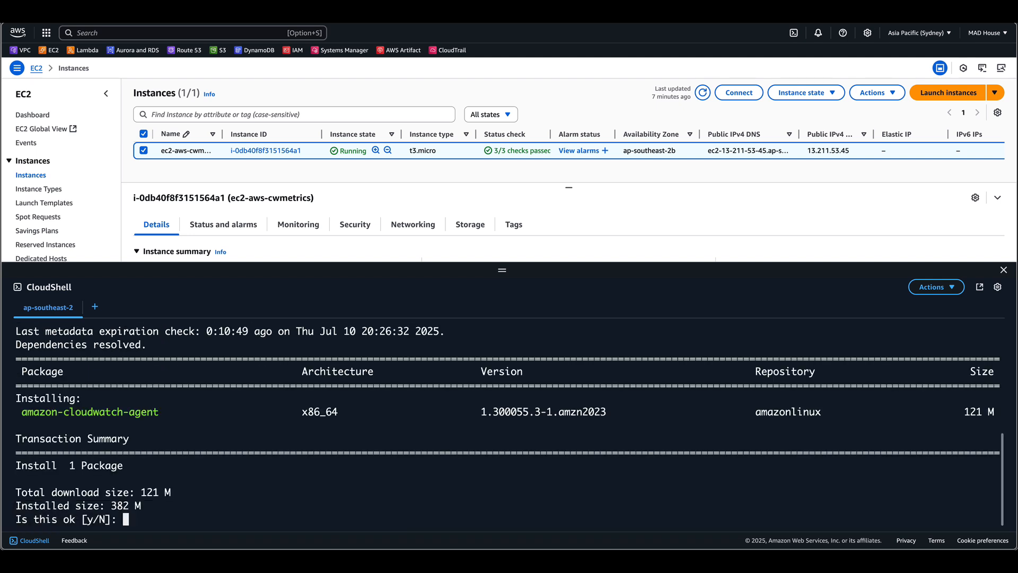
pyautogui.write('y')
pyautogui.press('Return')
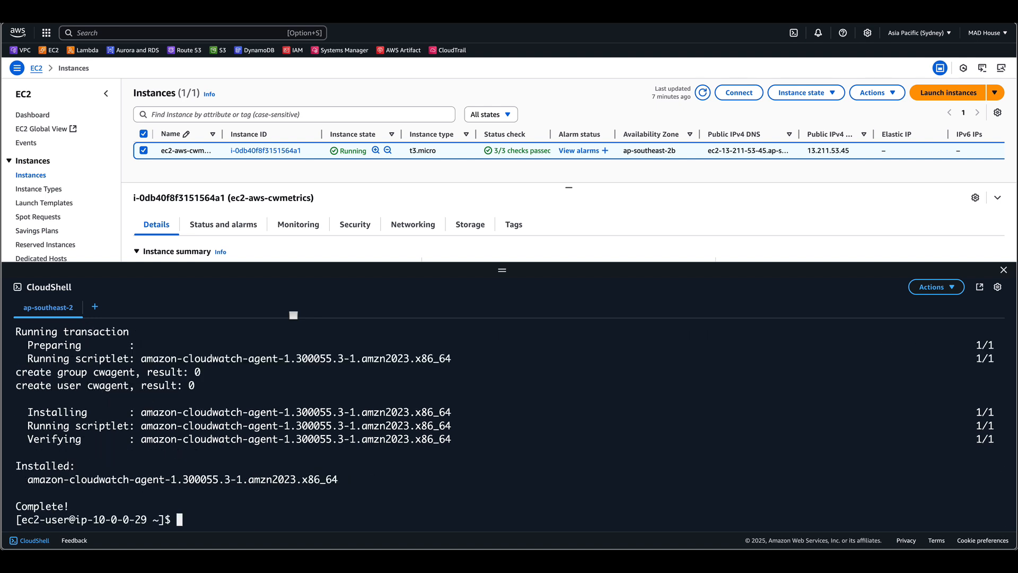
# - Clear the terminal and enlarge the CloudShell pane
pyautogui.write('clear')
pyautogui.press('Return')
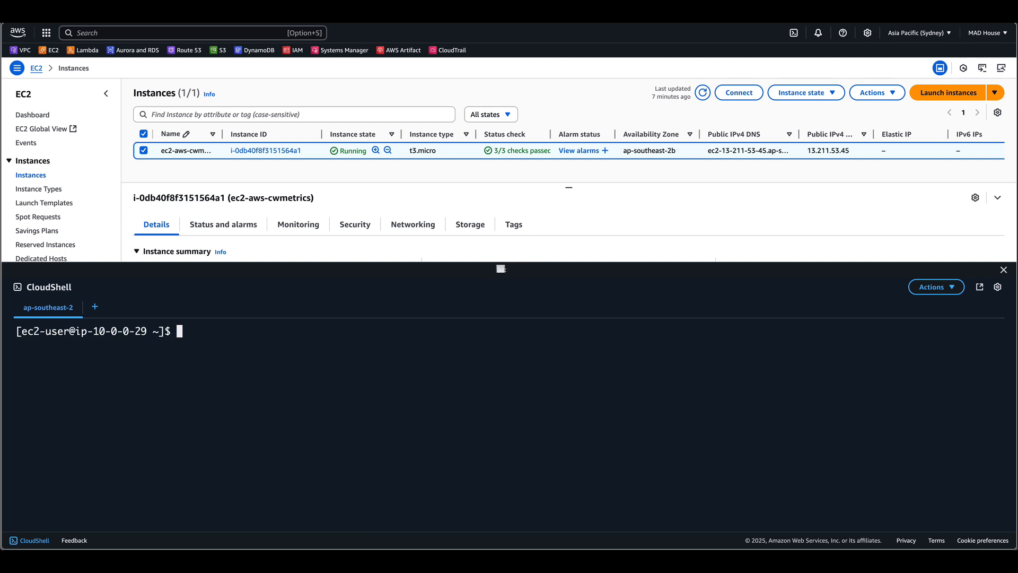
pyautogui.moveTo(502, 270); pyautogui.dragTo(503, 215)
pyautogui.click(283, 335)
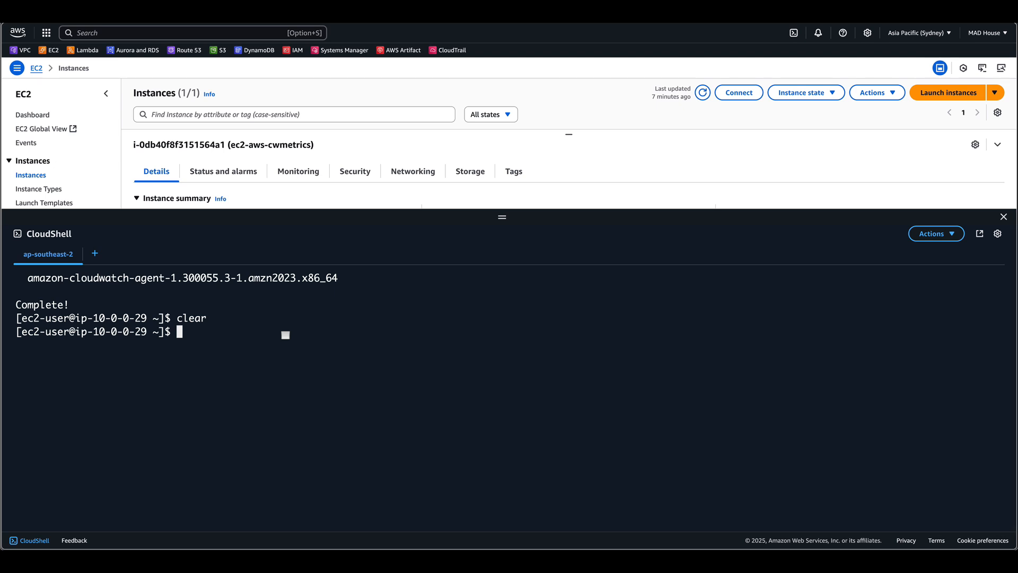
# - List the contents of /opt/aws/amazon-cloudwatch-agent/ in long format
pyautogui.write('ls -l /o')
pyautogui.press('Tab')
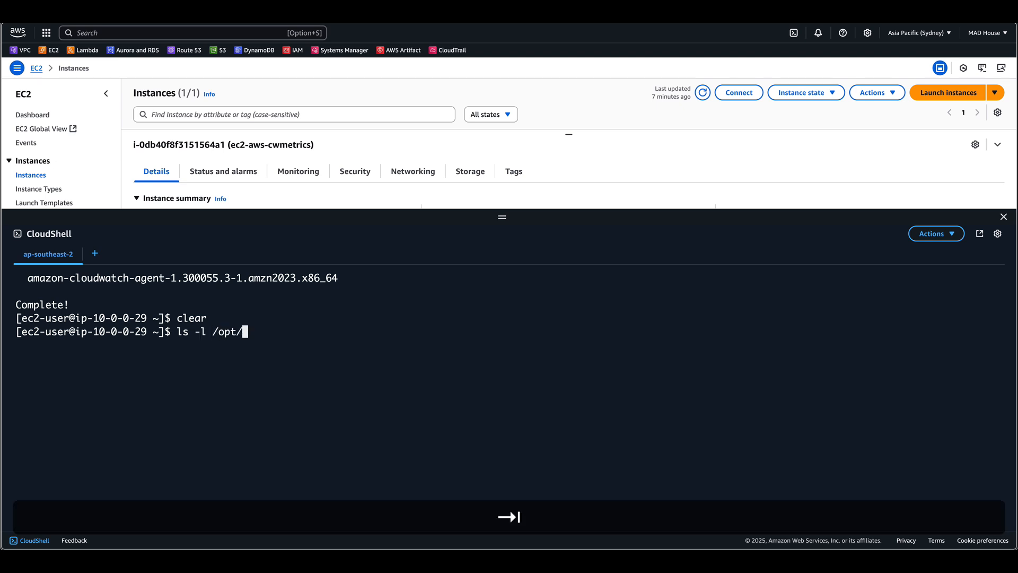
pyautogui.write('a')
pyautogui.press('Tab')
pyautogui.write('ama')
pyautogui.press('Tab')
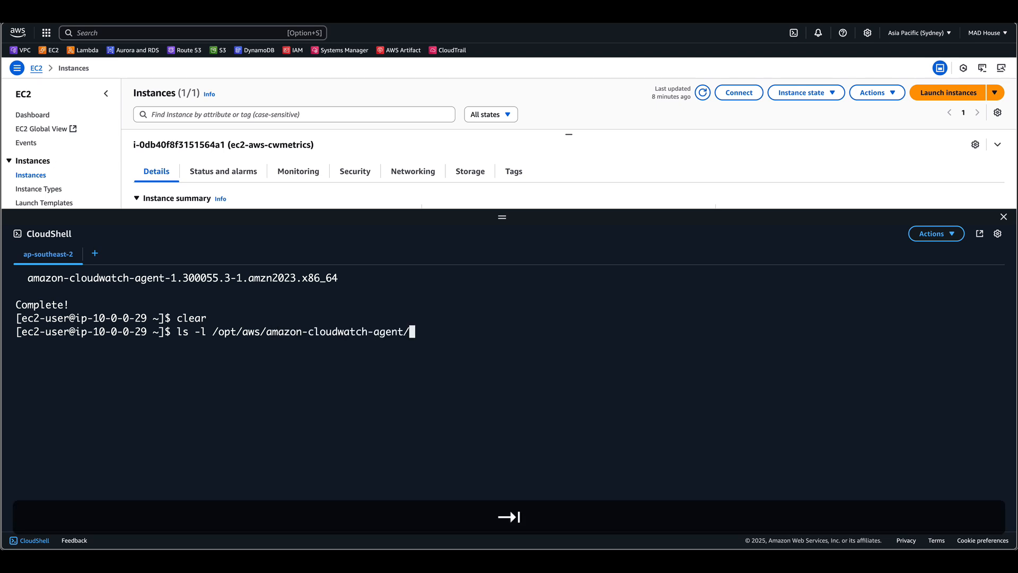
pyautogui.press('Return')
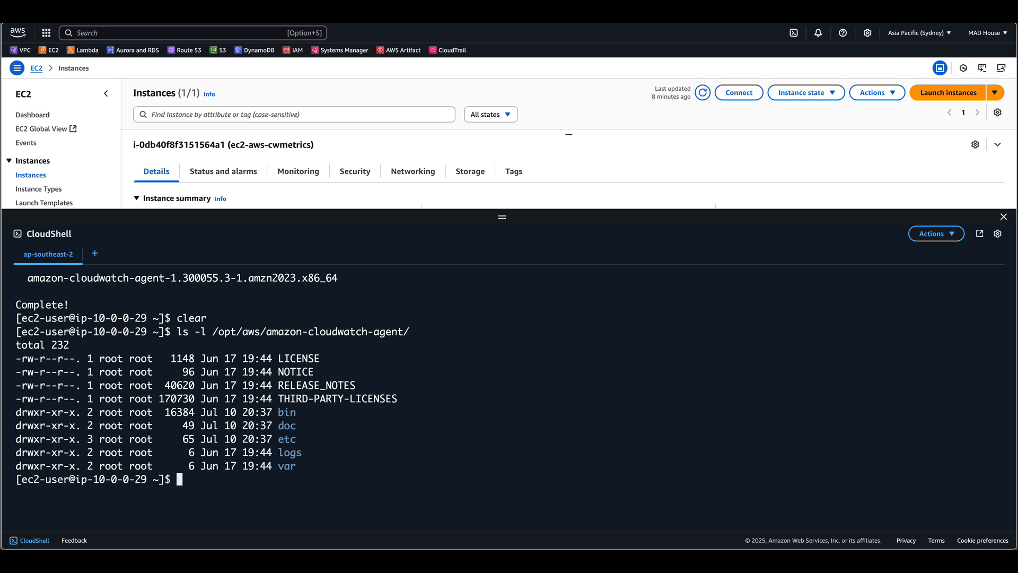
# - List the contents of /opt/aws/amazon-cloudwatch-agent/bin/ in long format, then clear the terminal
pyautogui.press('Up')
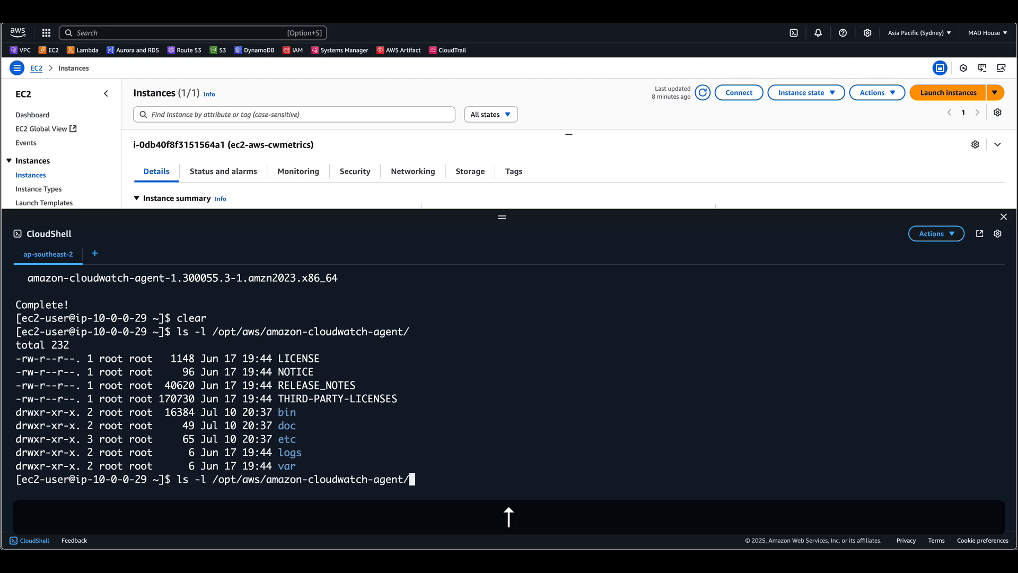
pyautogui.write('b')
pyautogui.press('Tab')
pyautogui.press('Return')
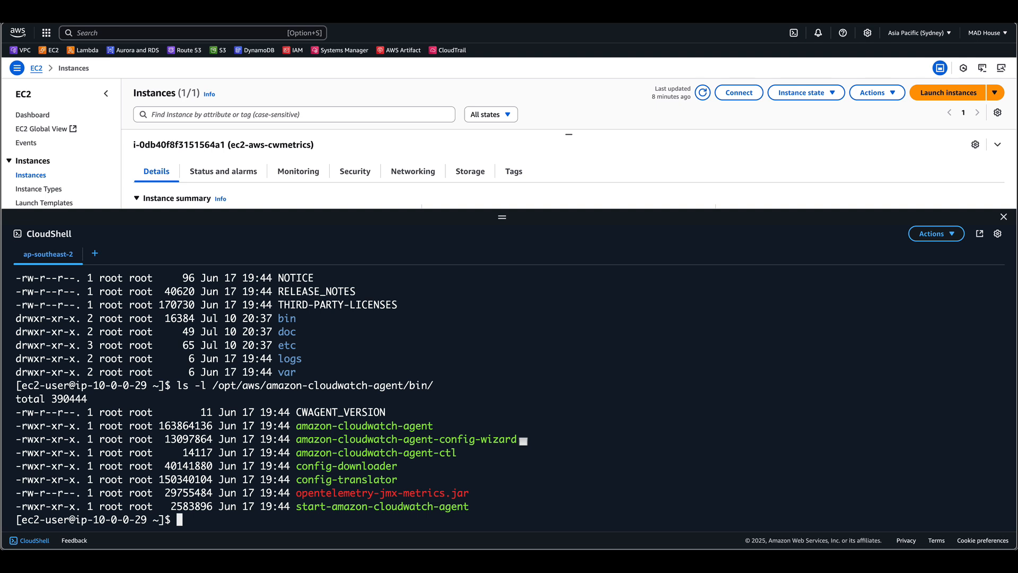
pyautogui.write('clear')
pyautogui.press('Return')
pyautogui.write('\\')
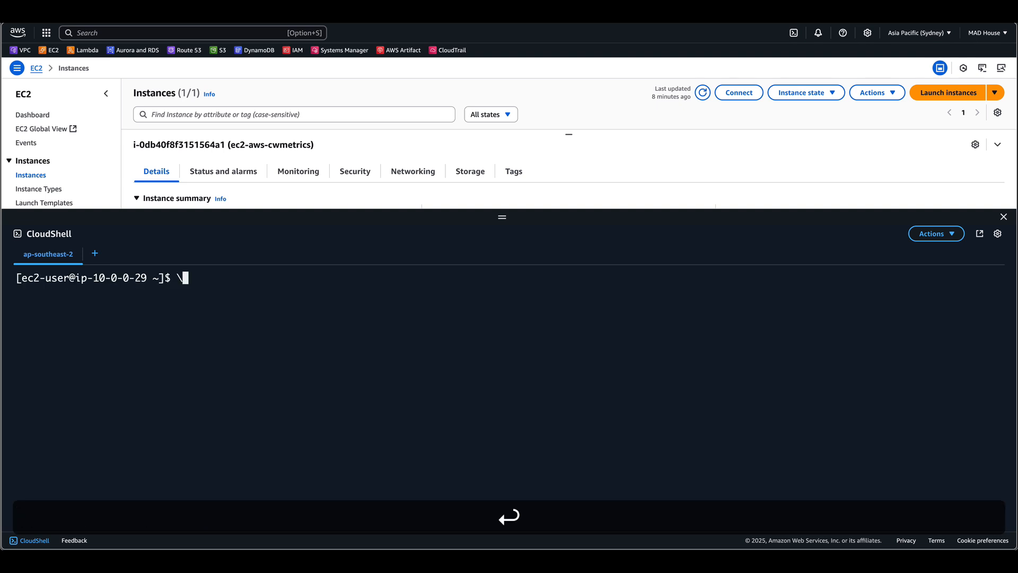
pyautogui.press('BackSpace')
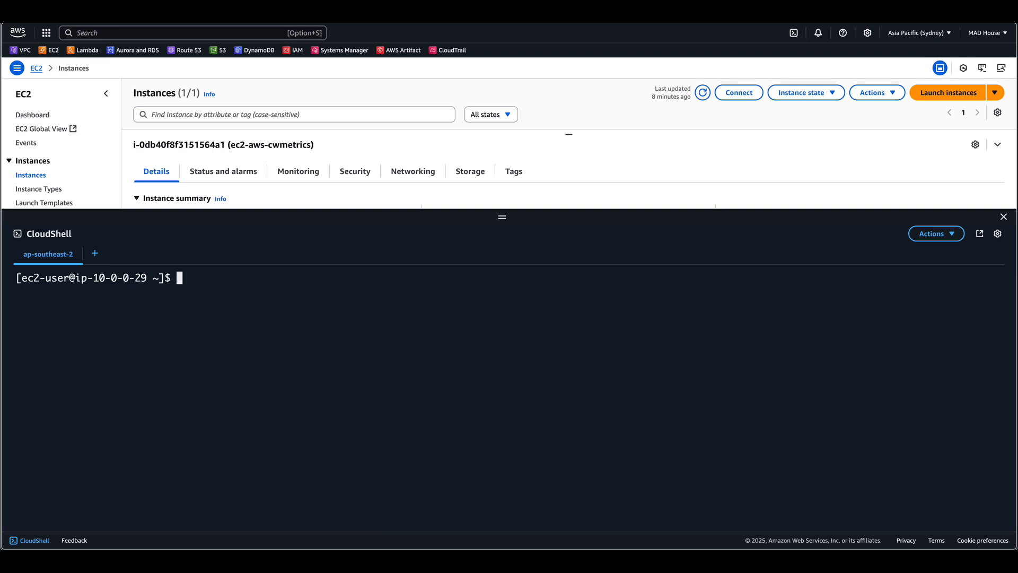
pyautogui.press('BackSpace')
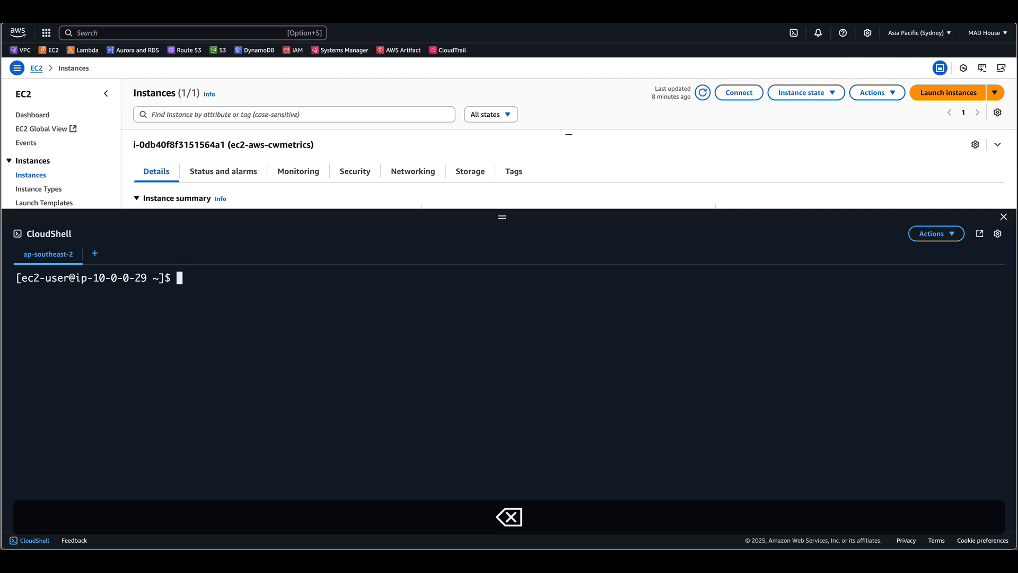
# - Run /opt/aws/amazon-cloudwatch-agent/bin/amazon-cloudwatch-agent-config-wizard with sudo
pyautogui.write('sudo ')
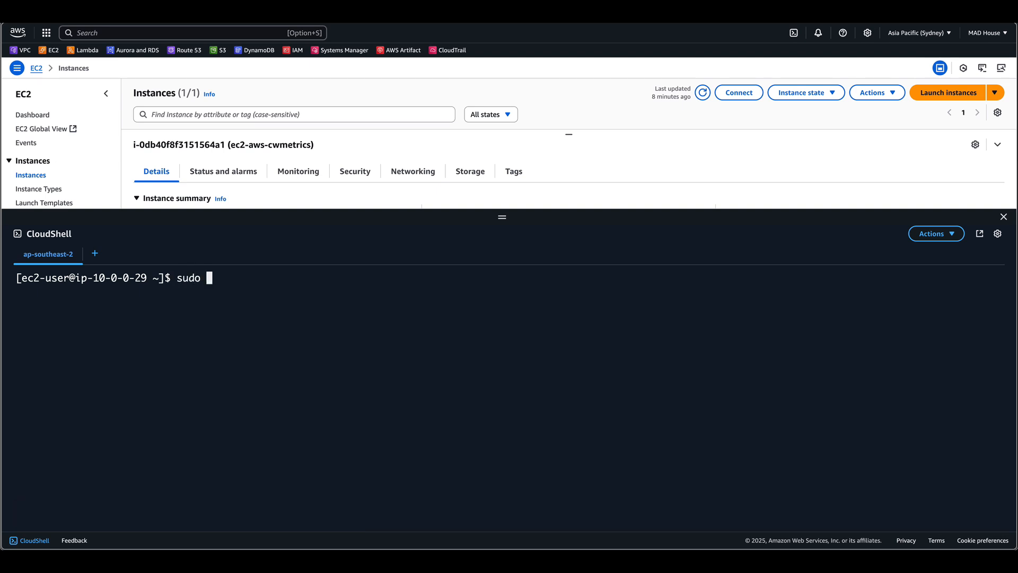
pyautogui.write('/o')
pyautogui.press('Tab')
pyautogui.write('aw')
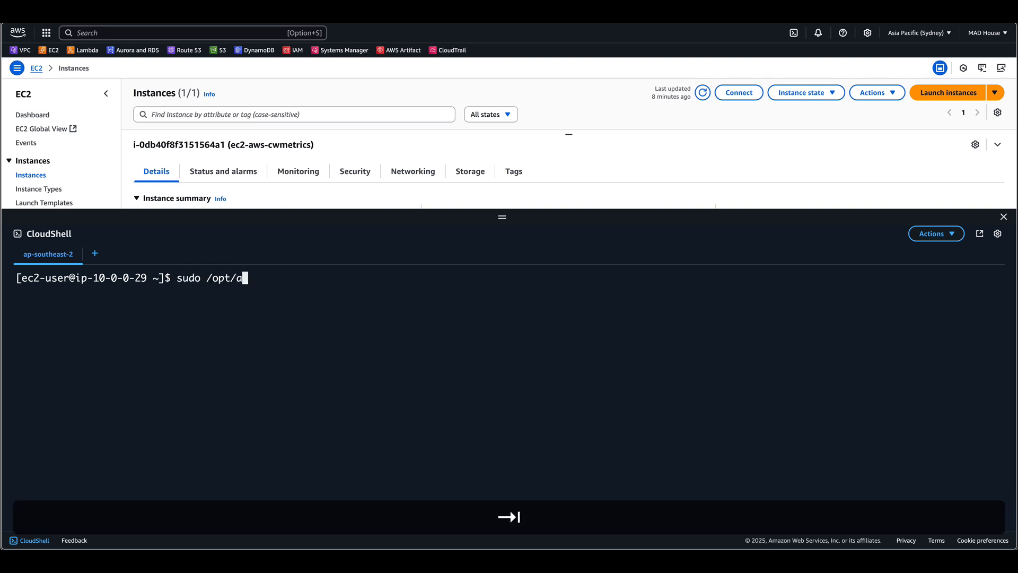
pyautogui.press('Tab')
pyautogui.write('am')
pyautogui.press('Tab')
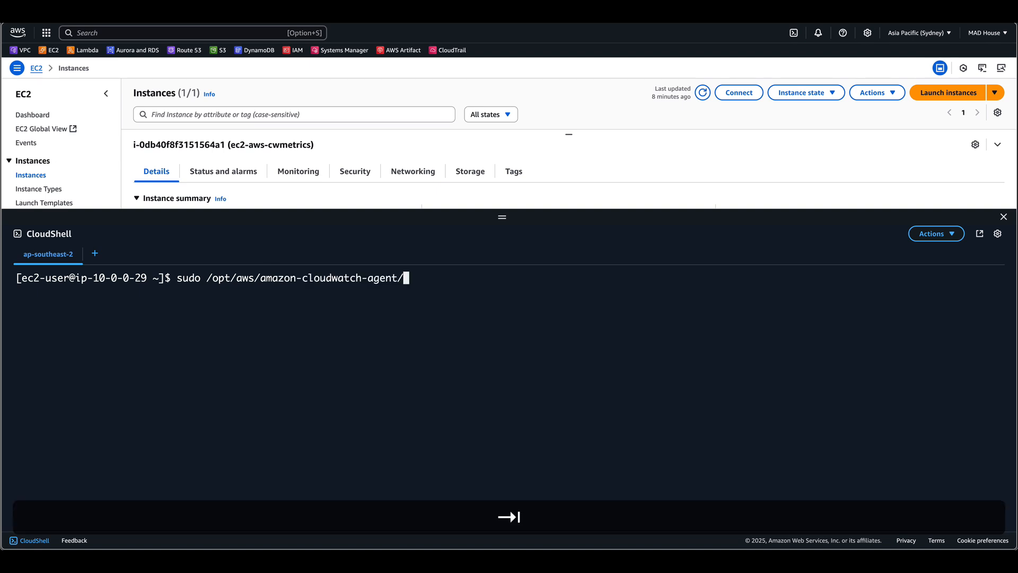
pyautogui.write('b')
pyautogui.press('Tab')
pyautogui.write('a')
pyautogui.press('Tab')
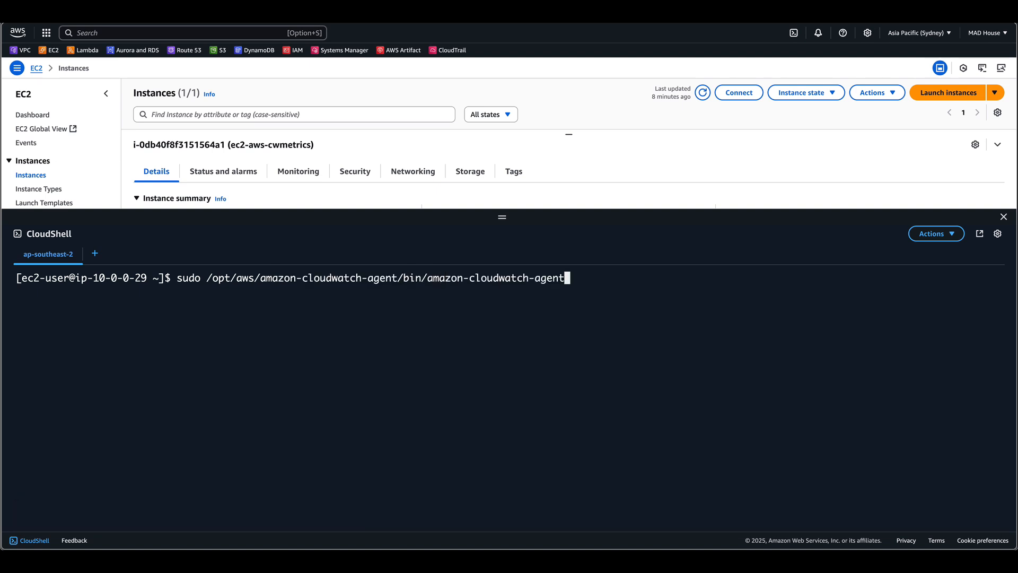
pyautogui.write('-c')
pyautogui.press('Tab')
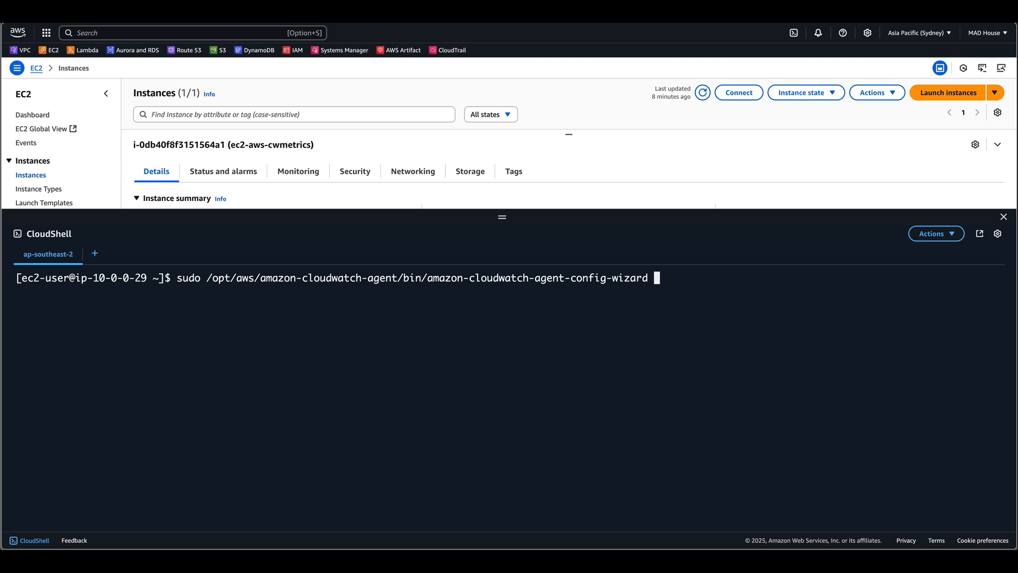
pyautogui.press('Return')
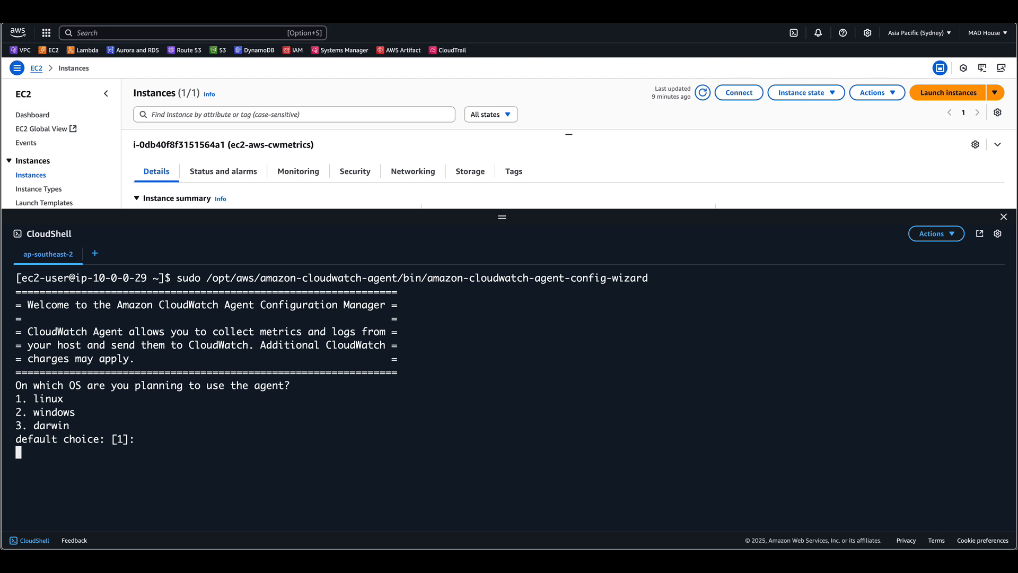
# - In the configuration wizard, choose linux as the OS, EC2 as the host type and root as the user running the agent
pyautogui.write('1')
pyautogui.press('Return')
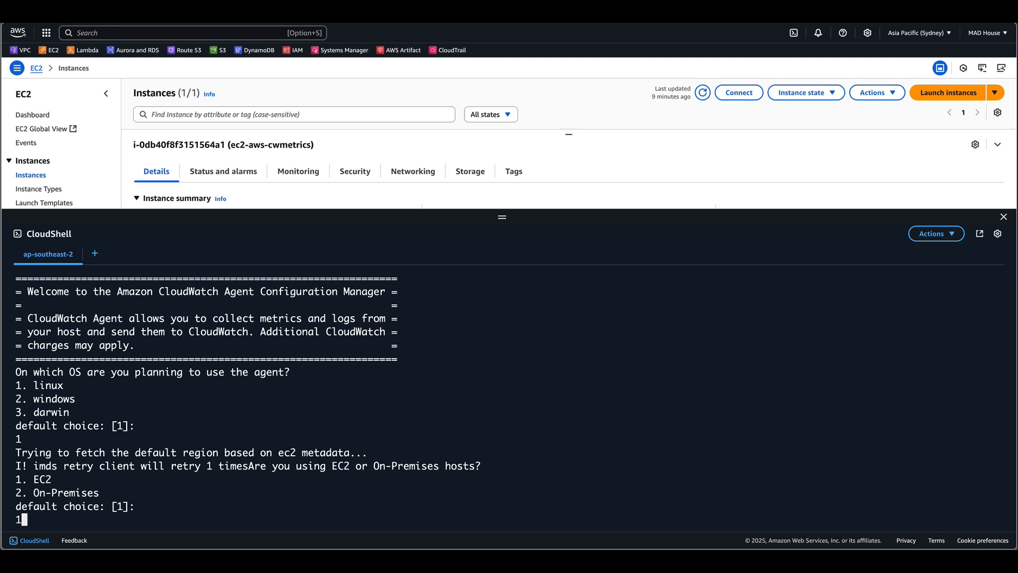
pyautogui.press('Return')
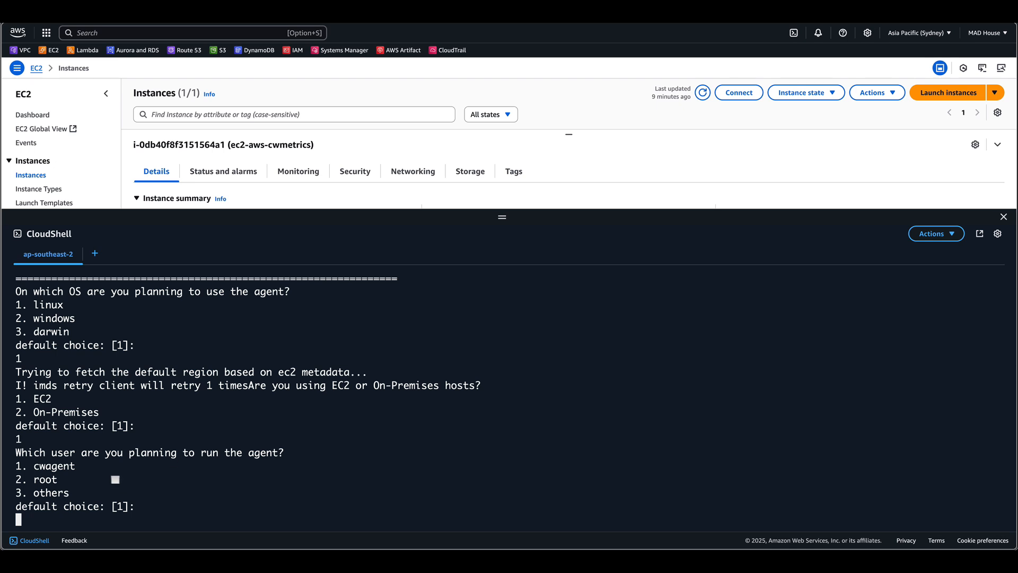
pyautogui.write('2')
pyautogui.press('Return')
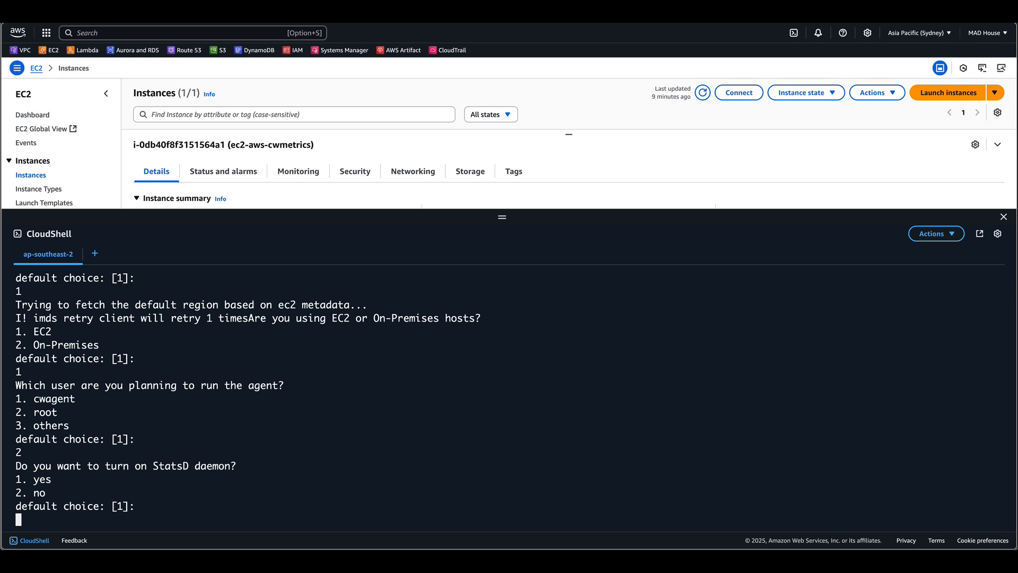
# - Turn on the StatsD daemon with port 8125, a 10s collect interval and a 10s aggregation interval
pyautogui.write('1')
pyautogui.press('Return')
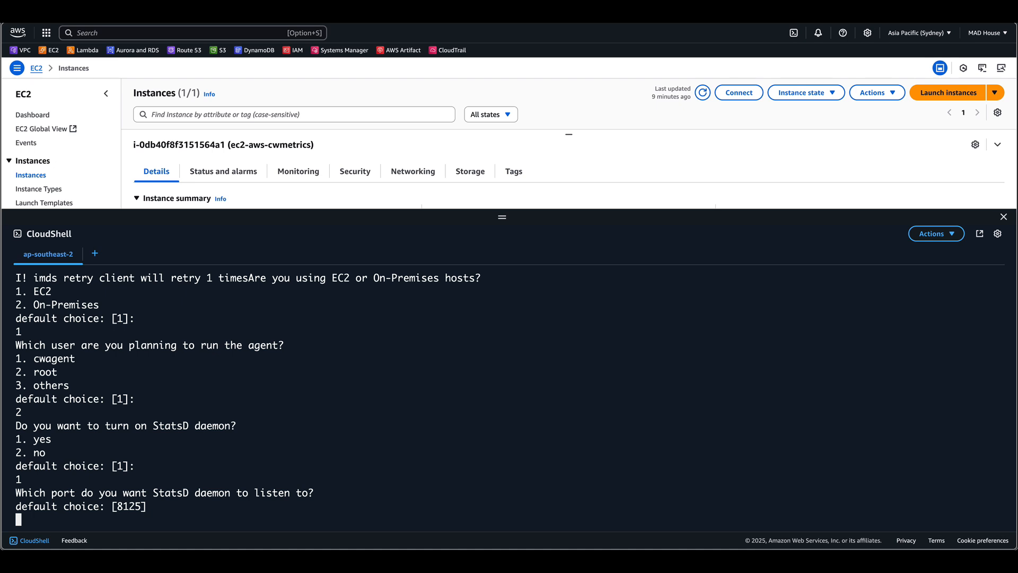
pyautogui.press('Return')
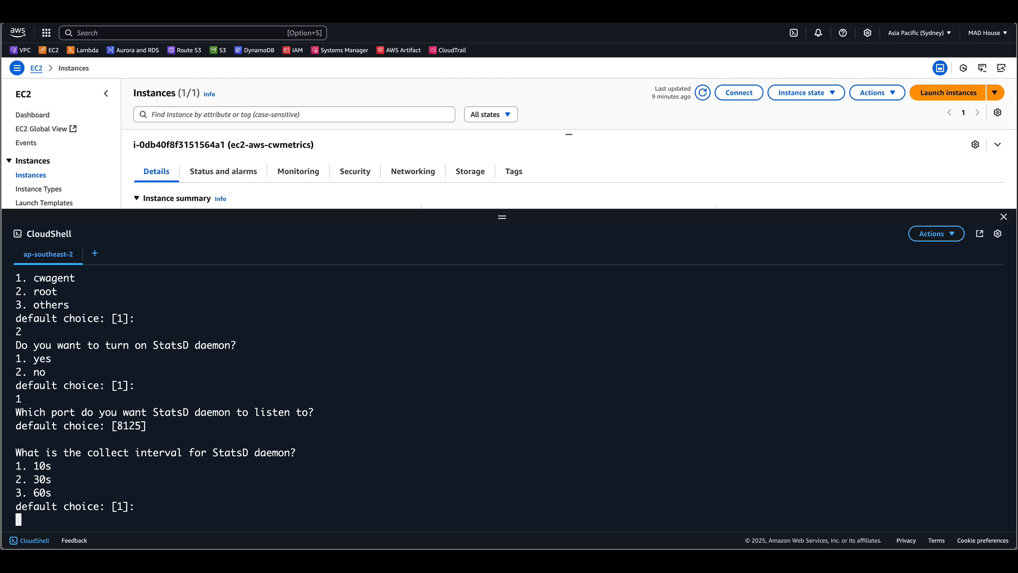
pyautogui.press('Return')
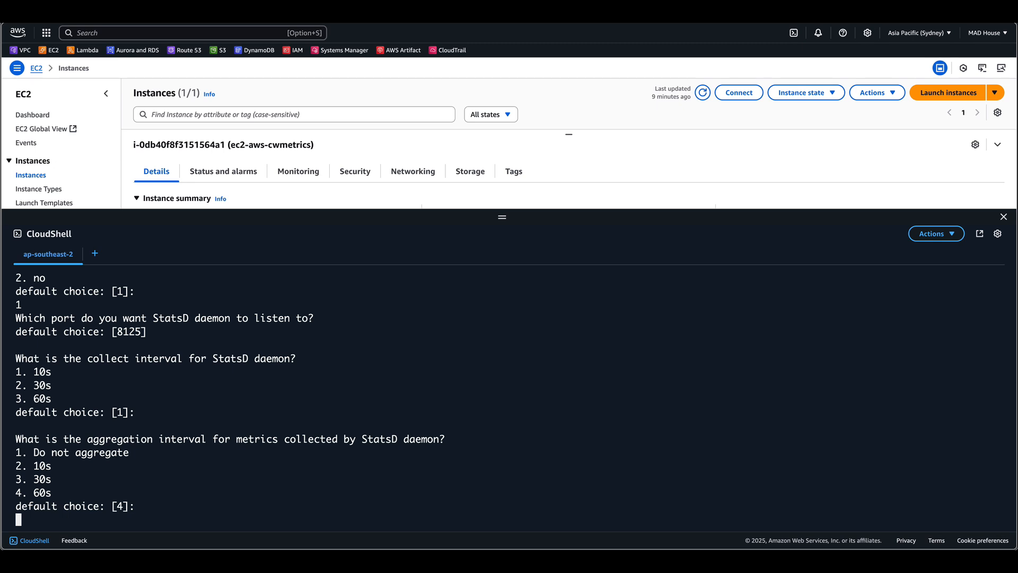
pyautogui.write('2')
pyautogui.press('Return')
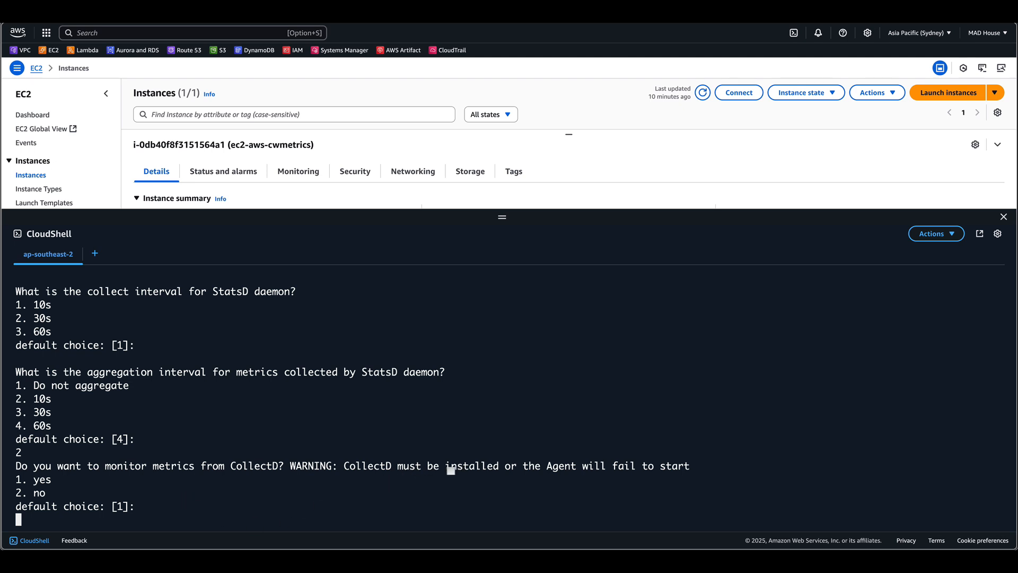
# - In the configuration wizard, answer yes to monitoring CollectD metrics, host metrics and CPU metrics per core
pyautogui.write('1')
pyautogui.press('Return')
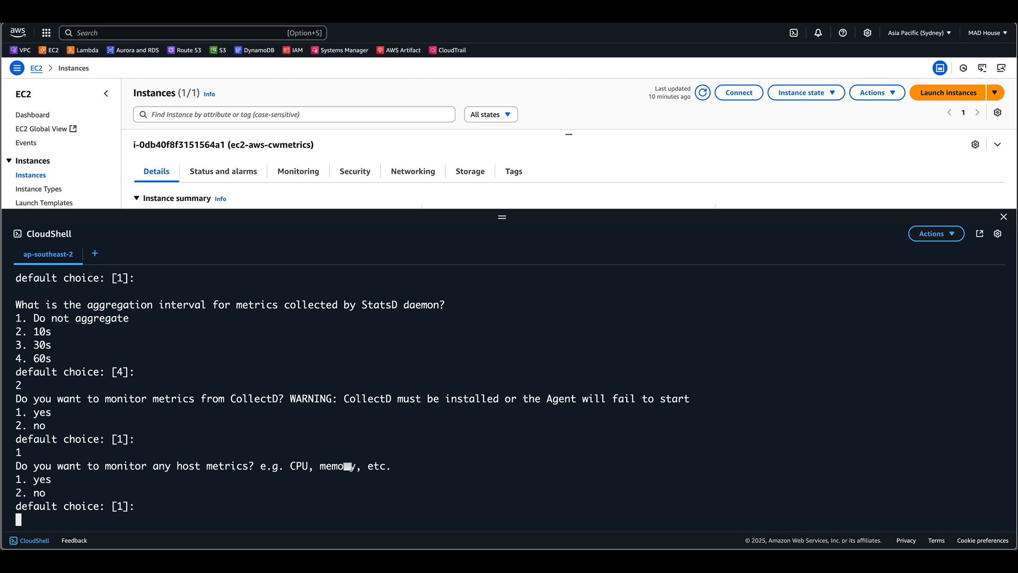
pyautogui.write('1')
pyautogui.press('Return')
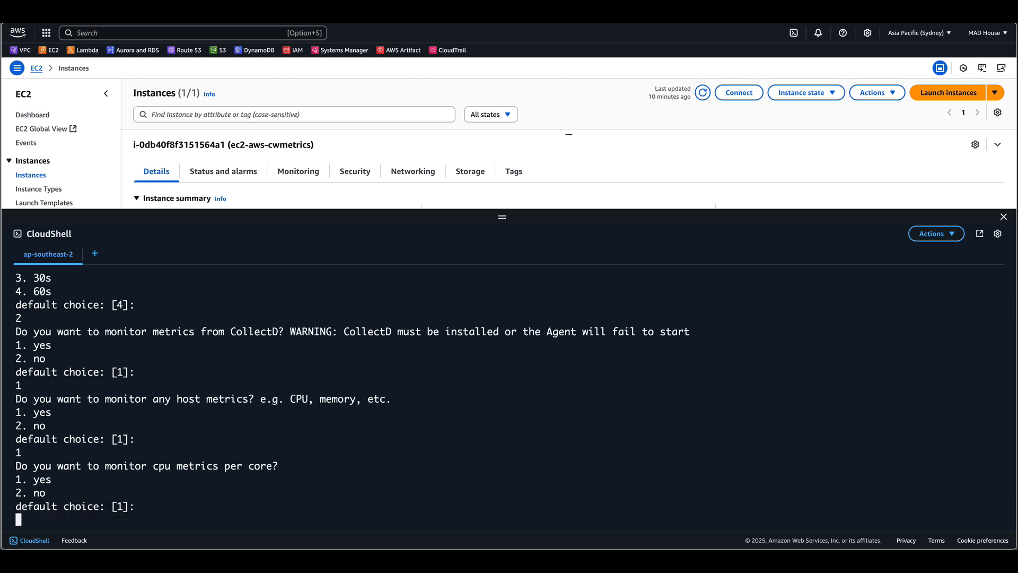
pyautogui.write('1')
pyautogui.press('Return')
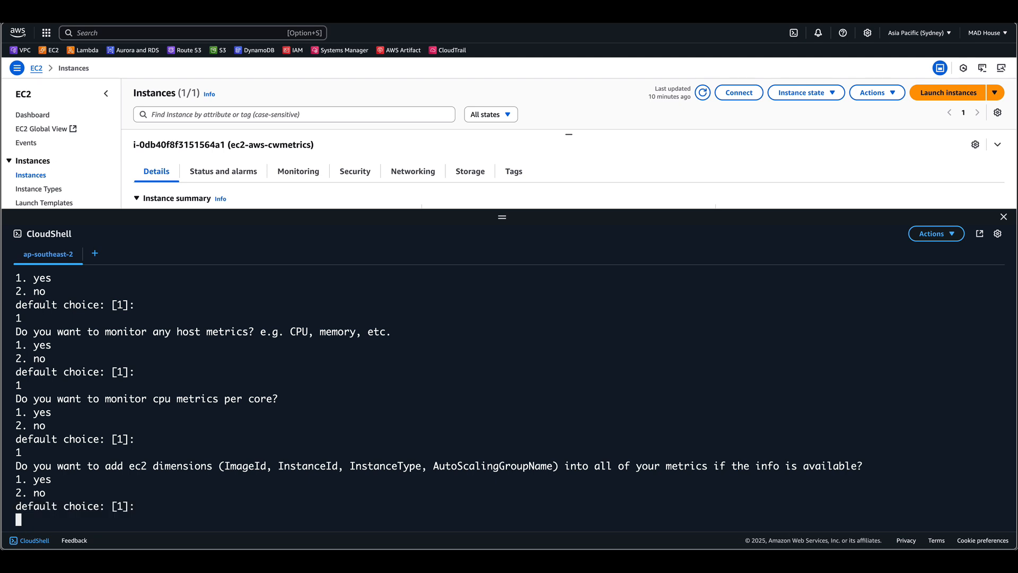
# - Add EC2 dimensions to all metrics and aggregate them by InstanceId
pyautogui.write('1')
pyautogui.press('Return')
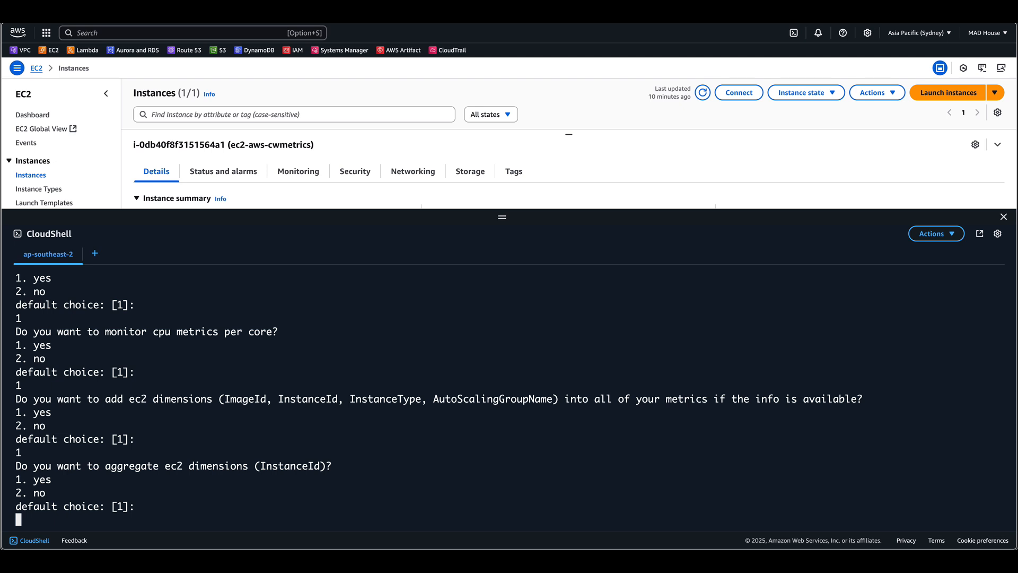
pyautogui.press('Return')
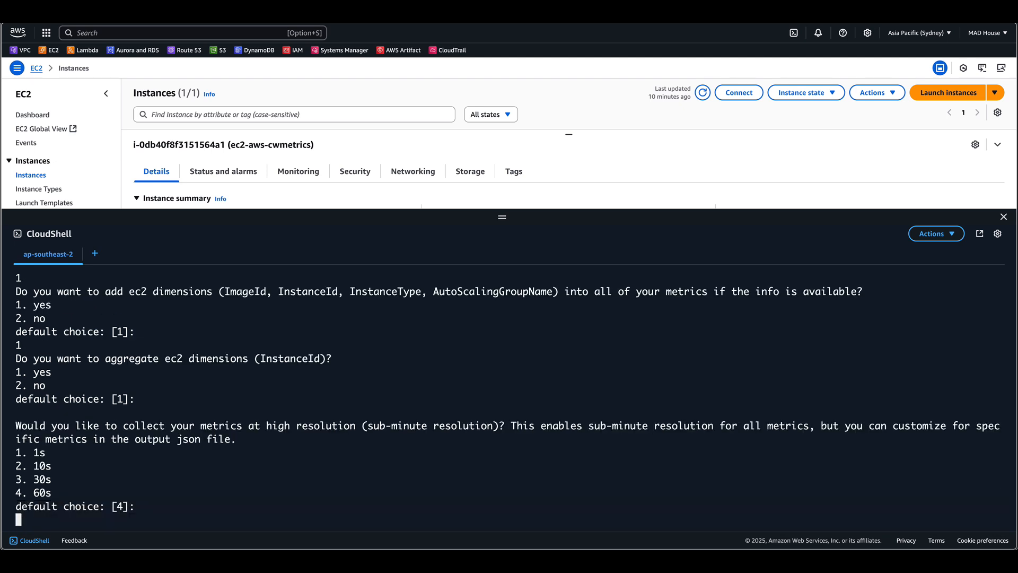
# - Set the metrics collection resolution to 1s and choose the Advanced default metrics config
pyautogui.write('1')
pyautogui.press('Return')
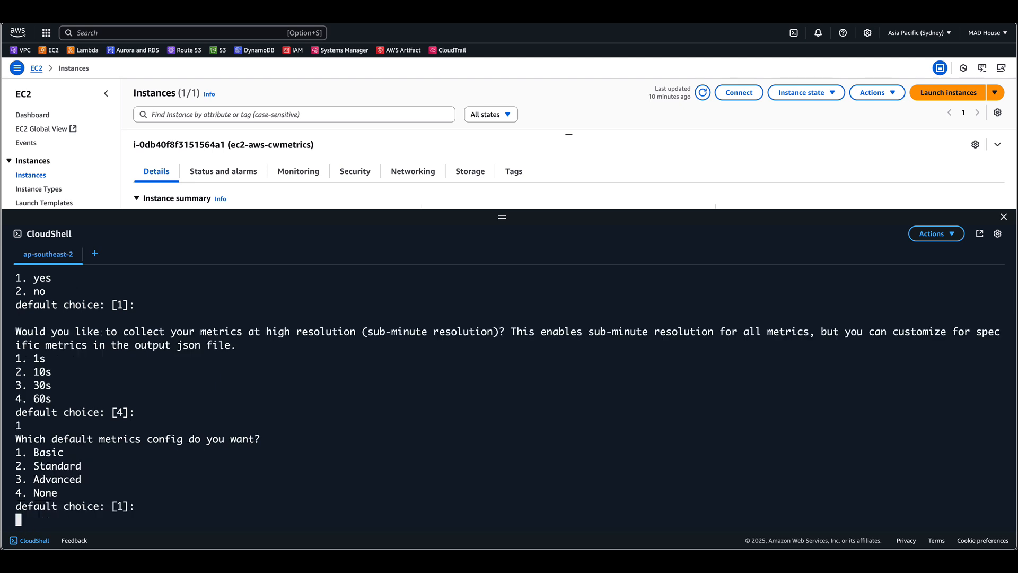
pyautogui.write('3')
pyautogui.press('Return')
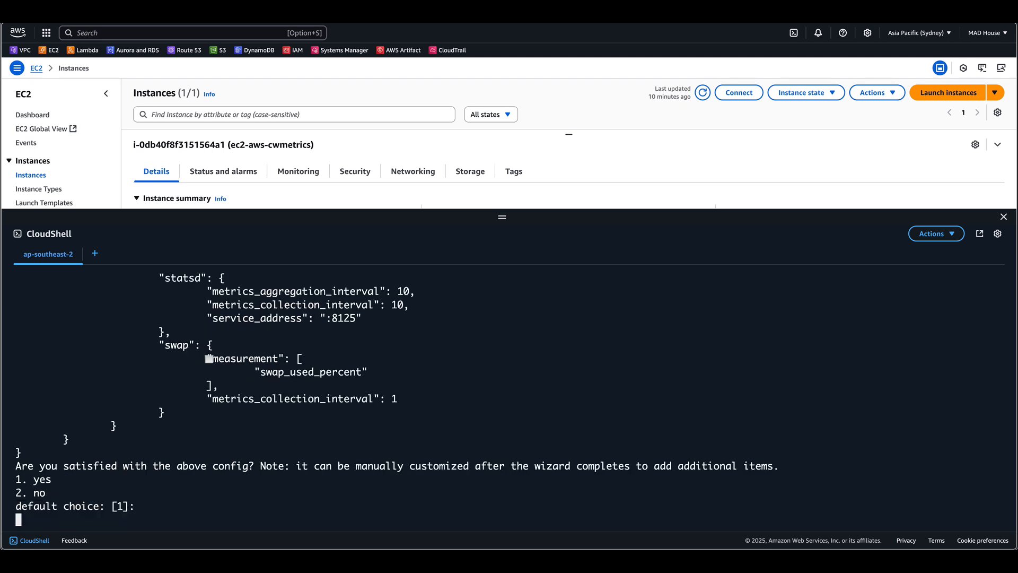
# - Review the generated agent configuration from start to end and accept it as satisfactory
pyautogui.scroll(6, 210, 361)
pyautogui.scroll(10, 210, 358)
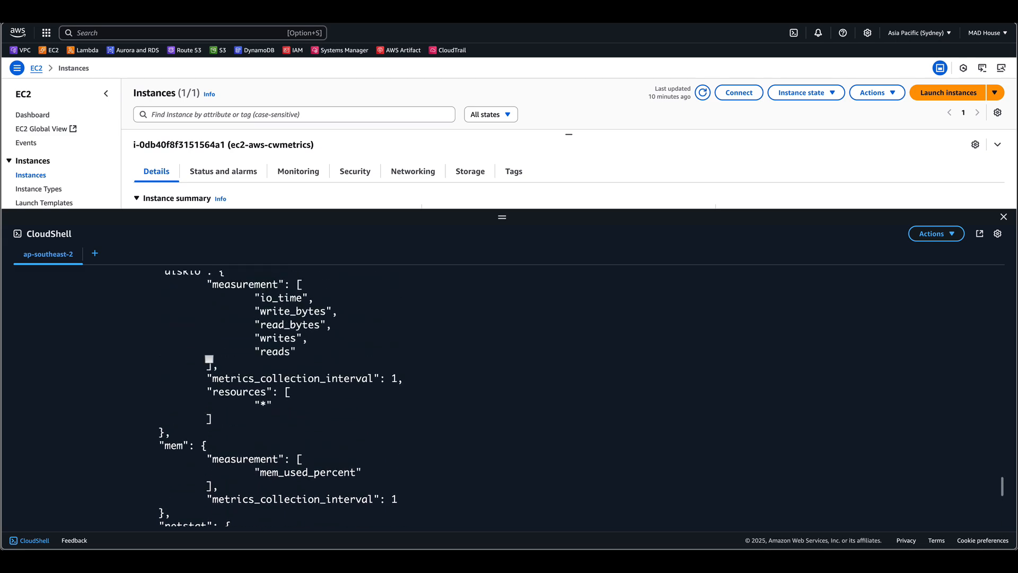
pyautogui.scroll(8, 209, 359)
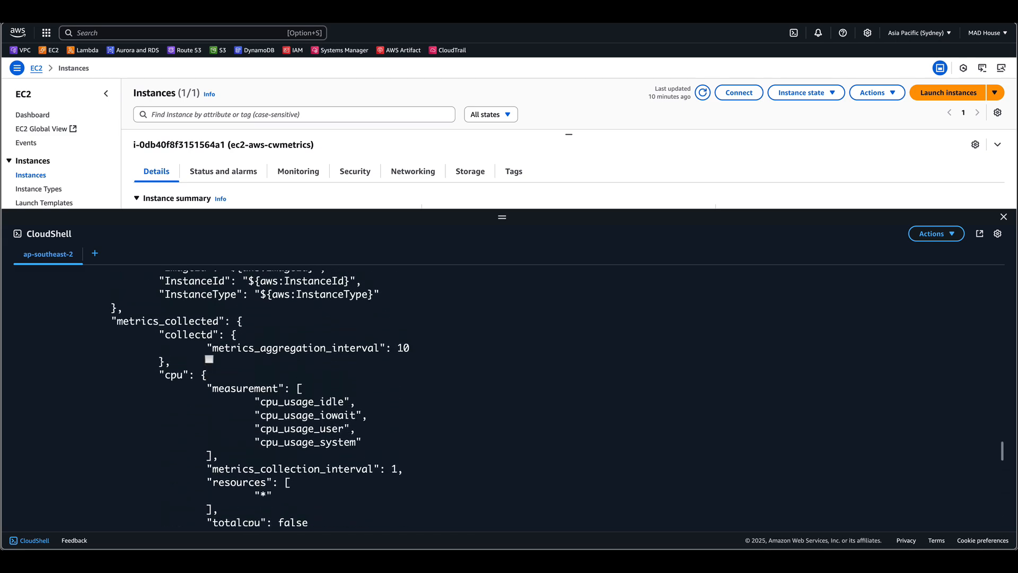
pyautogui.scroll(3, 209, 359)
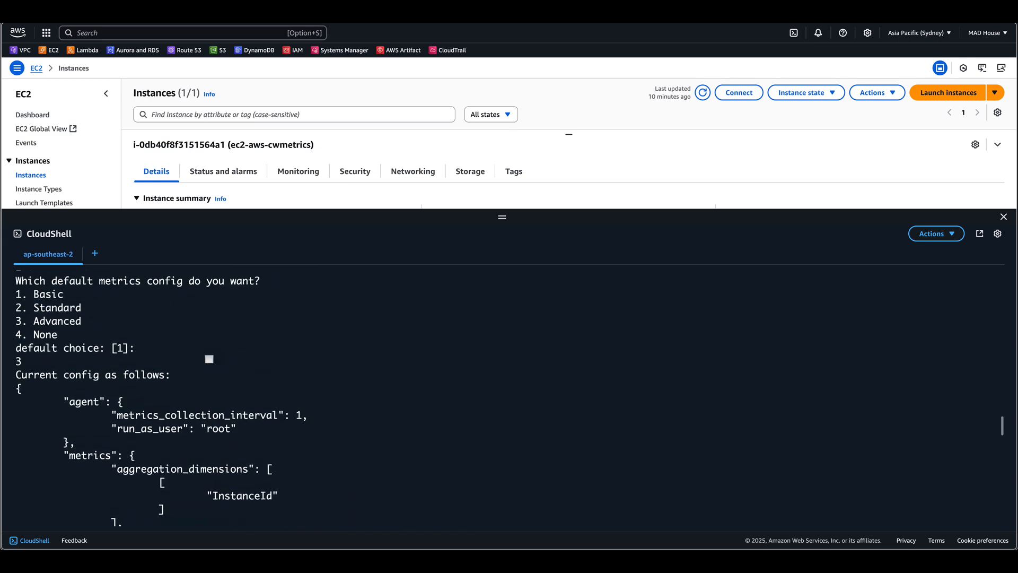
pyautogui.scroll(-20, 209, 359)
pyautogui.scroll(-4, 209, 358)
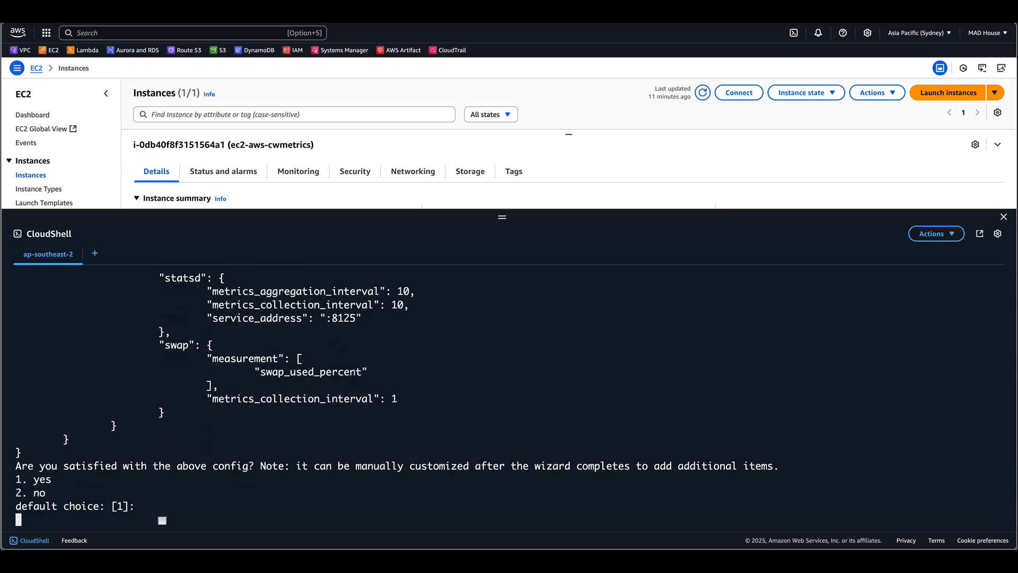
pyautogui.write('1')
pyautogui.press('Return')
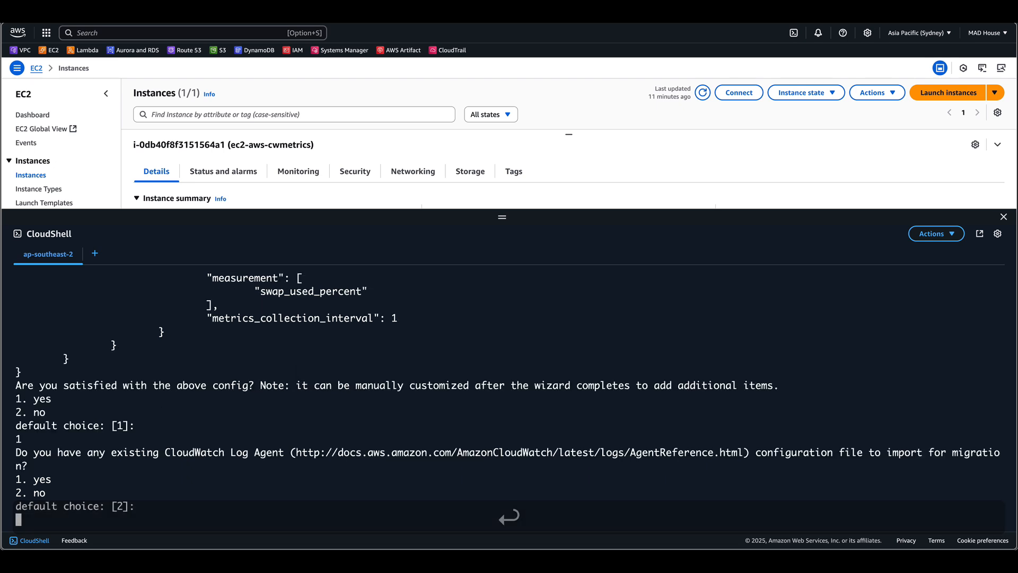
# - Answer no to importing an existing CloudWatch Log Agent configuration file for migration
pyautogui.write('n')
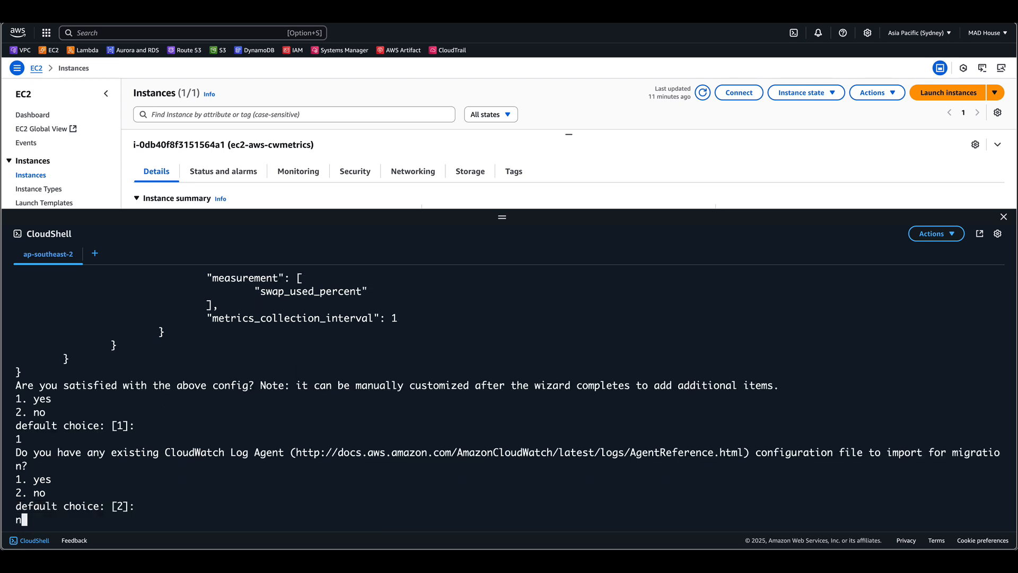
pyautogui.press('Return')
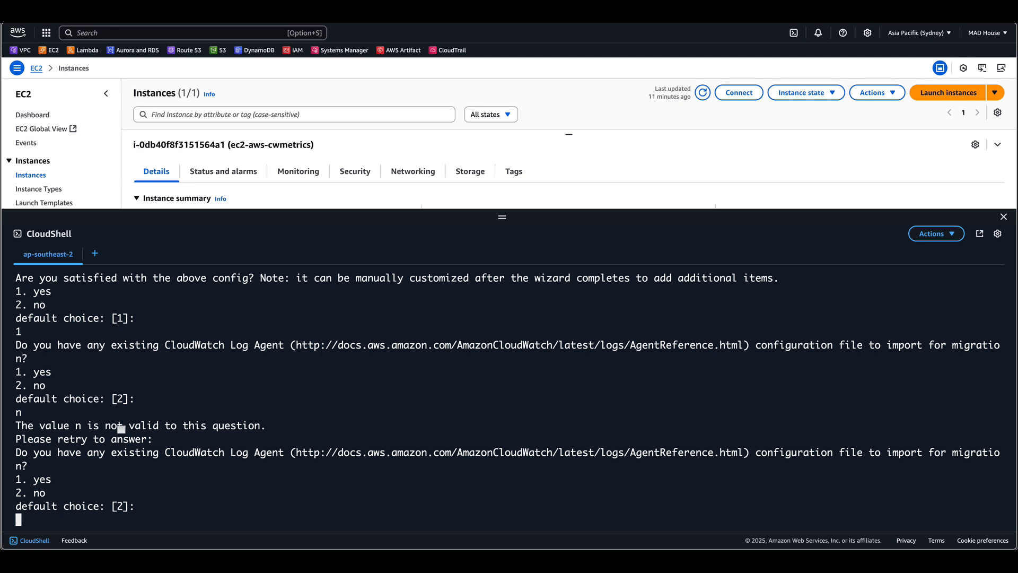
pyautogui.write('2')
pyautogui.press('Return')
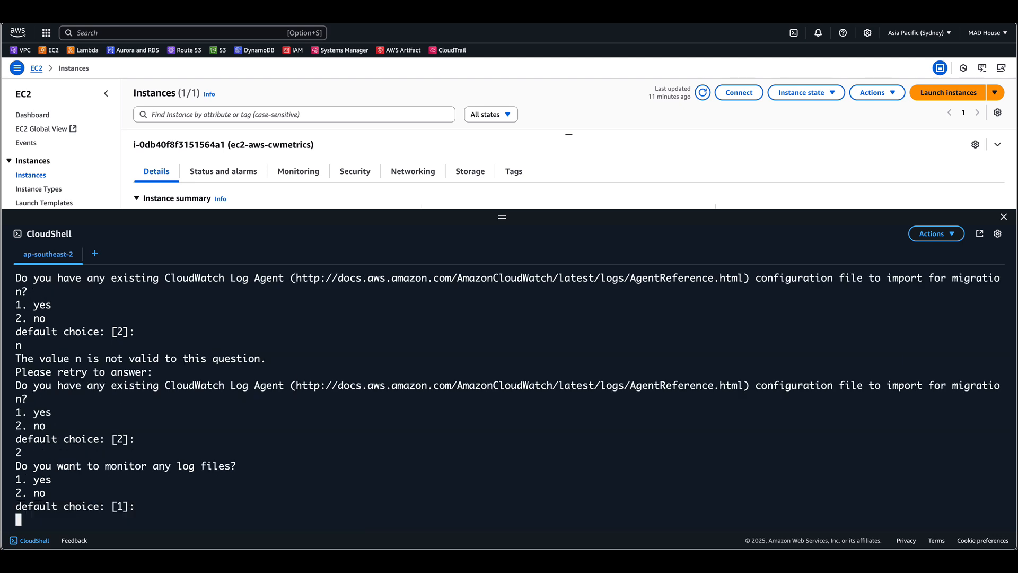
# - Choose to monitor log files and enter /var/log/httpd/access_log as the log file path
pyautogui.write('1')
pyautogui.press('Return')
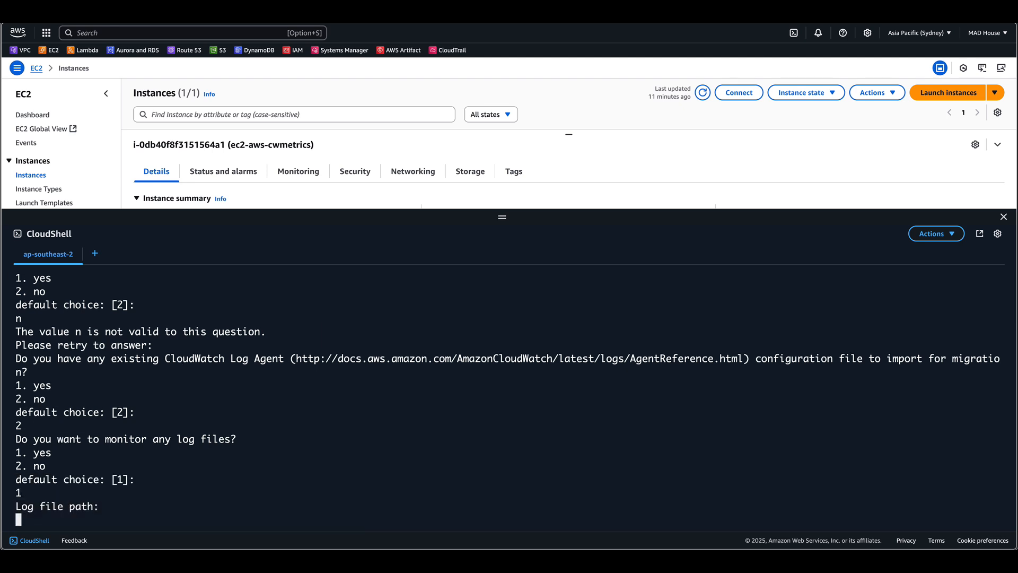
pyautogui.write('/var/log/httpd')
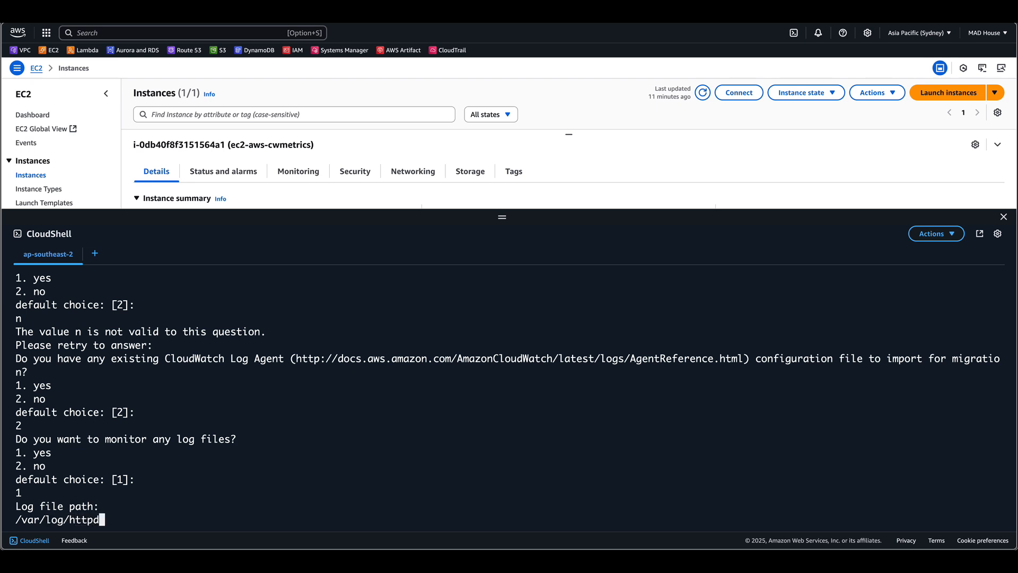
pyautogui.write('/access_lo')
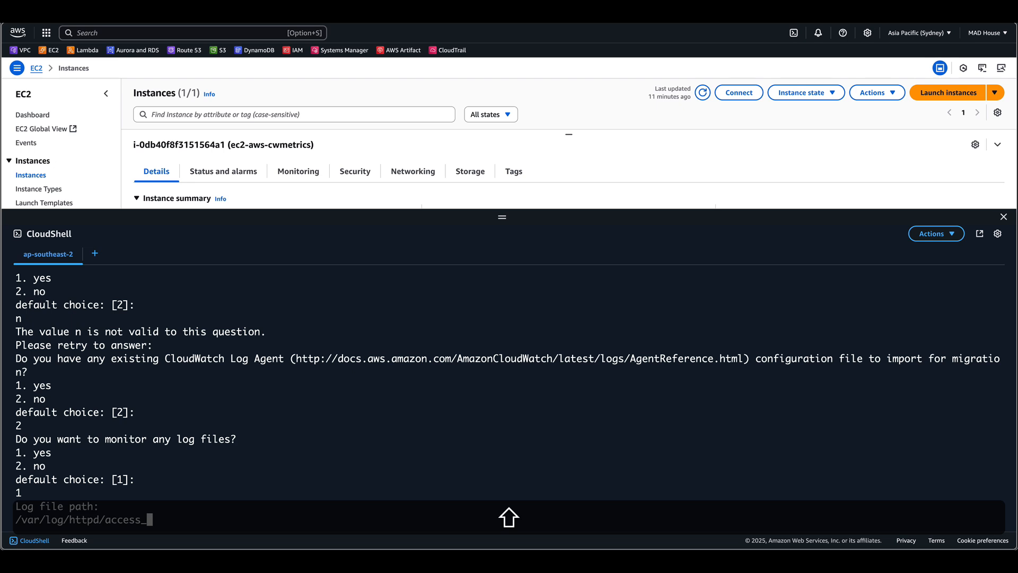
pyautogui.write('g')
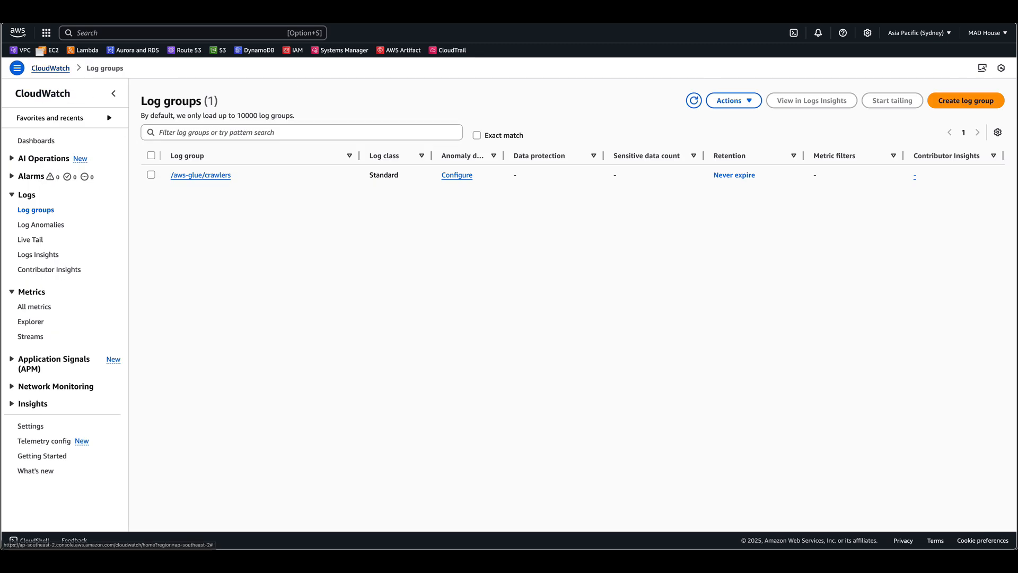
# - From the CloudWatch log groups page, go to the running EC2 instances and open the connection options for ec2-aws-cwmetrics
pyautogui.click(50, 51)
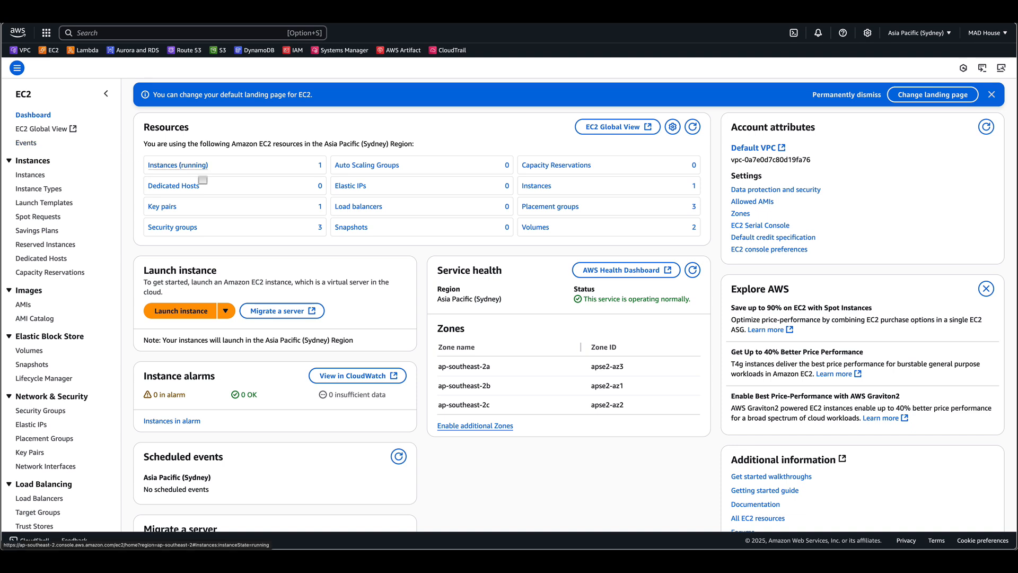
pyautogui.click(201, 169)
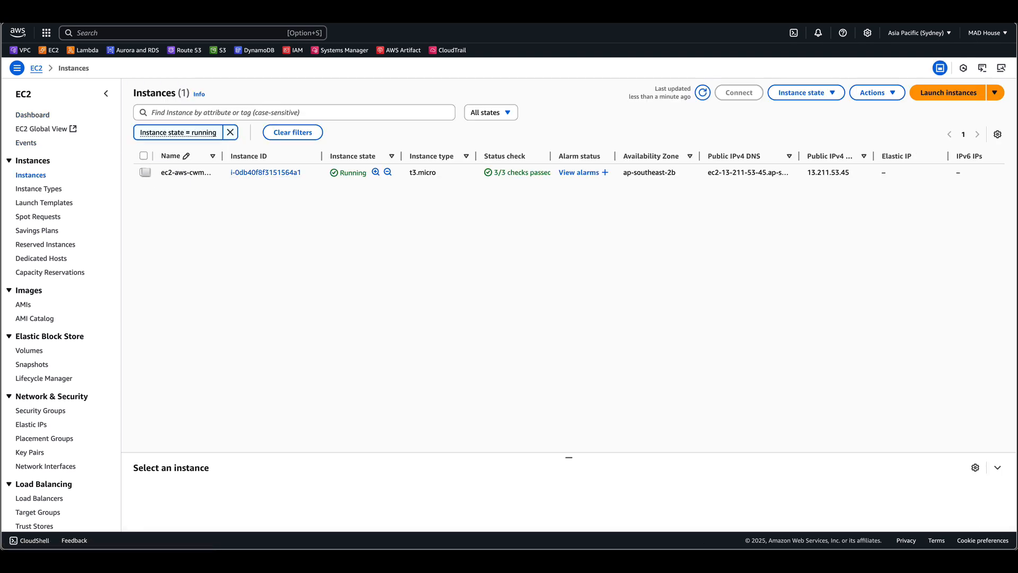
pyautogui.click(144, 172)
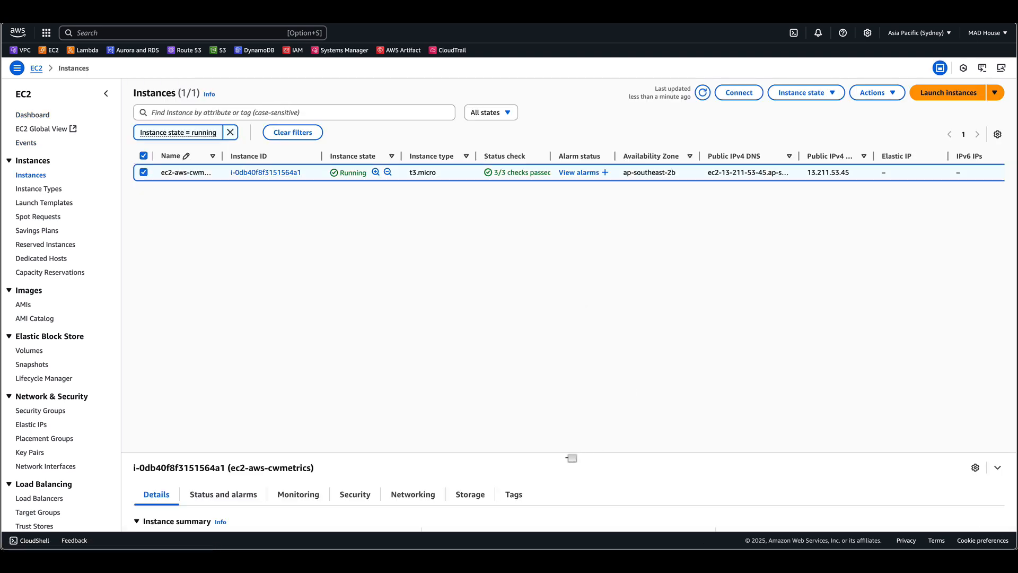
pyautogui.moveTo(572, 458); pyautogui.dragTo(605, 239)
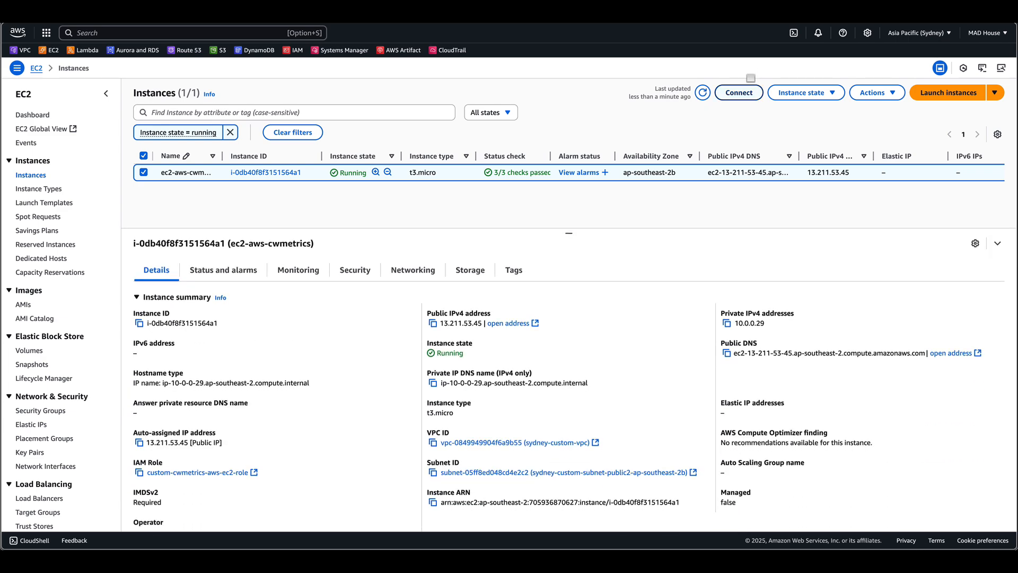
pyautogui.click(749, 92)
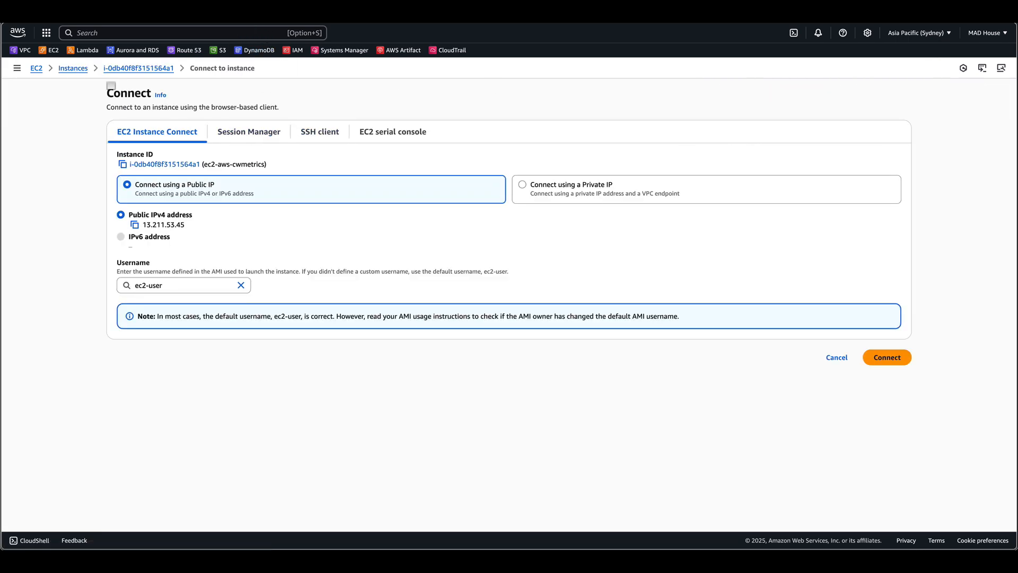
pyautogui.click(119, 71)
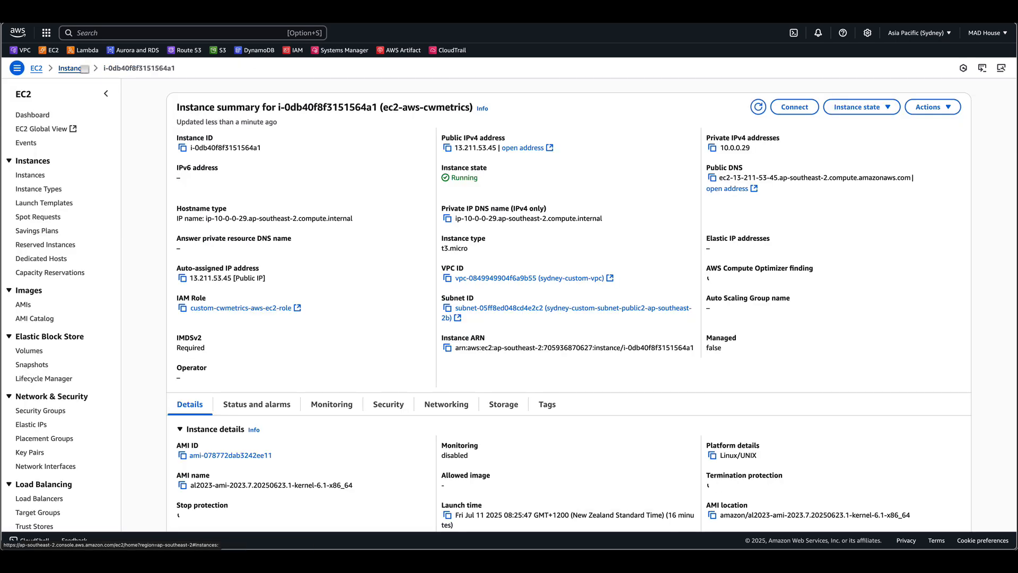
pyautogui.click(84, 69)
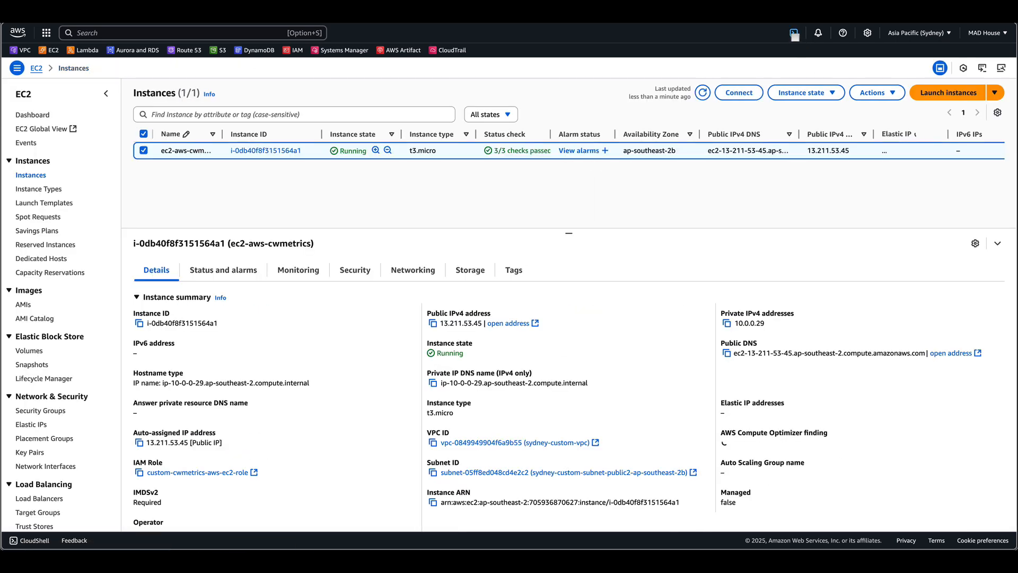
pyautogui.click(794, 34)
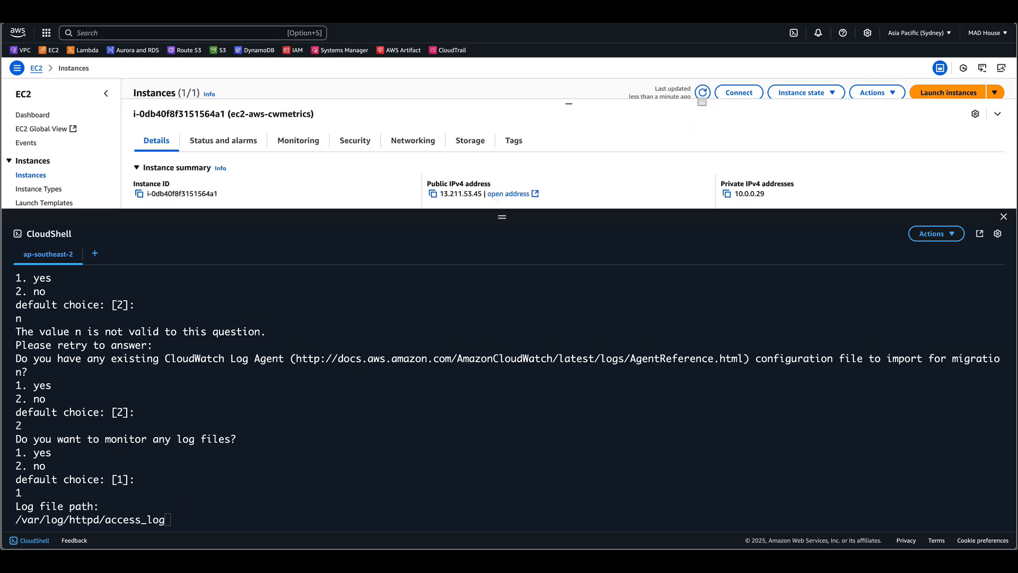
# - Connect to ec2-aws-cwmetrics through EC2 Instance Connect using its public IP and the username ec2-user, with CloudShell closed
pyautogui.click(735, 93)
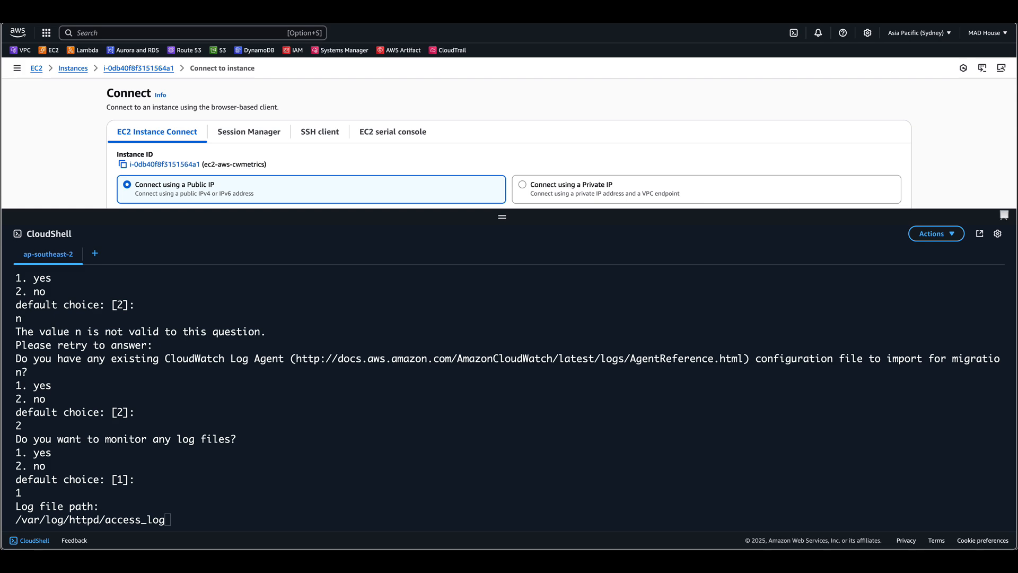
pyautogui.click(1005, 218)
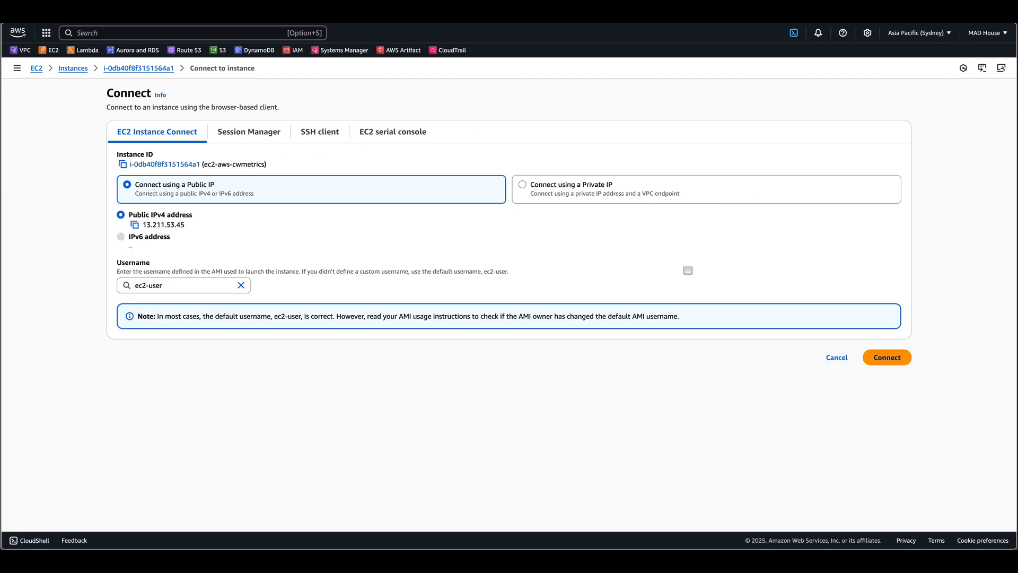
pyautogui.click(883, 353)
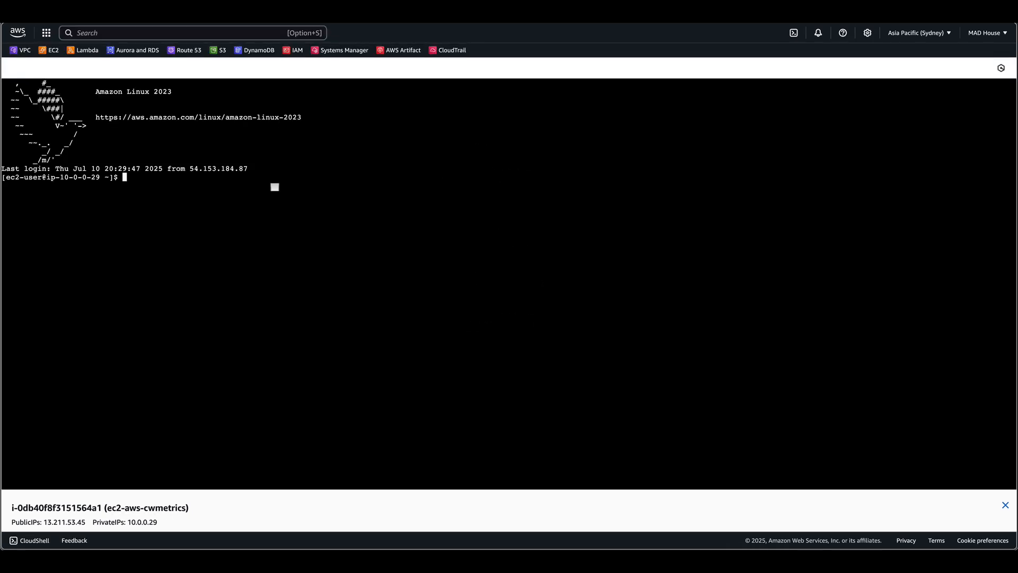
# - List the contents of /var/log/httpd in long format with sudo in the instance's terminal
pyautogui.write('ls')
pyautogui.press('BackSpace')
pyautogui.press('BackSpace')
pyautogui.press('BackSpace')
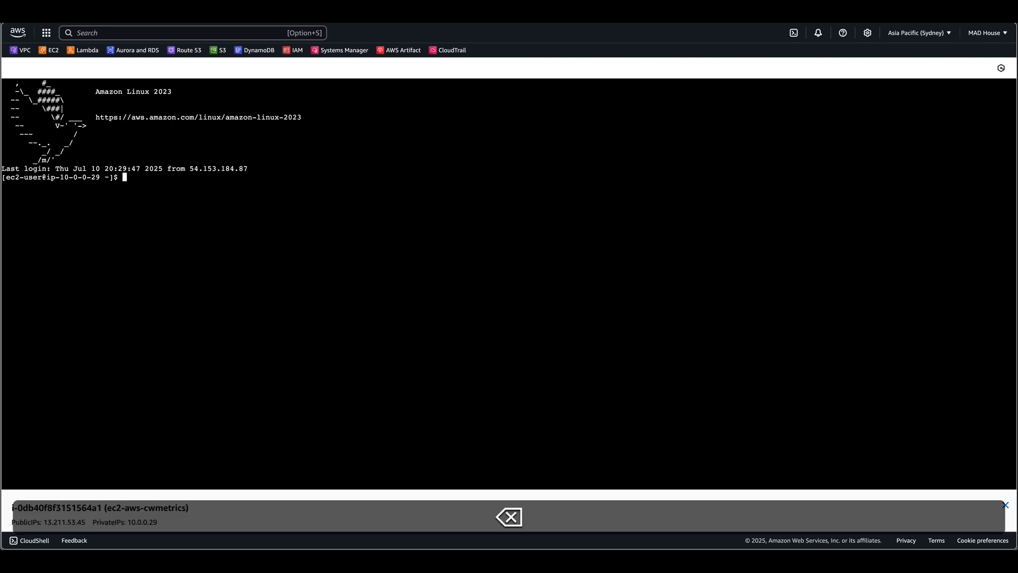
pyautogui.write('sudo')
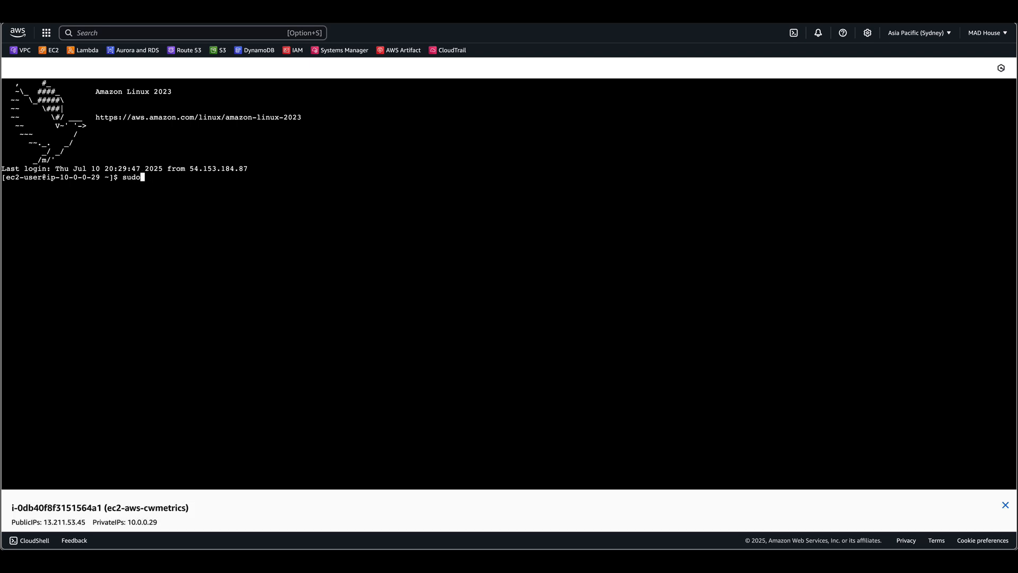
pyautogui.write(' ls -l /var/www')
pyautogui.press('BackSpace')
pyautogui.press('BackSpace')
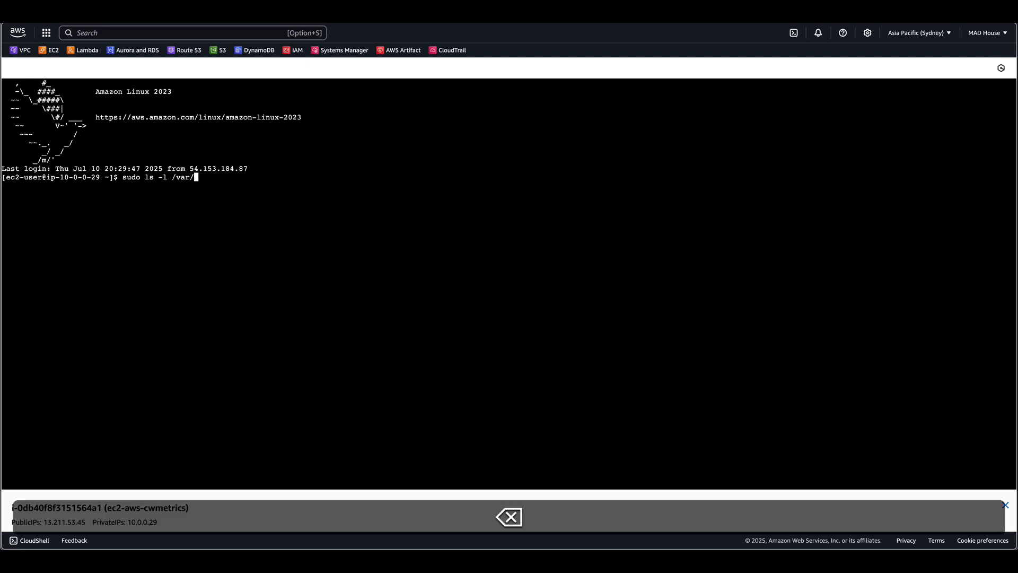
pyautogui.write('log/')
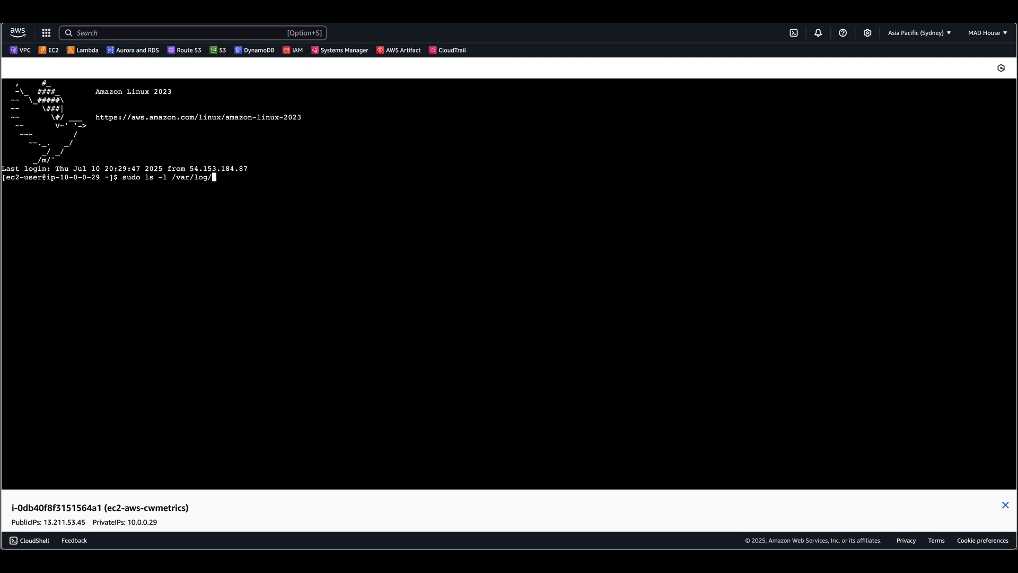
pyautogui.write('httpd')
pyautogui.press('Return')
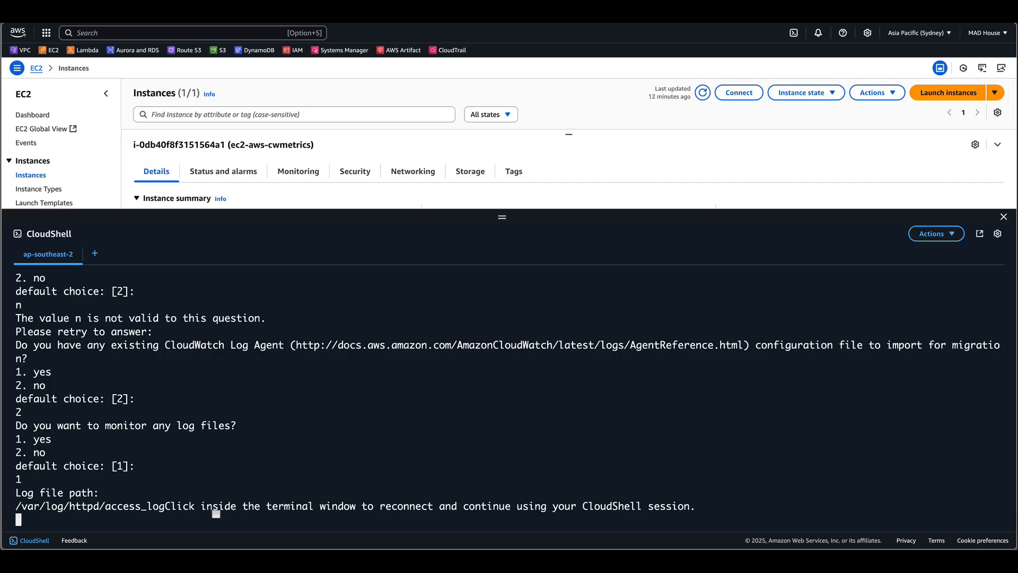
# - Reconnect the CloudShell session and submit the access_log path, accepting the default log group access_log, STANDARD class and {instance_id} stream name
pyautogui.click(212, 514)
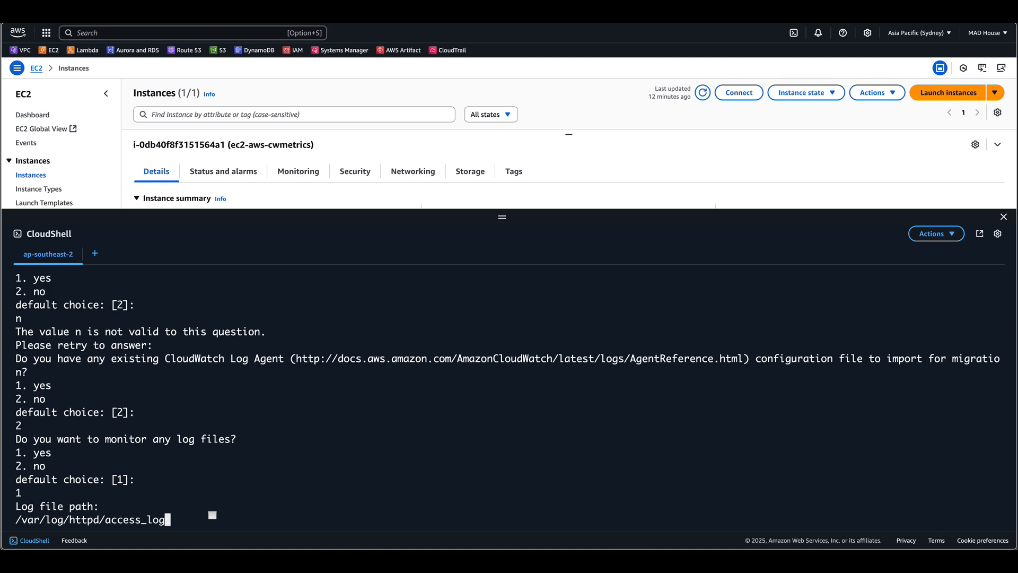
pyautogui.press('Return')
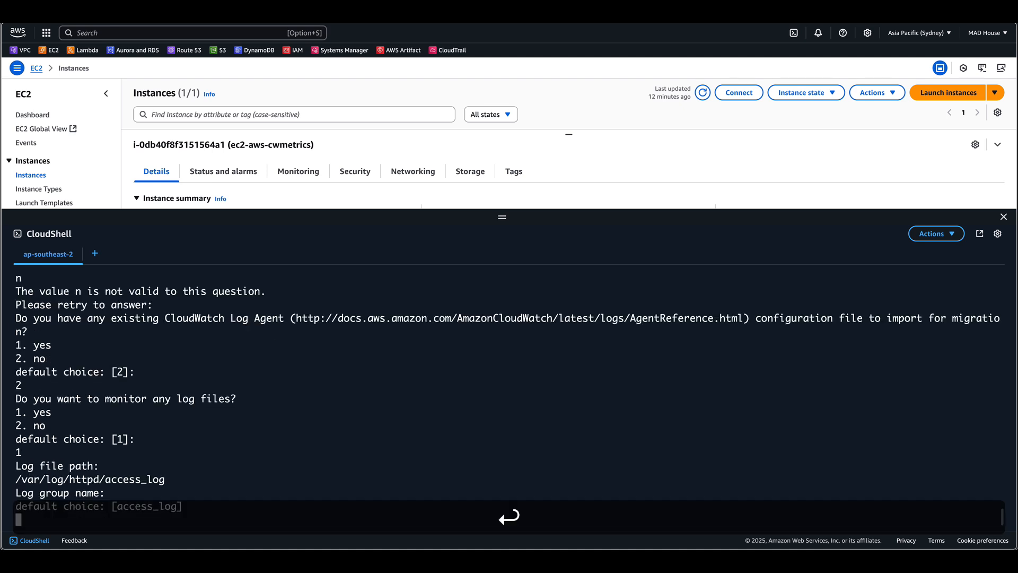
pyautogui.press('Return')
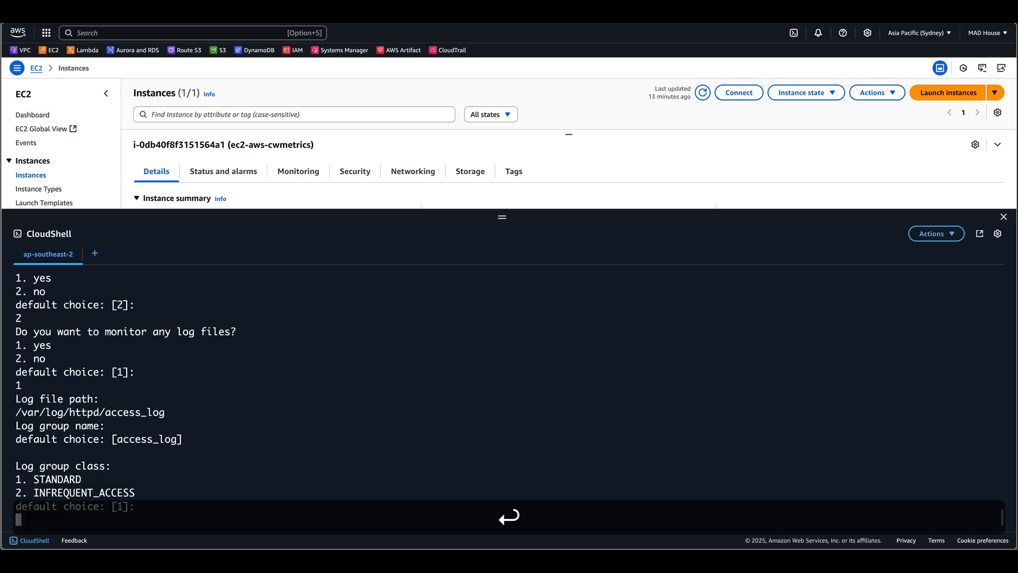
pyautogui.press('Return')
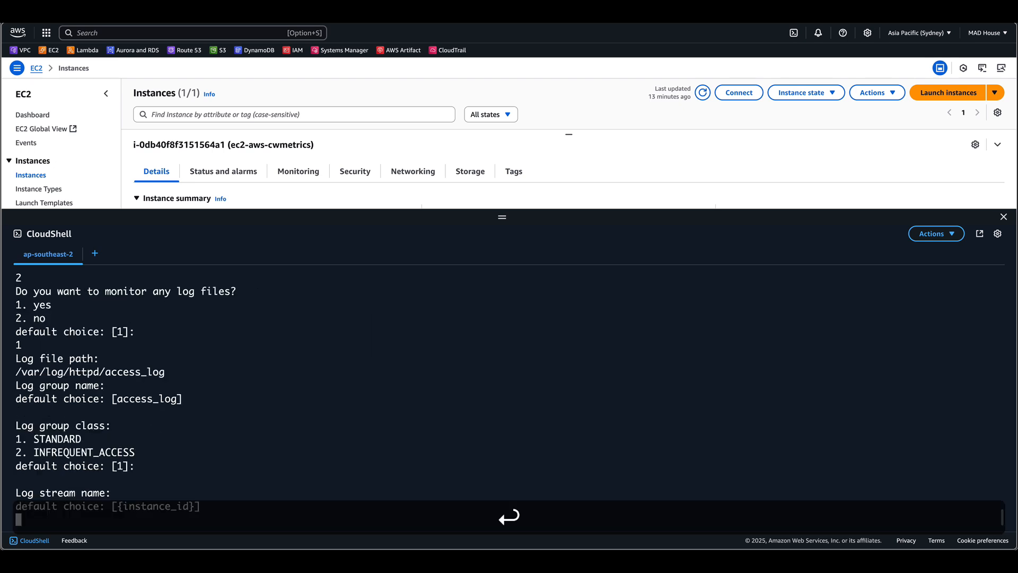
pyautogui.press('Return')
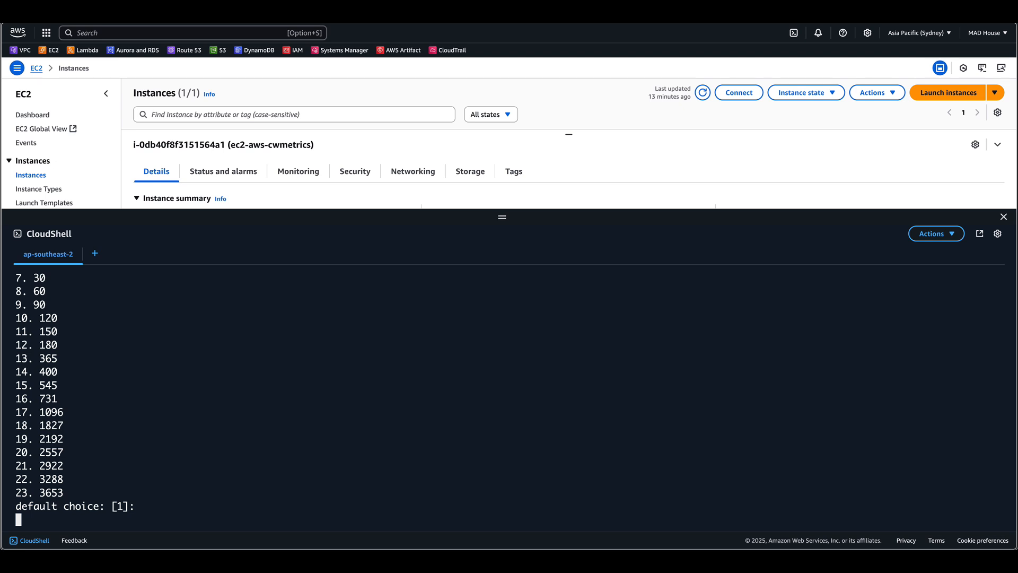
# - Review the log group retention options and set the access_log retention to 1 day with choice 2
pyautogui.scroll(5, 141, 448)
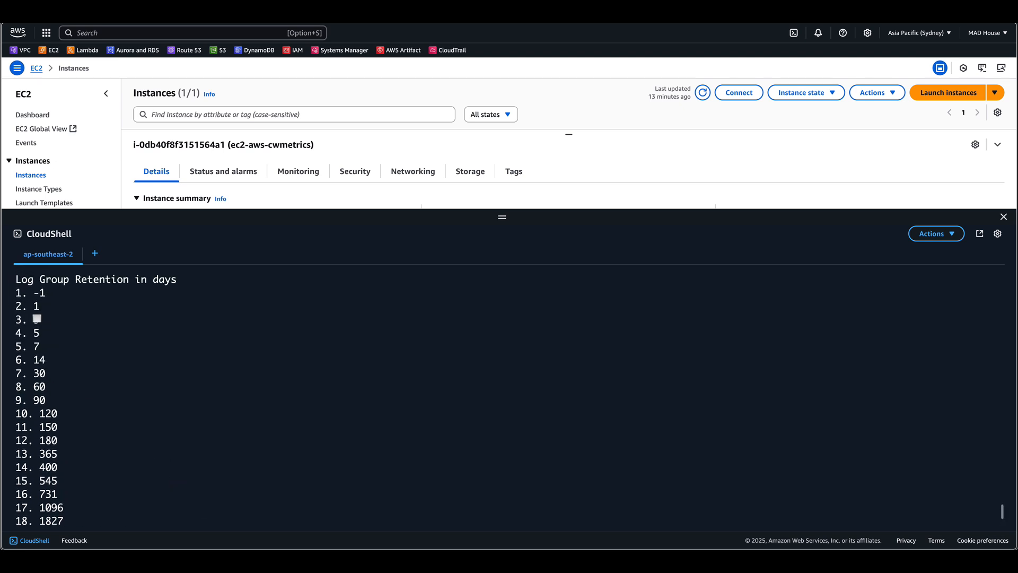
pyautogui.scroll(-5, 166, 425)
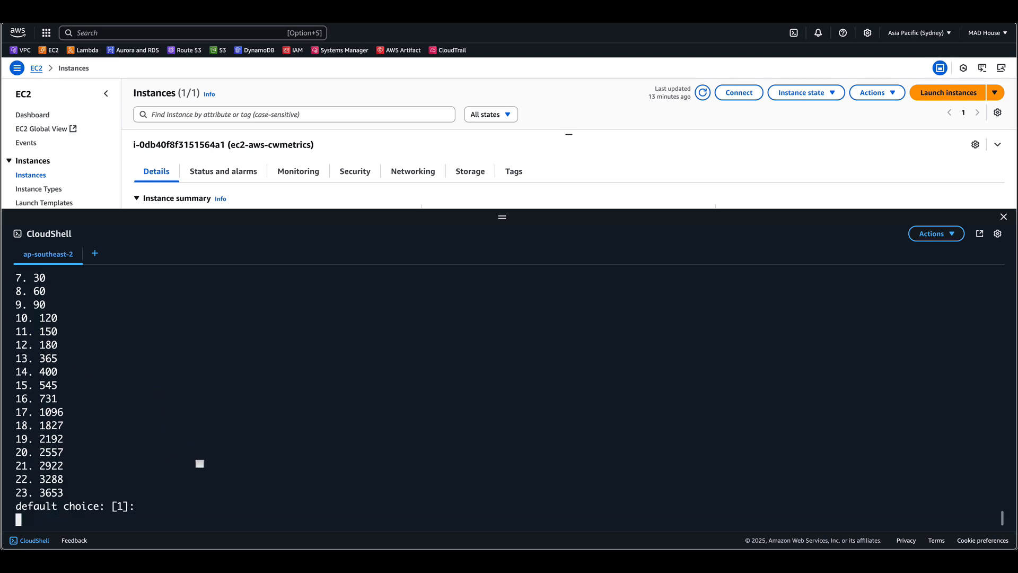
pyautogui.write('2')
pyautogui.press('Return')
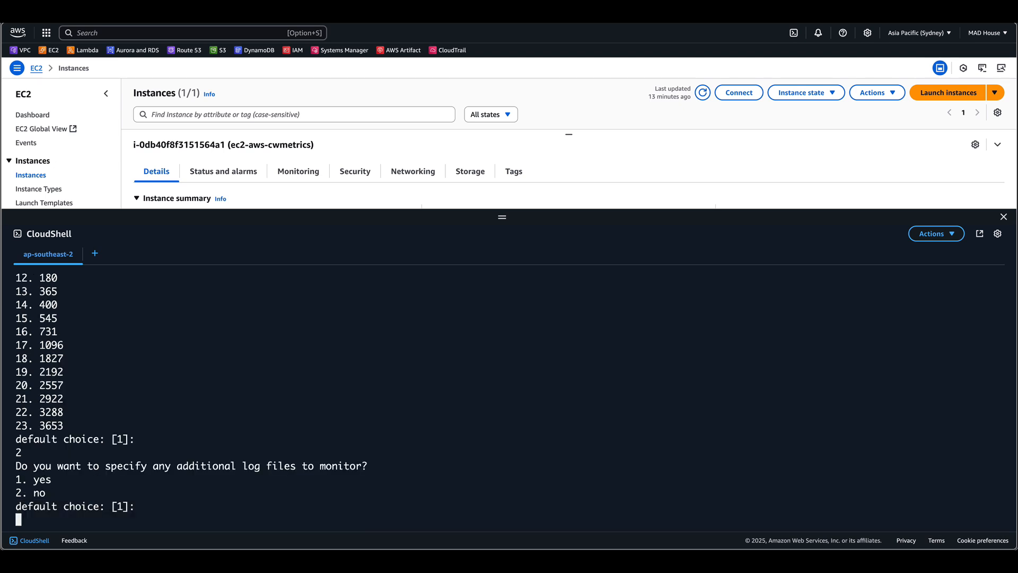
# - Choose to monitor an additional log file and enter /var/log/httpd/error_log as its path
pyautogui.write('1')
pyautogui.press('Return')
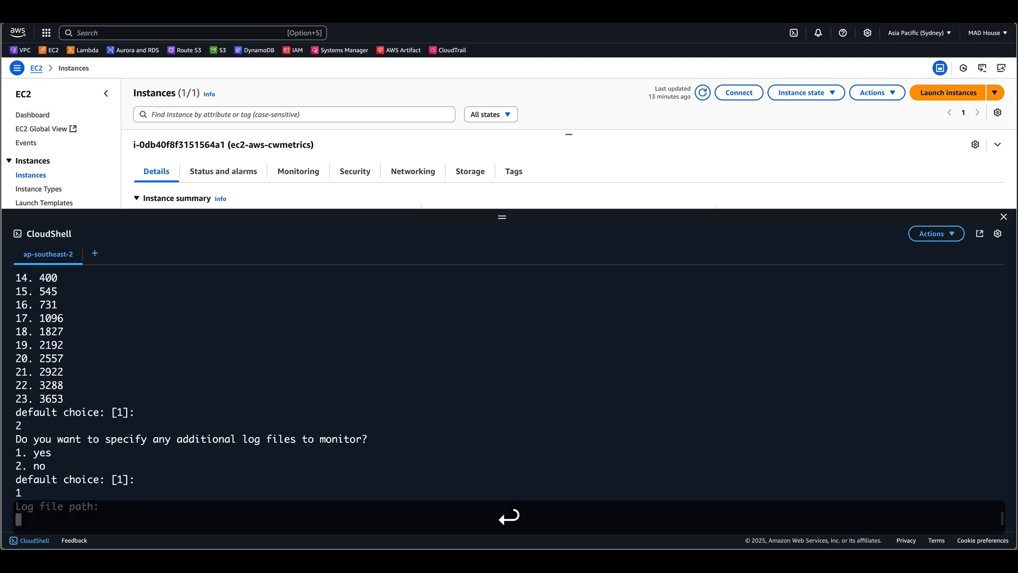
pyautogui.write('/var')
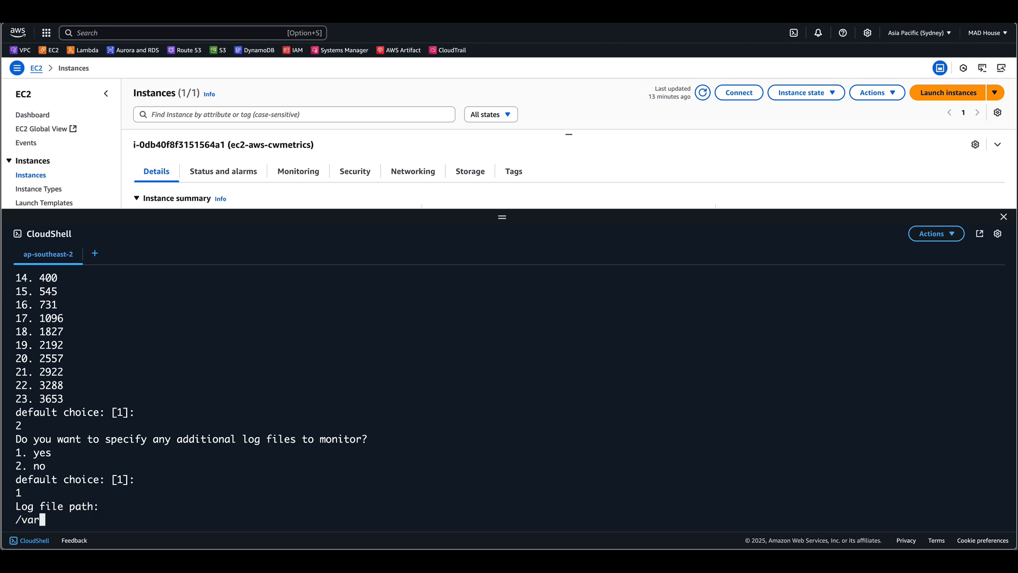
pyautogui.write('/log/httpd/error')
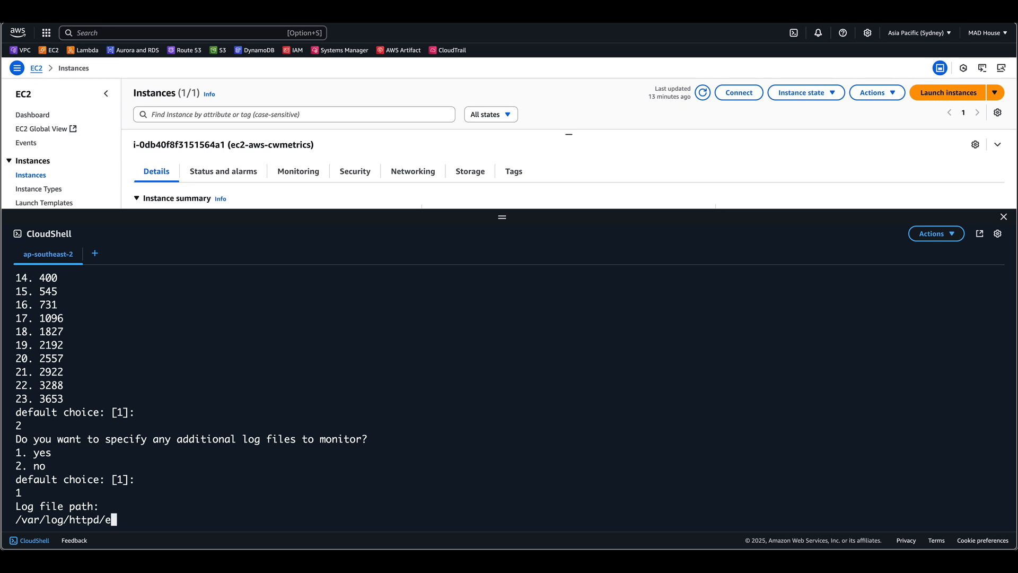
pyautogui.write('_log')
pyautogui.press('Return')
# - Accept the default log group error_log, STANDARD class and {instance_id} stream name, and set its retention to 1 day with choice 2
pyautogui.press('Return')
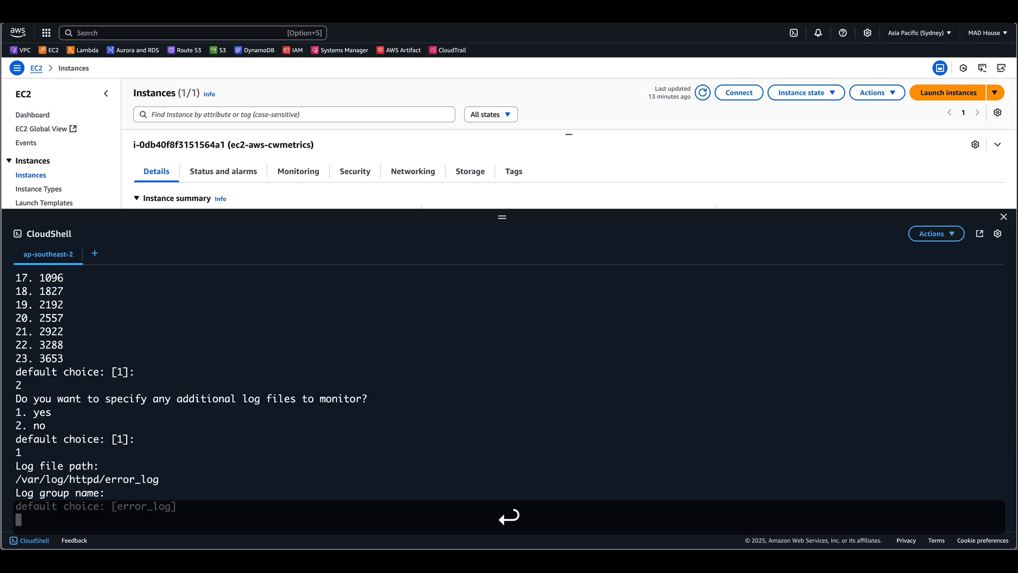
pyautogui.press('Return')
pyautogui.press('Return')
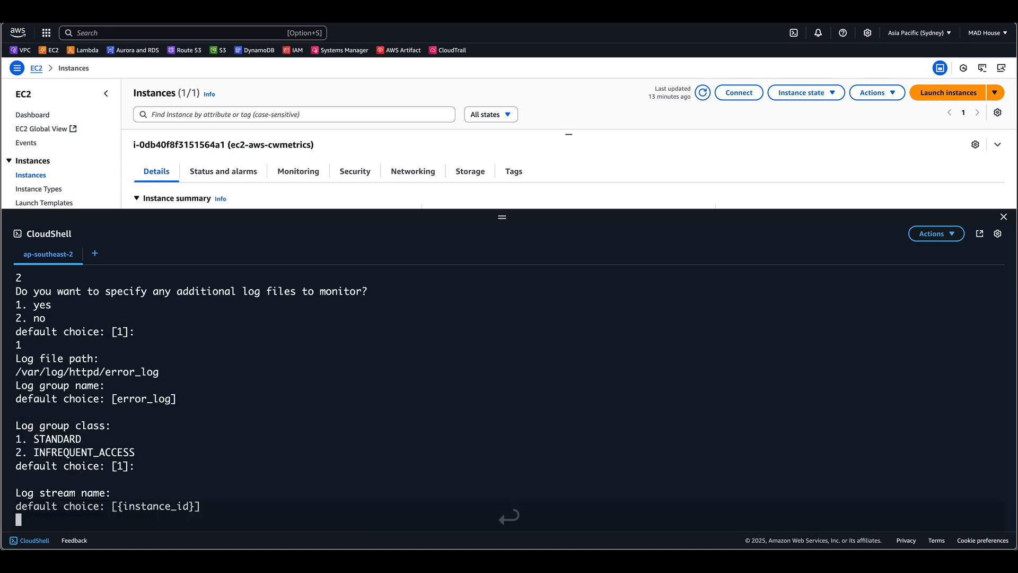
pyautogui.write('2')
pyautogui.press('Return')
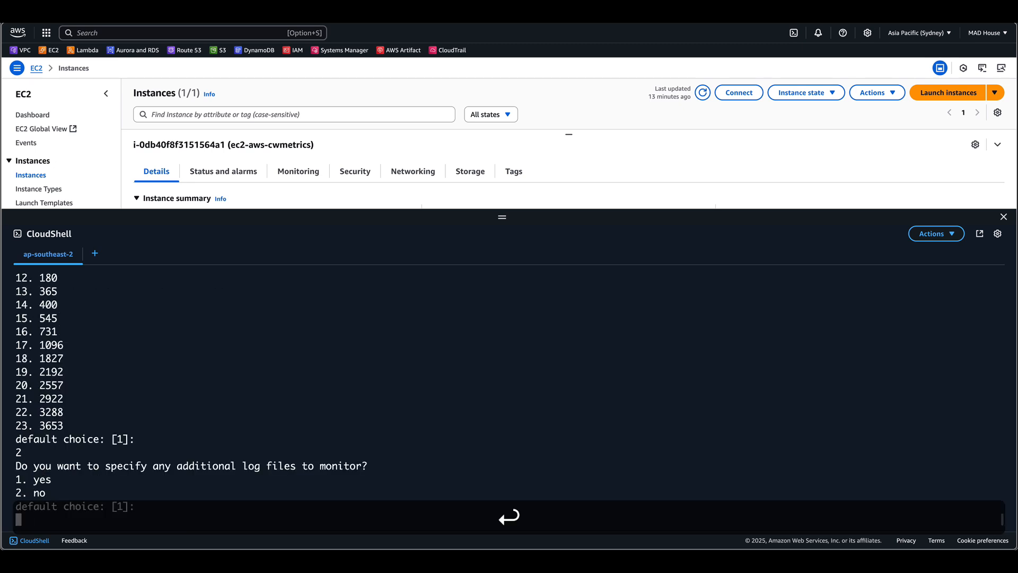
# - Decline further log files and decline X-ray trace retrieval in the CloudWatch agent wizard
pyautogui.write('2')
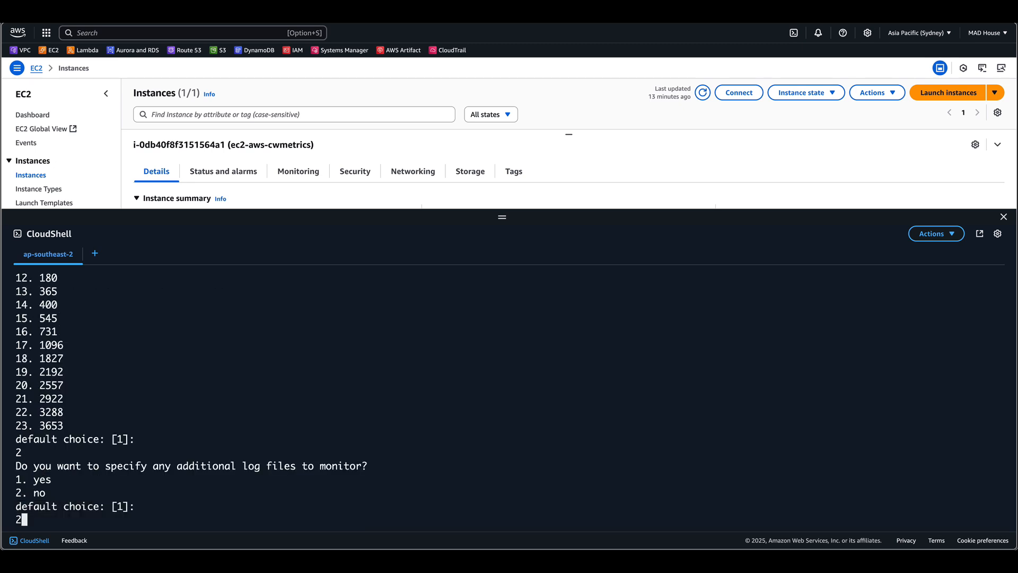
pyautogui.press('Return')
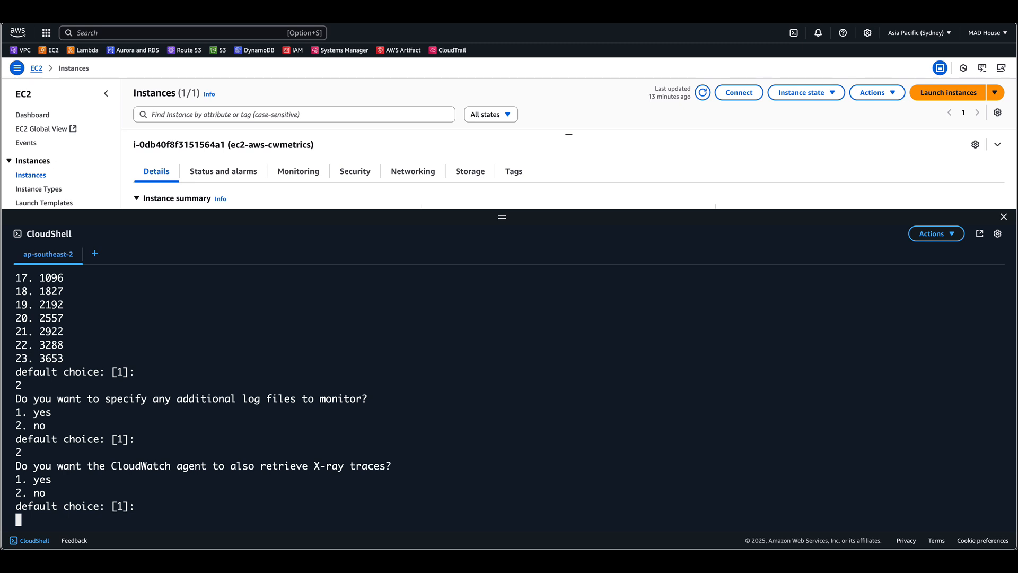
pyautogui.write('2')
pyautogui.press('Return')
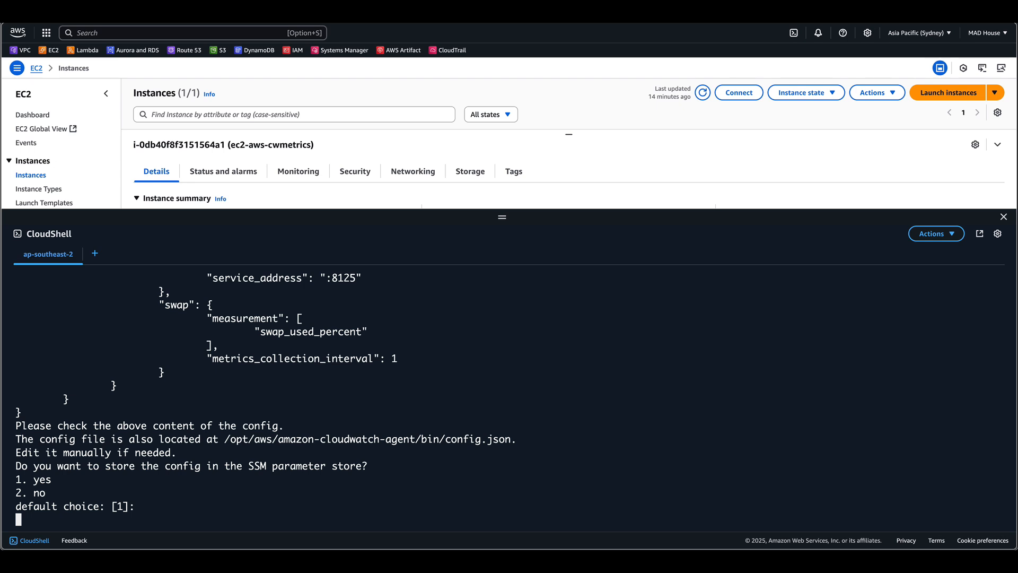
# - Store the agent config in the SSM parameter store as AmazonCloudWatch-linux in ap-southeast-2, using the default SDK credential
pyautogui.write('1')
pyautogui.press('Return')
pyautogui.press('Return')
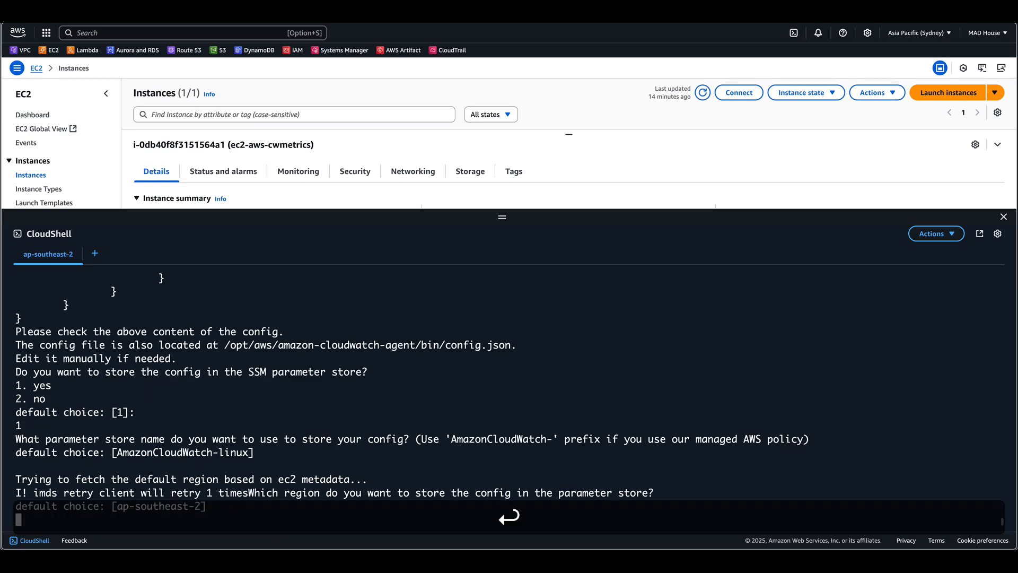
pyautogui.press('Return')
pyautogui.press('Return')
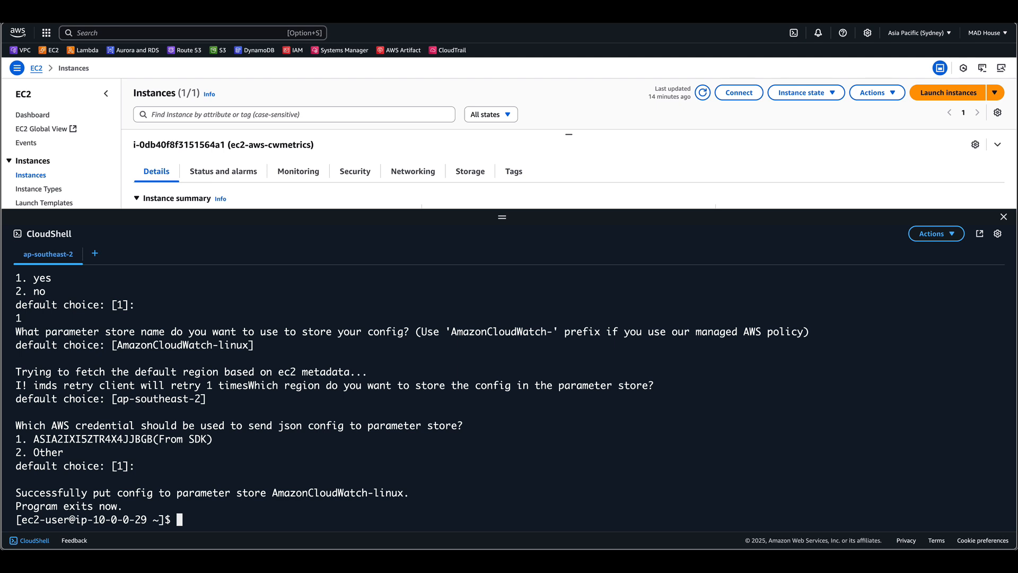
# - Clear the terminal and create the directory /usr/share/collectd with sudo mkdir -p
pyautogui.write('clear')
pyautogui.press('Return')
pyautogui.write('sud')
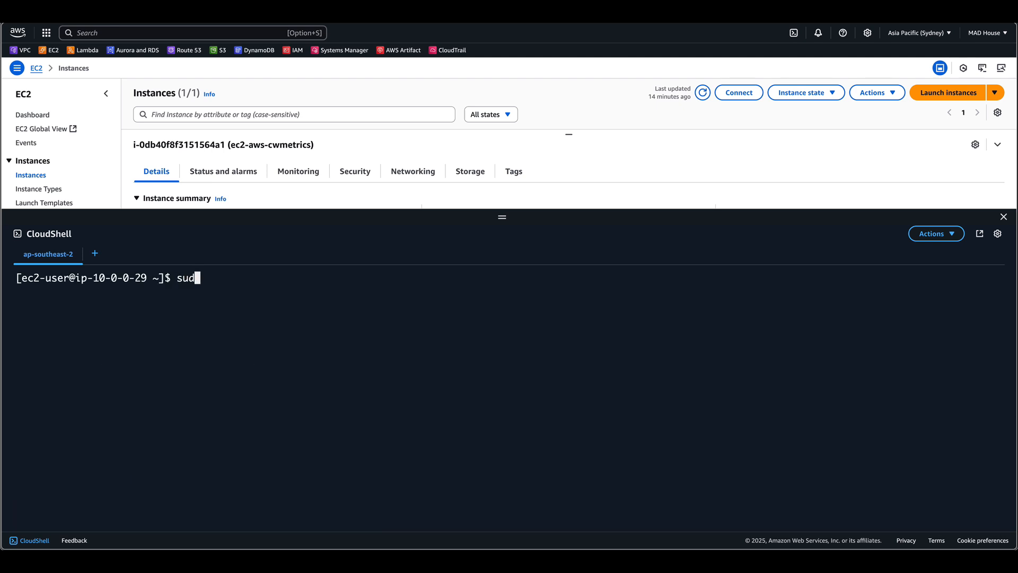
pyautogui.write('o mkdir -p /usr/share/colle')
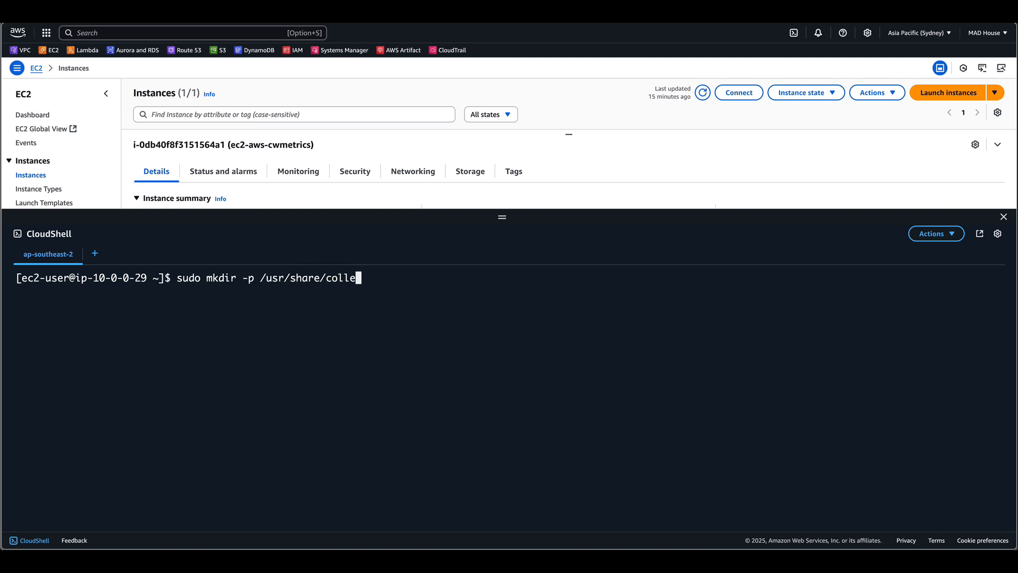
pyautogui.write('ctd')
pyautogui.press('Return')
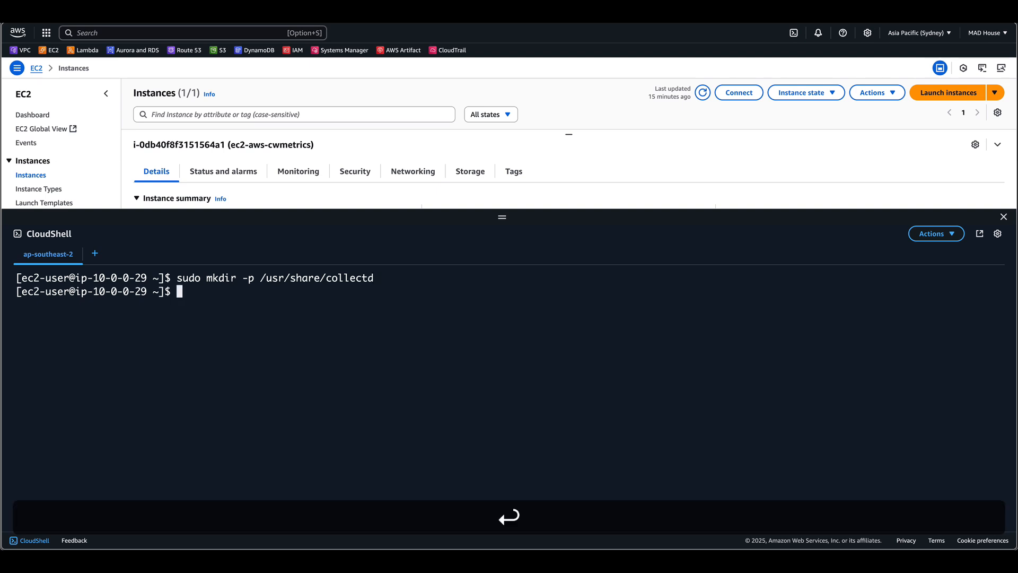
# - Create the empty file /usr/share/collectd/types.db with sudo touch, reusing the previous command
pyautogui.press('Up')
pyautogui.press('Home')
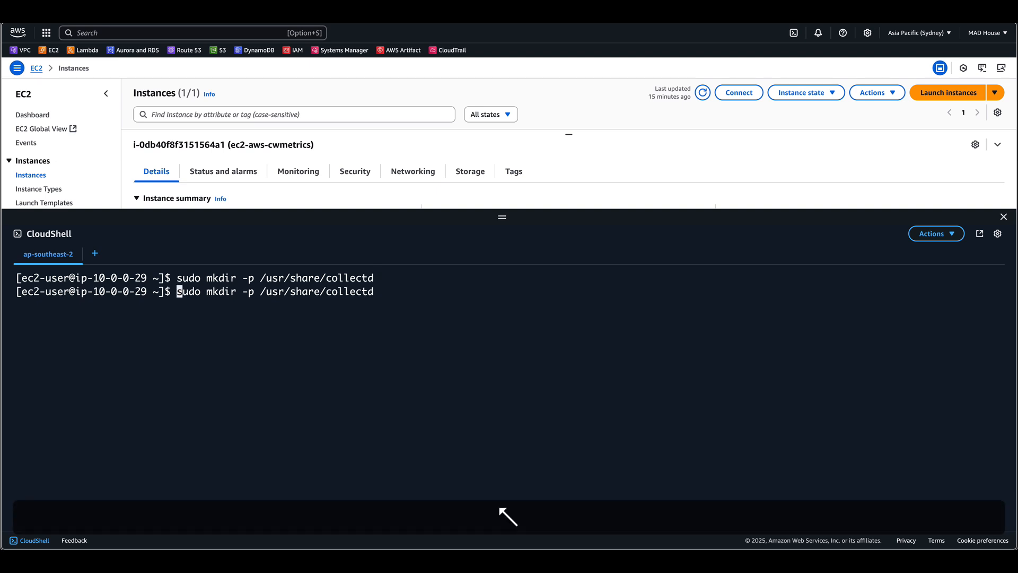
pyautogui.press('Right')
pyautogui.press('Right')
pyautogui.press('Right')
pyautogui.press('Right')
pyautogui.press('Right')
pyautogui.press('Delete')
pyautogui.press('Delete')
pyautogui.press('Delete')
pyautogui.press('Delete')
pyautogui.press('Delete')
pyautogui.press('Delete')
pyautogui.press('Delete')
pyautogui.press('Delete')
pyautogui.press('Delete')
pyautogui.press('Delete')
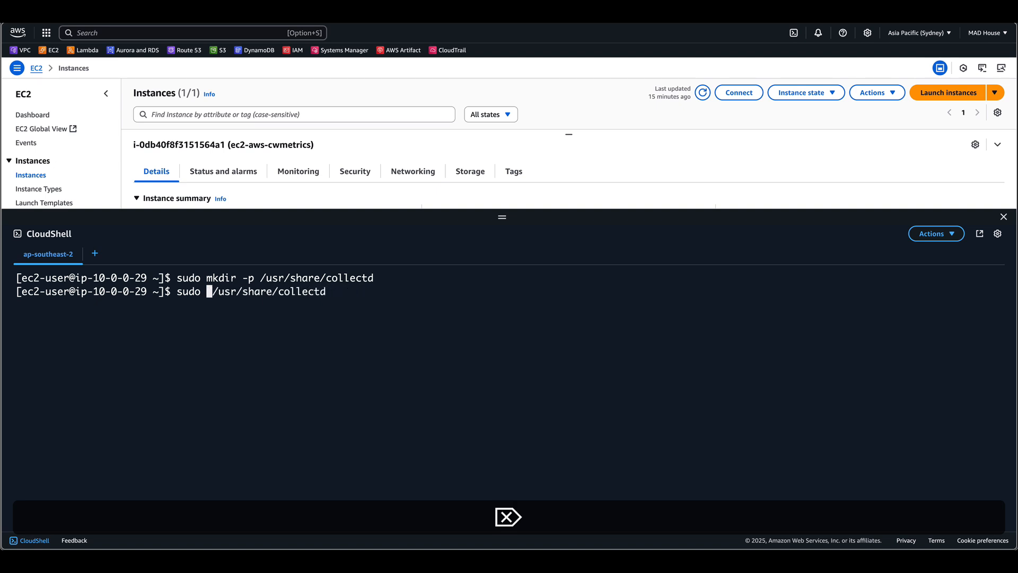
pyautogui.write('touch')
pyautogui.press('End')
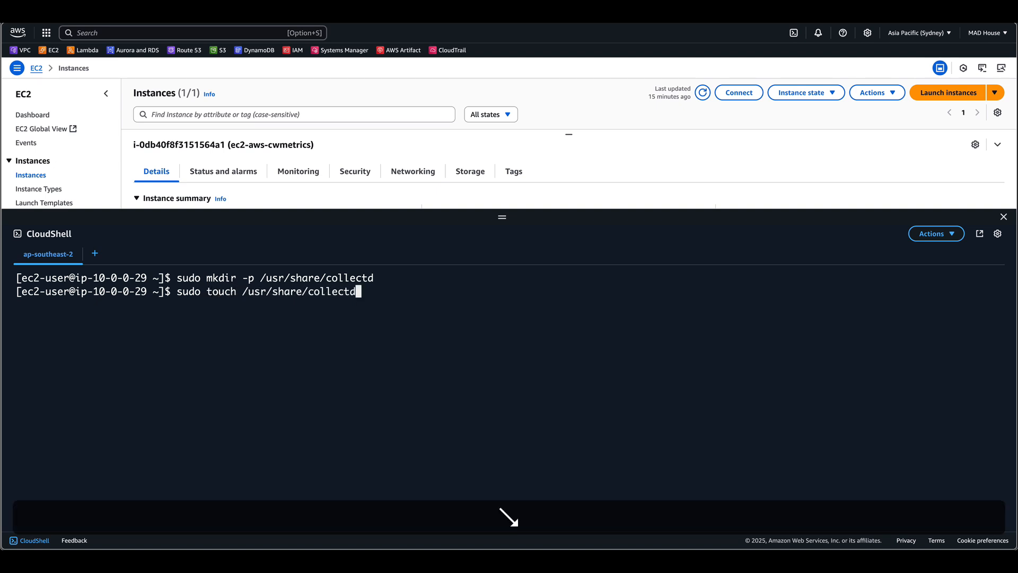
pyautogui.write('/')
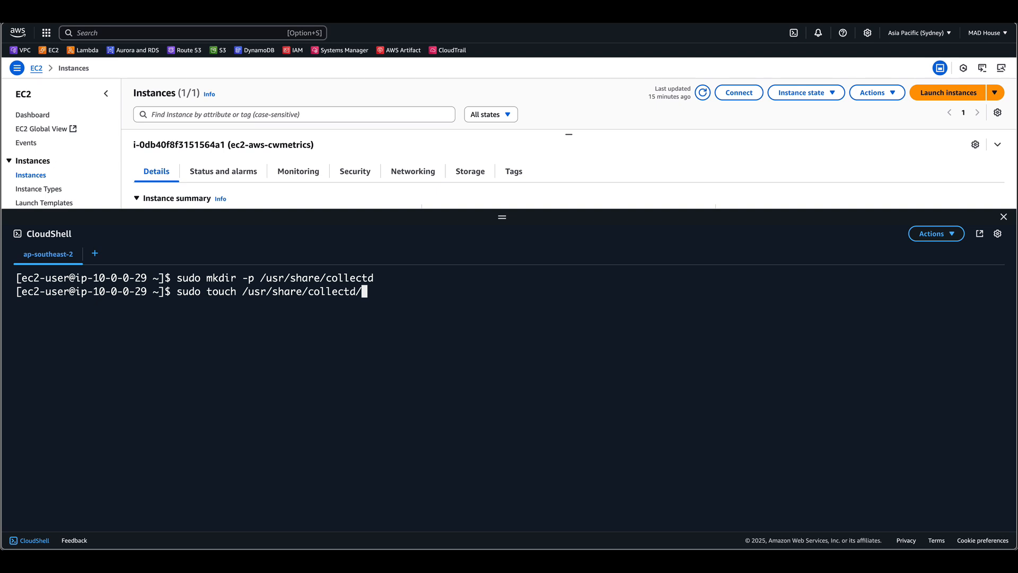
pyautogui.write('types.db')
pyautogui.press('Return')
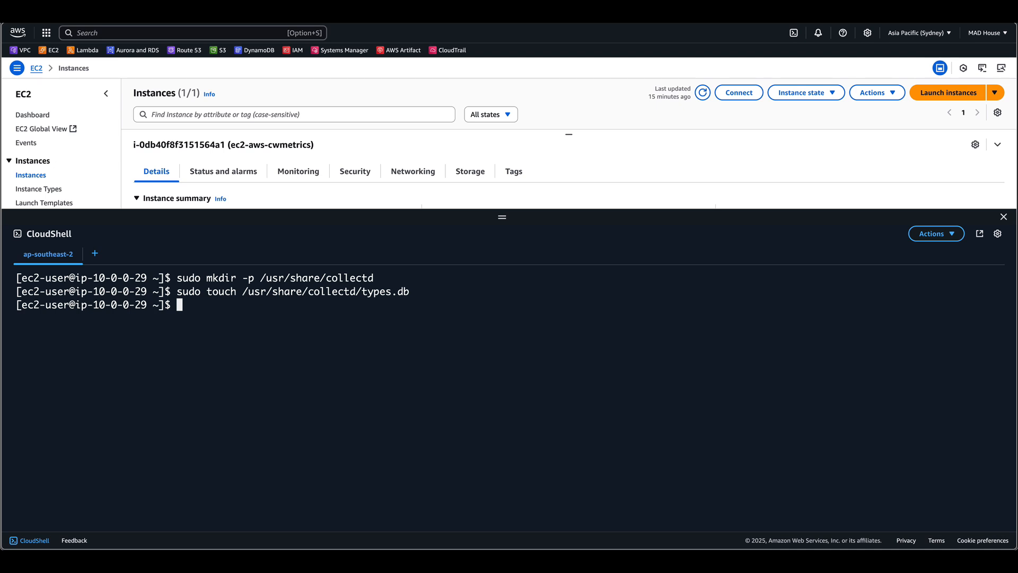
pyautogui.write('ls')
pyautogui.press('BackSpace')
pyautogui.press('BackSpace')
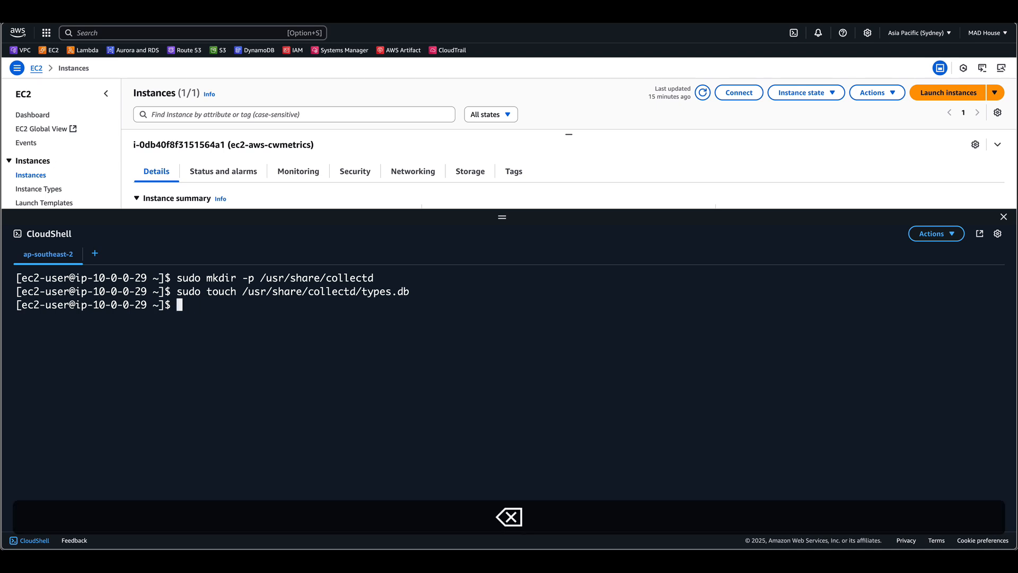
pyautogui.write('sud')
pyautogui.press('BackSpace')
pyautogui.press('BackSpace')
pyautogui.press('BackSpace')
# - List the details of /opt/aws/amazon-cloudwatch-agent/bin/amazon-cloudwatch-agent-config-wizard with ls -l
pyautogui.write('ls -l ')
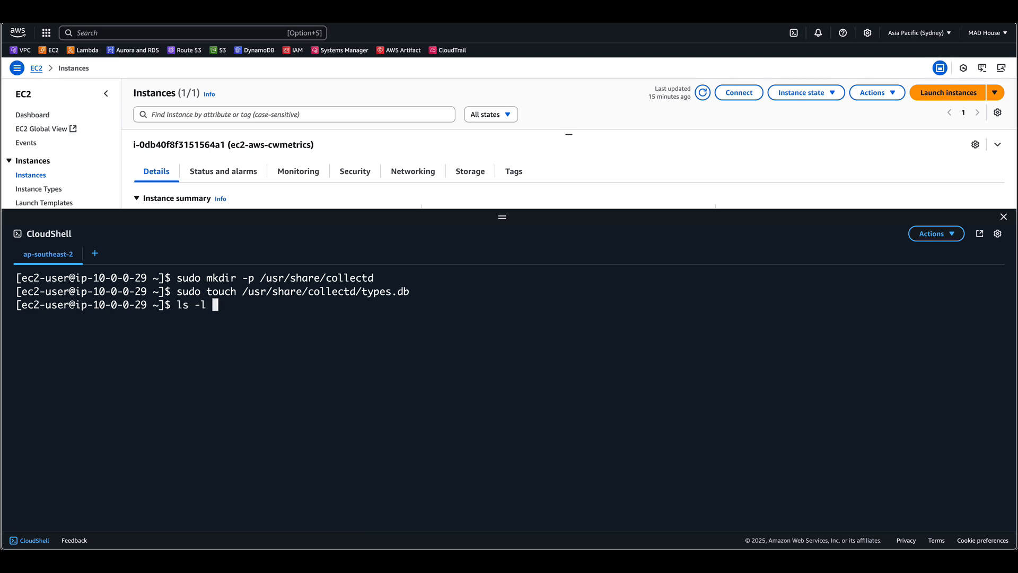
pyautogui.write('/var')
pyautogui.press('BackSpace')
pyautogui.press('BackSpace')
pyautogui.press('BackSpace')
pyautogui.press('BackSpace')
pyautogui.write('/op')
pyautogui.press('Tab')
pyautogui.write('am')
pyautogui.press('Tab')
pyautogui.press('BackSpace')
pyautogui.press('Tab')
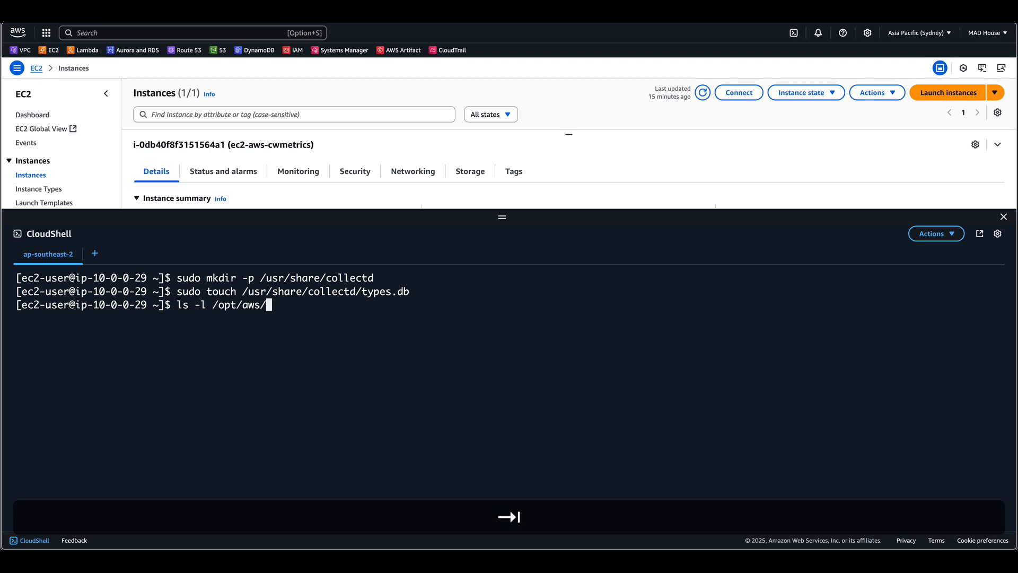
pyautogui.write('a')
pyautogui.press('Tab')
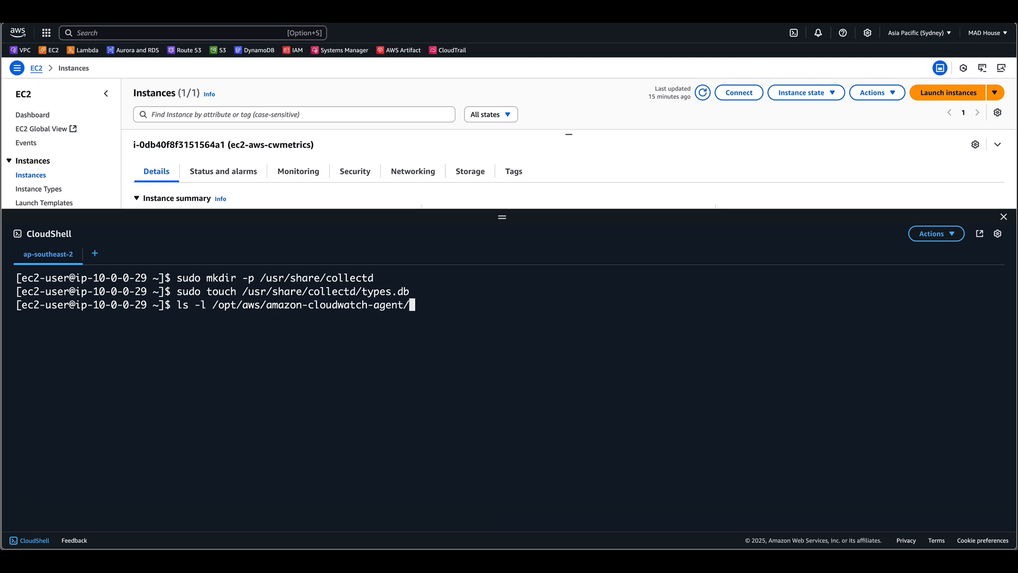
pyautogui.write('bi')
pyautogui.press('Tab')
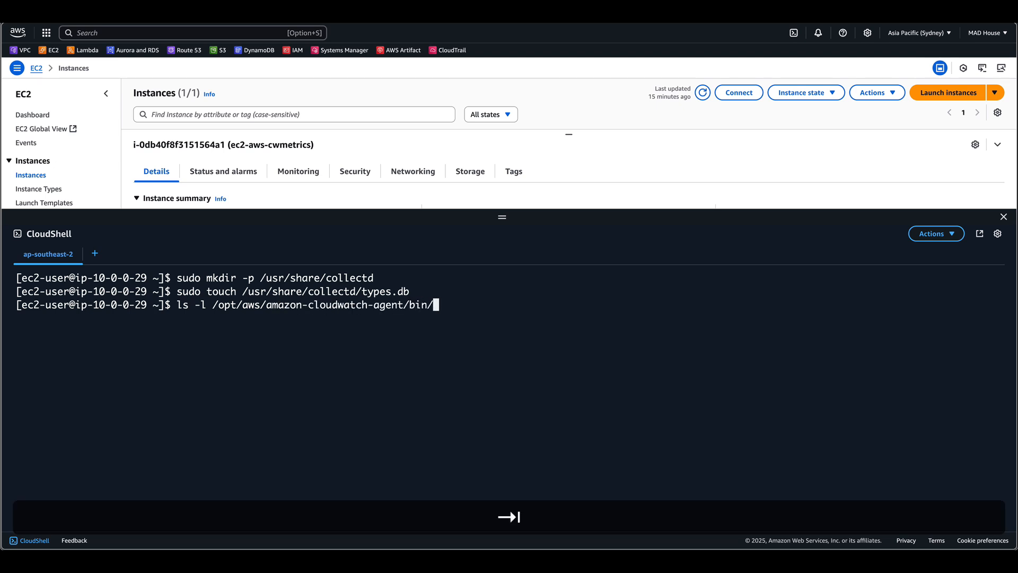
pyautogui.write('am')
pyautogui.press('Tab')
pyautogui.write('-c')
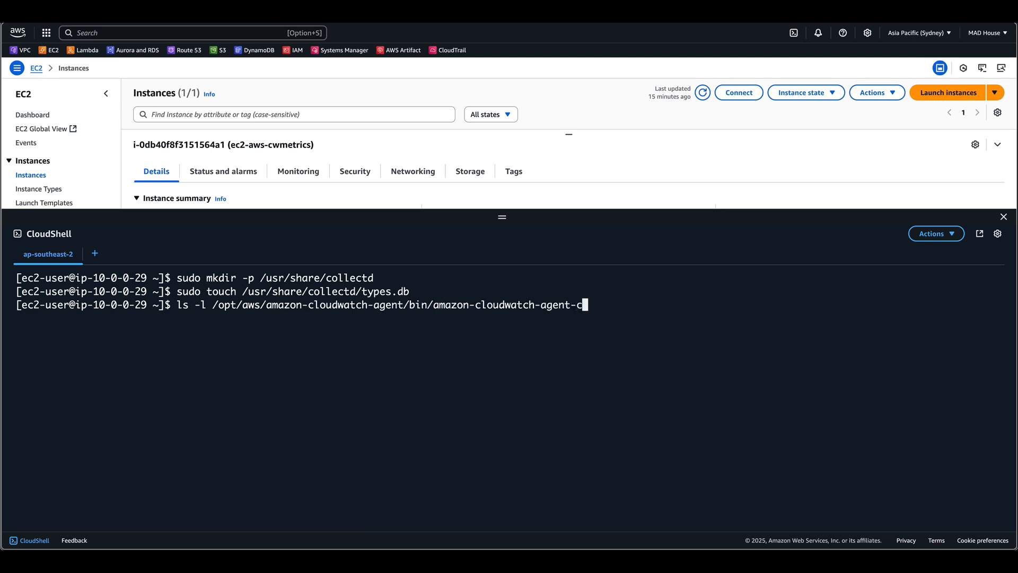
pyautogui.press('Tab')
pyautogui.write('l')
pyautogui.press('Tab')
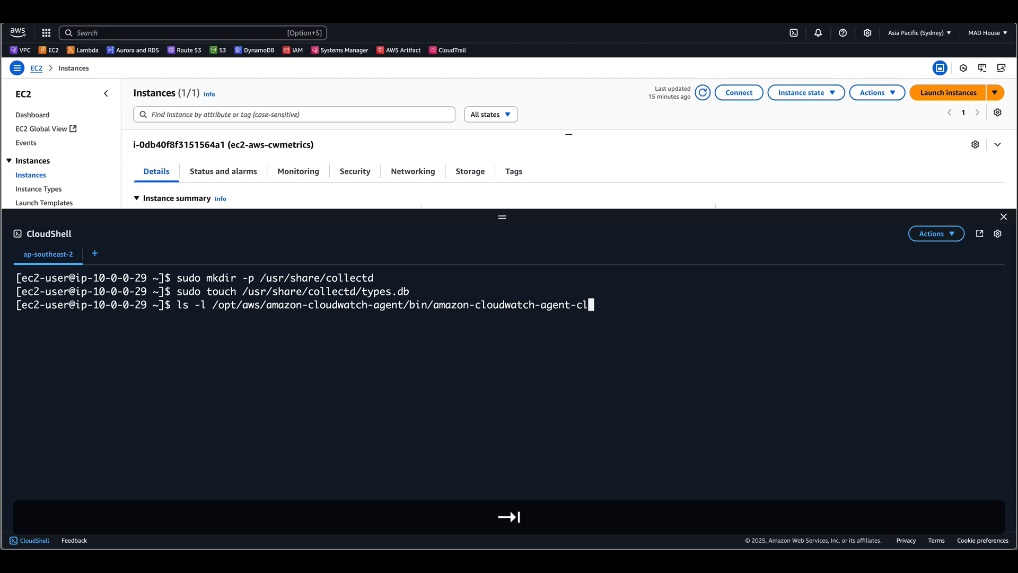
pyautogui.press('BackSpace')
pyautogui.write('u')
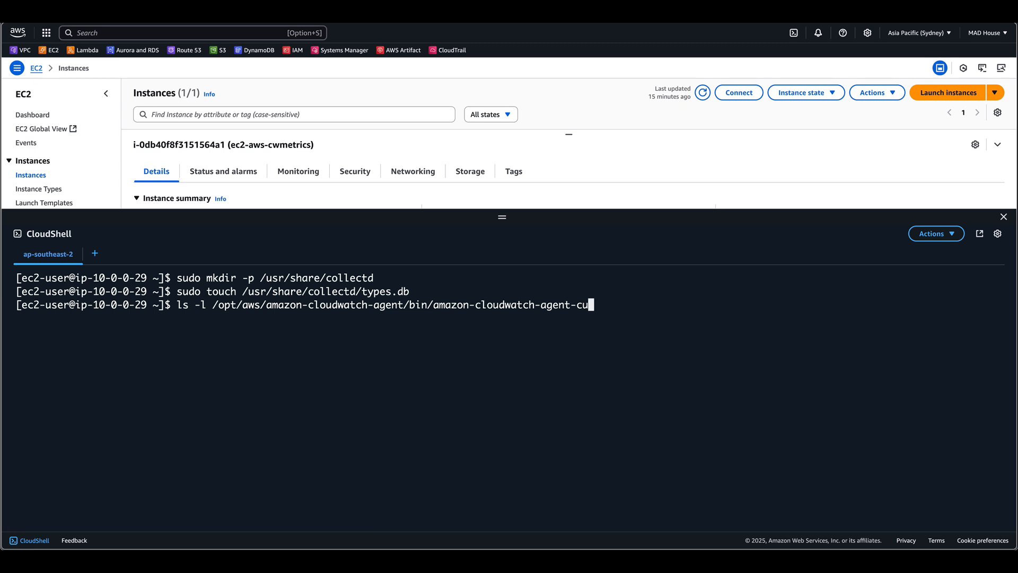
pyautogui.press('Tab')
pyautogui.press('BackSpace')
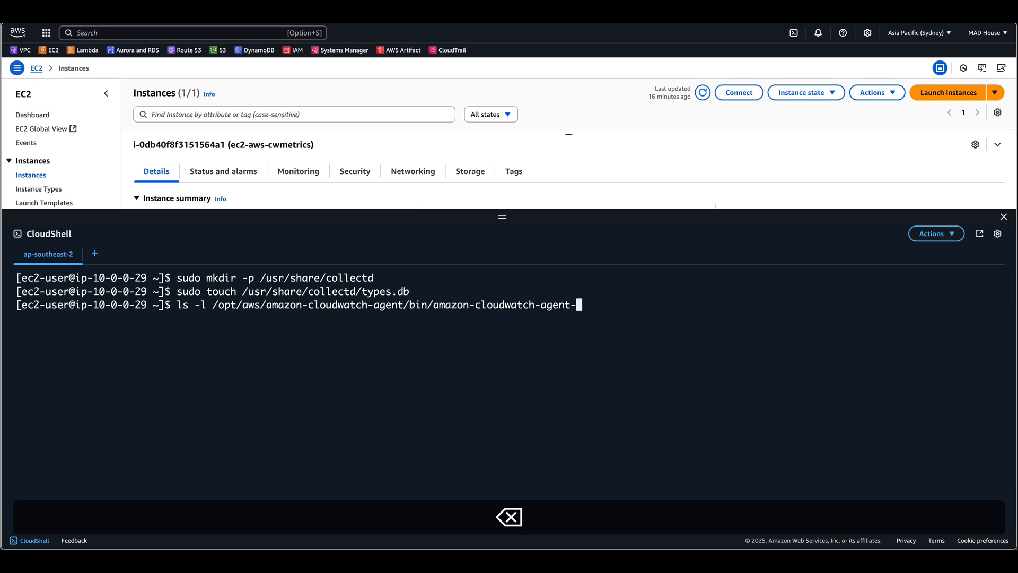
pyautogui.press('Tab')
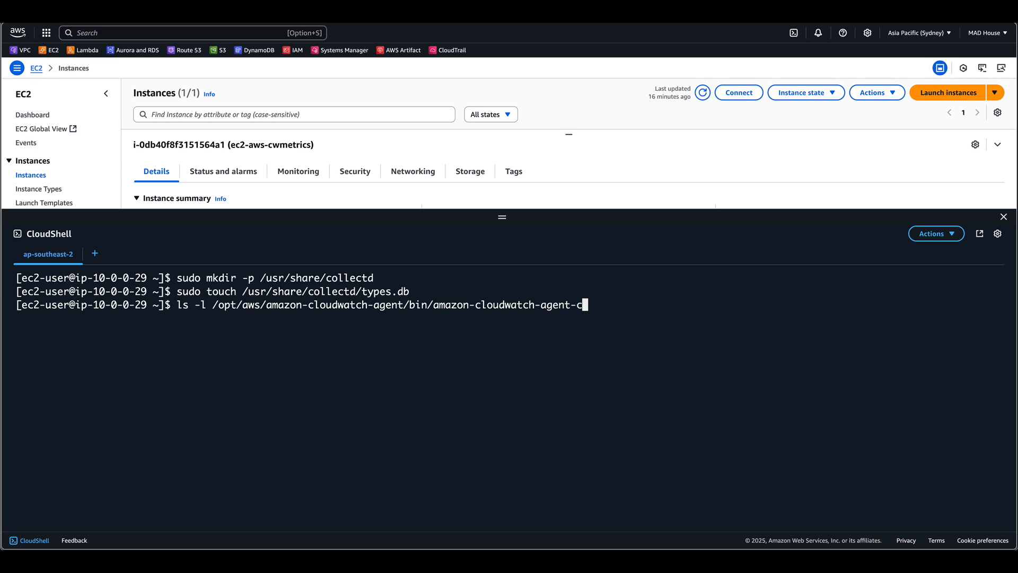
pyautogui.write('lou')
pyautogui.press('Tab')
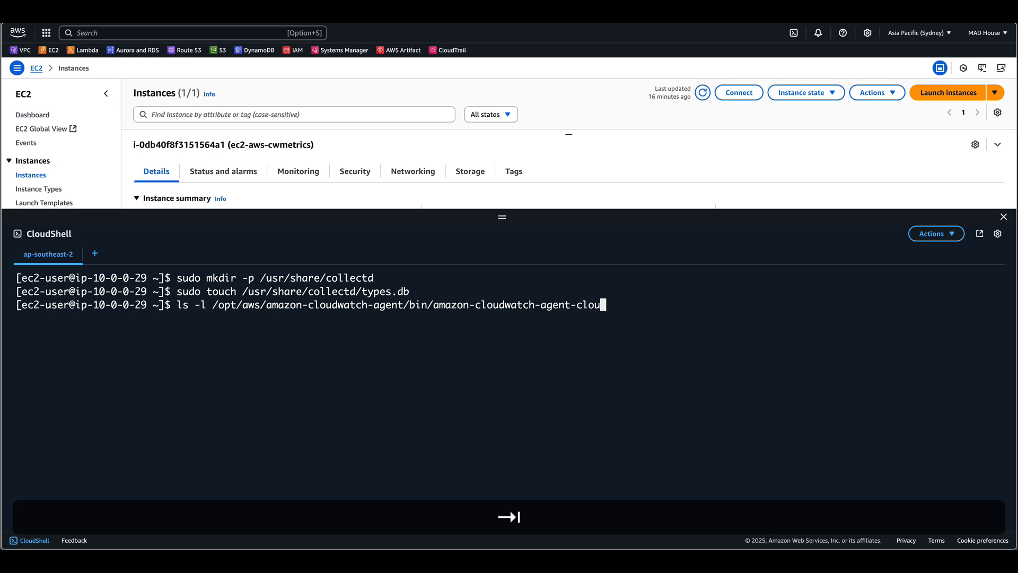
pyautogui.press('BackSpace')
pyautogui.press('BackSpace')
pyautogui.press('BackSpace')
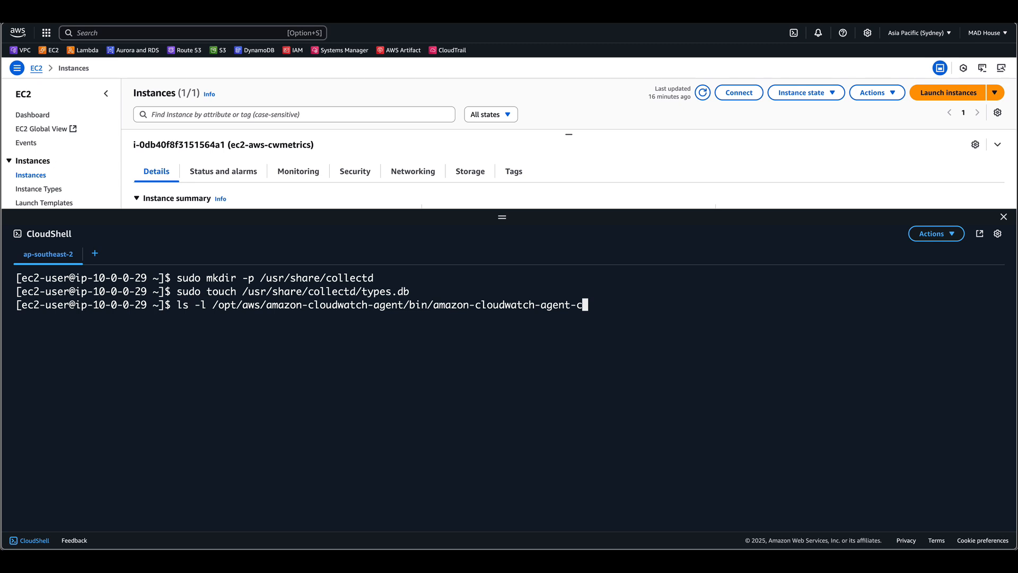
pyautogui.write('ong')
pyautogui.press('Tab')
pyautogui.press('BackSpace')
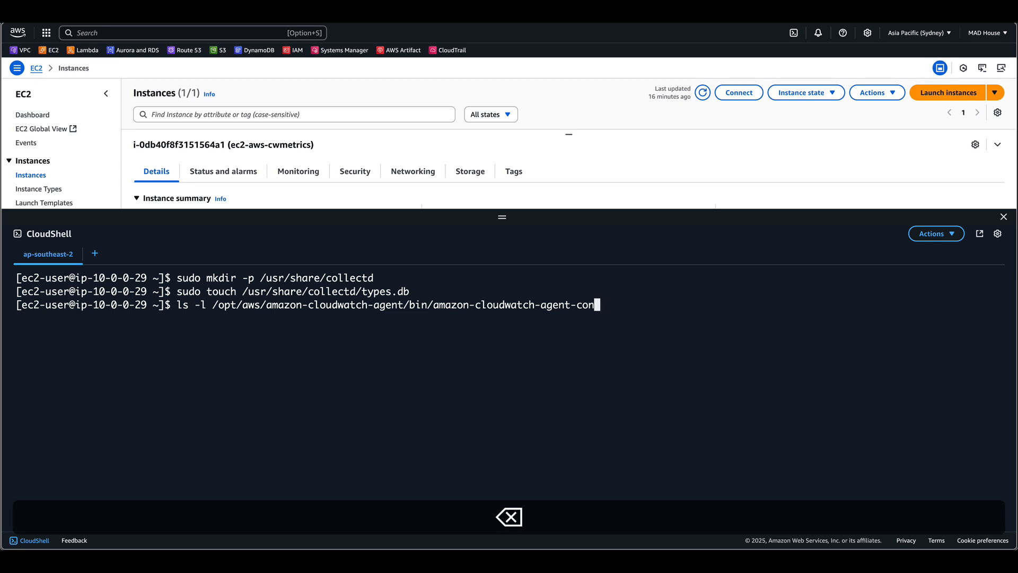
pyautogui.press('Tab')
pyautogui.press('Return')
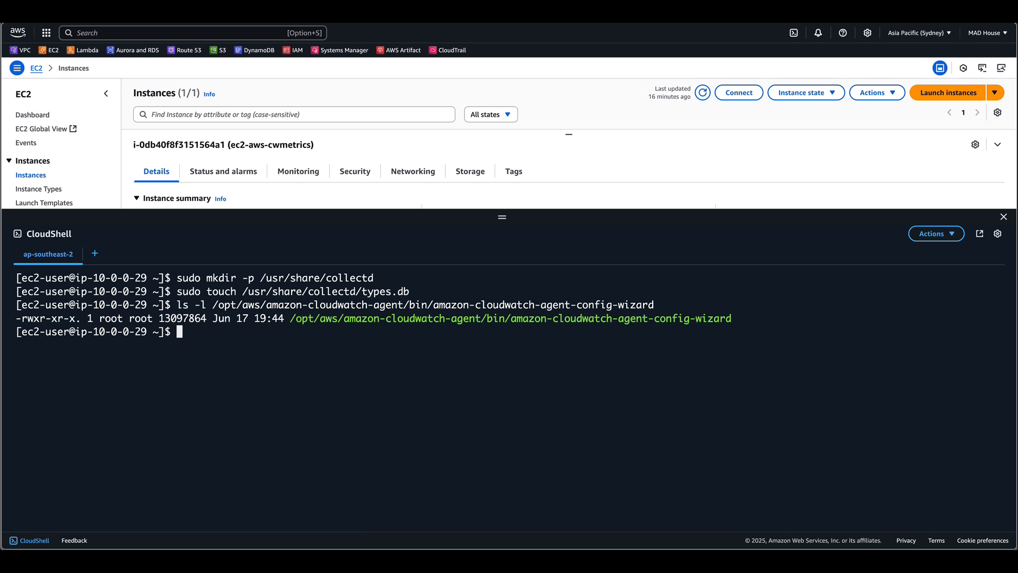
# - Reuse the previous command to list the whole /opt/aws/amazon-cloudwatch-agent/bin/ directory with ls -l, and highlight the config.json entry
pyautogui.press('Up')
pyautogui.press('BackSpace')
pyautogui.press('BackSpace')
pyautogui.press('BackSpace')
pyautogui.press('BackSpace')
pyautogui.press('BackSpace')
pyautogui.press('BackSpace')
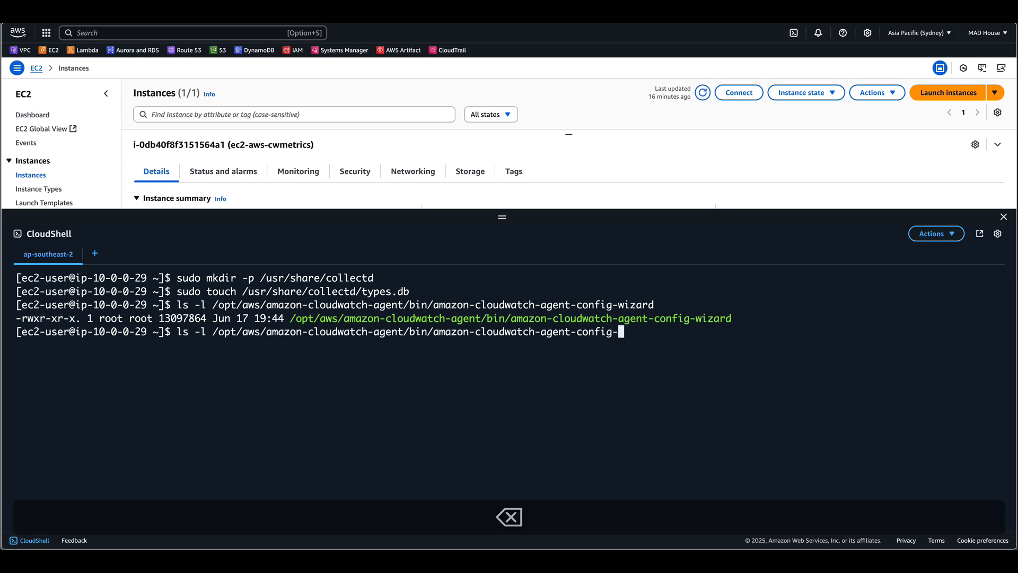
pyautogui.press('BackSpace')
pyautogui.press('BackSpace')
pyautogui.press('BackSpace')
pyautogui.press('BackSpace')
pyautogui.press('BackSpace')
pyautogui.press('BackSpace')
pyautogui.press('BackSpace')
pyautogui.press('BackSpace')
pyautogui.press('BackSpace')
pyautogui.press('BackSpace')
pyautogui.press('BackSpace')
pyautogui.press('BackSpace')
pyautogui.press('BackSpace')
pyautogui.press('BackSpace')
pyautogui.press('BackSpace')
pyautogui.press('BackSpace')
pyautogui.press('BackSpace')
pyautogui.press('BackSpace')
pyautogui.press('BackSpace')
pyautogui.press('BackSpace')
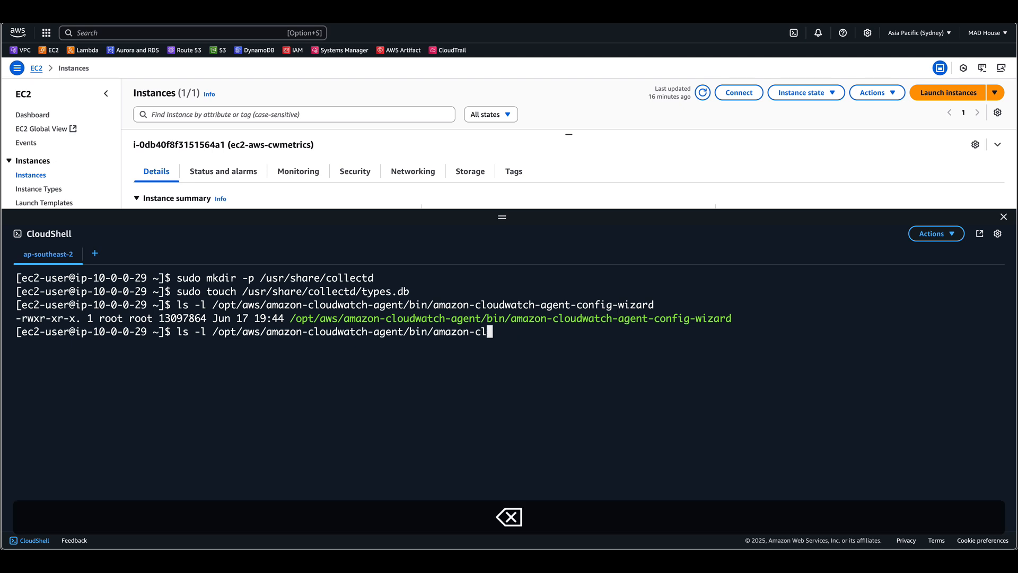
pyautogui.press('BackSpace')
pyautogui.press('BackSpace')
pyautogui.press('BackSpace')
pyautogui.press('BackSpace')
pyautogui.press('BackSpace')
pyautogui.press('BackSpace')
pyautogui.press('BackSpace')
pyautogui.press('BackSpace')
pyautogui.press('BackSpace')
pyautogui.press('Return')
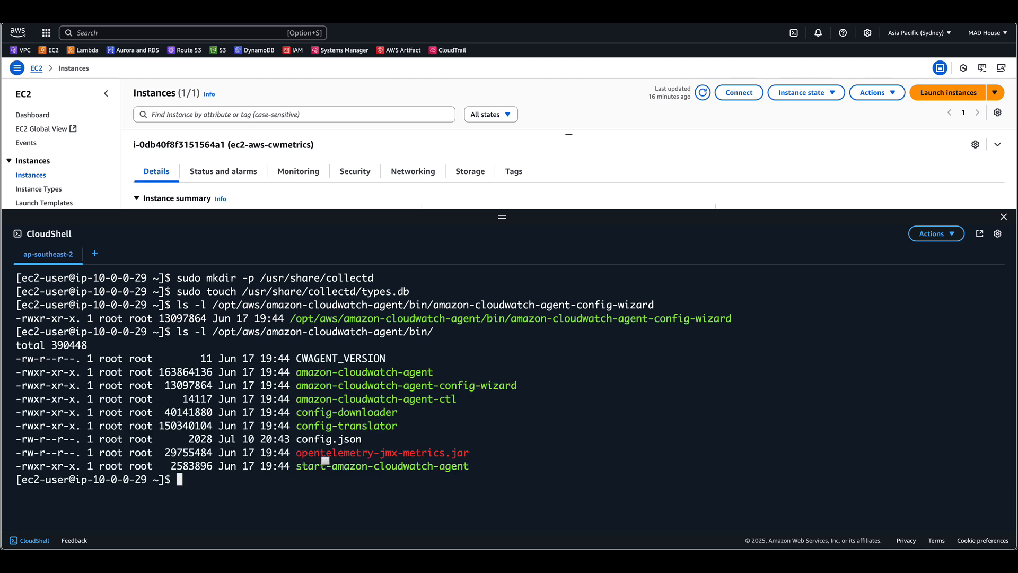
pyautogui.moveTo(361, 439); pyautogui.dragTo(13, 433)
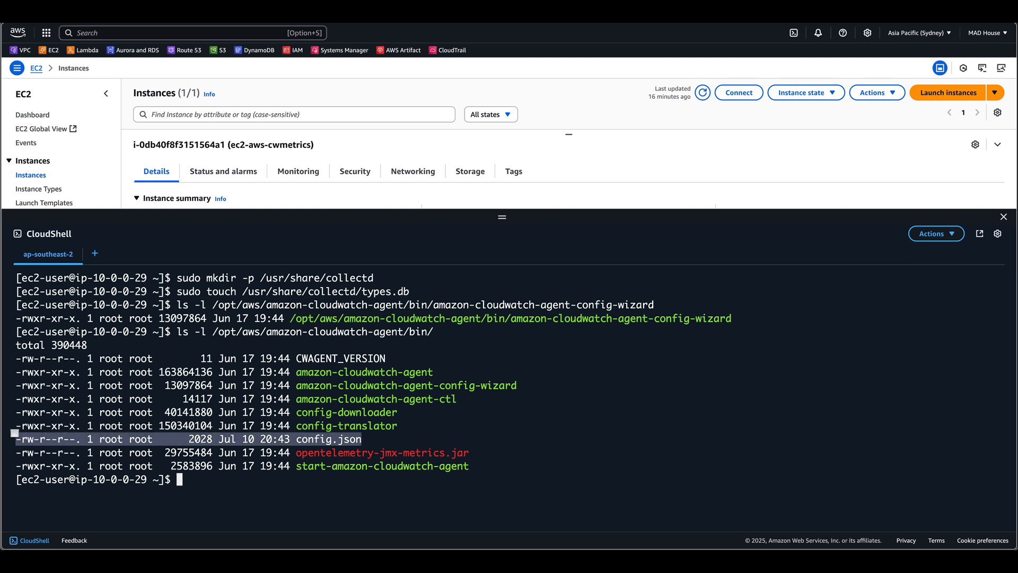
# - Display the contents of /opt/aws/amazon-cloudwatch-agent/bin/config.json with cat, adapting the previous listing command
pyautogui.press('Up')
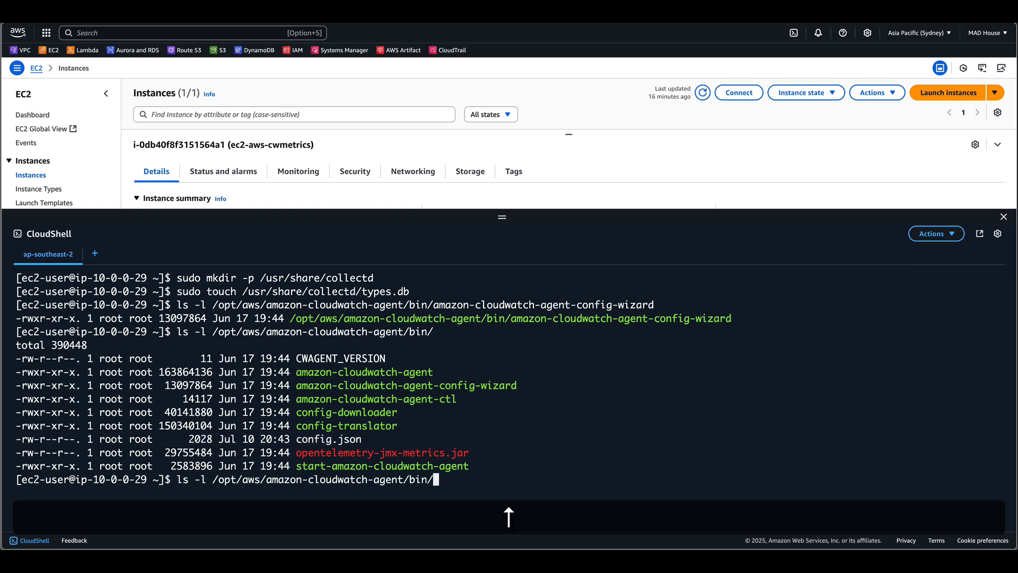
pyautogui.write('conf')
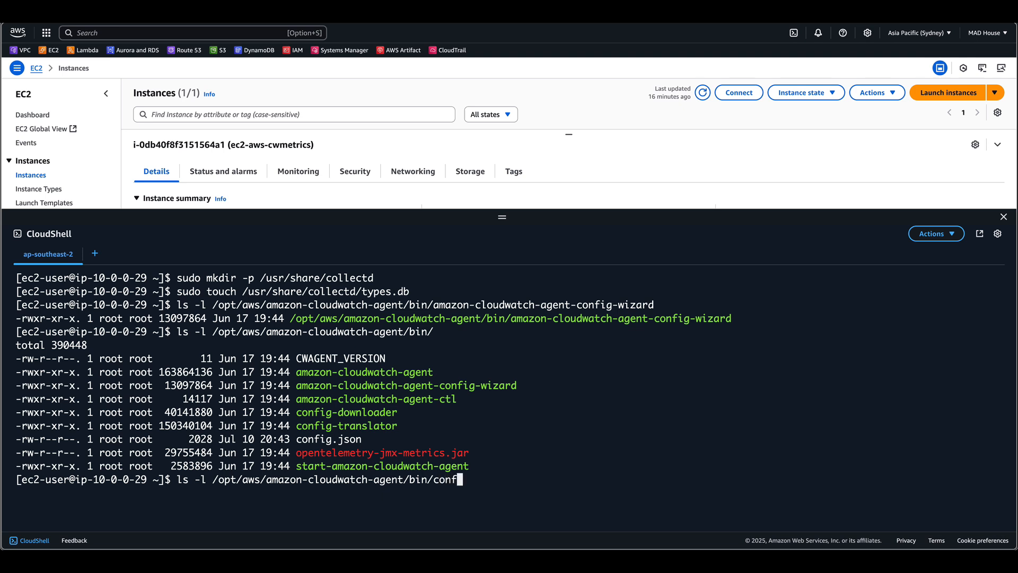
pyautogui.press('Tab')
pyautogui.write('.')
pyautogui.press('Tab')
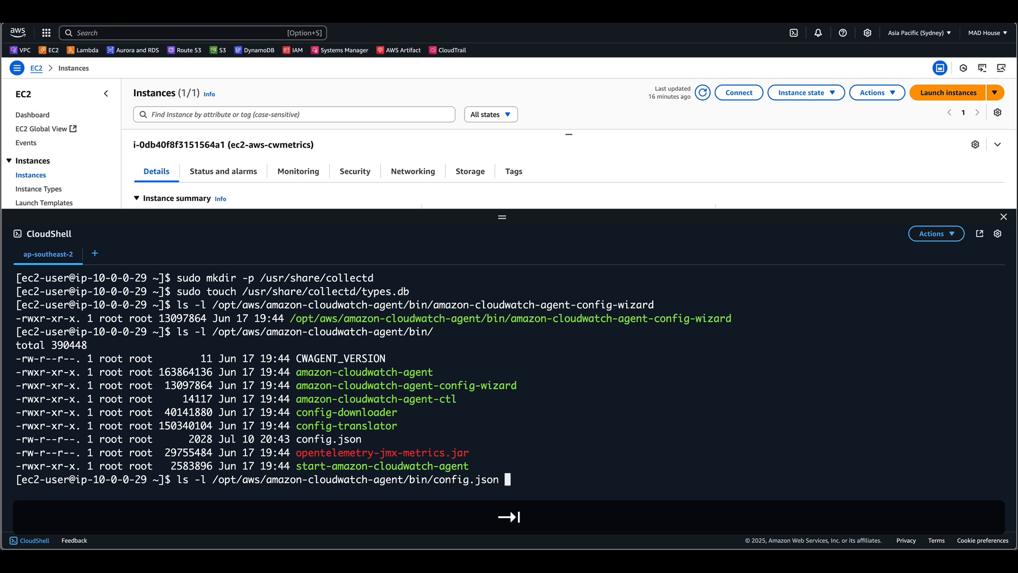
pyautogui.hotkey('ctrl', 'a')
pyautogui.press('Delete')
pyautogui.press('Delete')
pyautogui.press('Delete')
pyautogui.press('Delete')
pyautogui.press('Delete')
pyautogui.press('Delete')
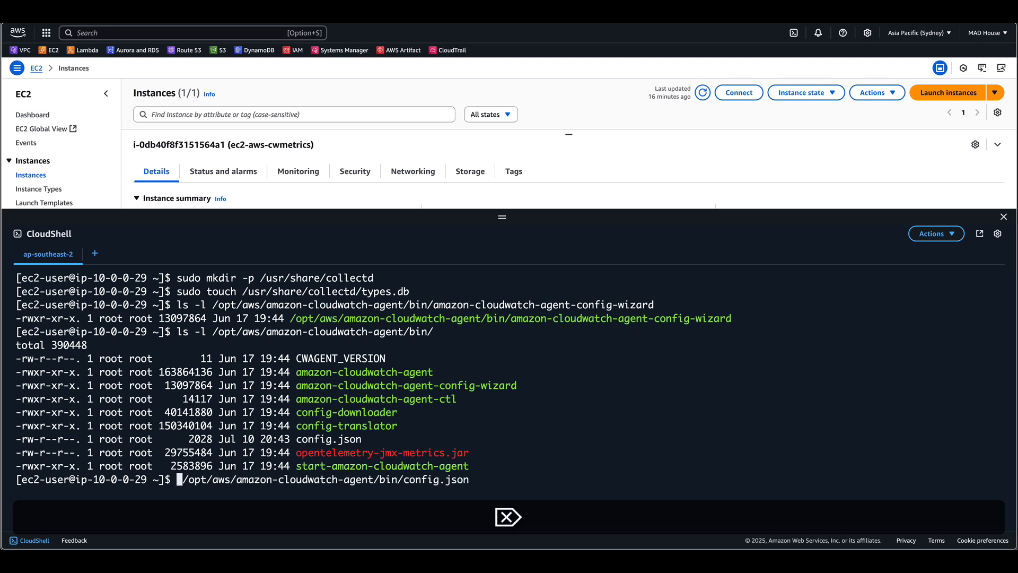
pyautogui.write('cat')
pyautogui.press('Return')
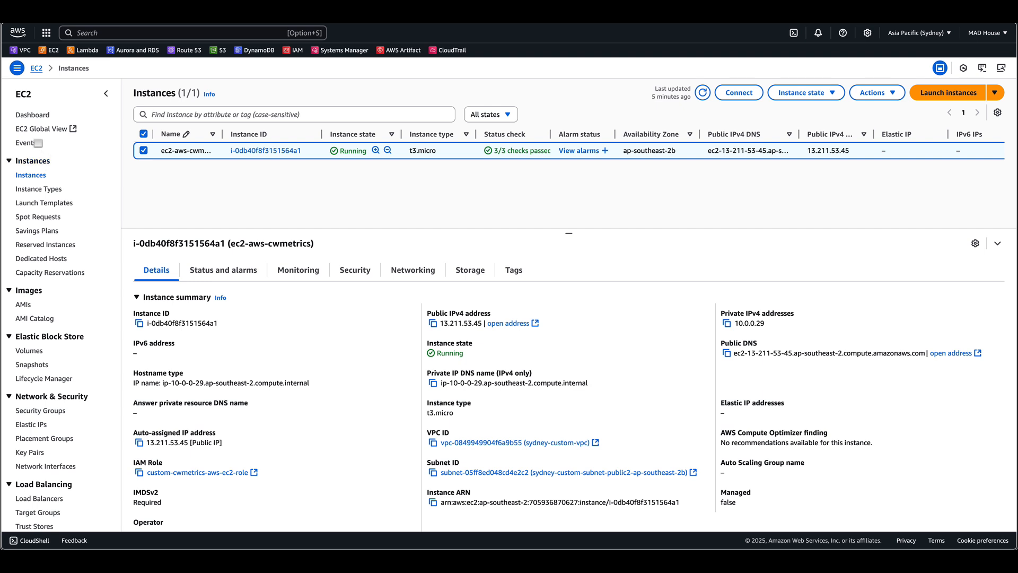
# - Search the AWS console for cloudwatch and open the CloudWatch service
pyautogui.click(122, 33)
pyautogui.write('c')
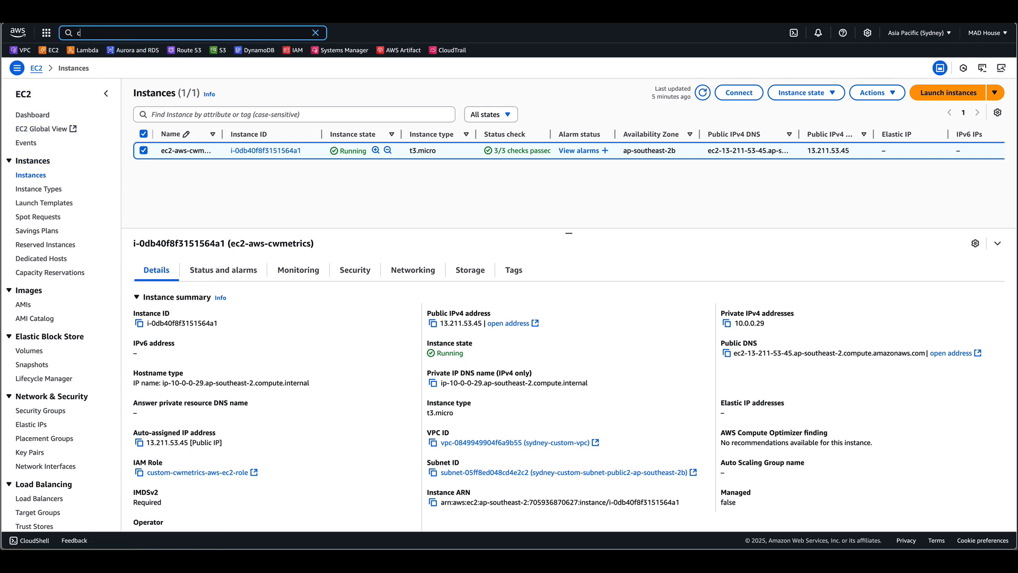
pyautogui.write('loudwatch')
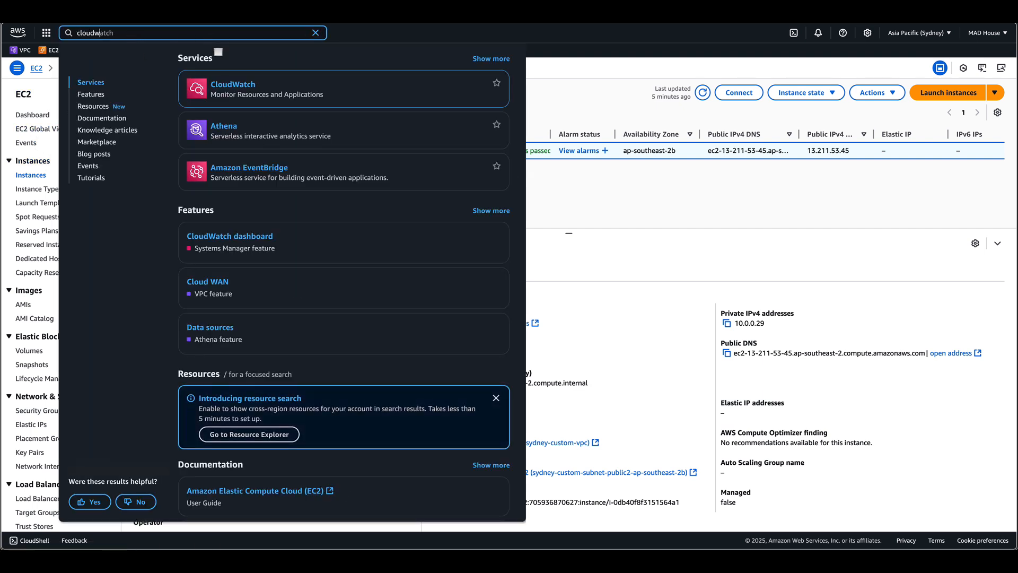
pyautogui.click(234, 84)
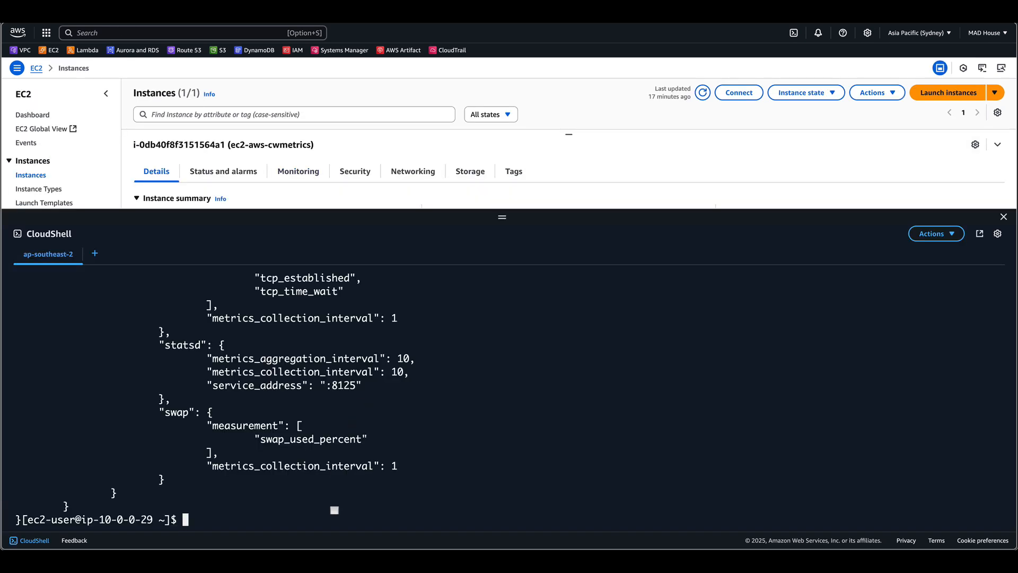
# - Clear the terminal and start the command sudo /opt/aws/amazon-cloudwatch-agent/bin/amazon-cloudwatch-agent-ctl with the action -a fetch-config
pyautogui.write('clear')
pyautogui.press('Return')
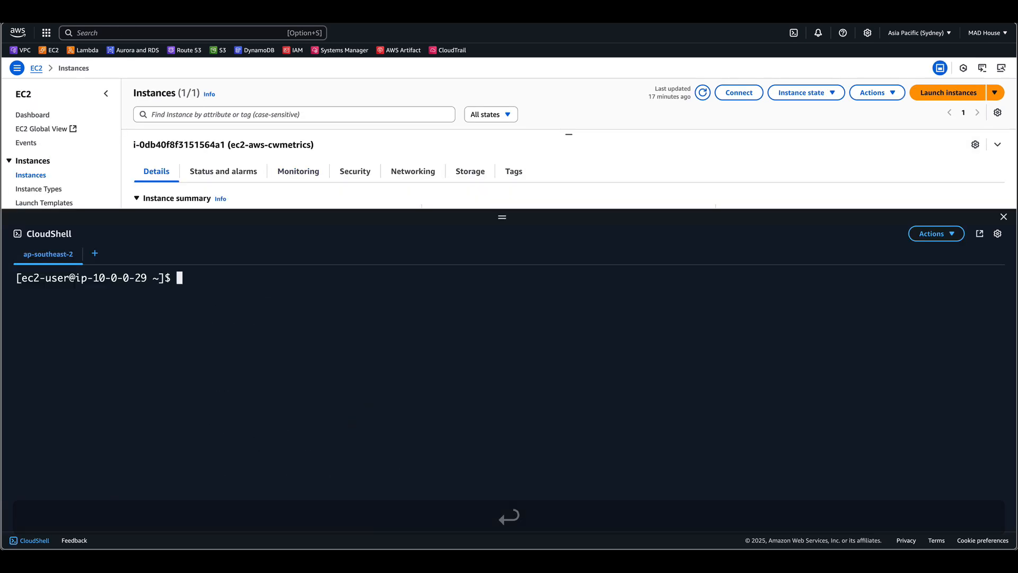
pyautogui.write('sudo')
pyautogui.press('Tab')
pyautogui.write('/o')
pyautogui.press('Tab')
pyautogui.write('aws/a')
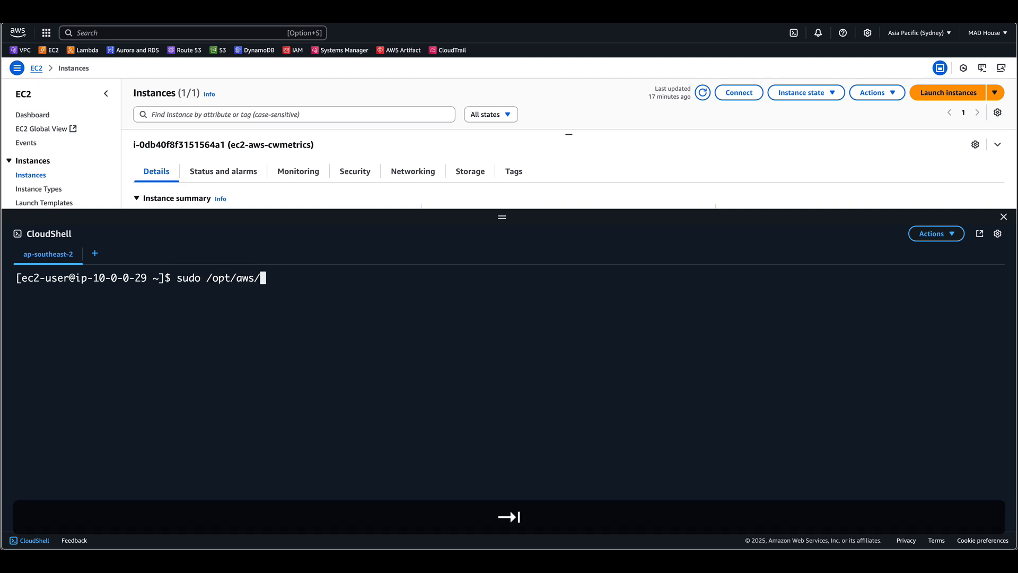
pyautogui.press('Tab')
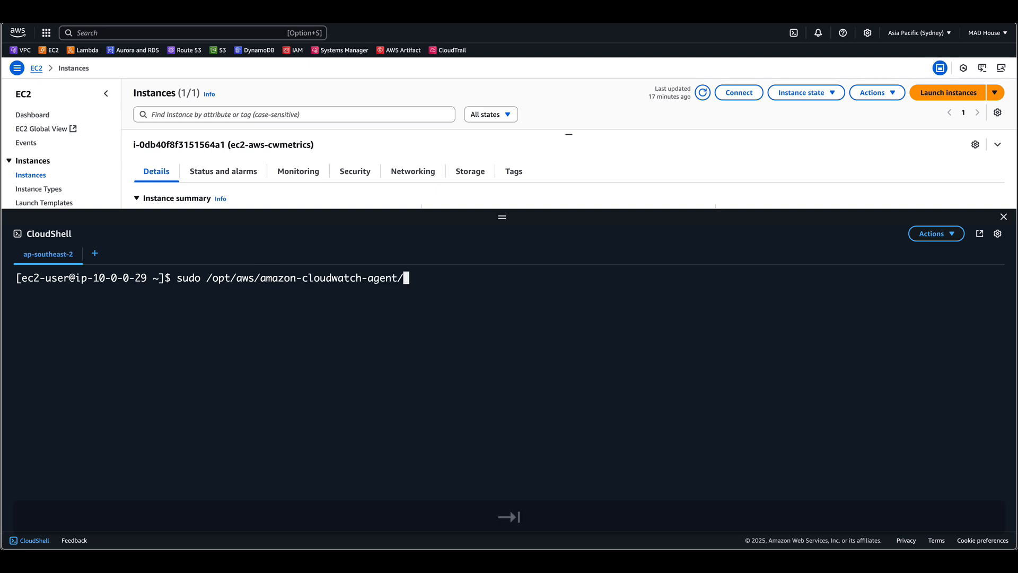
pyautogui.write('bin/a')
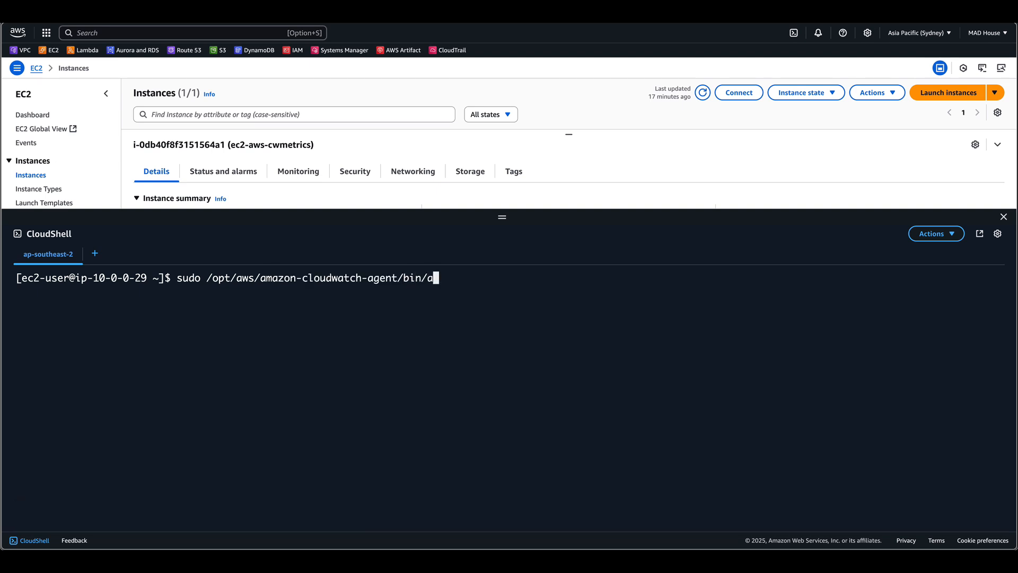
pyautogui.press('Tab')
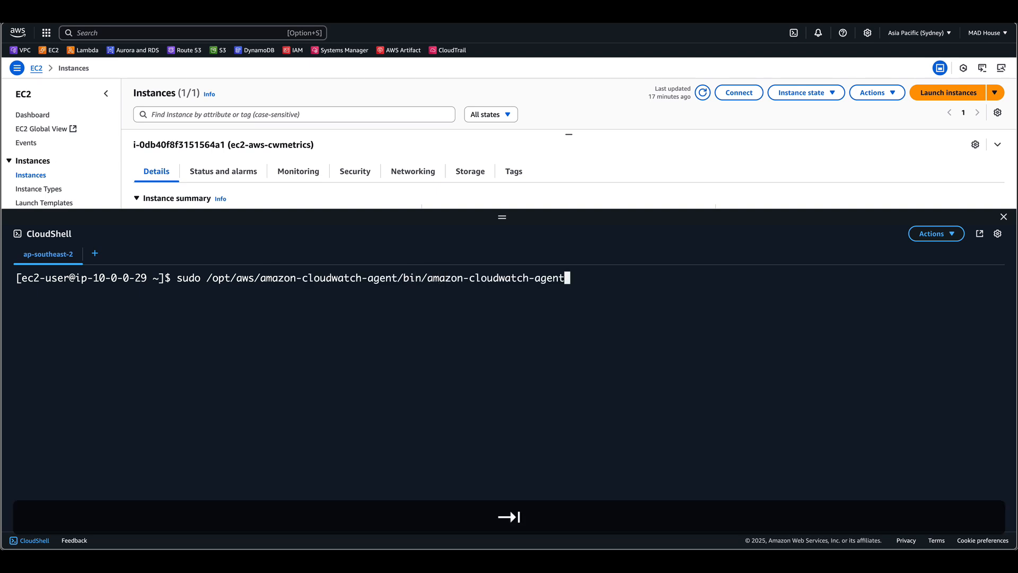
pyautogui.write('-c')
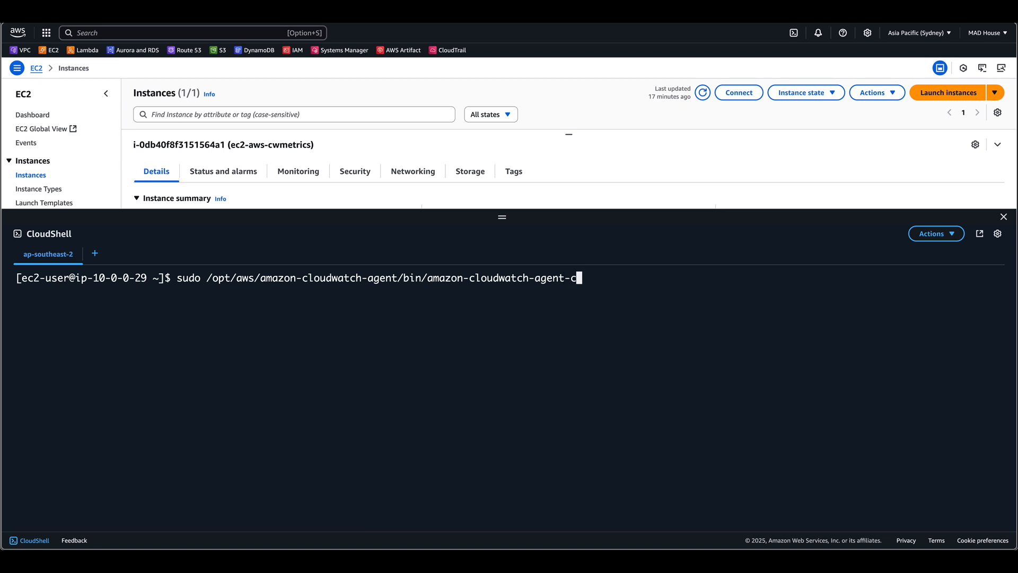
pyautogui.press('Tab')
pyautogui.write('-a fetch-config ')
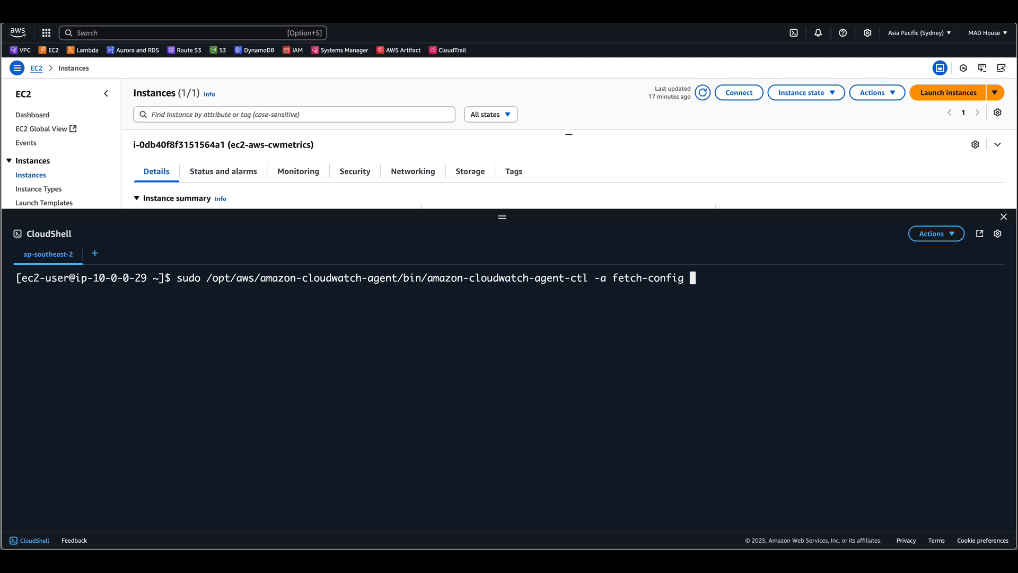
# - Extend the fetch-config command with -m ec2 and the config source -c file:/opt/aws/amazon-cloudwatch-agent/
pyautogui.write('-m ec2 -c fi')
pyautogui.press('Tab')
pyautogui.write('le:')
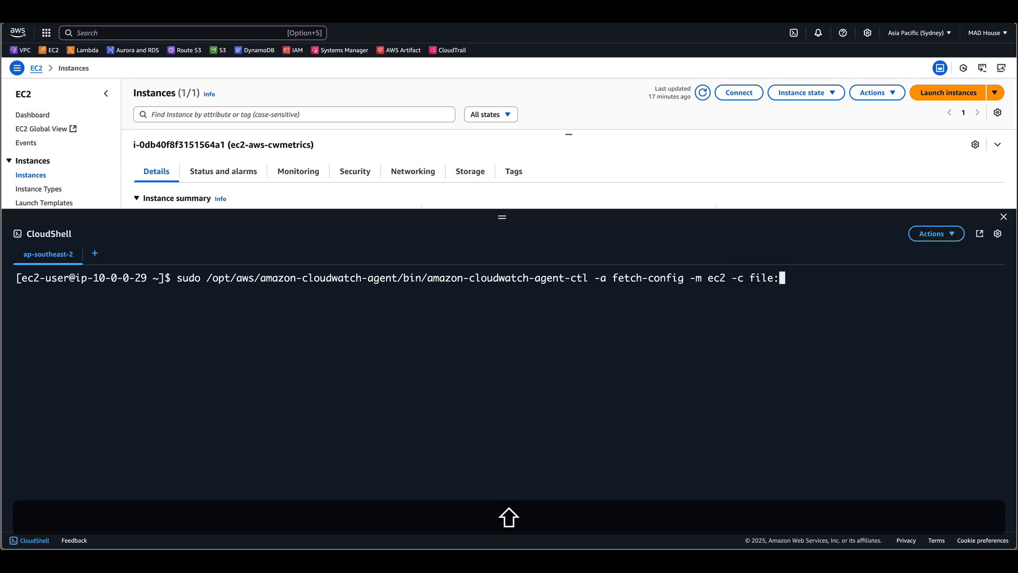
pyautogui.write('/o')
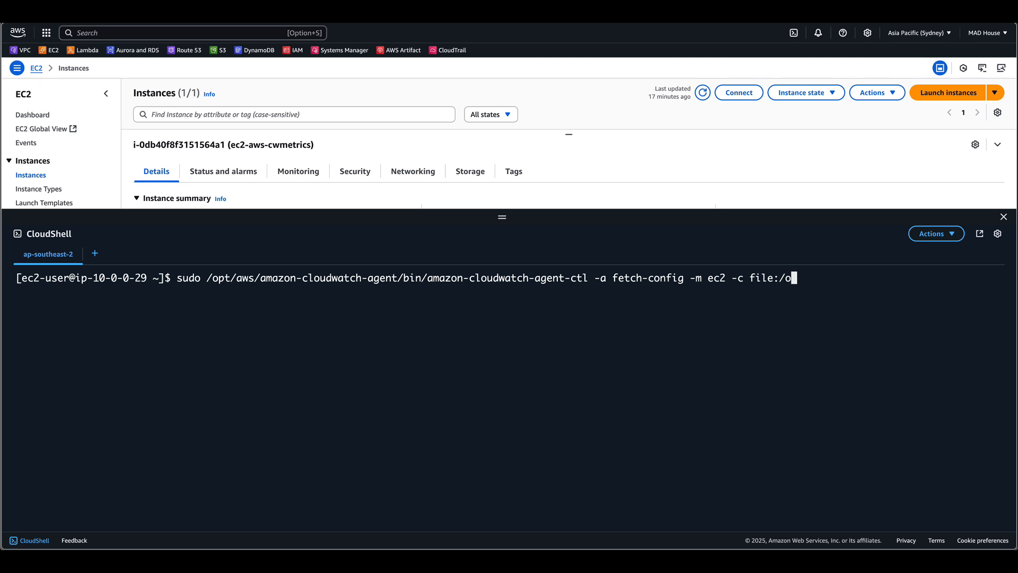
pyautogui.write('p')
pyautogui.press('Tab')
pyautogui.write('a')
pyautogui.press('Tab')
pyautogui.write('a')
pyautogui.press('Tab')
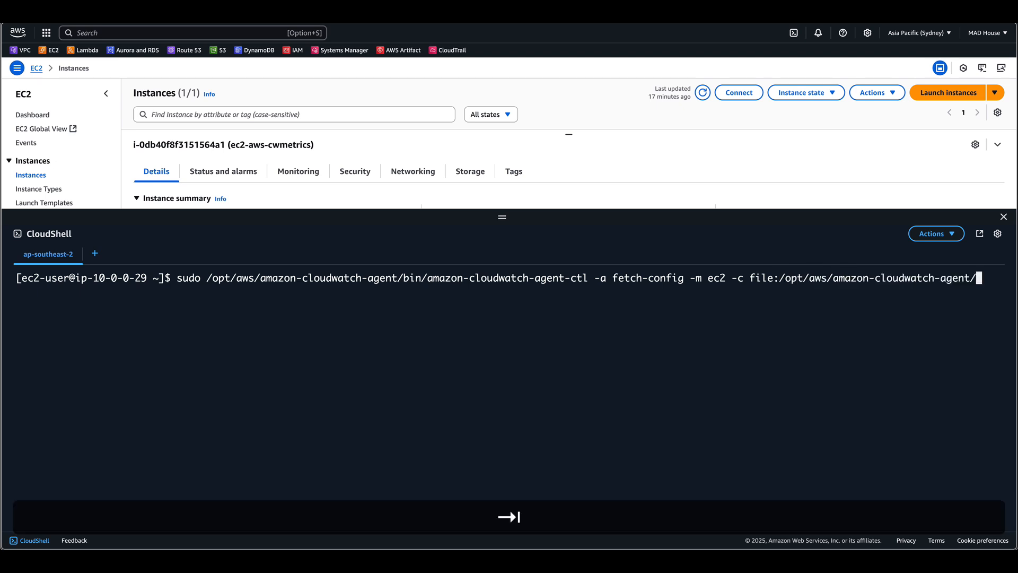
# - Complete the config source path with bin/config.json, append the -s option, and run the command
pyautogui.write('b')
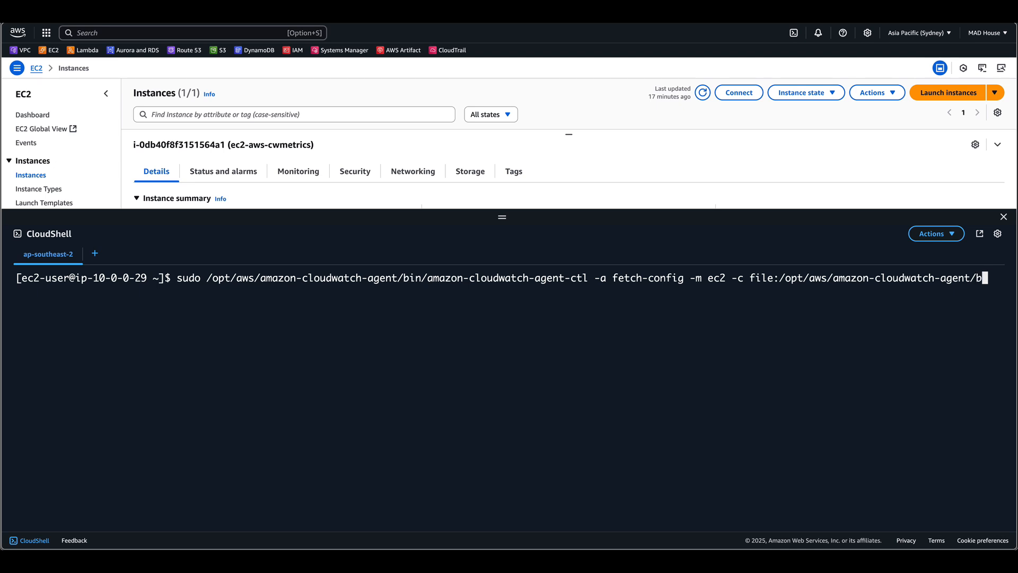
pyautogui.write('i')
pyautogui.press('Tab')
pyautogui.write('co')
pyautogui.press('Tab')
pyautogui.write('.')
pyautogui.press('Tab')
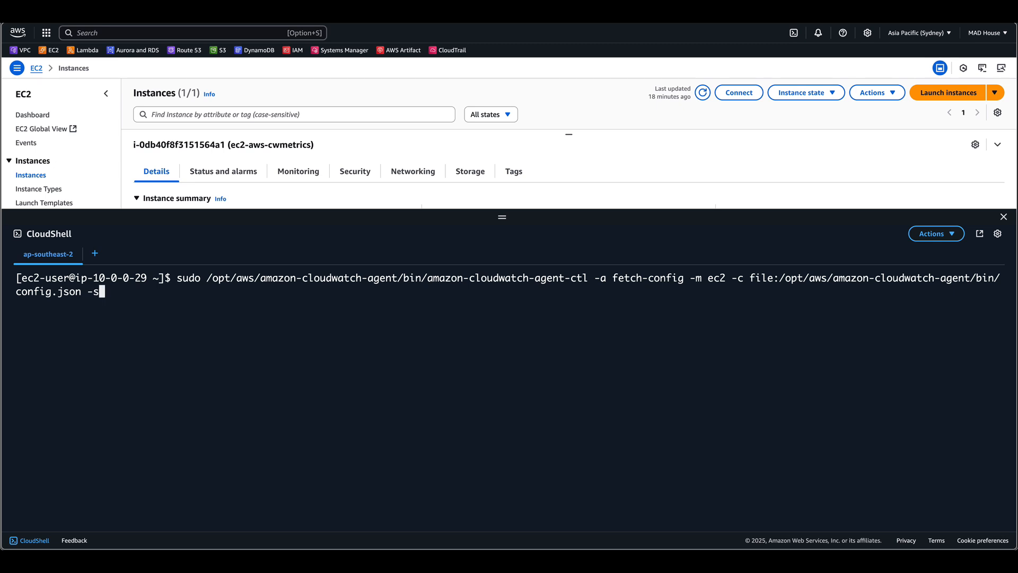
pyautogui.press('Return')
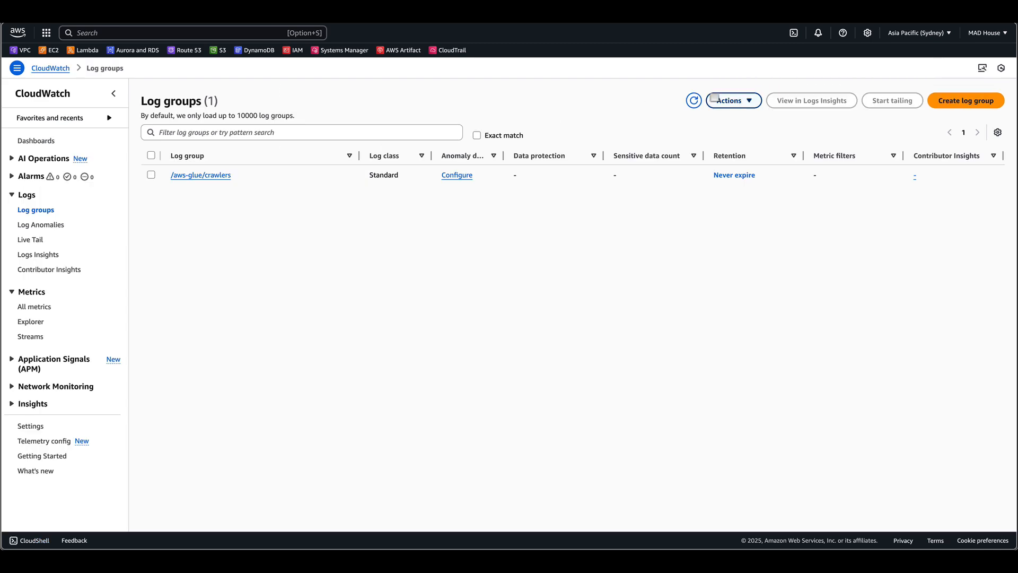
# - Refresh the CloudWatch log groups and open the EC2 instance's log stream in the access_log group
pyautogui.click(694, 100)
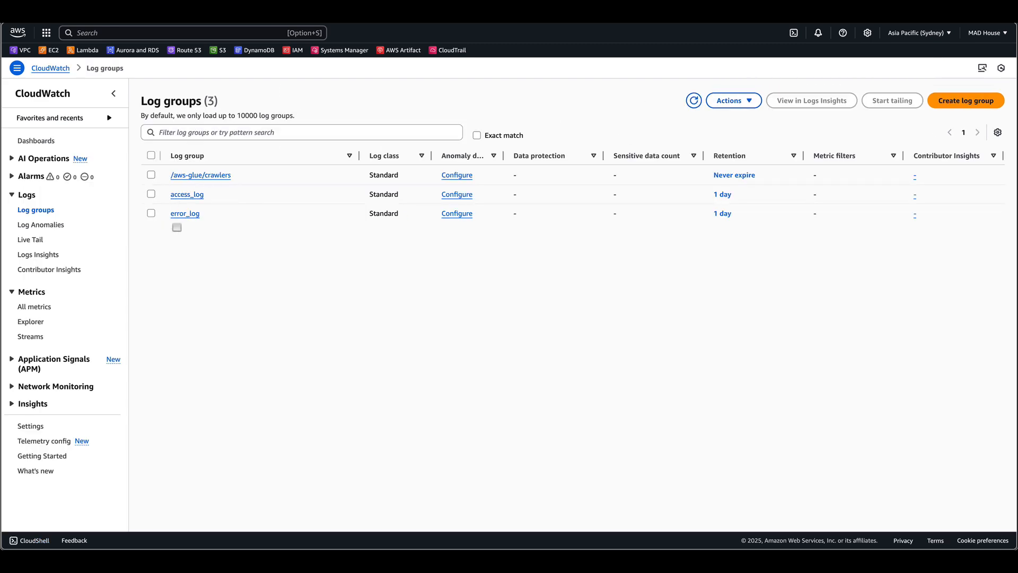
pyautogui.click(178, 195)
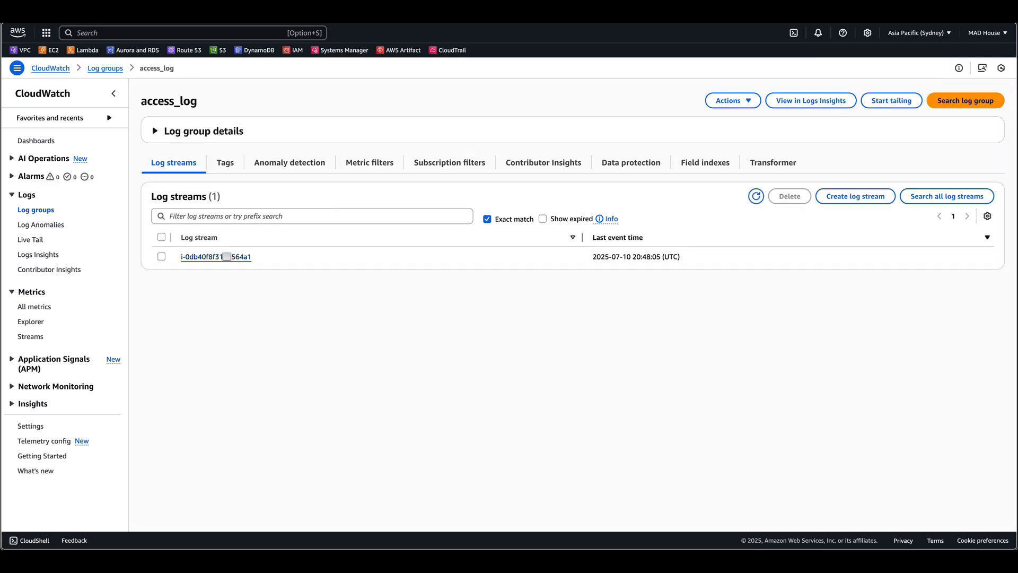
pyautogui.click(234, 257)
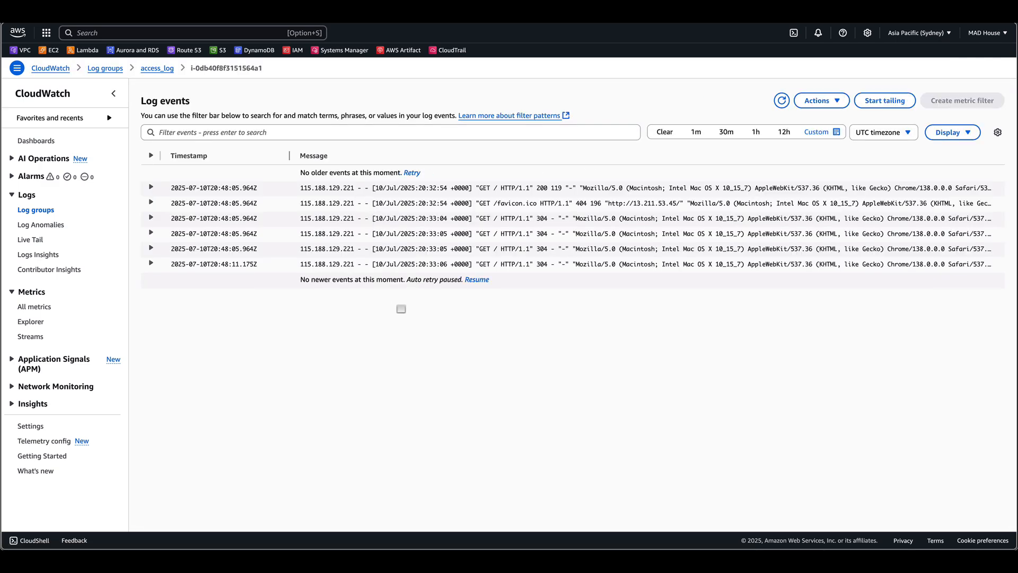
# - Reload the EC2 welcome page to generate requests, then refresh the access_log stream's events and expand the first event
pyautogui.hotkey('ctrl', 'Tab')
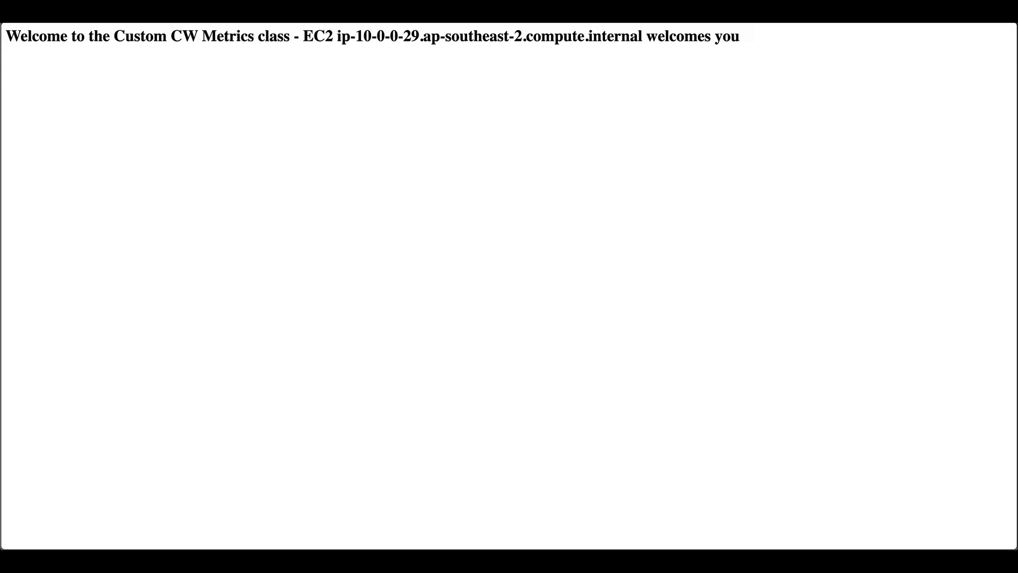
pyautogui.hotkey('ctrl', 'shift', 'Tab')
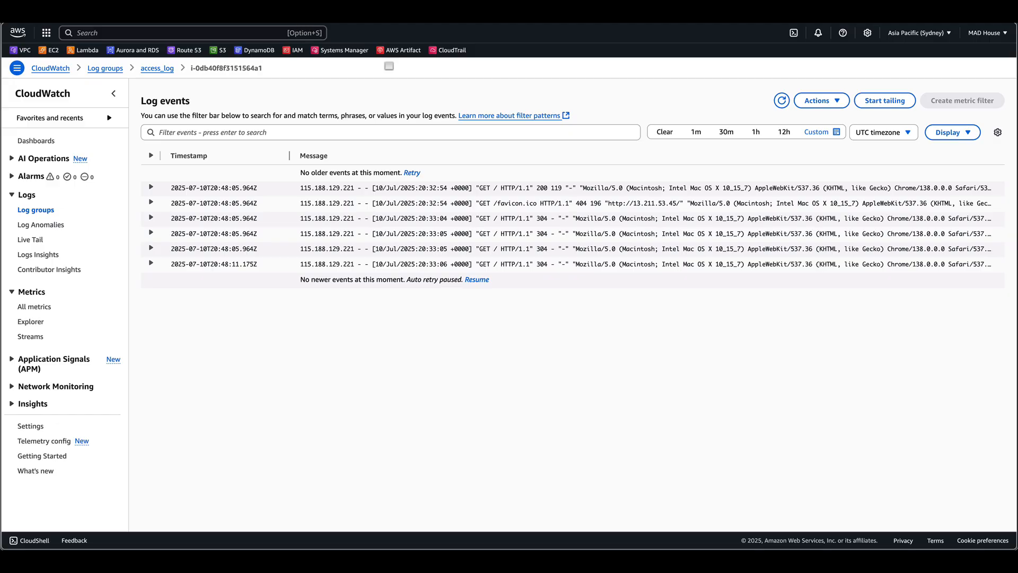
pyautogui.click(781, 101)
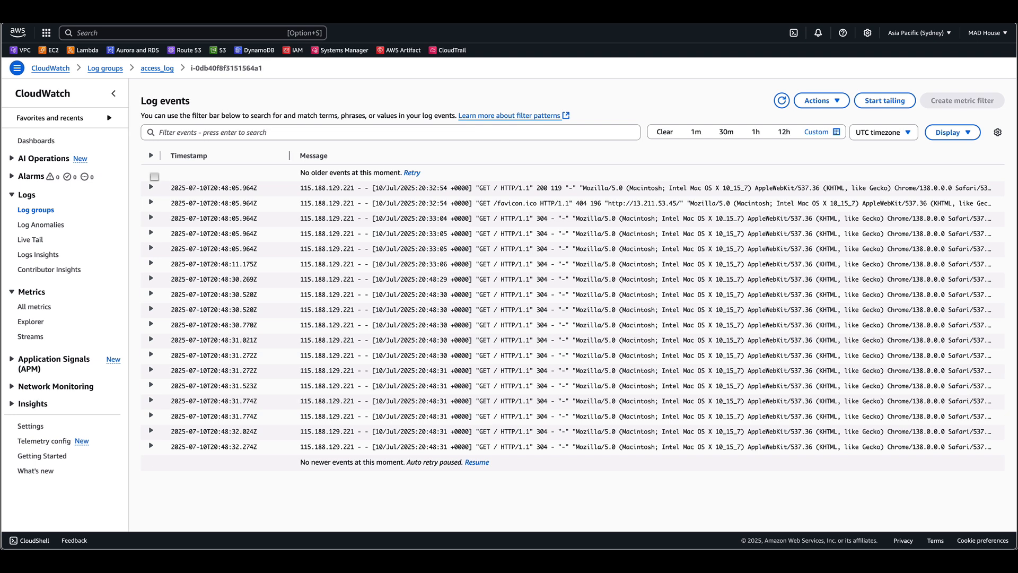
pyautogui.click(151, 185)
# - Return to the log groups, open the instance's log stream in error_log, and refresh its events
pyautogui.click(105, 68)
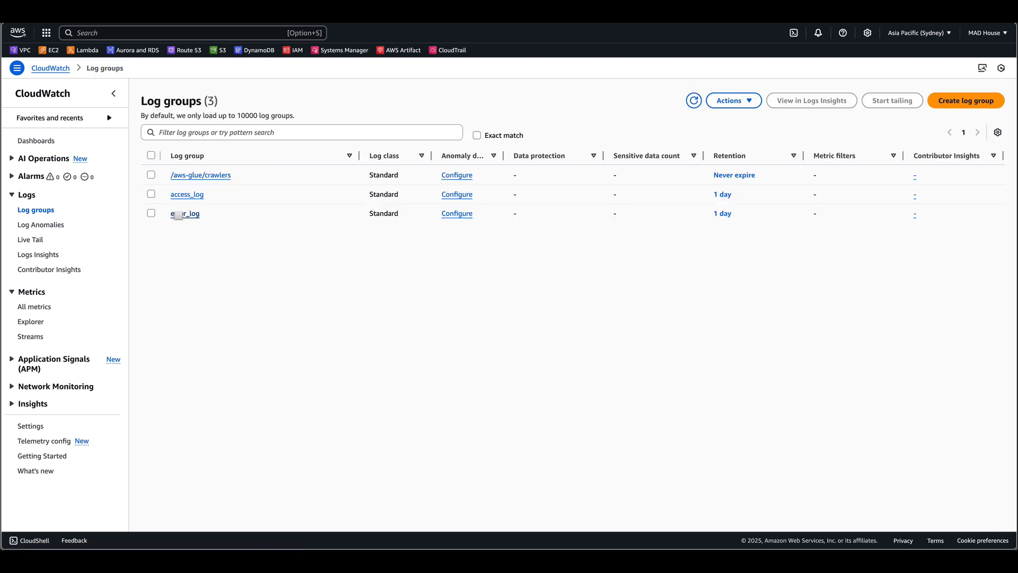
pyautogui.click(178, 214)
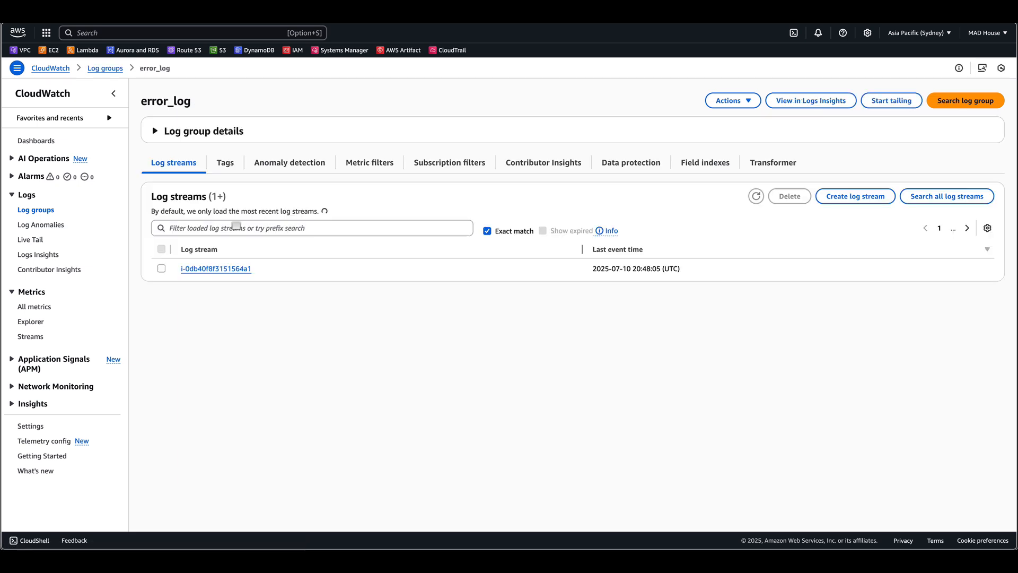
pyautogui.click(229, 256)
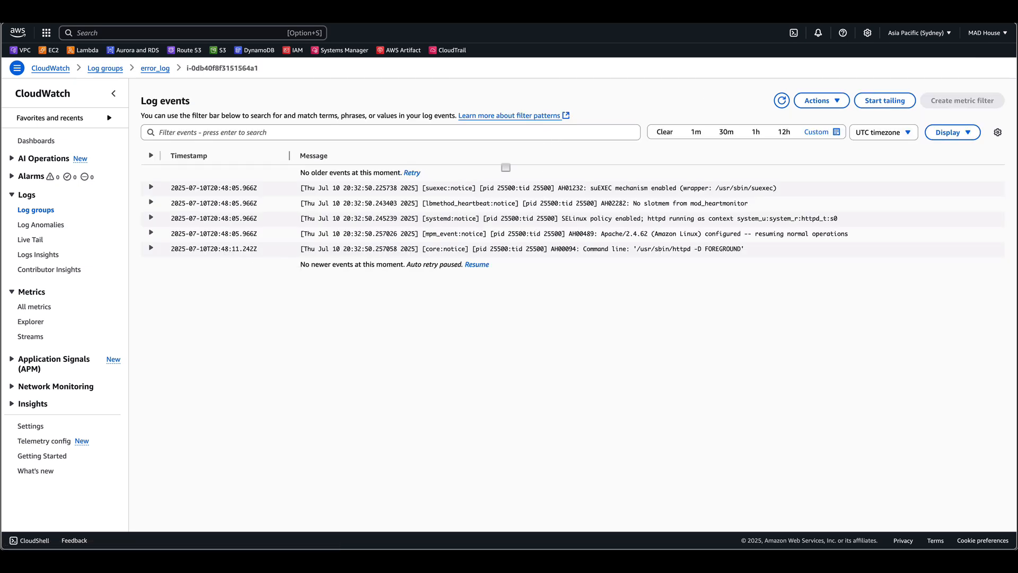
pyautogui.click(781, 100)
# - Open the CWAgent custom namespace in CloudWatch's all metrics view and search it for mem
pyautogui.click(109, 68)
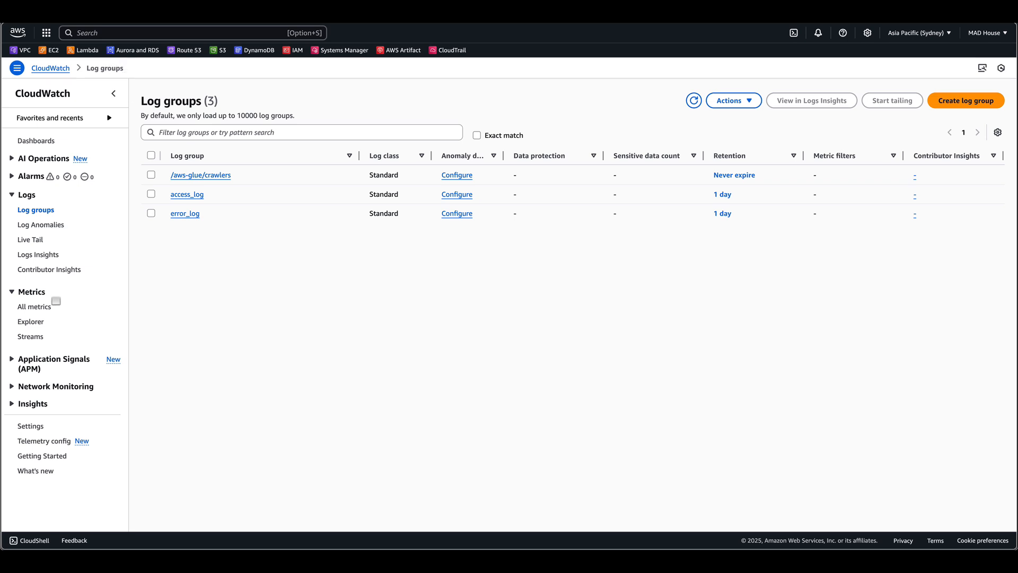
pyautogui.click(42, 307)
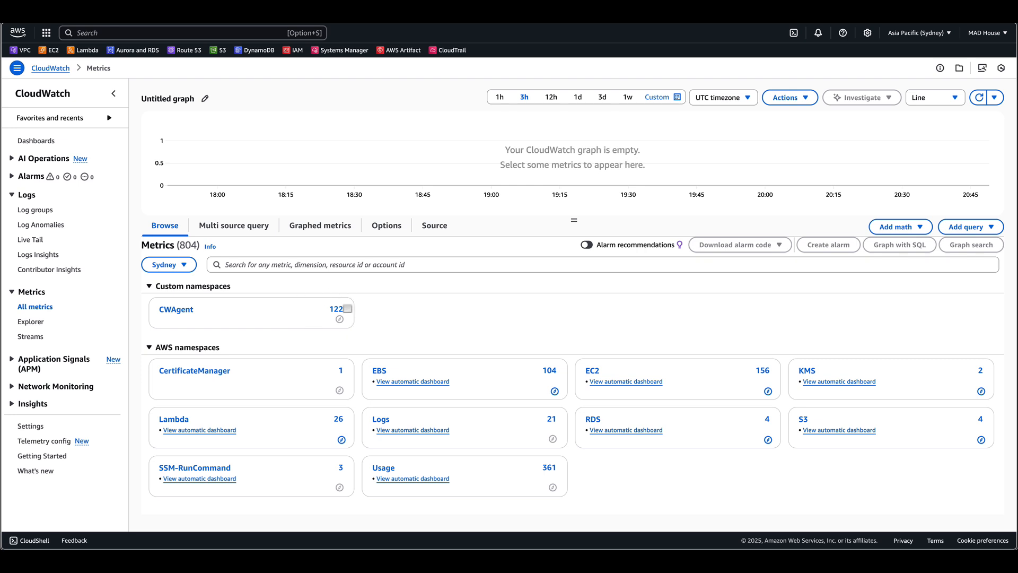
pyautogui.click(175, 310)
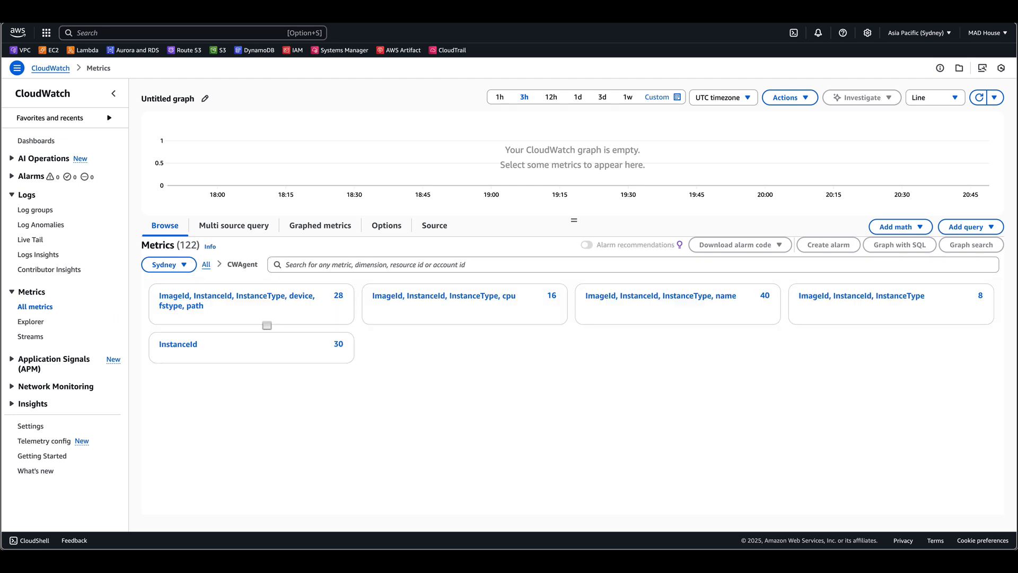
pyautogui.click(368, 266)
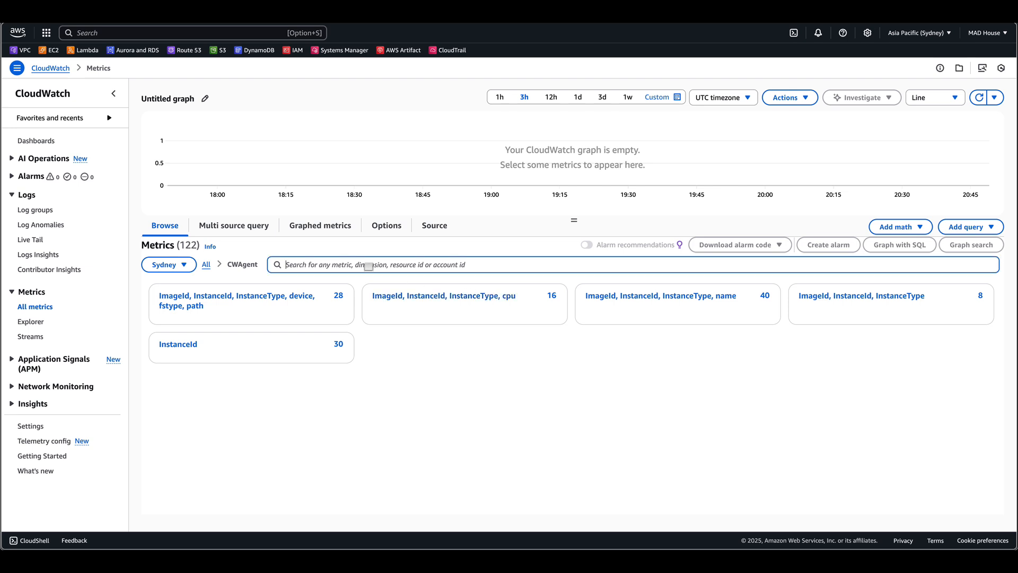
pyautogui.write('mem')
pyautogui.press('Return')
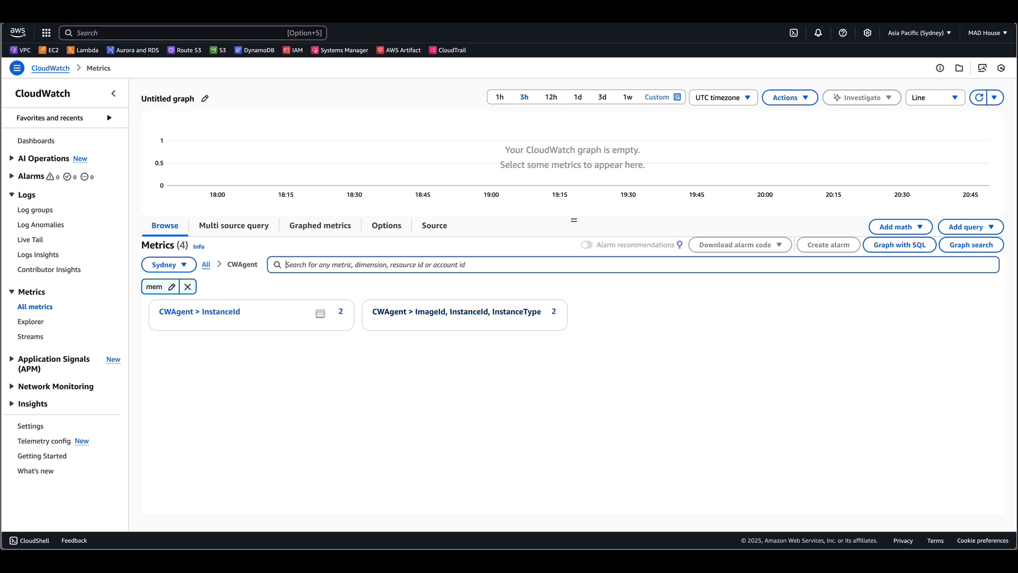
# - From the CWAgent > InstanceId results, graph mem_used_percent for ec2-aws-cwmetrics over a 1h range, widening the InstanceId column
pyautogui.click(228, 312)
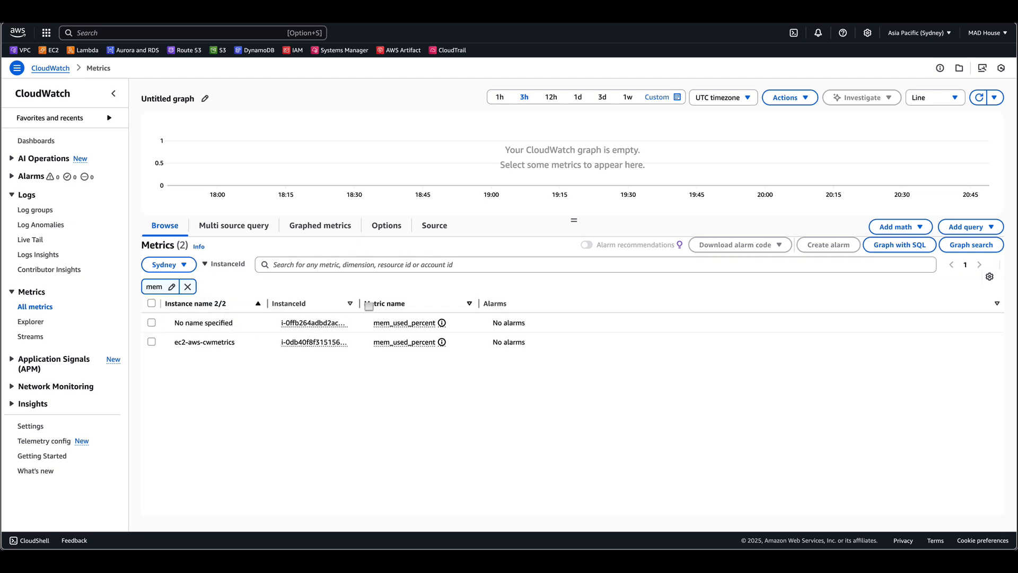
pyautogui.moveTo(360, 304); pyautogui.dragTo(423, 304)
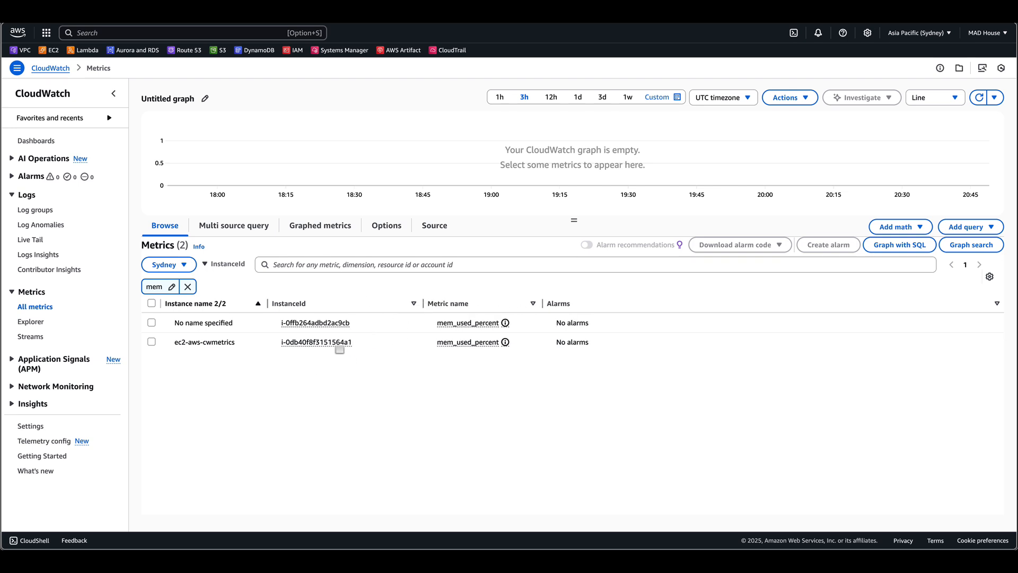
pyautogui.moveTo(343, 346)
pyautogui.click(151, 341)
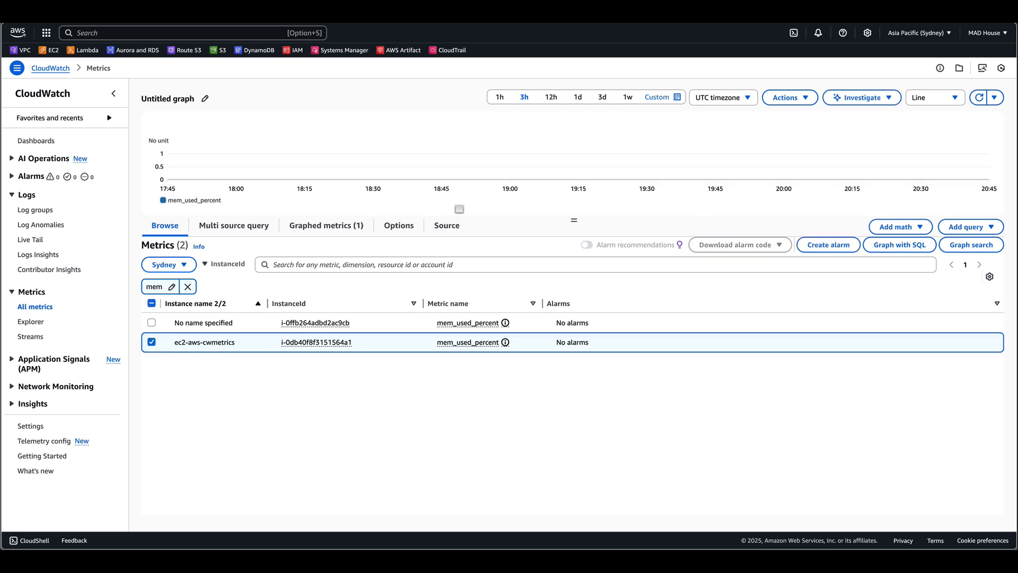
pyautogui.click(501, 96)
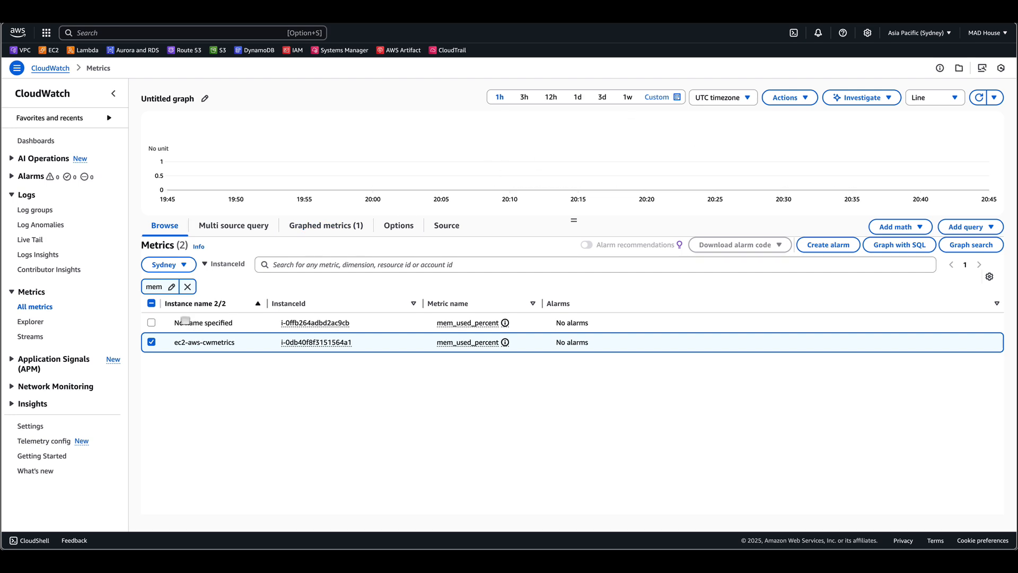
# - Try adding the unnamed instance's mem_used_percent to the graph over 12h, then return to 1h with only ec2-aws-cwmetrics selected
pyautogui.click(152, 322)
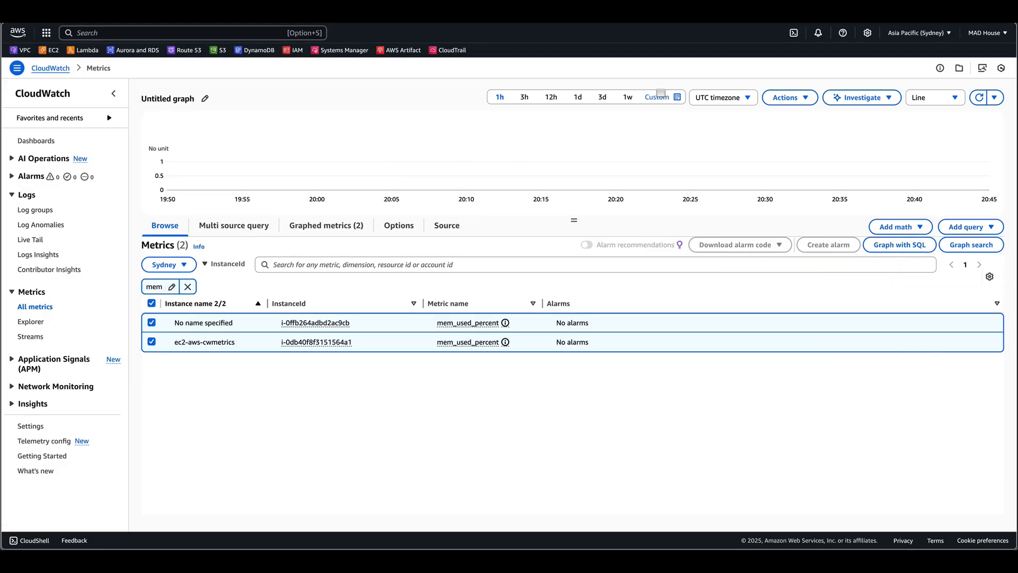
pyautogui.click(552, 97)
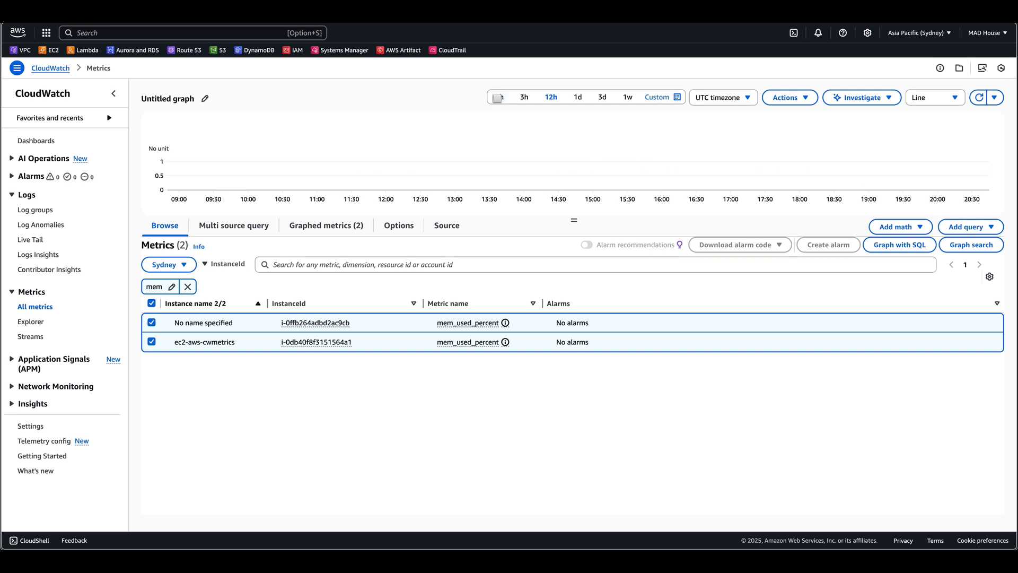
pyautogui.click(498, 98)
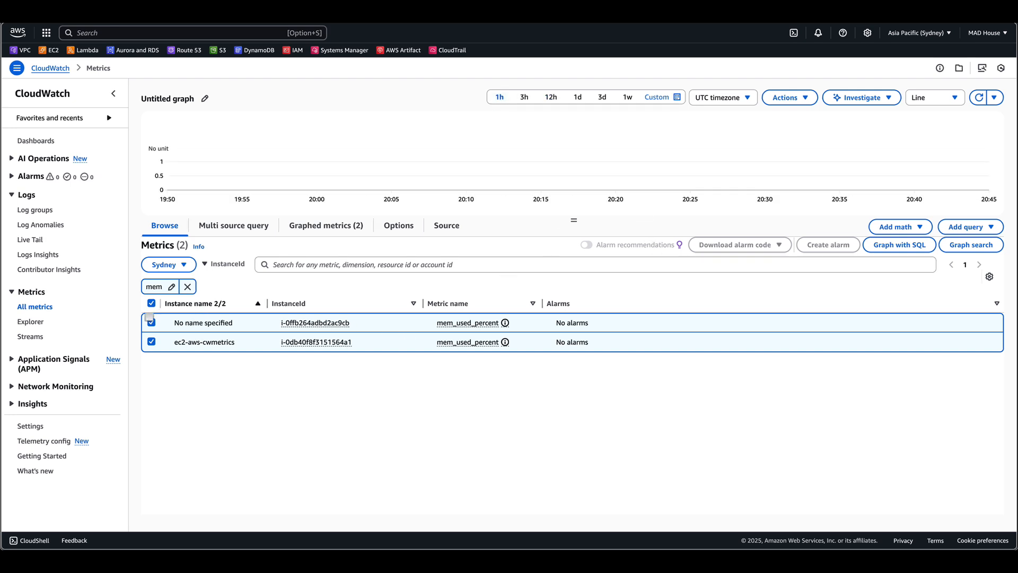
pyautogui.click(151, 322)
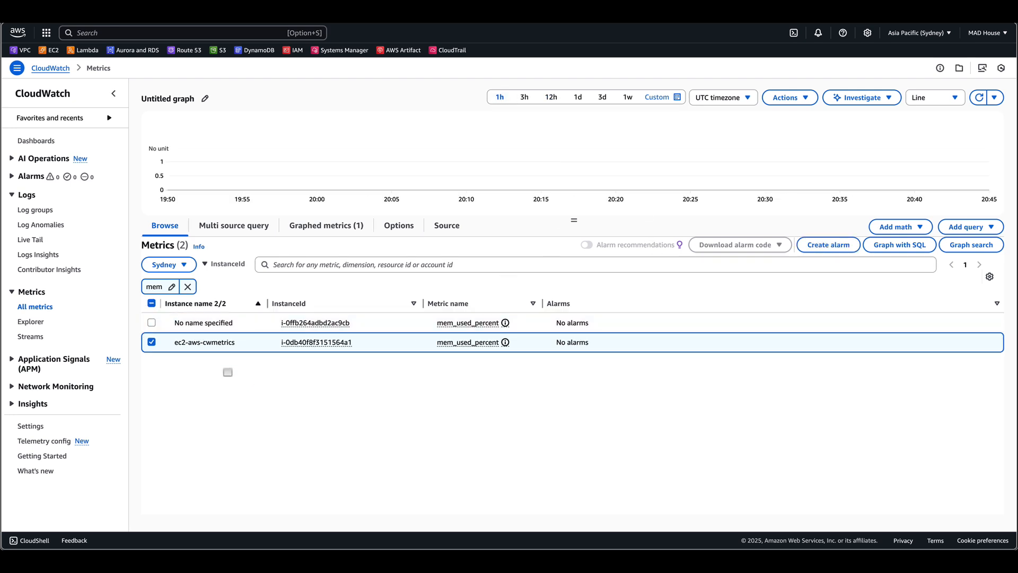
# - Try the Bar graph type for the memory metric and switch it back to Line
pyautogui.click(920, 91)
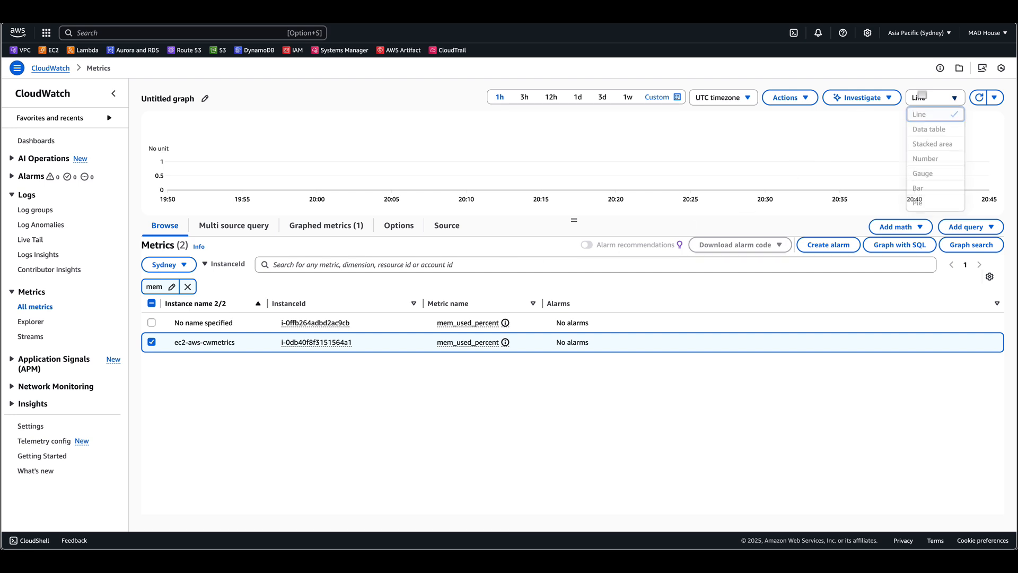
pyautogui.click(929, 190)
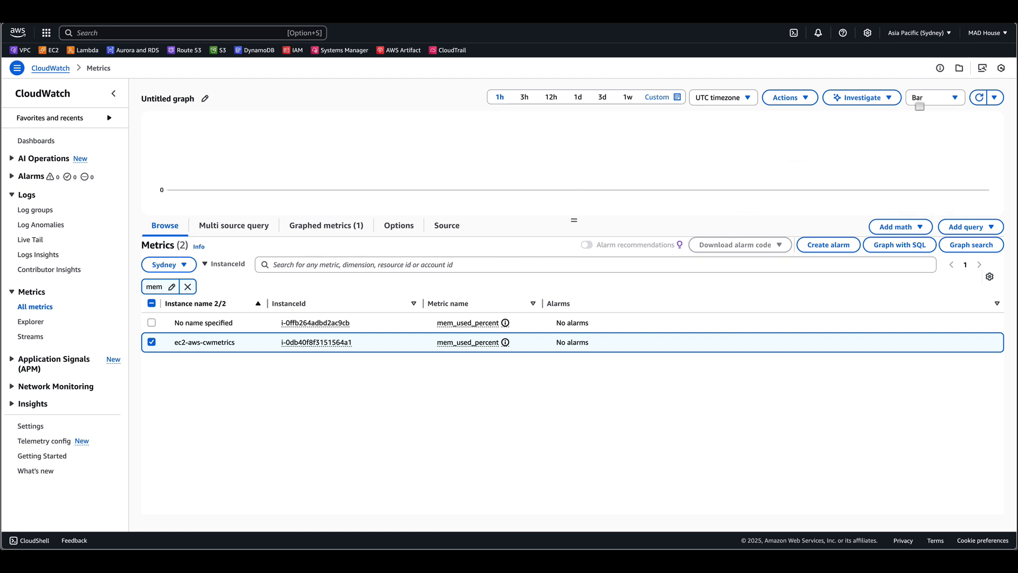
pyautogui.click(924, 99)
pyautogui.click(923, 115)
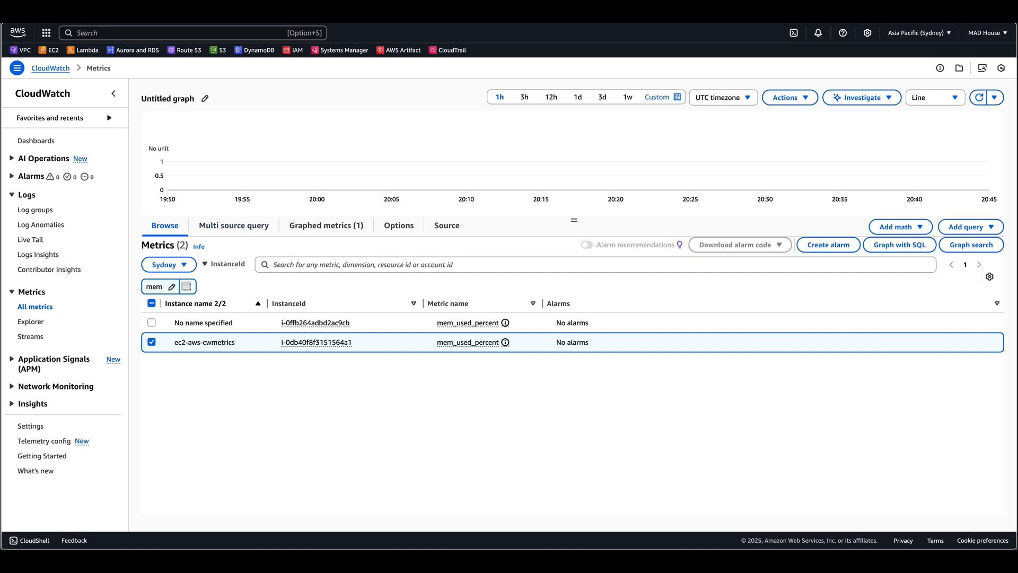
# - Remove the mem filter, widen the InstanceId column, and add the cpu_usage_user metric of ec2-aws-cwmetrics to the graph
pyautogui.click(188, 286)
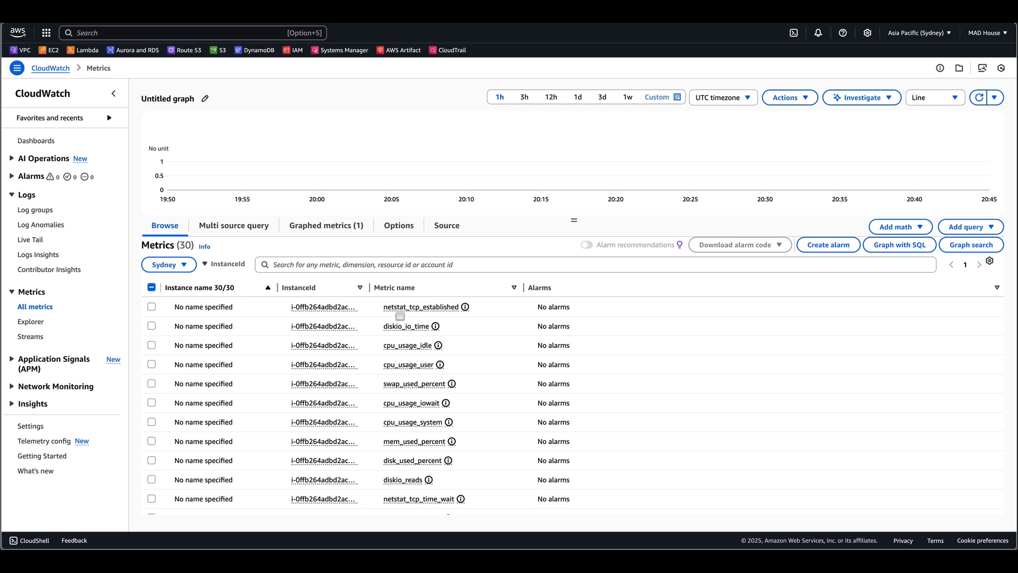
pyautogui.moveTo(370, 288); pyautogui.dragTo(421, 289)
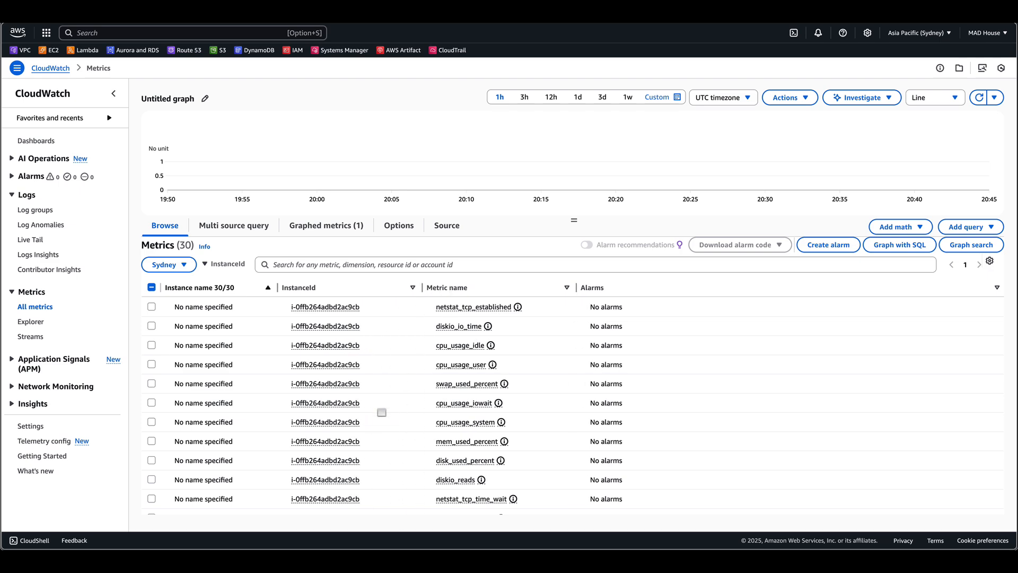
pyautogui.scroll(-6, 381, 409)
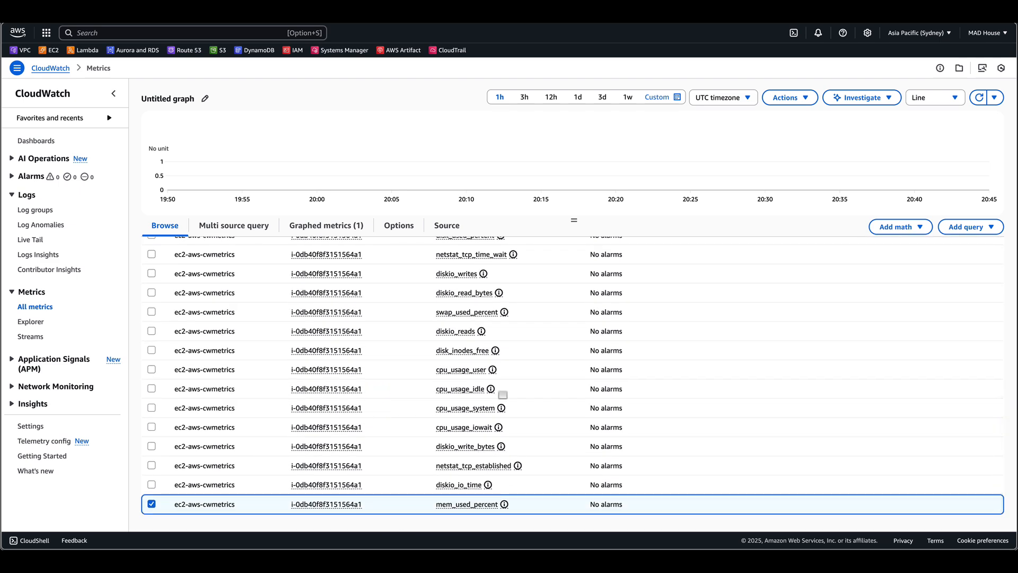
pyautogui.click(152, 369)
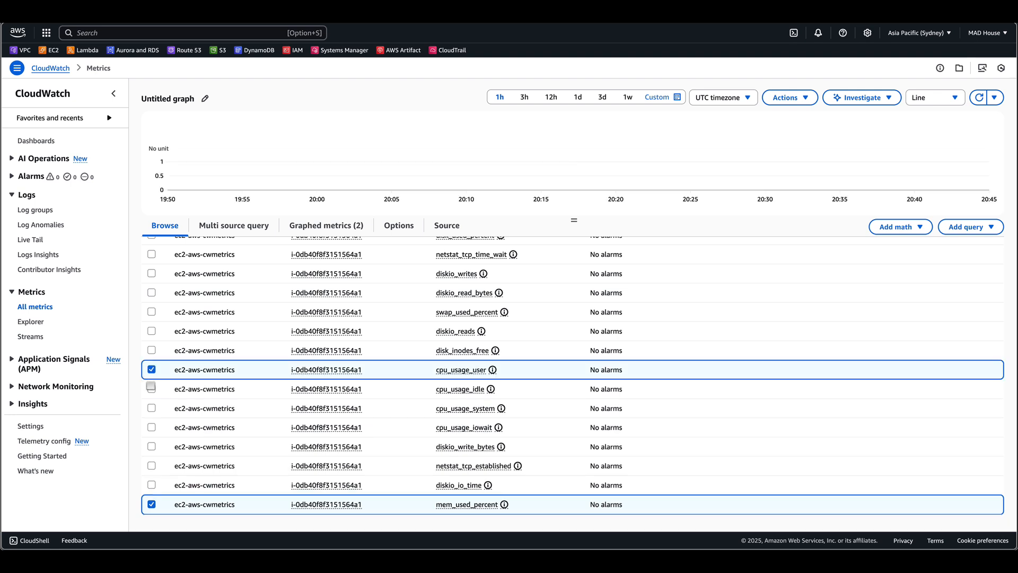
# - Add cpu_usage_idle, netstat_tcp_established, diskio_io_time, diskio_write_bytes, cpu_usage_iowait, cpu_usage_system, disk_inodes_free and diskio_reads of ec2-aws-cwmetrics to the graph
pyautogui.click(151, 387)
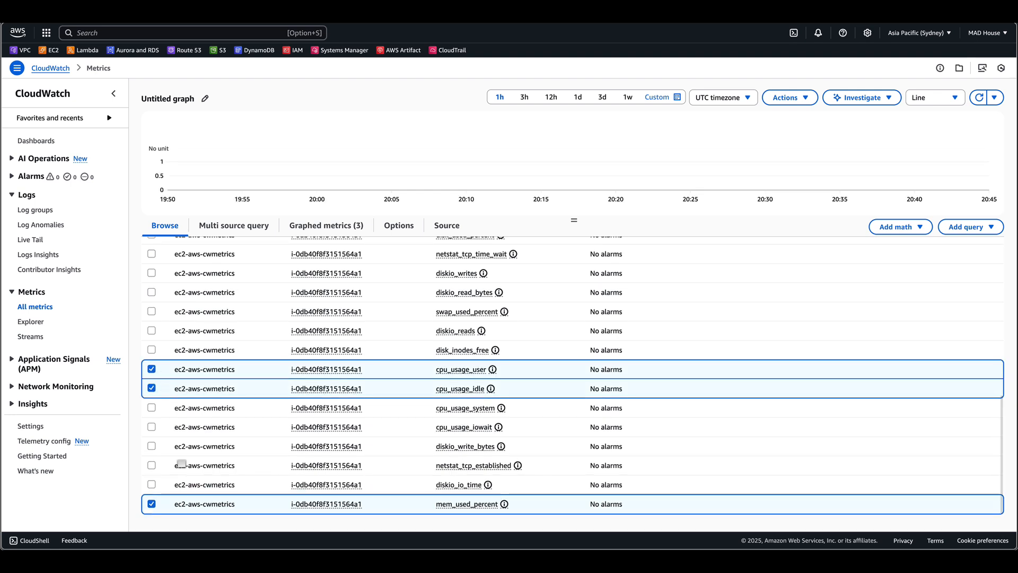
pyautogui.click(151, 465)
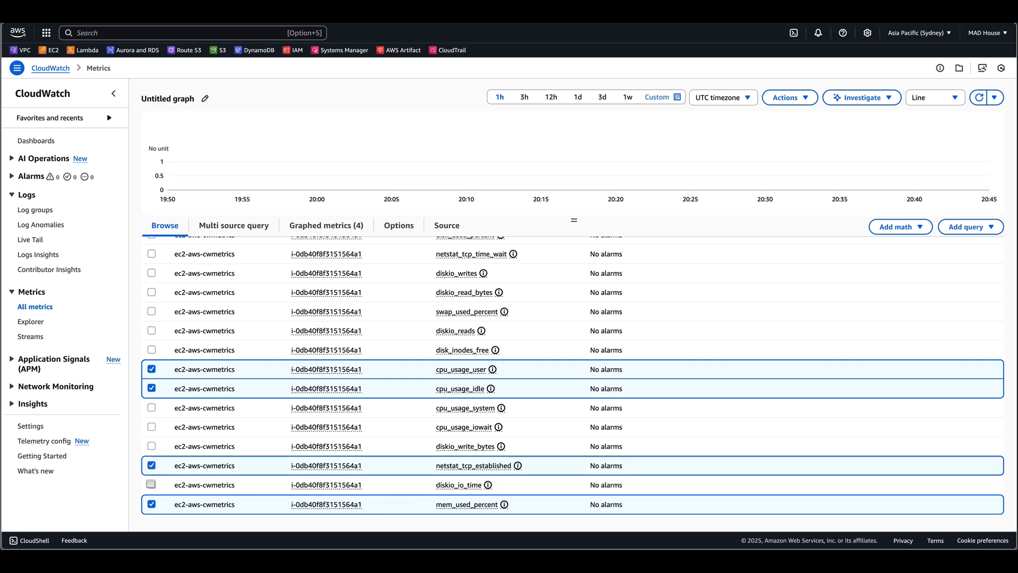
pyautogui.click(151, 484)
pyautogui.click(151, 446)
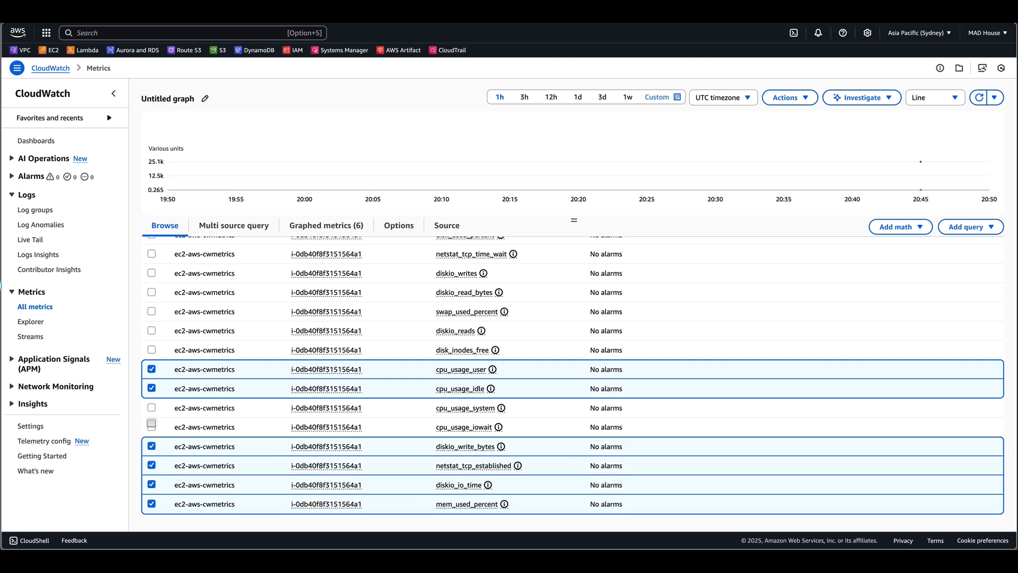
pyautogui.click(151, 426)
pyautogui.click(152, 407)
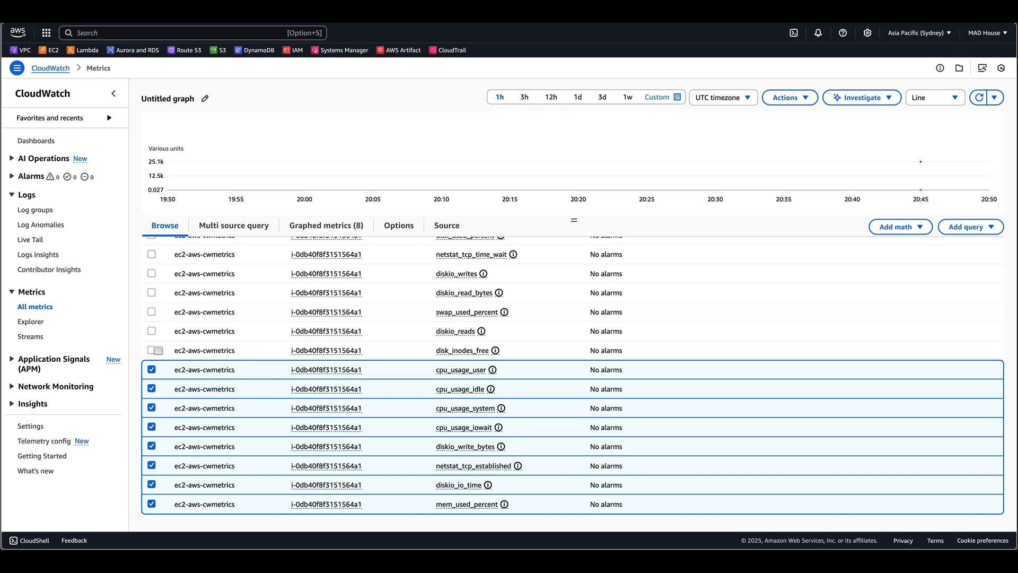
pyautogui.click(151, 351)
pyautogui.click(151, 331)
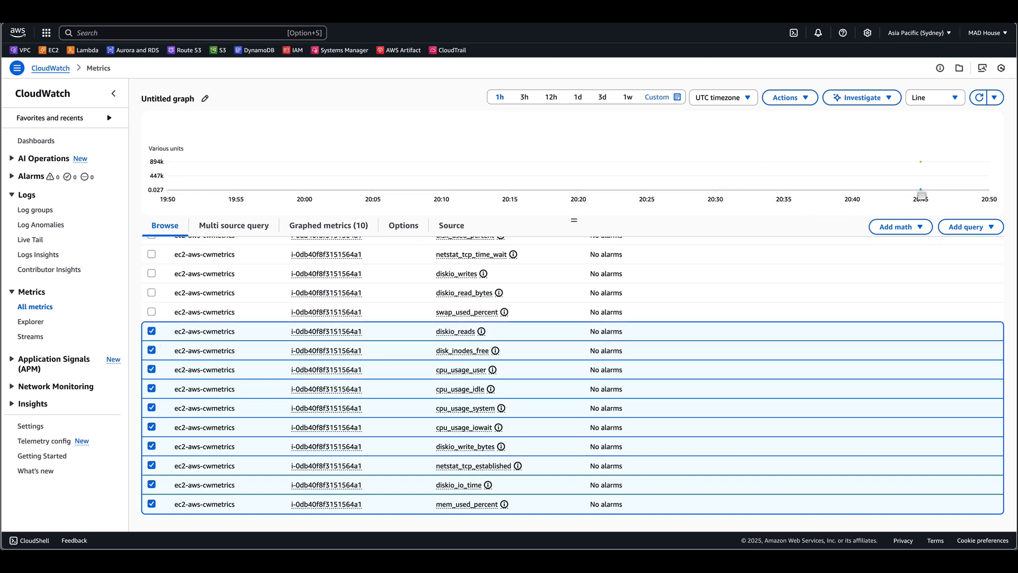
pyautogui.moveTo(924, 170)
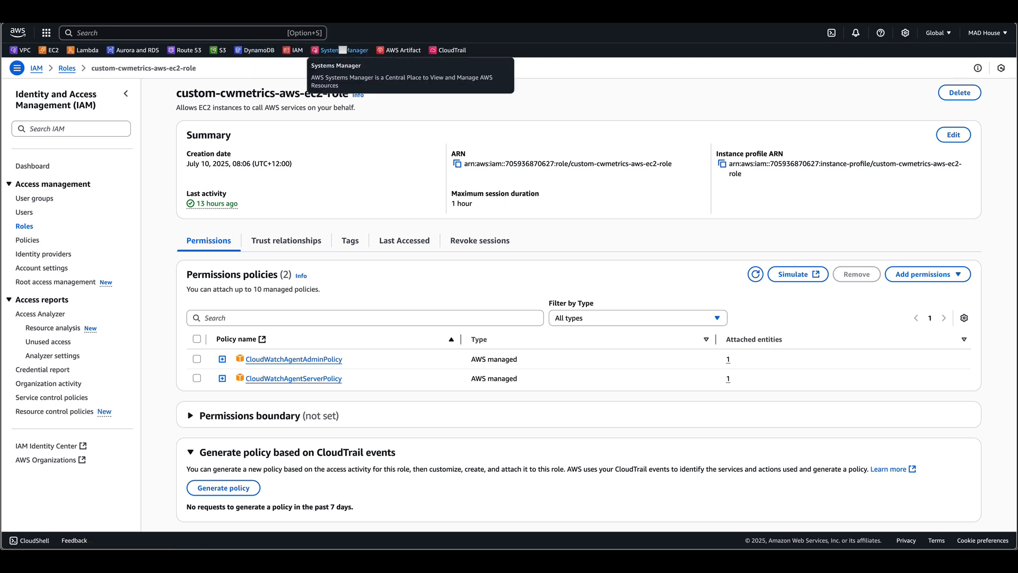
# - Open the AmazonCloudWatch-linux parameter in Systems Manager Parameter Store and review its agent configuration for httpd logs and collected metrics
pyautogui.click(342, 50)
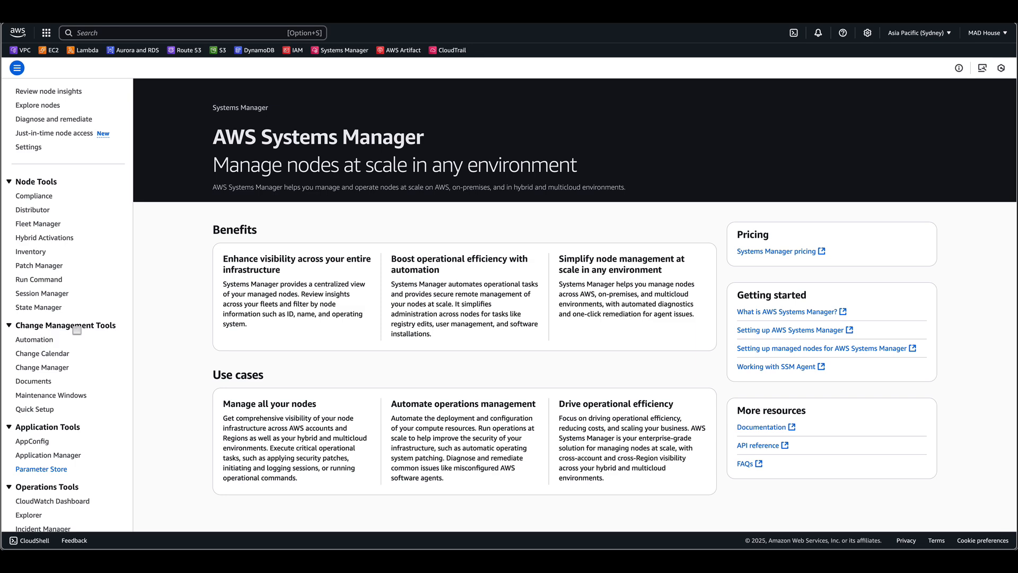
pyautogui.click(41, 469)
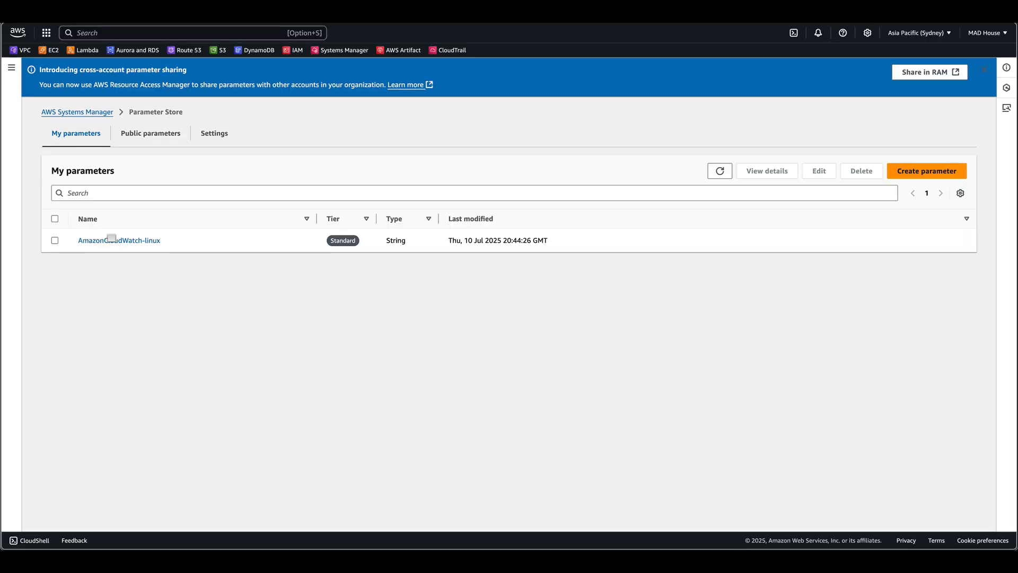
pyautogui.click(112, 240)
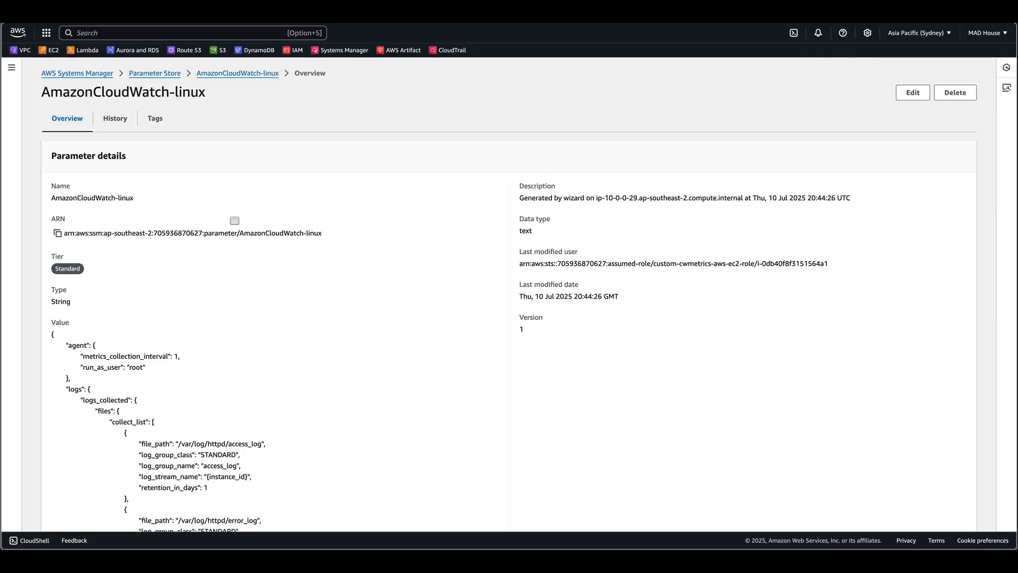
pyautogui.scroll(-4, 234, 271)
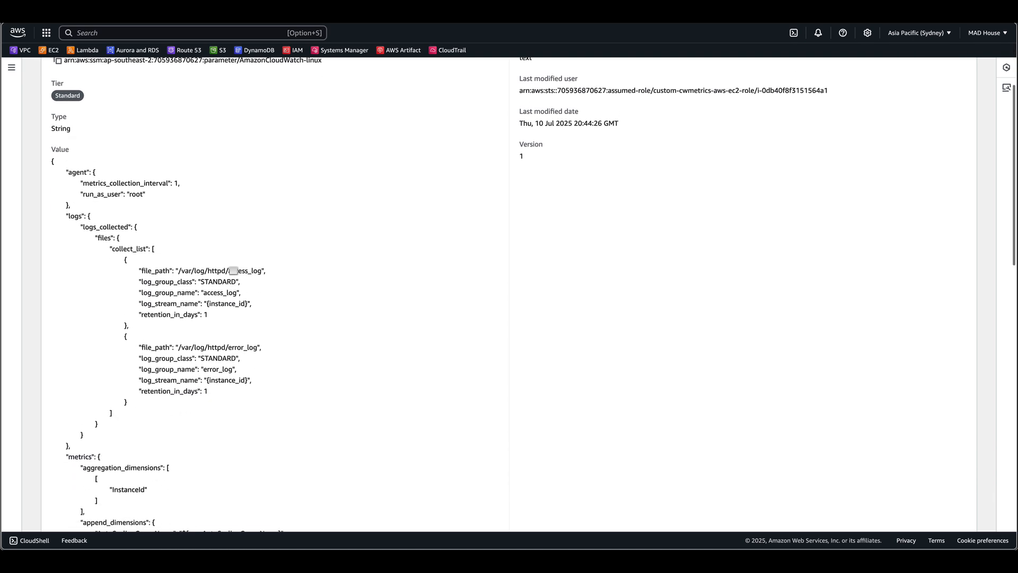
pyautogui.scroll(-2, 234, 270)
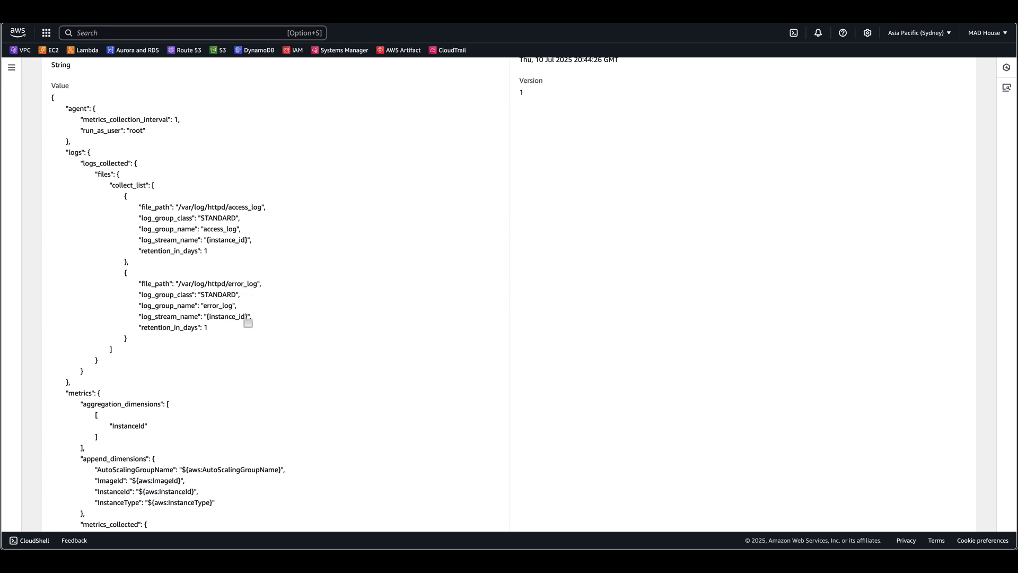
pyautogui.scroll(-4, 218, 318)
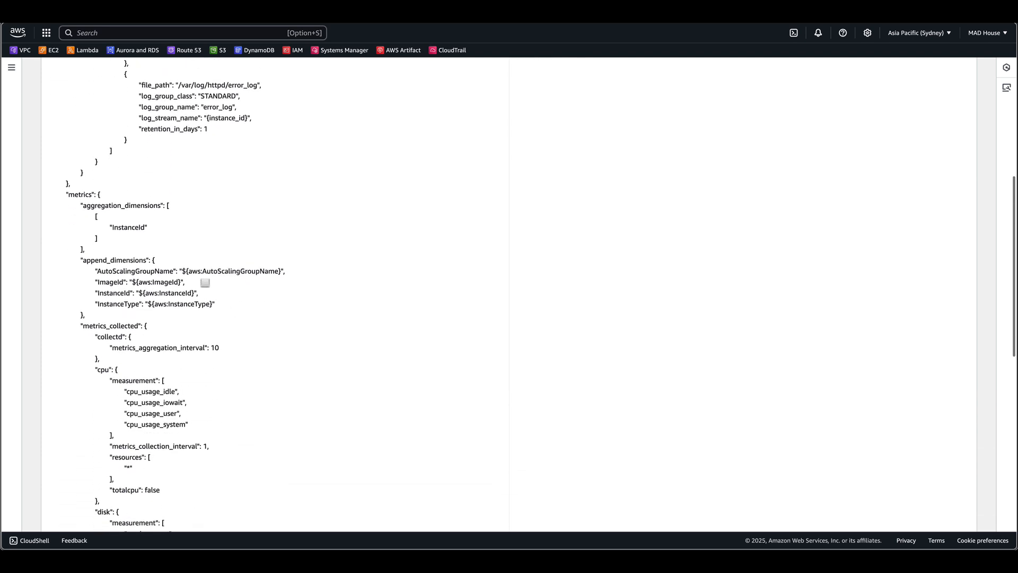
pyautogui.scroll(2, 202, 221)
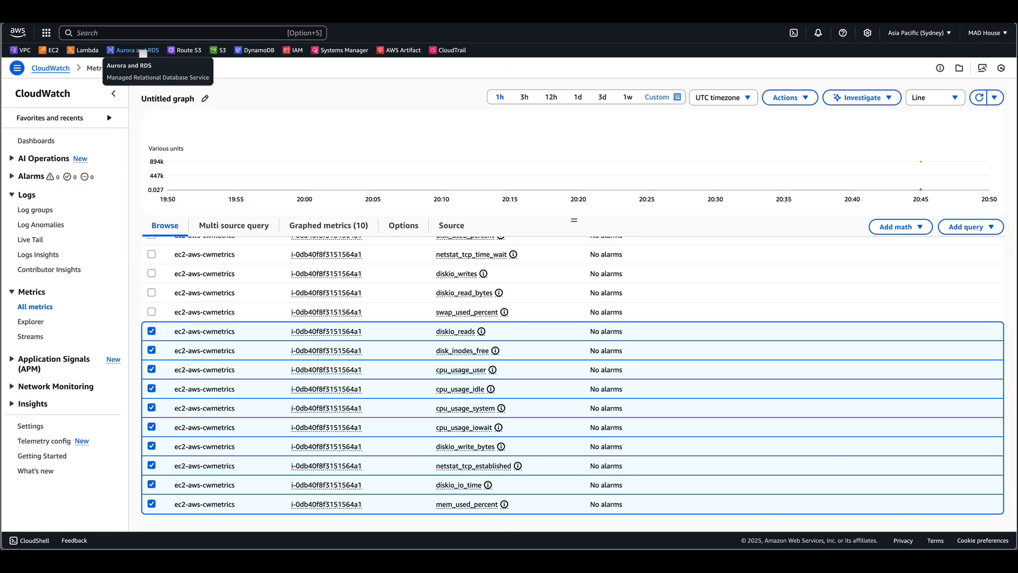
# - Open the CloudWatch log groups in a separate browser tab and refresh the metrics graph in the original one
pyautogui.keyDown('super'); pyautogui.click(62, 69); pyautogui.keyUp('super')
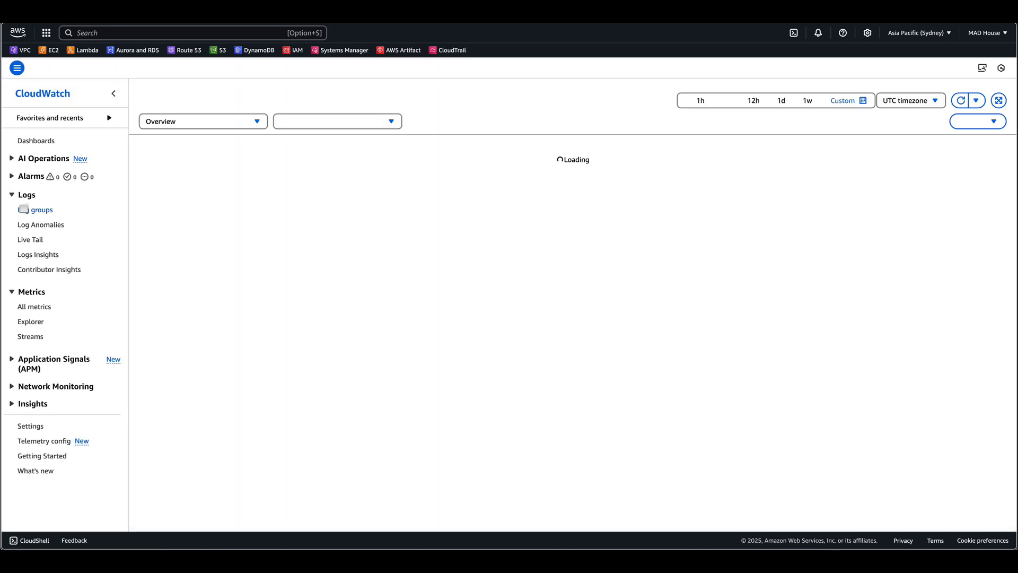
pyautogui.click(32, 211)
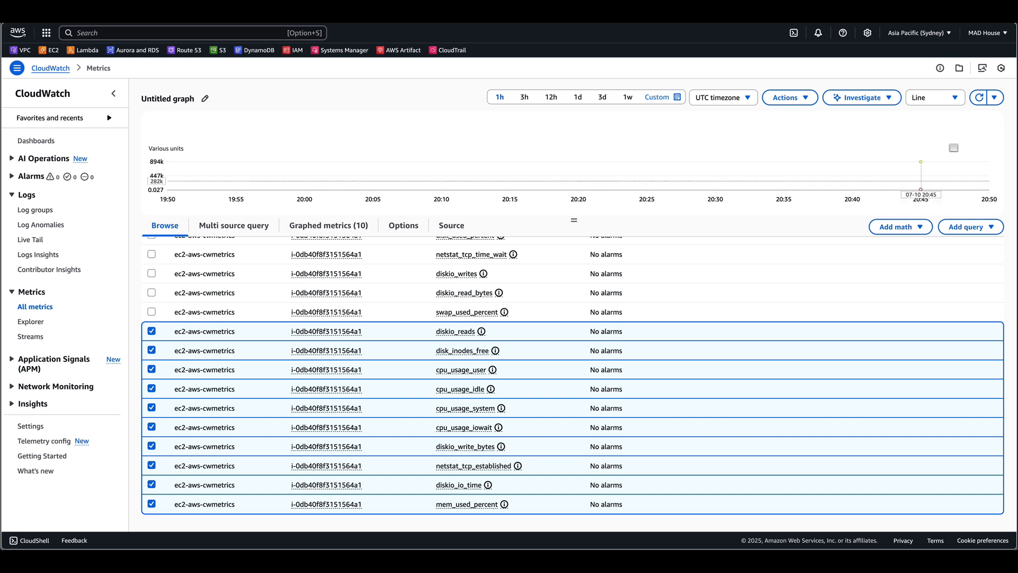
pyautogui.click(982, 98)
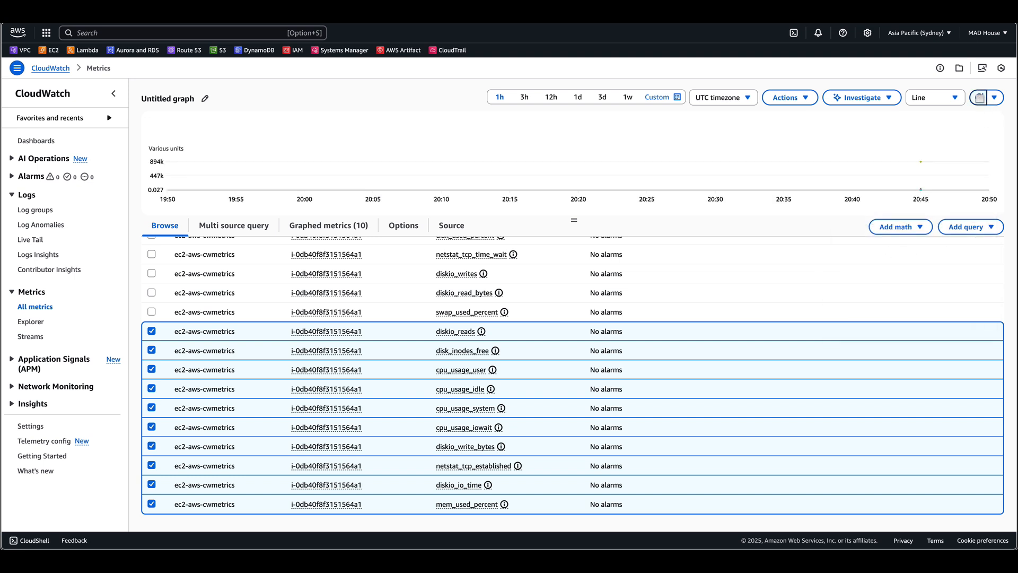